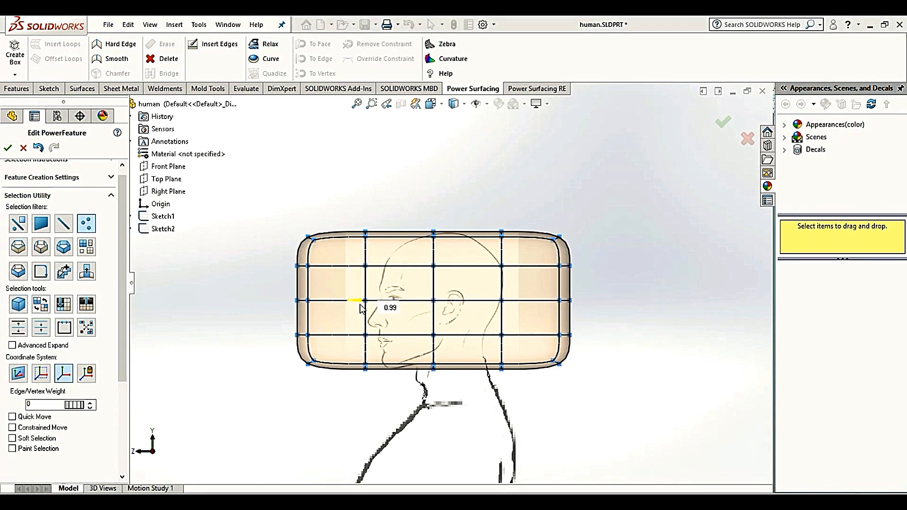
Step: Scale the box lengthwise to the side-view head and move its upper rear corner vertices onto the skull outline
{"action": "scroll", "coordinate": [461, 215], "scroll_direction": "down", "scroll_amount": 5}
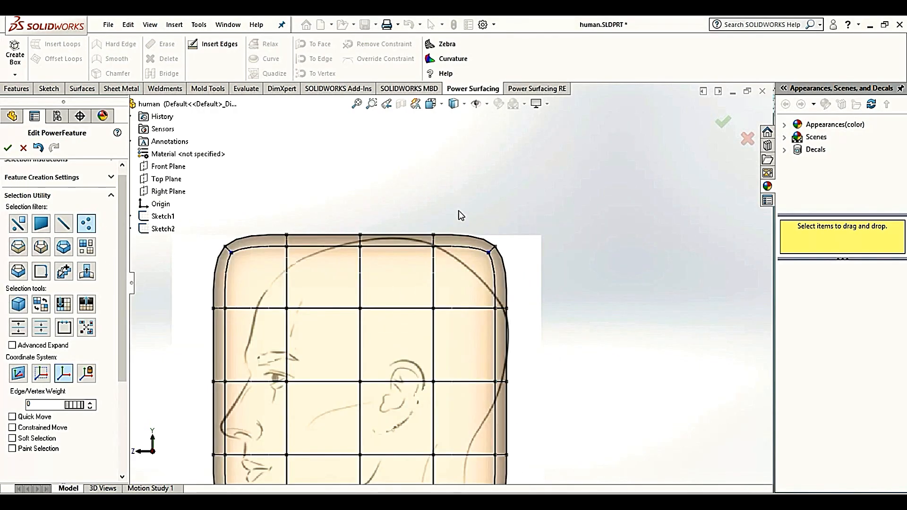
{"action": "scroll", "coordinate": [467, 238], "scroll_direction": "down", "scroll_amount": 2}
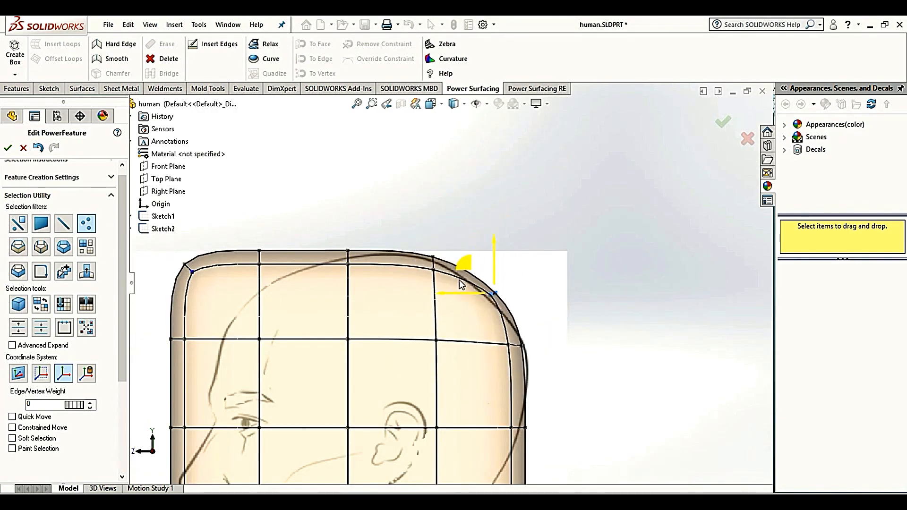
{"action": "scroll", "coordinate": [461, 284], "scroll_direction": "up", "scroll_amount": 6}
{"action": "scroll", "coordinate": [464, 368], "scroll_direction": "down", "scroll_amount": 5}
{"action": "scroll", "coordinate": [444, 350], "scroll_direction": "up", "scroll_amount": 2}
{"action": "scroll", "coordinate": [360, 290], "scroll_direction": "down", "scroll_amount": 2}
Step: Move the rear and lower rear vertices in side view to follow the back of the skull down to the nape
{"action": "left_click_drag", "start_coordinate": [397, 363], "coordinate": [427, 314]}
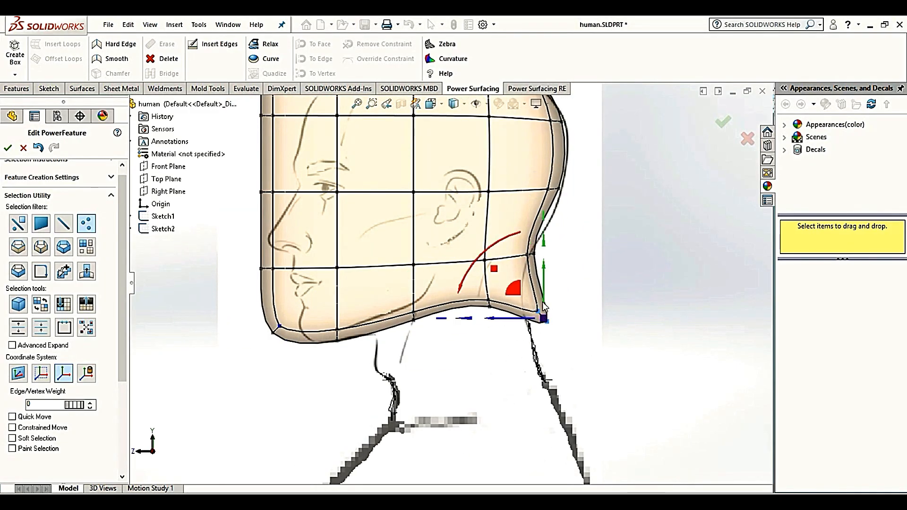
{"action": "scroll", "coordinate": [478, 271], "scroll_direction": "up", "scroll_amount": 2}
{"action": "scroll", "coordinate": [454, 285], "scroll_direction": "down", "scroll_amount": 5}
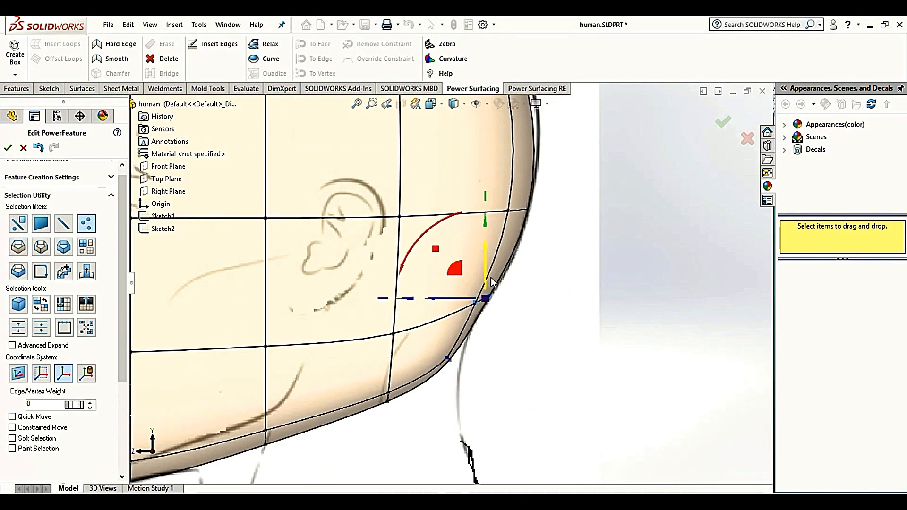
{"action": "scroll", "coordinate": [493, 280], "scroll_direction": "up", "scroll_amount": 3}
{"action": "scroll", "coordinate": [512, 182], "scroll_direction": "down", "scroll_amount": 2}
Step: Shape the top of the cage in side view by moving the crown and upper forehead vertices onto the sketched outline
{"action": "left_click_drag", "start_coordinate": [517, 194], "coordinate": [468, 152]}
{"action": "scroll", "coordinate": [460, 153], "scroll_direction": "up", "scroll_amount": 5}
{"action": "scroll", "coordinate": [346, 176], "scroll_direction": "down", "scroll_amount": 4}
{"action": "left_click_drag", "start_coordinate": [388, 241], "coordinate": [356, 209]}
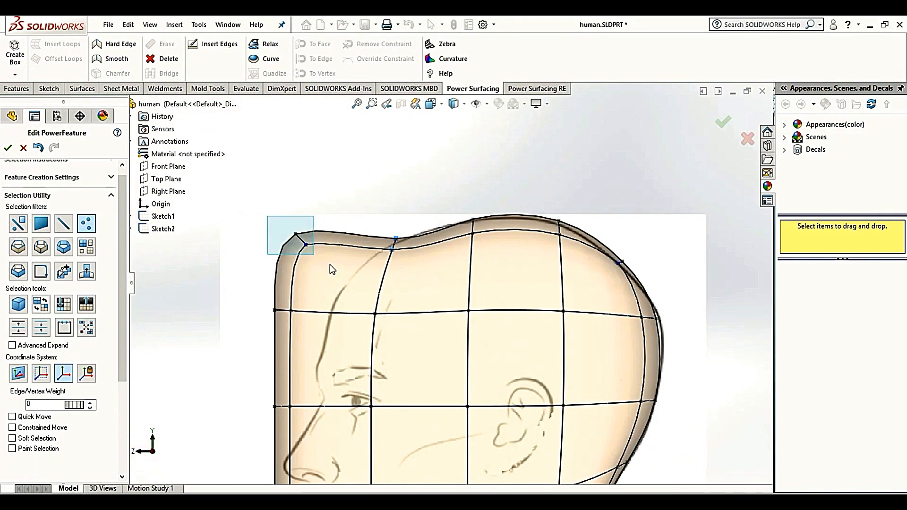
{"action": "scroll", "coordinate": [363, 217], "scroll_direction": "up", "scroll_amount": 2}
{"action": "scroll", "coordinate": [326, 302], "scroll_direction": "down", "scroll_amount": 3}
Step: Move the upper front corner and brow vertices back so the cage follows the forehead profile
{"action": "left_click_drag", "start_coordinate": [276, 257], "coordinate": [378, 338]}
{"action": "scroll", "coordinate": [330, 302], "scroll_direction": "up", "scroll_amount": 3}
{"action": "scroll", "coordinate": [381, 290], "scroll_direction": "up", "scroll_amount": 2}
{"action": "scroll", "coordinate": [377, 338], "scroll_direction": "down", "scroll_amount": 4}
{"action": "left_click_drag", "start_coordinate": [322, 306], "coordinate": [345, 307]}
{"action": "scroll", "coordinate": [401, 308], "scroll_direction": "up", "scroll_amount": 3}
{"action": "scroll", "coordinate": [449, 196], "scroll_direction": "down", "scroll_amount": 3}
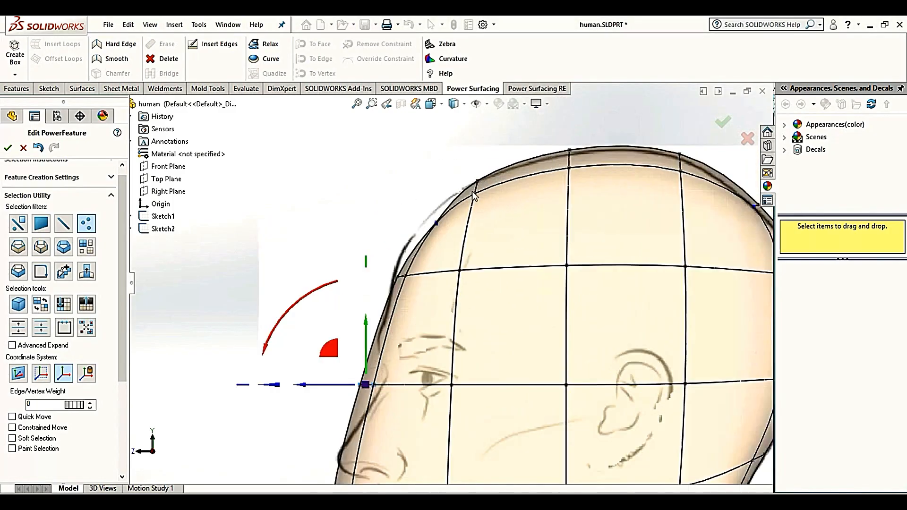
Step: Move the chin corner and front face vertices onto the side profile, leaving the nose outside the cage
{"action": "scroll", "coordinate": [414, 203], "scroll_direction": "up", "scroll_amount": 3}
{"action": "scroll", "coordinate": [367, 365], "scroll_direction": "down", "scroll_amount": 3}
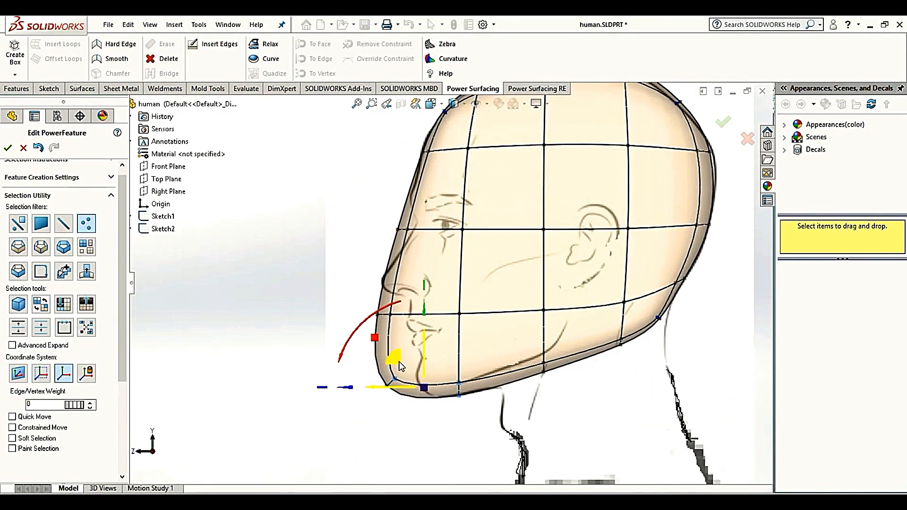
{"action": "left_click_drag", "start_coordinate": [352, 313], "coordinate": [374, 314]}
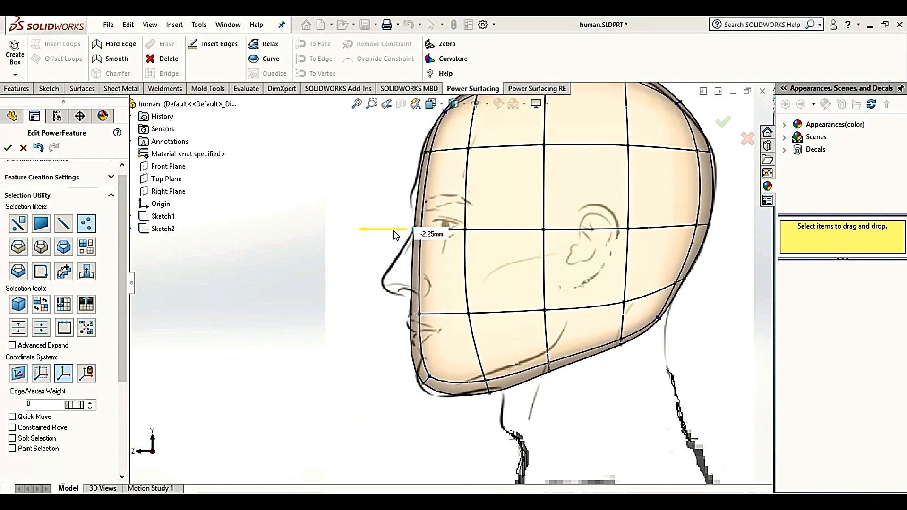
{"action": "left_click", "coordinate": [396, 235]}
Step: Refine the lower rear vertices between the jaw and the nape in side view
{"action": "scroll", "coordinate": [599, 253], "scroll_direction": "up", "scroll_amount": 3}
{"action": "scroll", "coordinate": [381, 331], "scroll_direction": "down", "scroll_amount": 4}
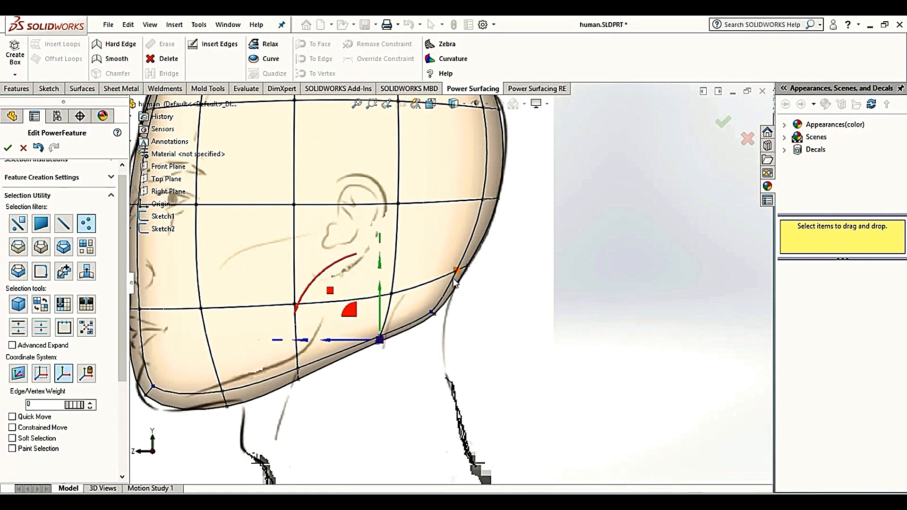
{"action": "left_click", "coordinate": [515, 252]}
{"action": "scroll", "coordinate": [465, 261], "scroll_direction": "up", "scroll_amount": 3}
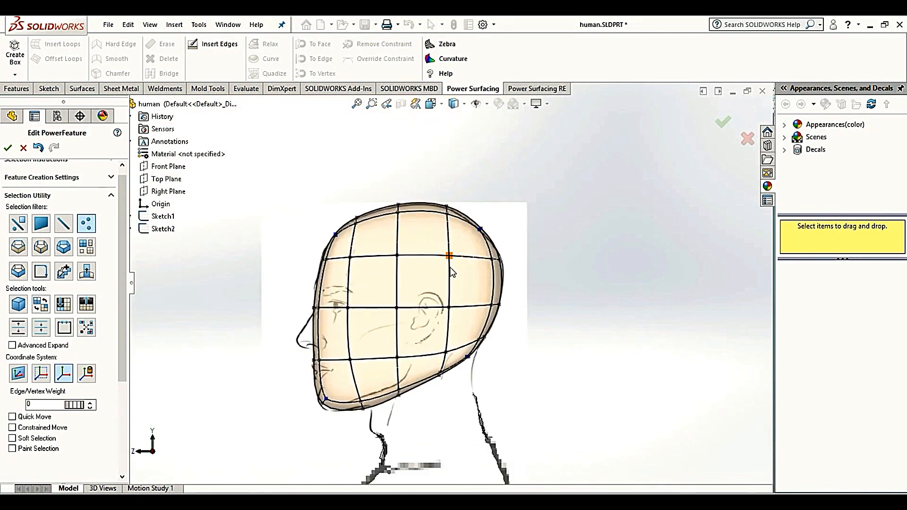
Step: Fit the upper outer corner and temple vertices of the half head to the skull outline in front view
{"action": "key", "text": "ctrl+1"}
{"action": "scroll", "coordinate": [423, 293], "scroll_direction": "up", "scroll_amount": 1}
{"action": "scroll", "coordinate": [430, 237], "scroll_direction": "down", "scroll_amount": 4}
{"action": "left_click", "coordinate": [464, 229]}
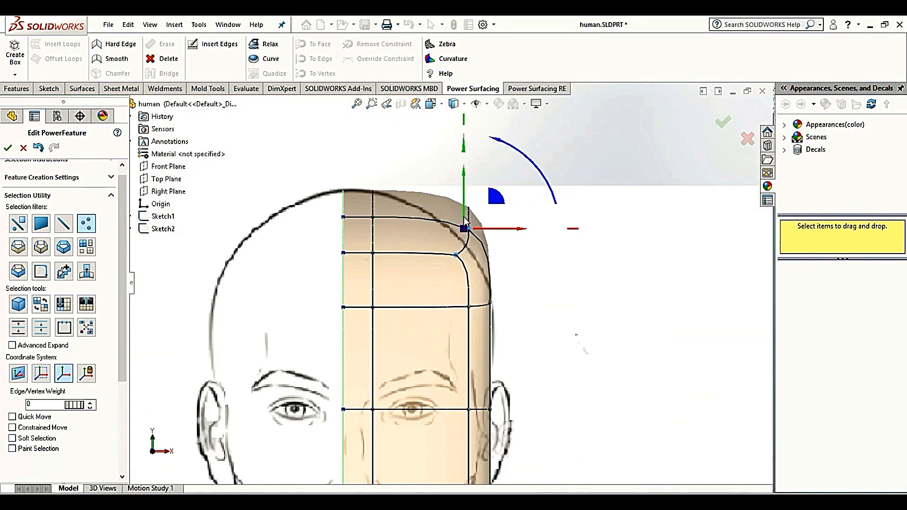
{"action": "left_click_drag", "start_coordinate": [489, 206], "coordinate": [471, 220]}
{"action": "left_click", "coordinate": [548, 332]}
{"action": "middle_click_drag", "start_coordinate": [555, 337], "coordinate": [498, 302], "text": "ctrl"}
{"action": "left_click_drag", "start_coordinate": [375, 251], "coordinate": [458, 300]}
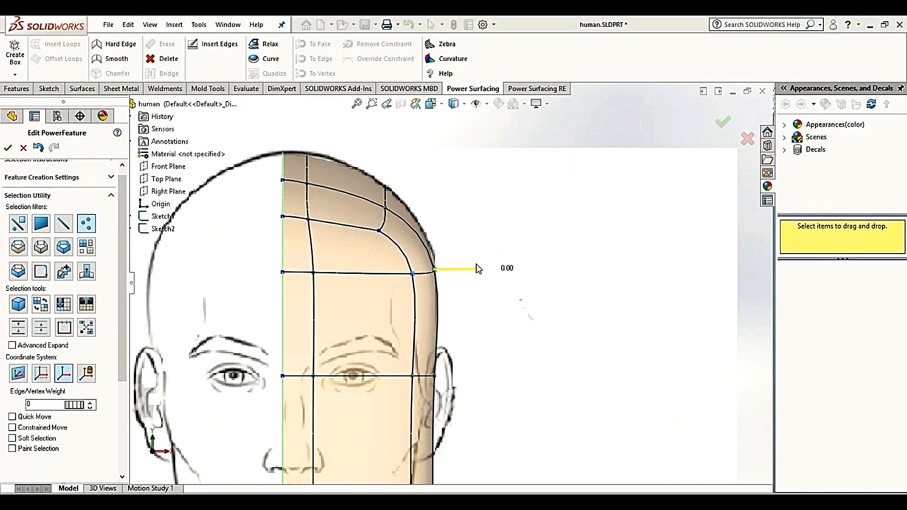
Step: Move the cheek and jaw side vertices inward to match the face outline in front view
{"action": "scroll", "coordinate": [478, 269], "scroll_direction": "up", "scroll_amount": 3}
{"action": "scroll", "coordinate": [433, 340], "scroll_direction": "down", "scroll_amount": 5}
{"action": "left_click", "coordinate": [427, 321]}
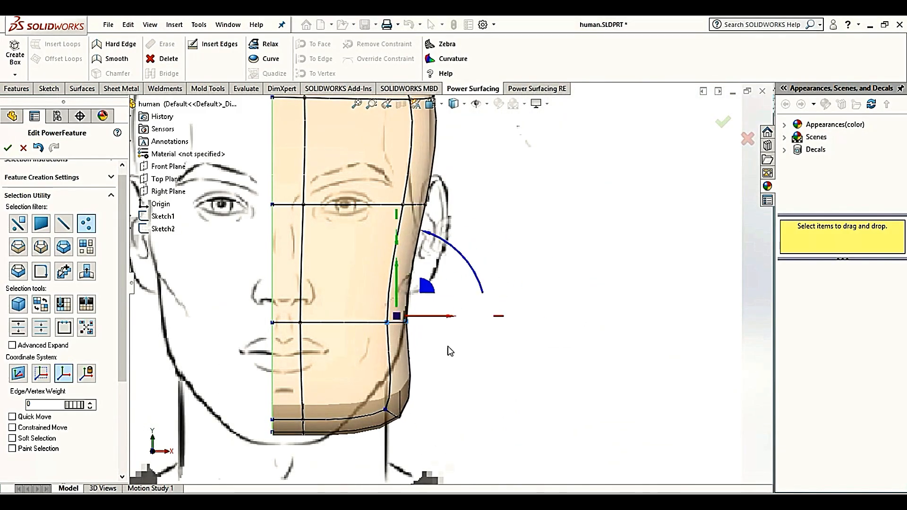
{"action": "scroll", "coordinate": [458, 283], "scroll_direction": "up", "scroll_amount": 2}
{"action": "scroll", "coordinate": [428, 396], "scroll_direction": "down", "scroll_amount": 3}
{"action": "left_click_drag", "start_coordinate": [375, 323], "coordinate": [445, 361]}
{"action": "left_click", "coordinate": [454, 265]}
Step: Move the lower jaw and chin vertices onto the chin curve in front view
{"action": "scroll", "coordinate": [350, 189], "scroll_direction": "up", "scroll_amount": 3}
{"action": "scroll", "coordinate": [310, 247], "scroll_direction": "down", "scroll_amount": 4}
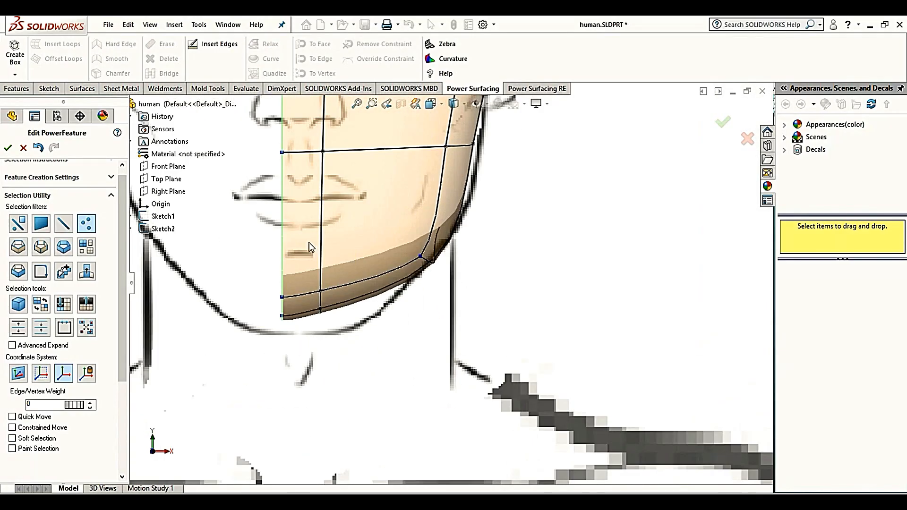
{"action": "scroll", "coordinate": [392, 291], "scroll_direction": "up", "scroll_amount": 3}
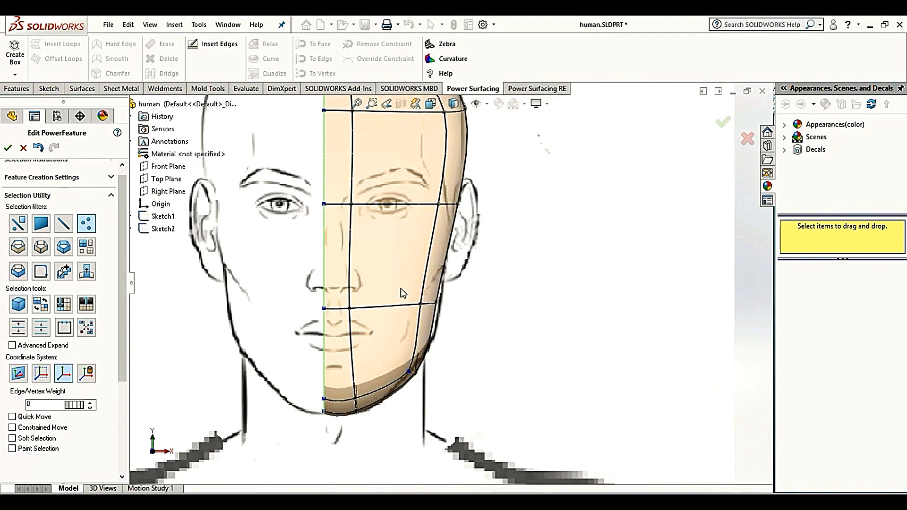
{"action": "left_click", "coordinate": [471, 309]}
{"action": "scroll", "coordinate": [463, 303], "scroll_direction": "up", "scroll_amount": 5}
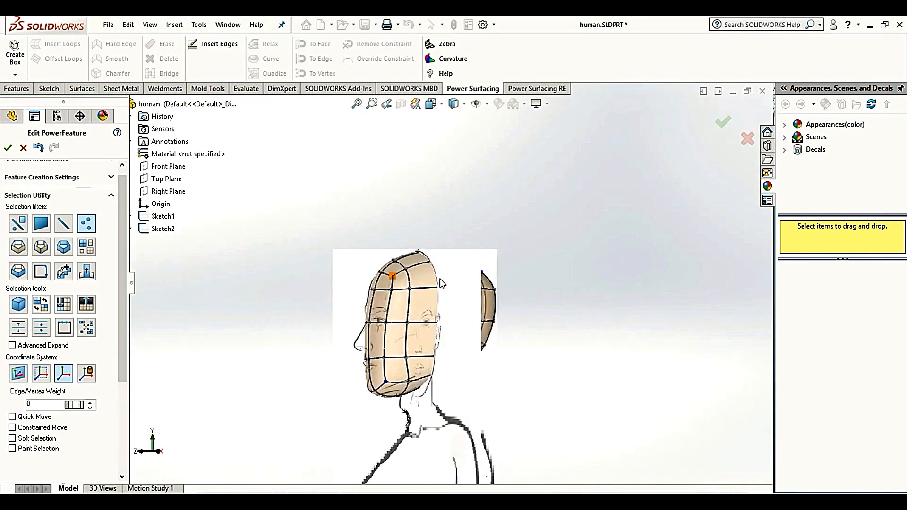
Step: Round the rear corner of the half head in top view by moving the back vertices inward
{"action": "scroll", "coordinate": [524, 303], "scroll_direction": "down", "scroll_amount": 5}
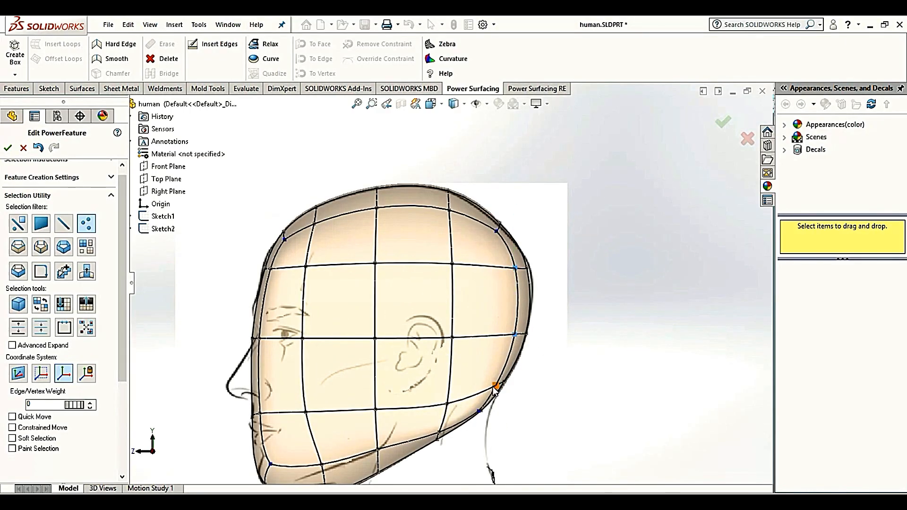
{"action": "scroll", "coordinate": [599, 239], "scroll_direction": "up", "scroll_amount": 2}
{"action": "key", "text": "shift+Down"}
{"action": "scroll", "coordinate": [444, 316], "scroll_direction": "down", "scroll_amount": 5}
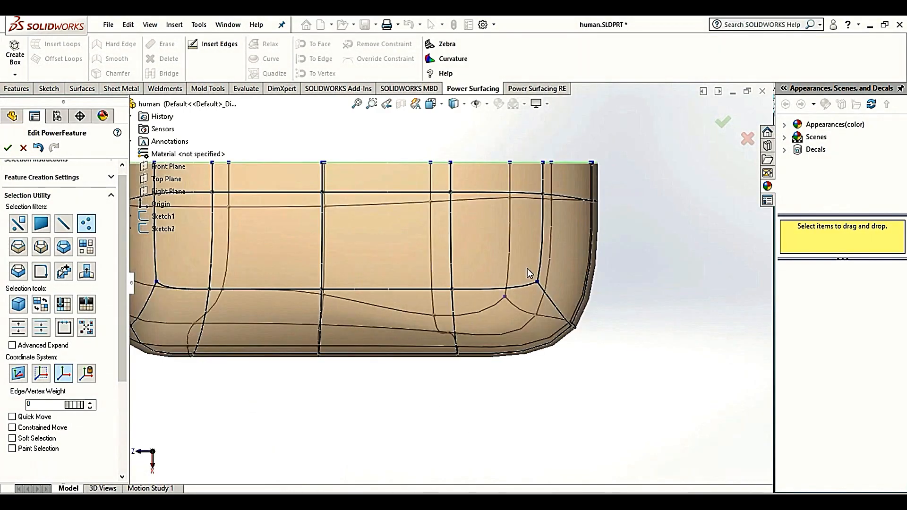
{"action": "left_click_drag", "start_coordinate": [514, 337], "coordinate": [490, 291]}
{"action": "scroll", "coordinate": [543, 287], "scroll_direction": "up", "scroll_amount": 5}
{"action": "scroll", "coordinate": [457, 292], "scroll_direction": "down", "scroll_amount": 5}
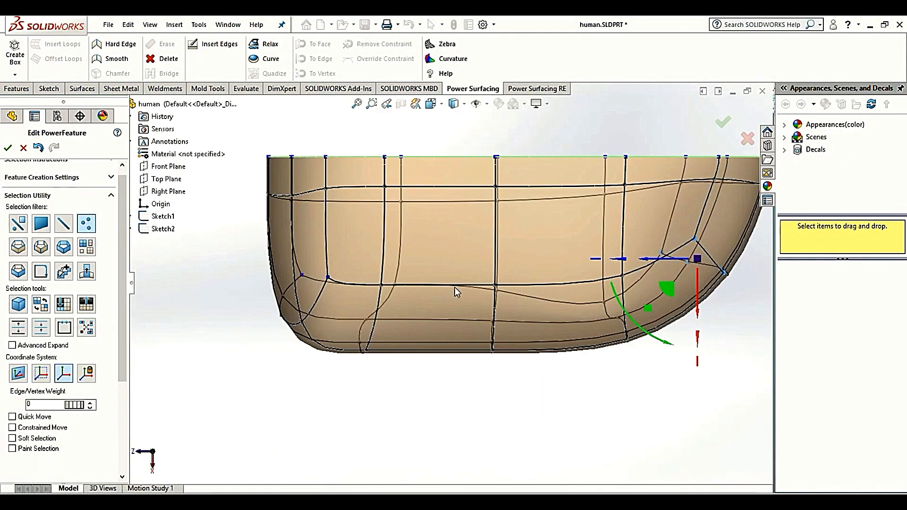
Step: Round the front corner and side of the half head in top view and refine the rear corner vertices
{"action": "left_click_drag", "start_coordinate": [343, 346], "coordinate": [360, 338]}
{"action": "left_click_drag", "start_coordinate": [273, 325], "coordinate": [282, 263]}
{"action": "left_click_drag", "start_coordinate": [379, 293], "coordinate": [373, 291]}
{"action": "scroll", "coordinate": [748, 343], "scroll_direction": "up", "scroll_amount": 2}
{"action": "scroll", "coordinate": [744, 293], "scroll_direction": "down", "scroll_amount": 3}
{"action": "left_click_drag", "start_coordinate": [477, 208], "coordinate": [569, 277]}
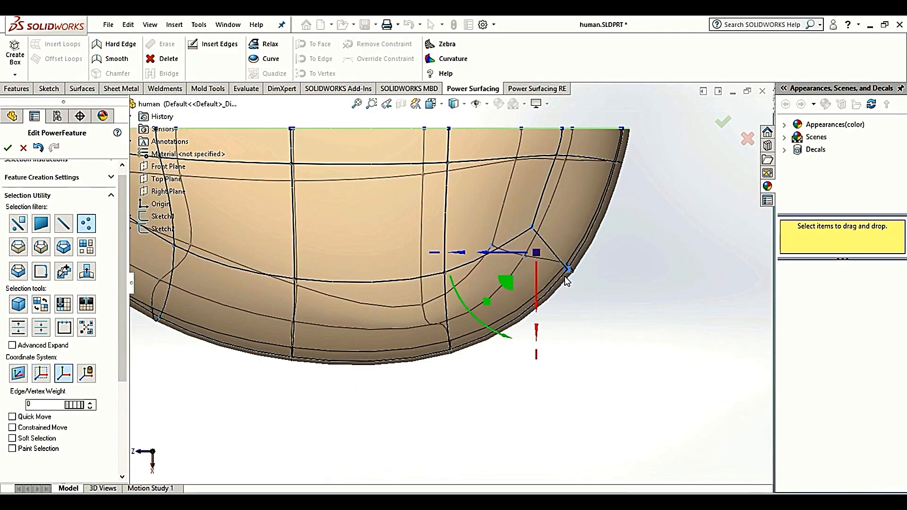
{"action": "scroll", "coordinate": [466, 384], "scroll_direction": "up", "scroll_amount": 4}
{"action": "left_click", "coordinate": [447, 373]}
Step: Readjust the side vertices of the half head in front view to match the sketched skull and jaw outline
{"action": "key", "text": "shift+Up"}
{"action": "key", "text": "shift+Right"}
{"action": "scroll", "coordinate": [428, 270], "scroll_direction": "down", "scroll_amount": 2}
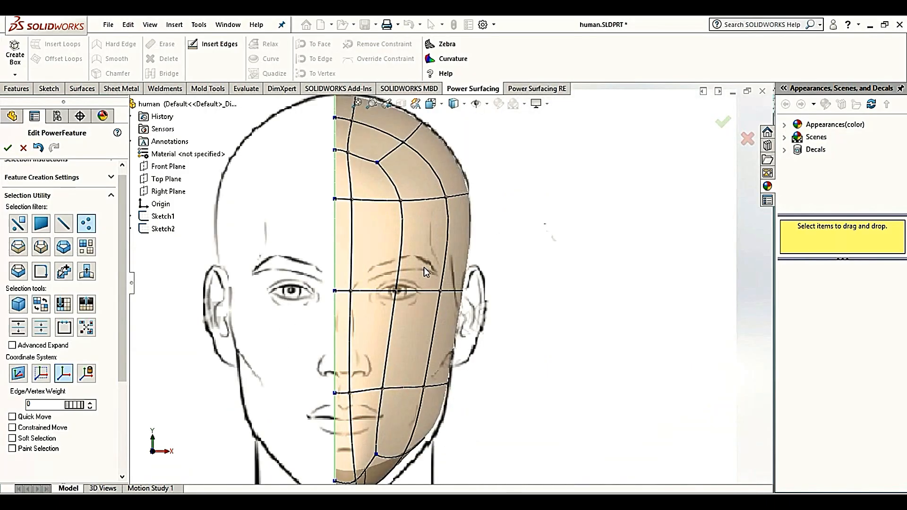
{"action": "scroll", "coordinate": [427, 271], "scroll_direction": "up", "scroll_amount": 2}
{"action": "scroll", "coordinate": [422, 348], "scroll_direction": "down", "scroll_amount": 3}
{"action": "left_click_drag", "start_coordinate": [566, 253], "coordinate": [440, 342]}
{"action": "left_click_drag", "start_coordinate": [503, 318], "coordinate": [508, 318]}
{"action": "left_click_drag", "start_coordinate": [393, 302], "coordinate": [428, 340]}
{"action": "left_click_drag", "start_coordinate": [454, 324], "coordinate": [486, 423]}
{"action": "left_click_drag", "start_coordinate": [493, 362], "coordinate": [496, 366]}
{"action": "scroll", "coordinate": [477, 283], "scroll_direction": "up", "scroll_amount": 2}
{"action": "scroll", "coordinate": [457, 354], "scroll_direction": "down", "scroll_amount": 2}
{"action": "scroll", "coordinate": [457, 354], "scroll_direction": "up", "scroll_amount": 3}
{"action": "middle_click_drag", "start_coordinate": [496, 265], "coordinate": [431, 213]}
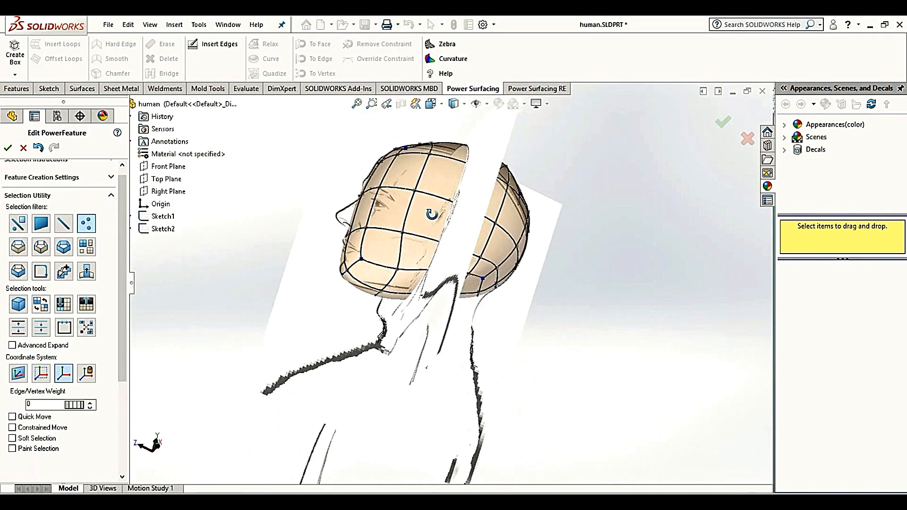
Step: Mirror the half head across its open centre edge using the Power Surfacing Mirror tool
{"action": "left_click", "coordinate": [199, 24]}
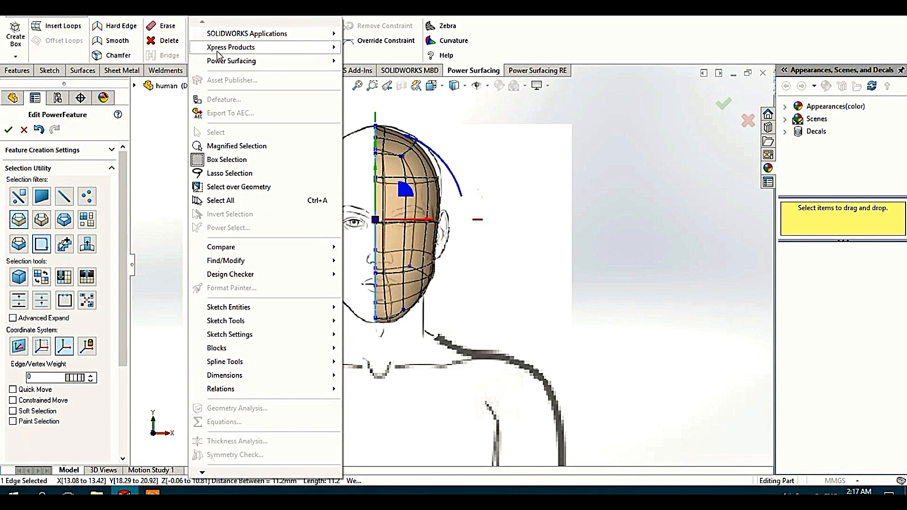
{"action": "mouse_move", "coordinate": [224, 61]}
{"action": "mouse_move", "coordinate": [407, 222]}
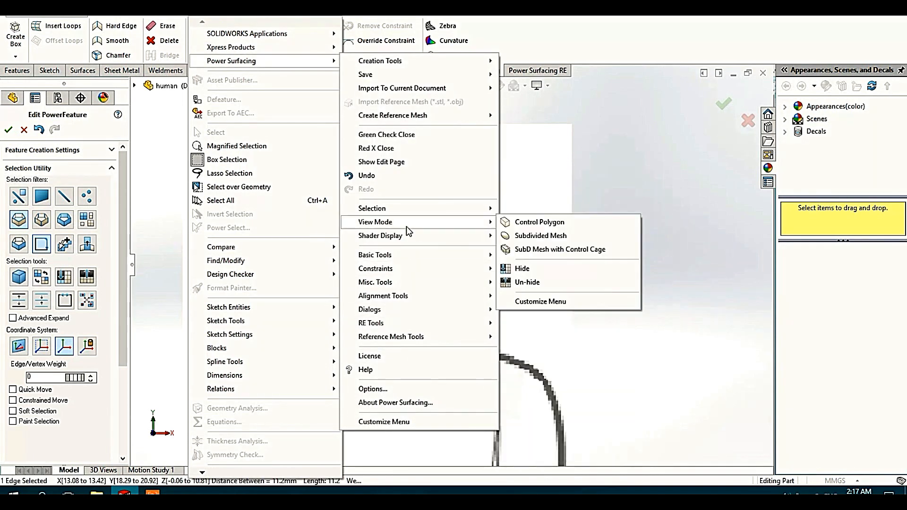
{"action": "mouse_move", "coordinate": [417, 285]}
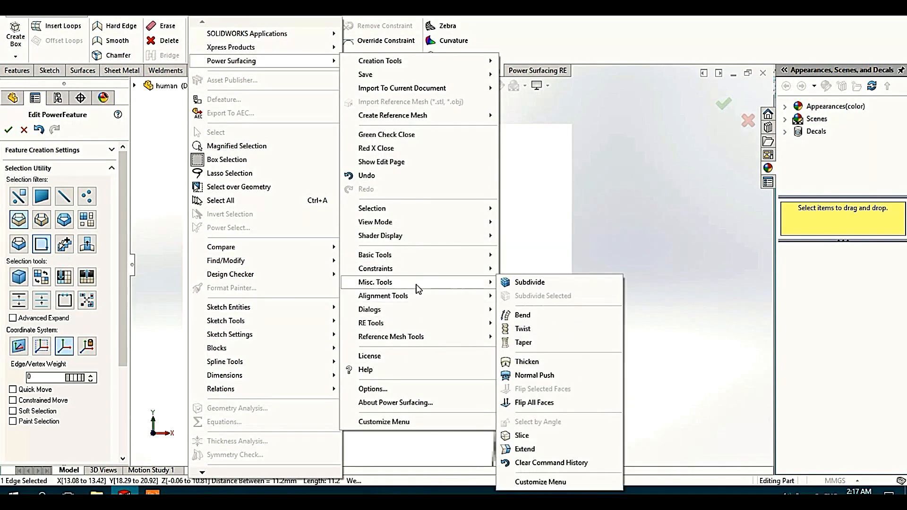
{"action": "mouse_move", "coordinate": [420, 254]}
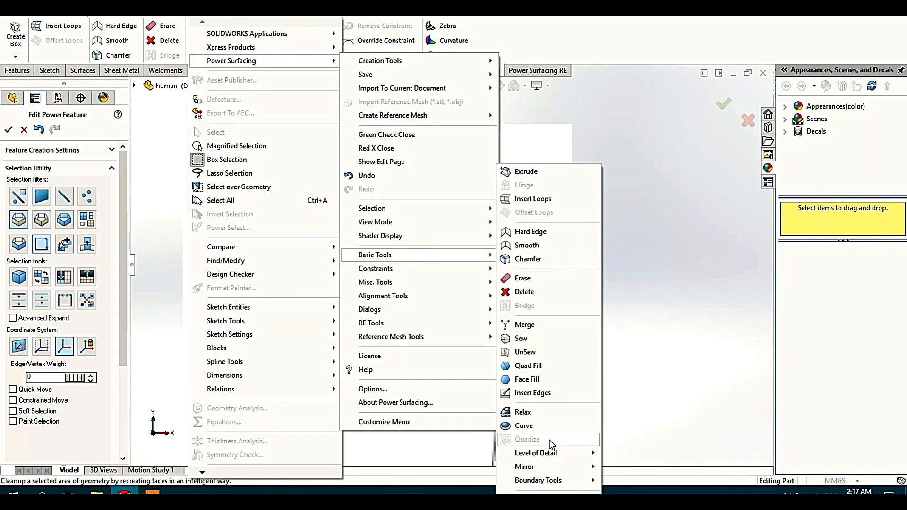
{"action": "left_click", "coordinate": [519, 390]}
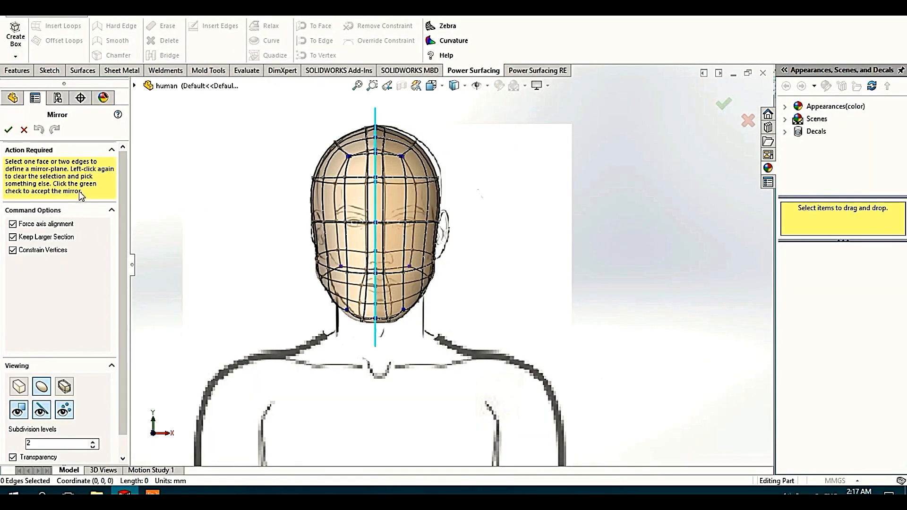
{"action": "left_click", "coordinate": [9, 130]}
Step: Adjust the underside vertices behind the jaw to shape the base of the neck
{"action": "scroll", "coordinate": [533, 198], "scroll_direction": "up", "scroll_amount": 3}
{"action": "scroll", "coordinate": [431, 249], "scroll_direction": "down", "scroll_amount": 5}
{"action": "key", "text": "ctrl+4"}
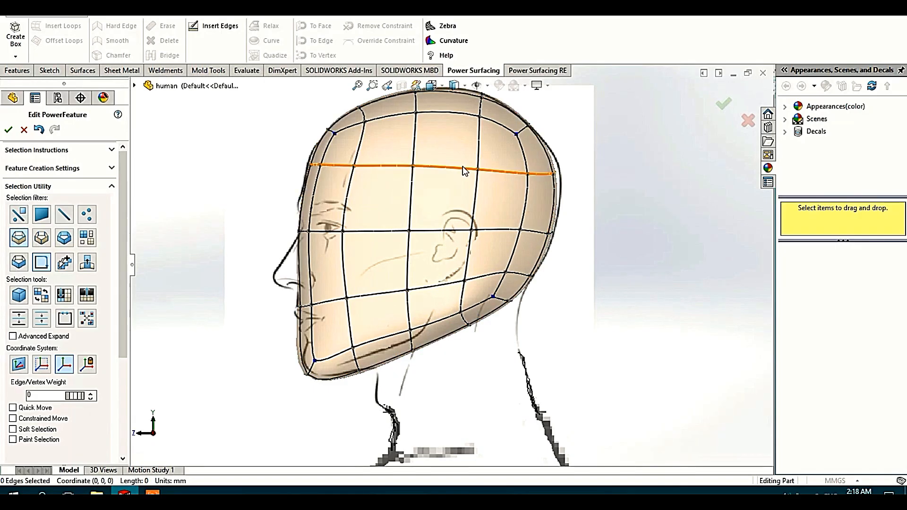
{"action": "middle_click_drag", "start_coordinate": [465, 171], "coordinate": [372, 304]}
{"action": "left_click", "coordinate": [371, 301]}
{"action": "scroll", "coordinate": [401, 303], "scroll_direction": "down", "scroll_amount": 4}
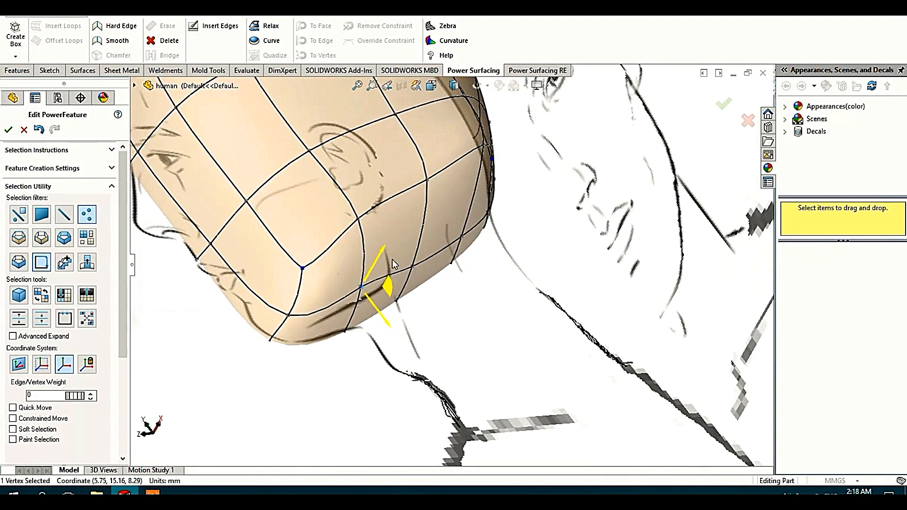
{"action": "mouse_move", "coordinate": [500, 193]}
{"action": "middle_mouse_down"}
{"action": "mouse_move", "coordinate": [407, 226]}
{"action": "mouse_move", "coordinate": [479, 161]}
{"action": "mouse_move", "coordinate": [492, 226]}
{"action": "mouse_move", "coordinate": [495, 175]}
{"action": "mouse_move", "coordinate": [453, 194]}
{"action": "mouse_move", "coordinate": [591, 123]}
{"action": "mouse_move", "coordinate": [491, 182]}
{"action": "middle_mouse_up"}
Step: Extrude the three underside faces behind the jaw to start the neck
{"action": "left_click", "coordinate": [423, 243], "text": "ctrl"}
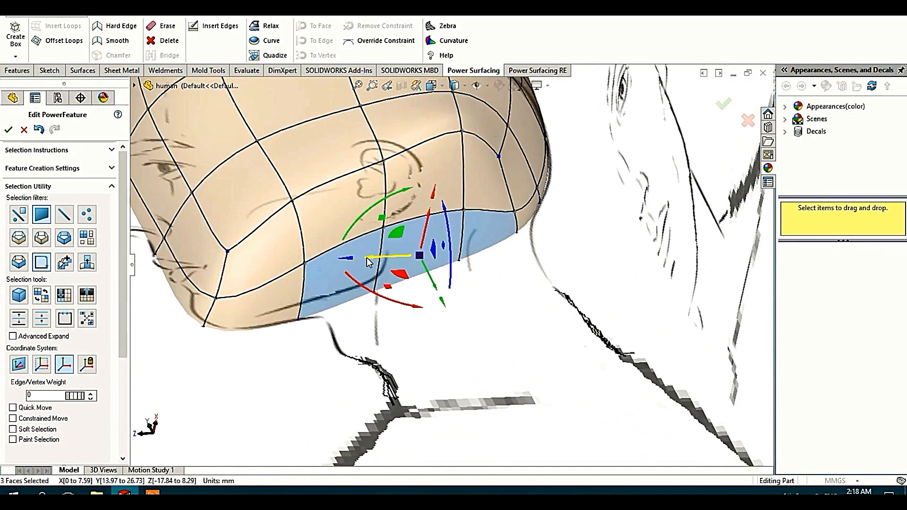
{"action": "right_click", "coordinate": [370, 257]}
{"action": "left_click", "coordinate": [416, 276]}
{"action": "middle_click_drag", "start_coordinate": [488, 283], "coordinate": [479, 250]}
{"action": "left_click", "coordinate": [8, 130]}
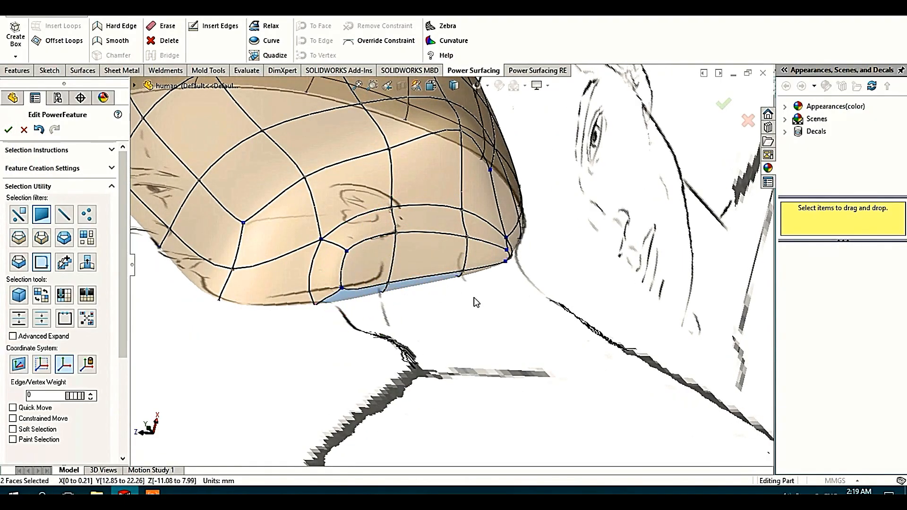
Step: Delete the two surplus faces on the centre plane at the start of the neck
{"action": "right_click", "coordinate": [474, 275]}
{"action": "left_click", "coordinate": [597, 283]}
{"action": "middle_click_drag", "start_coordinate": [418, 283], "coordinate": [366, 308]}
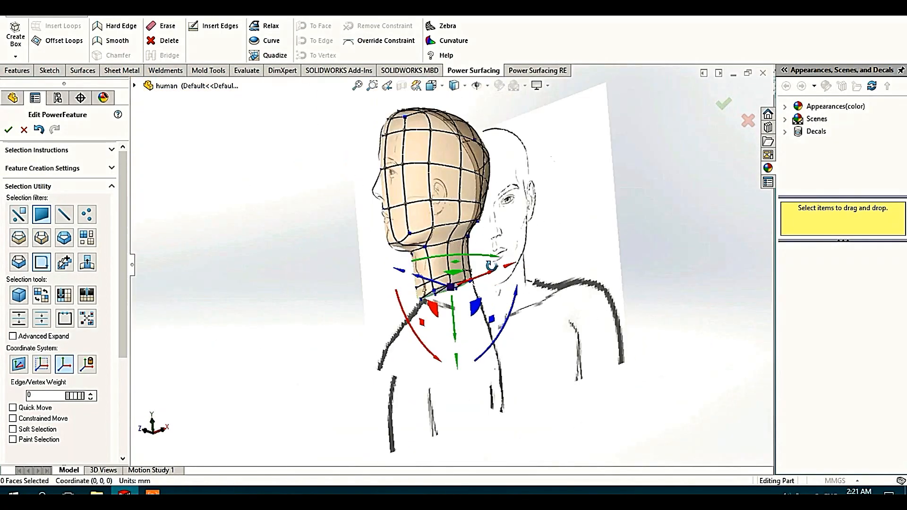
Step: Extrude the three faces at the lower end of the neck about 17.5 mm downwards
{"action": "middle_click_drag", "start_coordinate": [492, 265], "coordinate": [513, 288]}
{"action": "scroll", "coordinate": [470, 312], "scroll_direction": "down", "scroll_amount": 2}
{"action": "scroll", "coordinate": [487, 252], "scroll_direction": "up", "scroll_amount": 2}
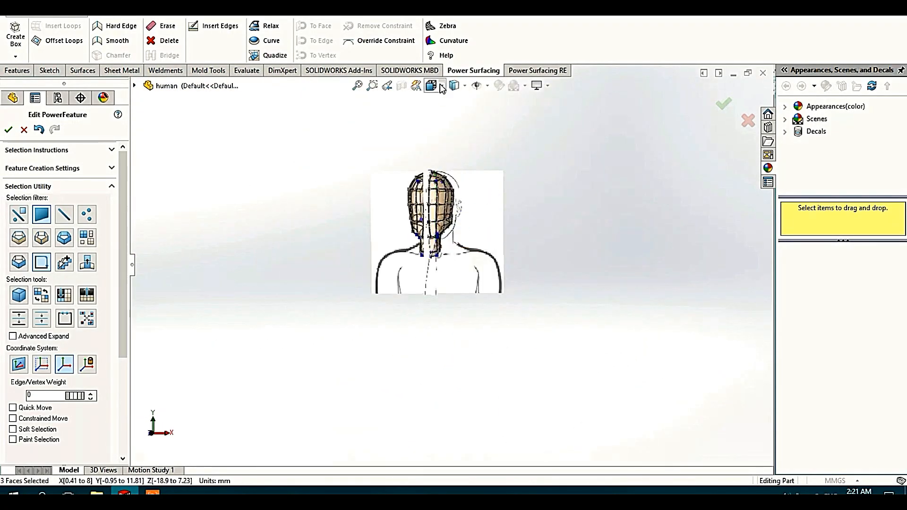
{"action": "scroll", "coordinate": [425, 264], "scroll_direction": "up", "scroll_amount": 6}
{"action": "middle_click_drag", "start_coordinate": [406, 283], "coordinate": [426, 197]}
{"action": "left_click", "coordinate": [426, 196]}
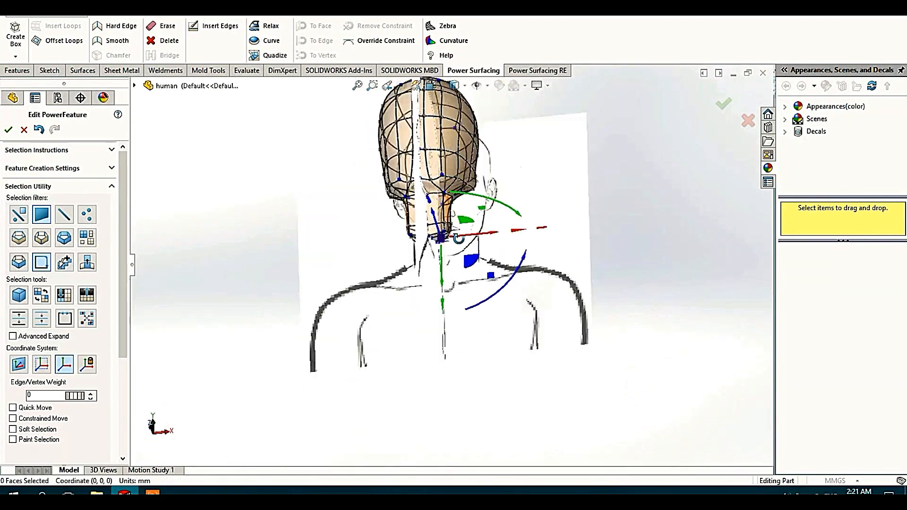
{"action": "scroll", "coordinate": [440, 209], "scroll_direction": "up", "scroll_amount": 4}
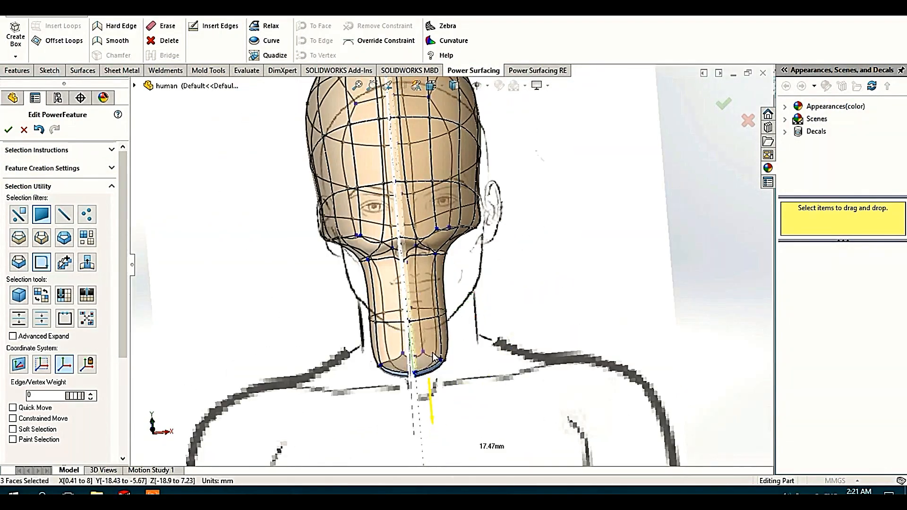
{"action": "scroll", "coordinate": [415, 264], "scroll_direction": "up", "scroll_amount": 4}
Step: Add crease weight to the five edges of the loop where the jaw and skull meet the neck
{"action": "middle_click_drag", "start_coordinate": [425, 227], "coordinate": [443, 145]}
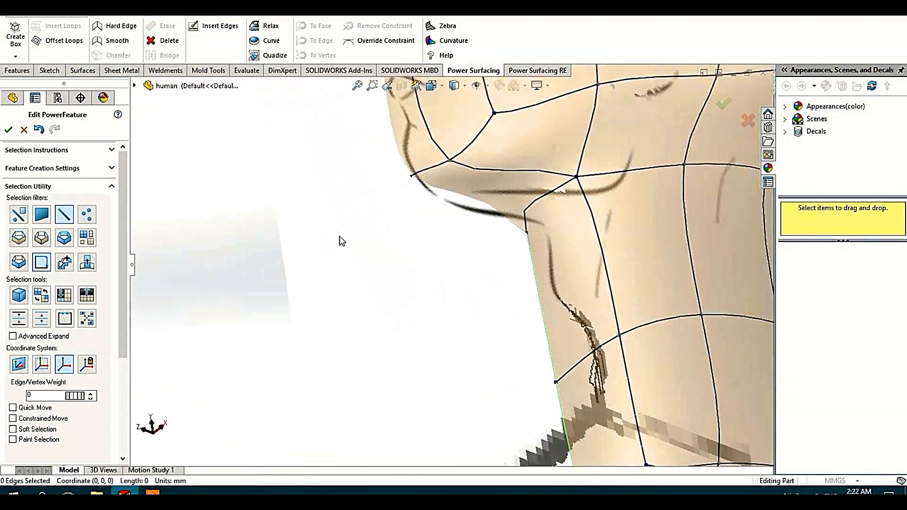
{"action": "scroll", "coordinate": [587, 327], "scroll_direction": "up", "scroll_amount": 4}
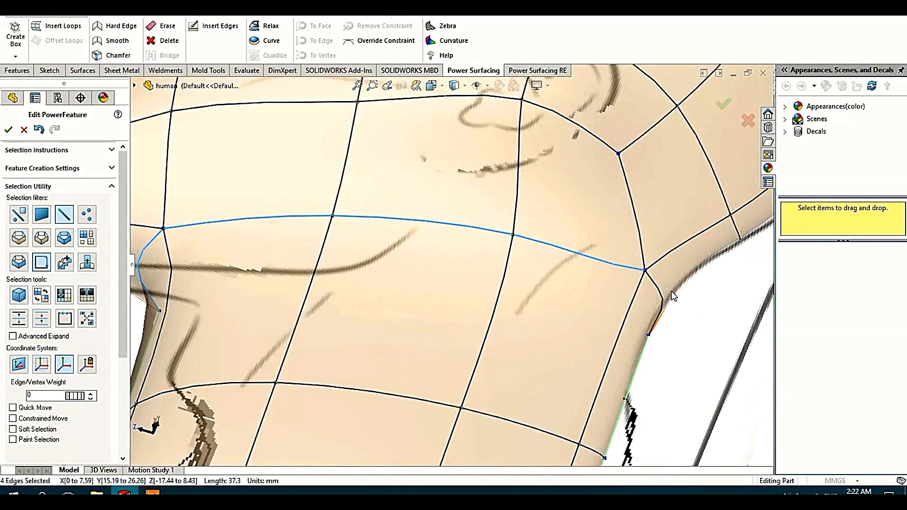
{"action": "left_click", "coordinate": [661, 264]}
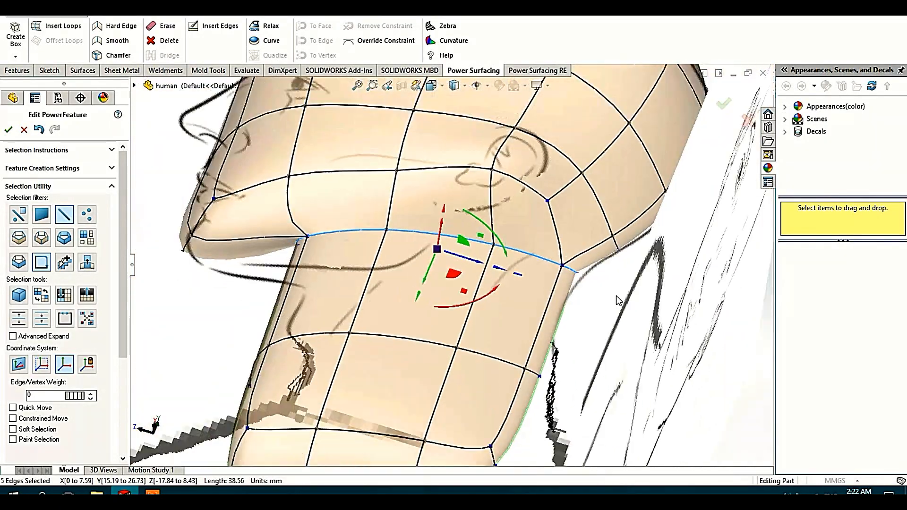
{"action": "middle_click_drag", "start_coordinate": [619, 301], "coordinate": [609, 227]}
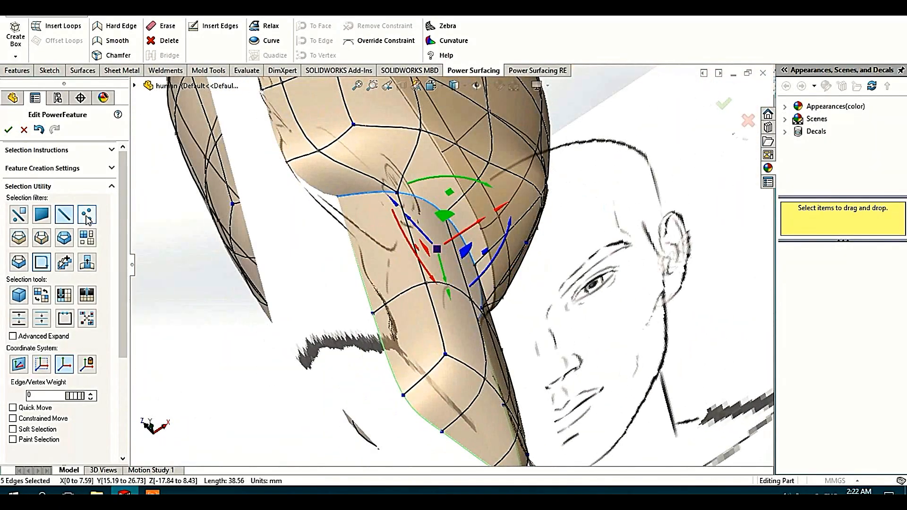
Step: Move the vertices along the rear part of the jaw-neck edge loop upward to follow the side sketch
{"action": "left_click_drag", "start_coordinate": [354, 257], "coordinate": [351, 249]}
{"action": "middle_click_drag", "start_coordinate": [352, 250], "coordinate": [415, 163]}
{"action": "scroll", "coordinate": [551, 207], "scroll_direction": "down", "scroll_amount": 4}
{"action": "left_click_drag", "start_coordinate": [477, 207], "coordinate": [487, 176]}
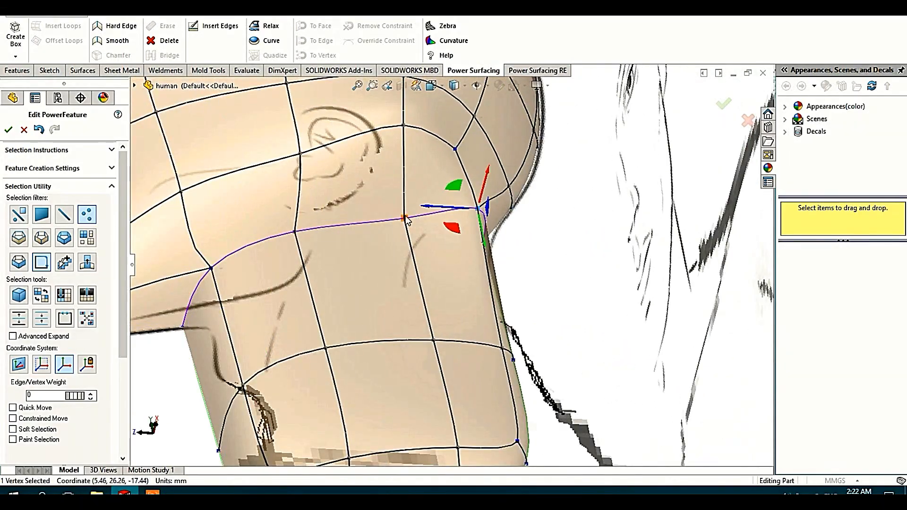
{"action": "left_click", "coordinate": [402, 225]}
{"action": "left_click_drag", "start_coordinate": [410, 198], "coordinate": [421, 159]}
Step: Reposition the vertices beneath and behind the ear to smooth the transition into the neck
{"action": "middle_click_drag", "start_coordinate": [526, 198], "coordinate": [519, 240]}
{"action": "scroll", "coordinate": [520, 236], "scroll_direction": "up", "scroll_amount": 3}
{"action": "scroll", "coordinate": [496, 189], "scroll_direction": "down", "scroll_amount": 3}
{"action": "left_click", "coordinate": [434, 208]}
{"action": "left_click_drag", "start_coordinate": [407, 196], "coordinate": [415, 187]}
{"action": "scroll", "coordinate": [425, 194], "scroll_direction": "down", "scroll_amount": 2}
{"action": "middle_click_drag", "start_coordinate": [425, 198], "coordinate": [436, 264]}
{"action": "left_click_drag", "start_coordinate": [460, 207], "coordinate": [457, 217]}
Step: Fine-tune the vertices at the lower back of the skull and check their shape from several angles
{"action": "scroll", "coordinate": [453, 236], "scroll_direction": "up", "scroll_amount": 5}
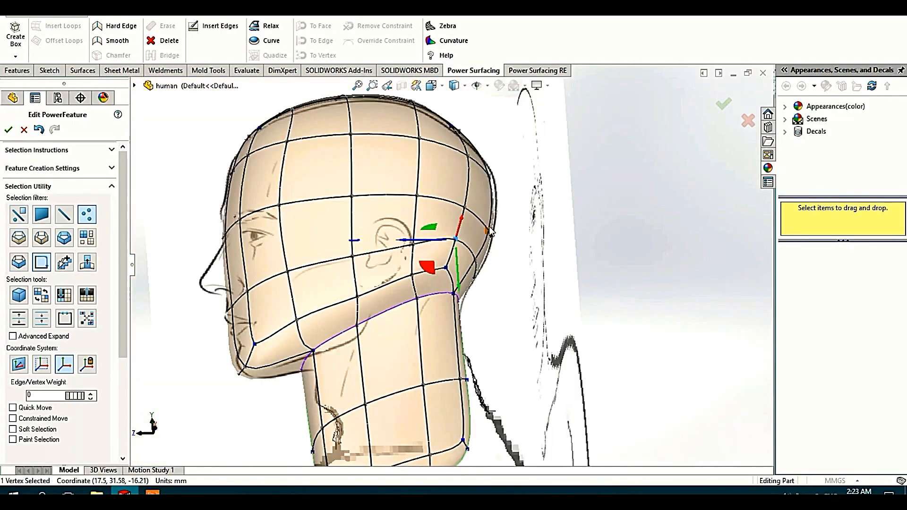
{"action": "middle_click_drag", "start_coordinate": [456, 245], "coordinate": [515, 300]}
{"action": "scroll", "coordinate": [469, 259], "scroll_direction": "down", "scroll_amount": 4}
{"action": "left_click_drag", "start_coordinate": [432, 217], "coordinate": [426, 215]}
{"action": "mouse_move", "coordinate": [460, 184]}
{"action": "middle_mouse_down"}
{"action": "mouse_move", "coordinate": [443, 174]}
{"action": "mouse_move", "coordinate": [415, 193]}
{"action": "mouse_move", "coordinate": [406, 115]}
{"action": "middle_mouse_up"}
{"action": "scroll", "coordinate": [416, 163], "scroll_direction": "up", "scroll_amount": 3}
{"action": "middle_click_drag", "start_coordinate": [415, 163], "coordinate": [514, 300]}
{"action": "scroll", "coordinate": [451, 226], "scroll_direction": "down", "scroll_amount": 3}
{"action": "scroll", "coordinate": [539, 283], "scroll_direction": "up", "scroll_amount": 4}
Step: In the side view, merge the two closely spaced vertex pairs below and behind the ear into single vertices
{"action": "left_click", "coordinate": [431, 85]}
{"action": "left_click", "coordinate": [467, 123]}
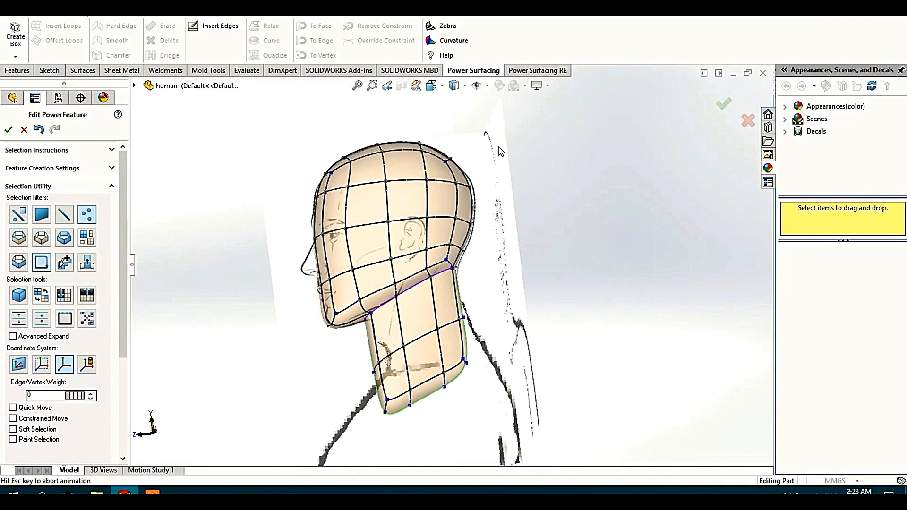
{"action": "scroll", "coordinate": [398, 273], "scroll_direction": "down", "scroll_amount": 3}
{"action": "scroll", "coordinate": [514, 307], "scroll_direction": "down", "scroll_amount": 2}
{"action": "left_click", "coordinate": [466, 266]}
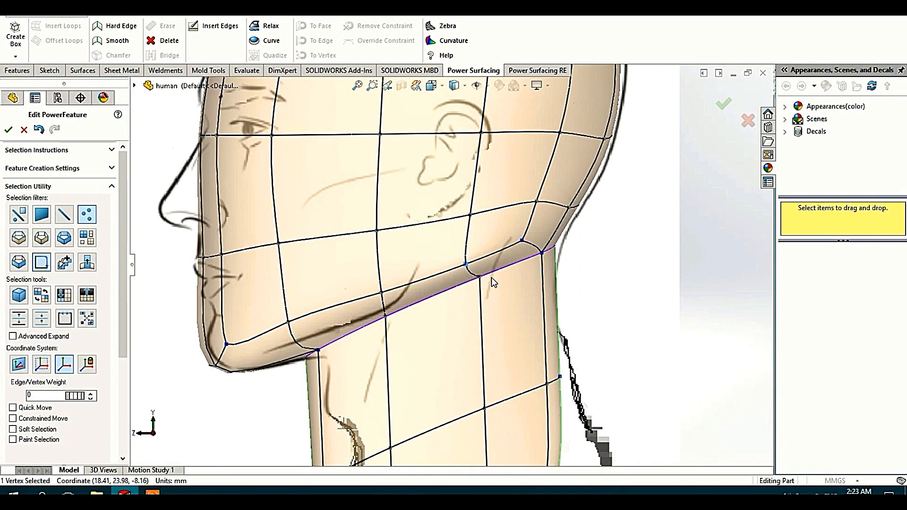
{"action": "left_click", "coordinate": [478, 278], "text": "ctrl"}
{"action": "left_click", "coordinate": [560, 296]}
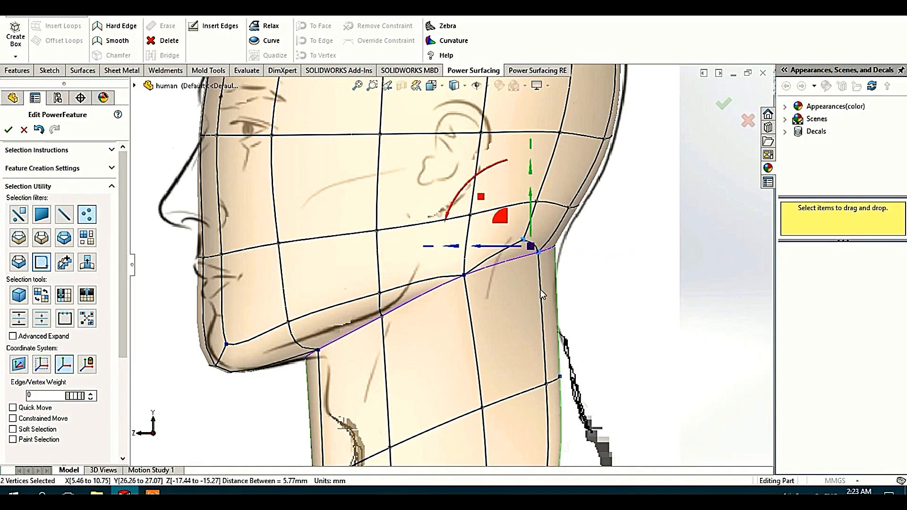
{"action": "left_click", "coordinate": [537, 252]}
{"action": "left_click", "coordinate": [523, 240], "text": "ctrl"}
{"action": "left_click", "coordinate": [605, 253]}
{"action": "left_click", "coordinate": [723, 224]}
{"action": "scroll", "coordinate": [722, 225], "scroll_direction": "up", "scroll_amount": 1}
{"action": "scroll", "coordinate": [505, 264], "scroll_direction": "down", "scroll_amount": 1}
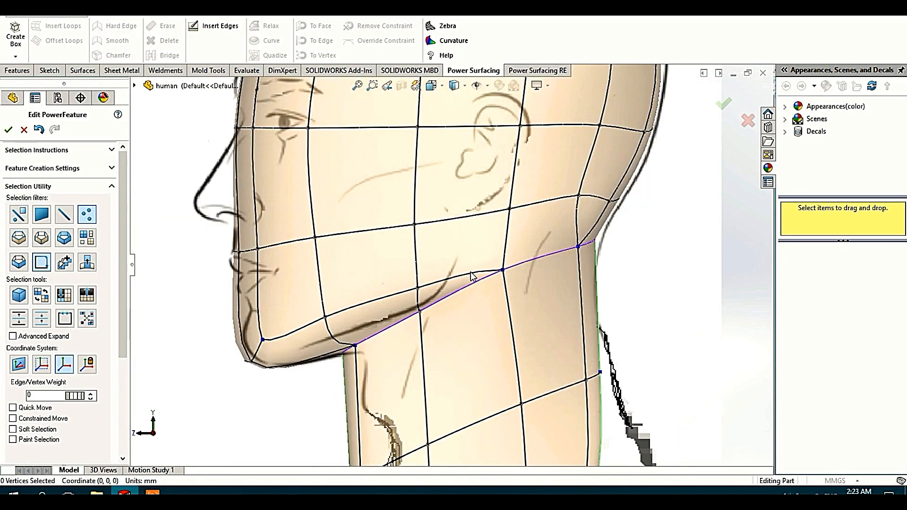
Step: Set the edge weight of the five edges around the jaw-neck junction to 10
{"action": "middle_click_drag", "start_coordinate": [474, 276], "coordinate": [459, 238], "text": "ctrl"}
{"action": "key", "text": "e"}
{"action": "left_click", "coordinate": [329, 313]}
{"action": "left_click", "coordinate": [359, 298], "text": "ctrl"}
{"action": "middle_click_drag", "start_coordinate": [358, 302], "coordinate": [366, 266]}
{"action": "left_click", "coordinate": [435, 253], "text": "ctrl"}
{"action": "left_click", "coordinate": [522, 214], "text": "ctrl"}
{"action": "middle_click_drag", "start_coordinate": [522, 226], "coordinate": [520, 253]}
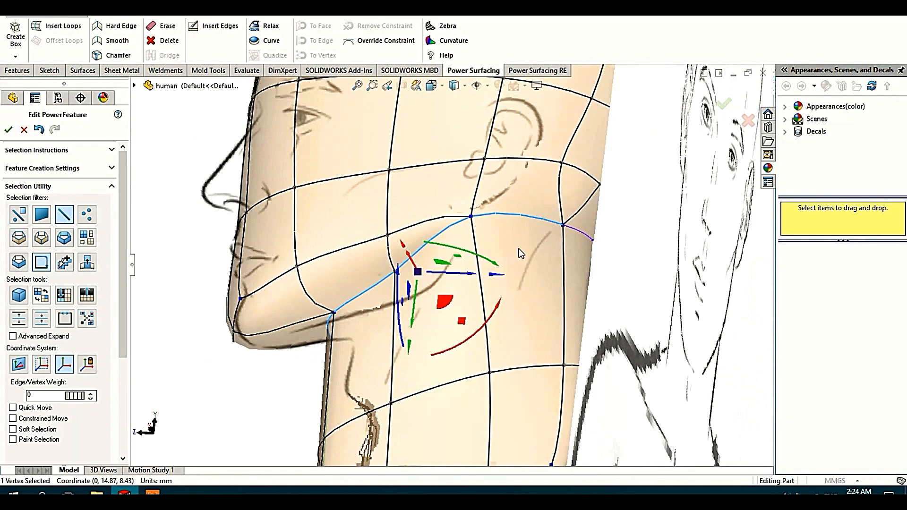
{"action": "left_click", "coordinate": [579, 232], "text": "ctrl"}
{"action": "left_click", "coordinate": [641, 274]}
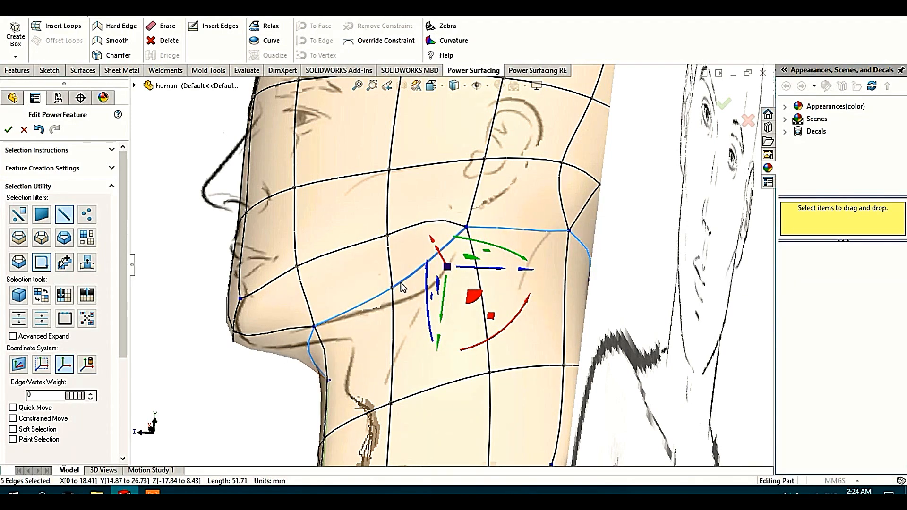
{"action": "middle_click_drag", "start_coordinate": [462, 303], "coordinate": [465, 327]}
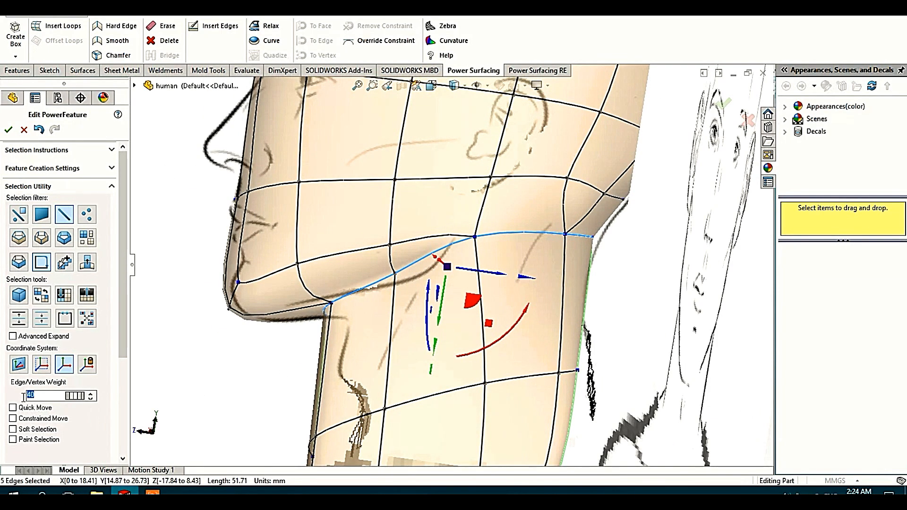
{"action": "middle_click_drag", "start_coordinate": [272, 197], "coordinate": [313, 198]}
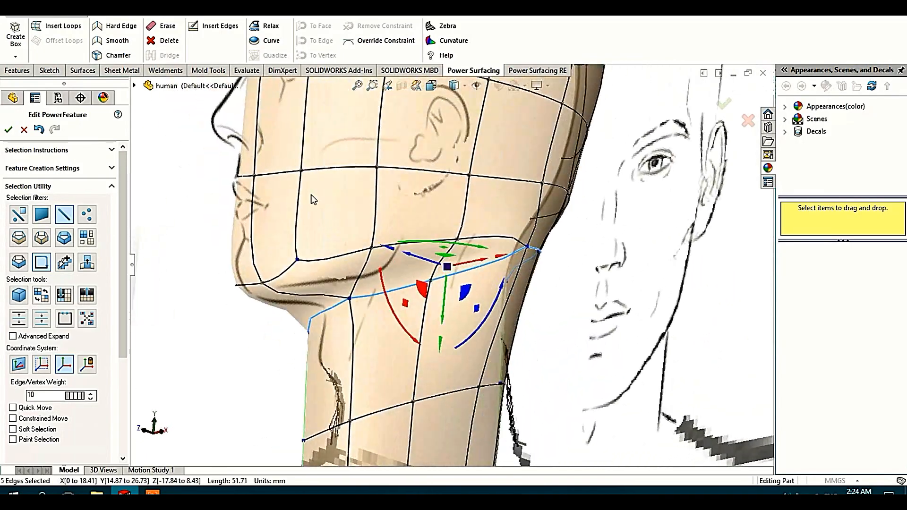
{"action": "left_click", "coordinate": [203, 265]}
Step: Viewed from below, move the vertices at the side of the jaw-neck junction outward
{"action": "scroll", "coordinate": [425, 264], "scroll_direction": "up", "scroll_amount": 4}
{"action": "middle_click_drag", "start_coordinate": [472, 212], "coordinate": [590, 208]}
{"action": "left_click", "coordinate": [213, 302]}
{"action": "left_click", "coordinate": [87, 215]}
{"action": "middle_click_drag", "start_coordinate": [501, 269], "coordinate": [425, 340]}
{"action": "middle_click_drag", "start_coordinate": [483, 337], "coordinate": [469, 190]}
{"action": "scroll", "coordinate": [470, 191], "scroll_direction": "up", "scroll_amount": 4}
{"action": "left_click", "coordinate": [469, 188]}
{"action": "left_click", "coordinate": [433, 86]}
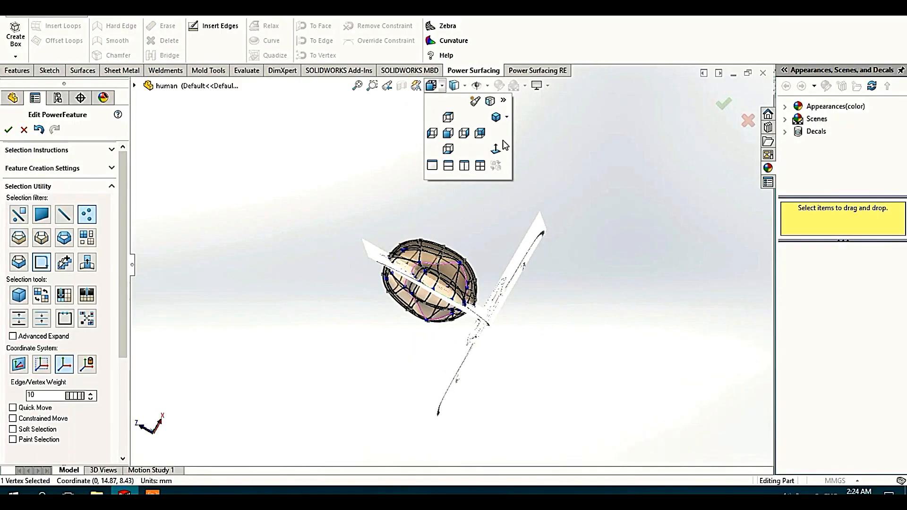
{"action": "left_click", "coordinate": [498, 148]}
{"action": "scroll", "coordinate": [460, 238], "scroll_direction": "down", "scroll_amount": 3}
{"action": "left_click", "coordinate": [514, 279]}
{"action": "left_click", "coordinate": [506, 257], "text": "ctrl"}
{"action": "left_click_drag", "start_coordinate": [511, 229], "coordinate": [512, 204]}
Step: Adjust the side and front vertices of the jaw-neck loop to give it a rounder outline
{"action": "scroll", "coordinate": [429, 166], "scroll_direction": "down", "scroll_amount": 3}
{"action": "left_click", "coordinate": [523, 183]}
{"action": "left_click_drag", "start_coordinate": [521, 153], "coordinate": [520, 182]}
{"action": "scroll", "coordinate": [449, 262], "scroll_direction": "up", "scroll_amount": 4}
{"action": "scroll", "coordinate": [452, 293], "scroll_direction": "down", "scroll_amount": 5}
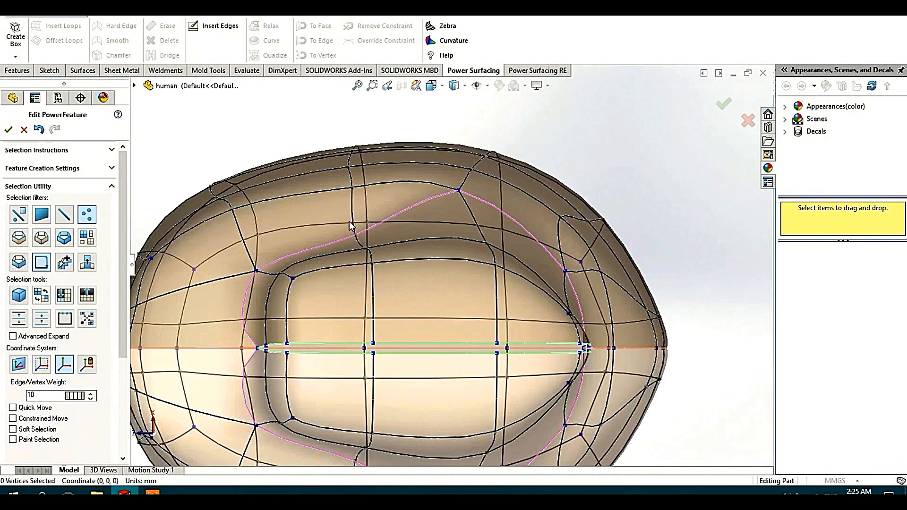
{"action": "left_click", "coordinate": [395, 270]}
{"action": "left_click_drag", "start_coordinate": [347, 223], "coordinate": [345, 185]}
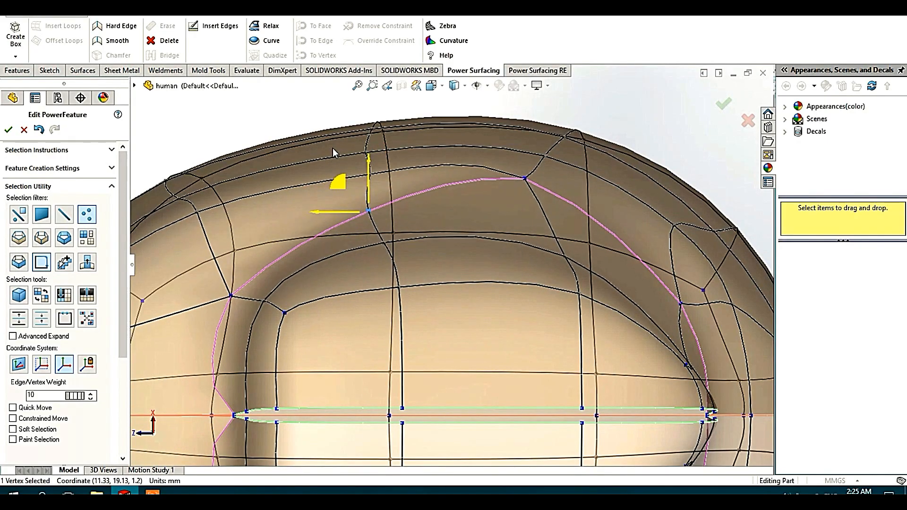
{"action": "scroll", "coordinate": [425, 189], "scroll_direction": "up", "scroll_amount": 3}
{"action": "scroll", "coordinate": [236, 217], "scroll_direction": "down", "scroll_amount": 2}
{"action": "left_click", "coordinate": [314, 280]}
{"action": "left_click_drag", "start_coordinate": [286, 252], "coordinate": [288, 230]}
Step: Move the front corner vertex at the lower end of the neck toward the centre plane
{"action": "scroll", "coordinate": [355, 279], "scroll_direction": "up", "scroll_amount": 1}
{"action": "scroll", "coordinate": [305, 245], "scroll_direction": "down", "scroll_amount": 1}
{"action": "left_click", "coordinate": [361, 287]}
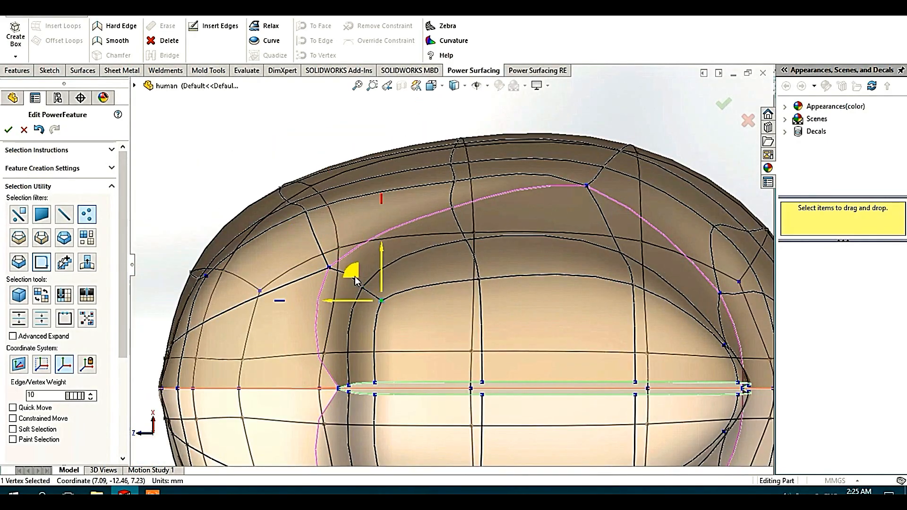
{"action": "left_click_drag", "start_coordinate": [355, 276], "coordinate": [352, 295]}
Step: Move the front centre-line vertices of the neck forward, placing the one on the jaw-neck loop at Z 10.02
{"action": "scroll", "coordinate": [401, 333], "scroll_direction": "down", "scroll_amount": 10}
{"action": "left_click", "coordinate": [379, 269]}
{"action": "scroll", "coordinate": [383, 263], "scroll_direction": "up", "scroll_amount": 4}
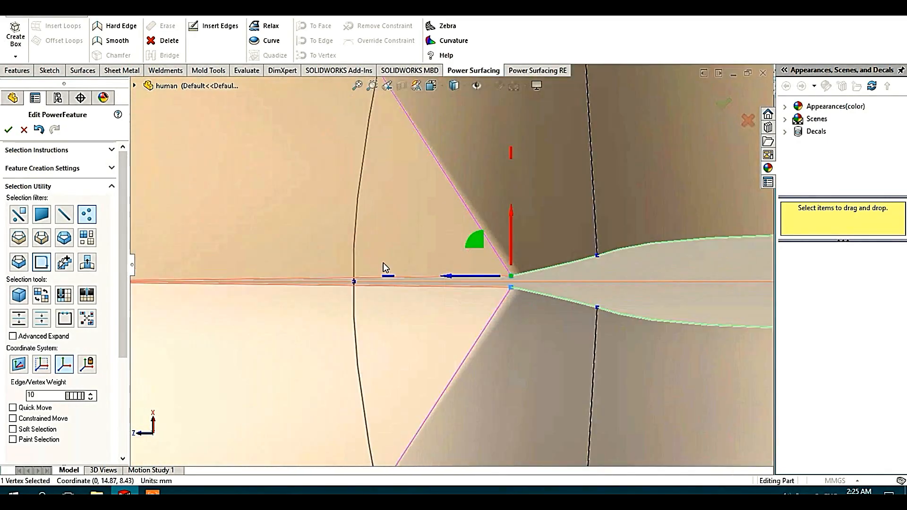
{"action": "scroll", "coordinate": [383, 263], "scroll_direction": "down", "scroll_amount": 3}
{"action": "scroll", "coordinate": [506, 298], "scroll_direction": "up", "scroll_amount": 7}
{"action": "left_click_drag", "start_coordinate": [465, 265], "coordinate": [402, 266]}
{"action": "scroll", "coordinate": [406, 266], "scroll_direction": "up", "scroll_amount": 2}
{"action": "scroll", "coordinate": [439, 265], "scroll_direction": "down", "scroll_amount": 4}
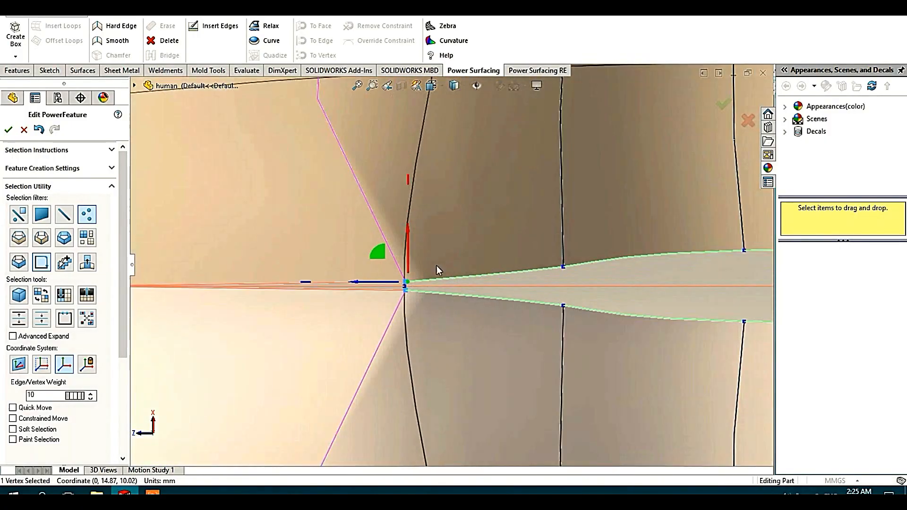
{"action": "scroll", "coordinate": [545, 282], "scroll_direction": "up", "scroll_amount": 4}
{"action": "mouse_move", "coordinate": [457, 264]}
{"action": "left_mouse_down"}
{"action": "mouse_move", "coordinate": [424, 264]}
{"action": "mouse_move", "coordinate": [462, 264]}
{"action": "mouse_move", "coordinate": [426, 263]}
{"action": "mouse_move", "coordinate": [446, 264]}
{"action": "left_mouse_up"}
{"action": "scroll", "coordinate": [448, 264], "scroll_direction": "up", "scroll_amount": 5}
{"action": "scroll", "coordinate": [687, 259], "scroll_direction": "down", "scroll_amount": 6}
Step: Shift the rear centre and corner vertices at the lower end of the neck forward
{"action": "left_click", "coordinate": [553, 274]}
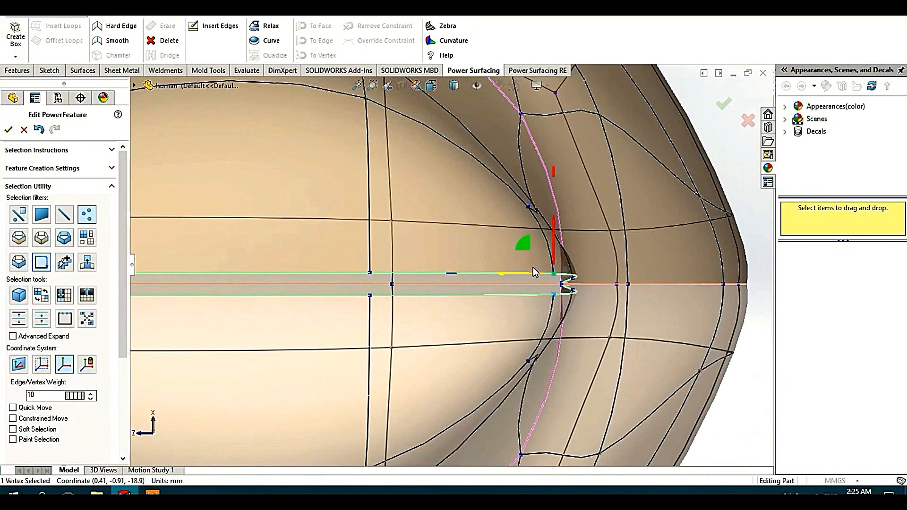
{"action": "left_click_drag", "start_coordinate": [529, 273], "coordinate": [465, 280]}
{"action": "left_click", "coordinate": [513, 207]}
{"action": "left_click_drag", "start_coordinate": [491, 208], "coordinate": [452, 208]}
{"action": "left_click", "coordinate": [560, 278]}
{"action": "mouse_move", "coordinate": [539, 278]}
{"action": "left_mouse_down"}
{"action": "mouse_move", "coordinate": [490, 277]}
{"action": "mouse_move", "coordinate": [525, 277]}
{"action": "left_mouse_up"}
{"action": "scroll", "coordinate": [481, 269], "scroll_direction": "up", "scroll_amount": 5}
Step: Fine-tune the position of the rear centre-line vertex of the neck with a slight move
{"action": "left_click", "coordinate": [568, 245]}
{"action": "scroll", "coordinate": [496, 178], "scroll_direction": "down", "scroll_amount": 3}
{"action": "left_click", "coordinate": [550, 273]}
{"action": "scroll", "coordinate": [562, 265], "scroll_direction": "down", "scroll_amount": 2}
{"action": "mouse_move", "coordinate": [488, 250]}
{"action": "left_mouse_down"}
{"action": "mouse_move", "coordinate": [513, 238]}
{"action": "mouse_move", "coordinate": [492, 229]}
{"action": "mouse_move", "coordinate": [492, 250]}
{"action": "left_mouse_up"}
{"action": "scroll", "coordinate": [502, 283], "scroll_direction": "up", "scroll_amount": 3}
{"action": "scroll", "coordinate": [502, 351], "scroll_direction": "down", "scroll_amount": 5}
Step: Nudge the rear side vertices of the neck slightly outward to even out its curve
{"action": "left_click", "coordinate": [467, 229]}
{"action": "left_click", "coordinate": [577, 230]}
{"action": "left_click", "coordinate": [622, 200]}
{"action": "scroll", "coordinate": [496, 322], "scroll_direction": "up", "scroll_amount": 5}
{"action": "scroll", "coordinate": [489, 244], "scroll_direction": "down", "scroll_amount": 3}
{"action": "scroll", "coordinate": [487, 236], "scroll_direction": "up", "scroll_amount": 2}
{"action": "left_click", "coordinate": [562, 204]}
{"action": "scroll", "coordinate": [472, 264], "scroll_direction": "up", "scroll_amount": 3}
{"action": "scroll", "coordinate": [444, 239], "scroll_direction": "down", "scroll_amount": 5}
{"action": "left_click_drag", "start_coordinate": [455, 187], "coordinate": [455, 181]}
{"action": "left_click", "coordinate": [616, 237]}
{"action": "scroll", "coordinate": [615, 236], "scroll_direction": "up", "scroll_amount": 5}
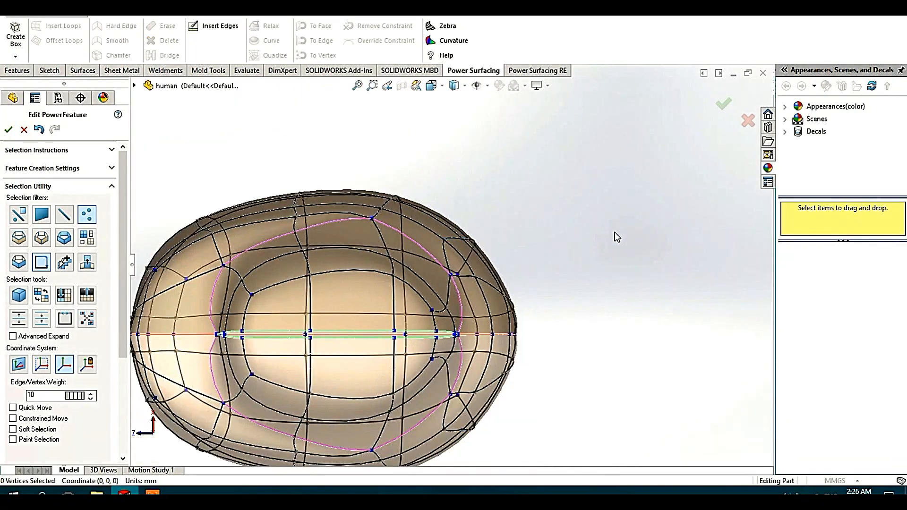
Step: Move the two side vertices at the lower end of the neck outward to make its outline oval
{"action": "scroll", "coordinate": [364, 331], "scroll_direction": "down", "scroll_amount": 3}
{"action": "left_click", "coordinate": [389, 167]}
{"action": "left_click_drag", "start_coordinate": [359, 140], "coordinate": [354, 120]}
{"action": "scroll", "coordinate": [463, 229], "scroll_direction": "up", "scroll_amount": 2}
{"action": "scroll", "coordinate": [433, 189], "scroll_direction": "down", "scroll_amount": 3}
{"action": "left_click_drag", "start_coordinate": [357, 164], "coordinate": [360, 156]}
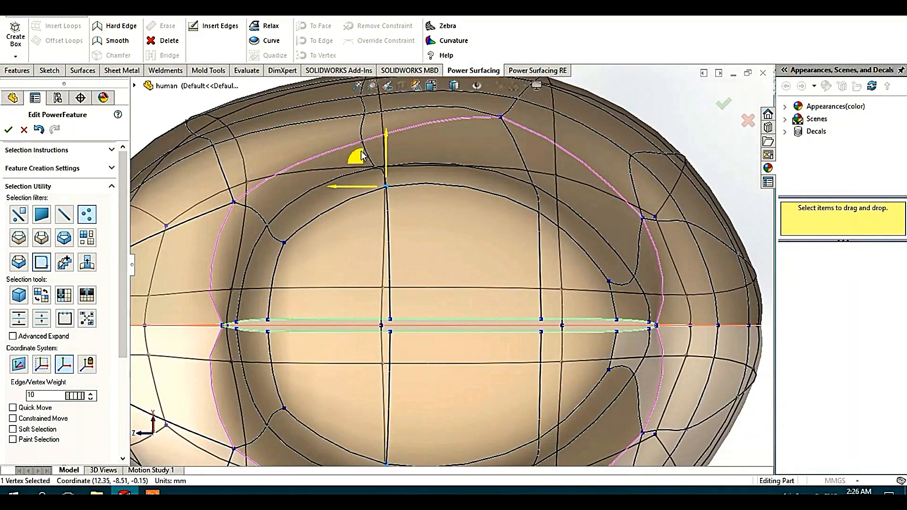
{"action": "left_click", "coordinate": [538, 214]}
{"action": "mouse_move", "coordinate": [511, 185]}
{"action": "left_mouse_down"}
{"action": "mouse_move", "coordinate": [513, 156]}
{"action": "mouse_move", "coordinate": [511, 172]}
{"action": "left_mouse_up"}
{"action": "scroll", "coordinate": [704, 260], "scroll_direction": "up", "scroll_amount": 3}
{"action": "left_click", "coordinate": [704, 260]}
Step: Shift the front centre-line vertex of the neck slightly rearward
{"action": "scroll", "coordinate": [312, 326], "scroll_direction": "down", "scroll_amount": 5}
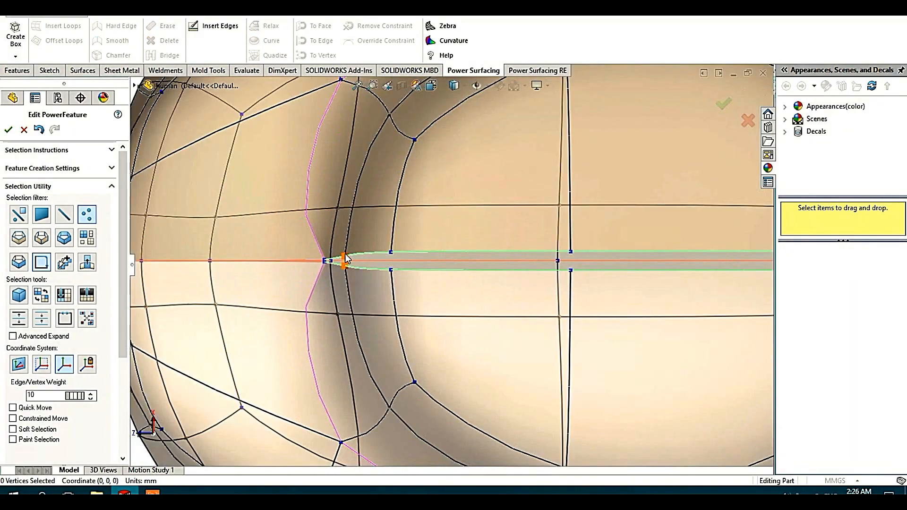
{"action": "scroll", "coordinate": [614, 253], "scroll_direction": "up", "scroll_amount": 3}
{"action": "left_click", "coordinate": [364, 256]}
{"action": "left_click_drag", "start_coordinate": [326, 256], "coordinate": [335, 260]}
{"action": "left_click", "coordinate": [302, 293]}
{"action": "scroll", "coordinate": [369, 251], "scroll_direction": "down", "scroll_amount": 3}
{"action": "left_click", "coordinate": [360, 260]}
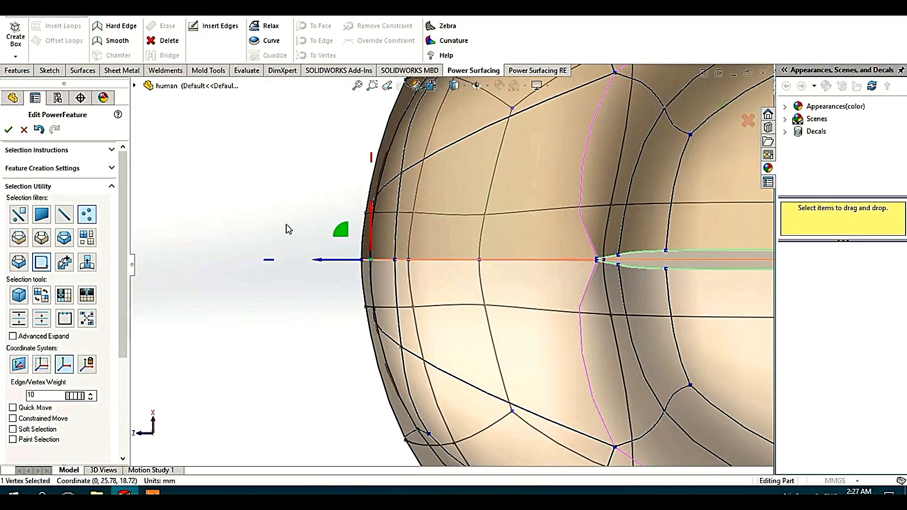
{"action": "left_click", "coordinate": [287, 229]}
Step: Examine the centre vertex under the chin and the neck mesh from several angles
{"action": "scroll", "coordinate": [425, 265], "scroll_direction": "up", "scroll_amount": 3}
{"action": "scroll", "coordinate": [529, 246], "scroll_direction": "down", "scroll_amount": 4}
{"action": "scroll", "coordinate": [429, 307], "scroll_direction": "down", "scroll_amount": 6}
{"action": "left_click", "coordinate": [405, 229]}
{"action": "middle_click_drag", "start_coordinate": [404, 228], "coordinate": [539, 214]}
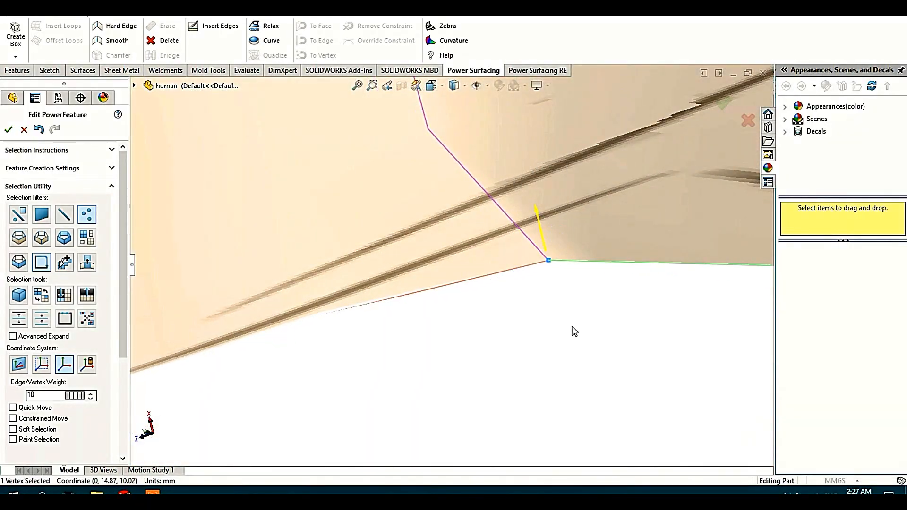
{"action": "scroll", "coordinate": [562, 307], "scroll_direction": "up", "scroll_amount": 5}
{"action": "middle_click_drag", "start_coordinate": [469, 274], "coordinate": [464, 250]}
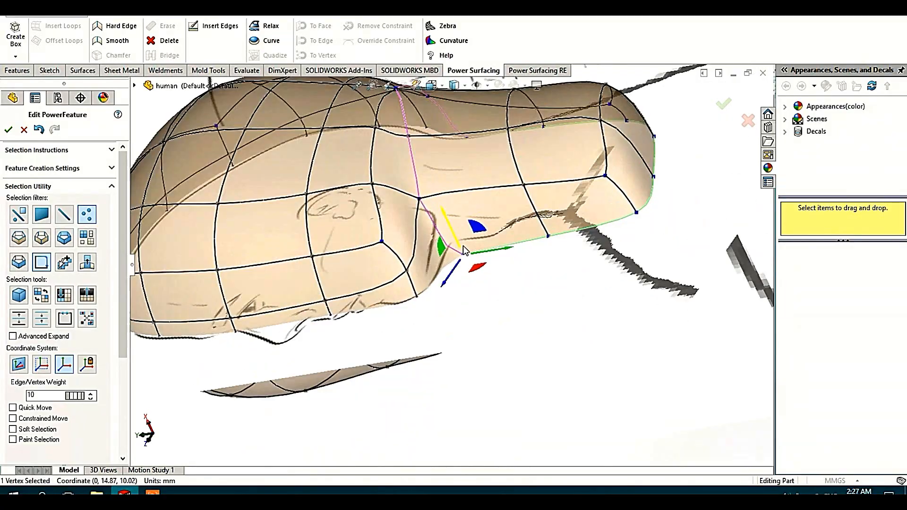
{"action": "scroll", "coordinate": [444, 209], "scroll_direction": "up", "scroll_amount": 3}
{"action": "middle_click_drag", "start_coordinate": [444, 208], "coordinate": [439, 288]}
{"action": "scroll", "coordinate": [401, 364], "scroll_direction": "down", "scroll_amount": 4}
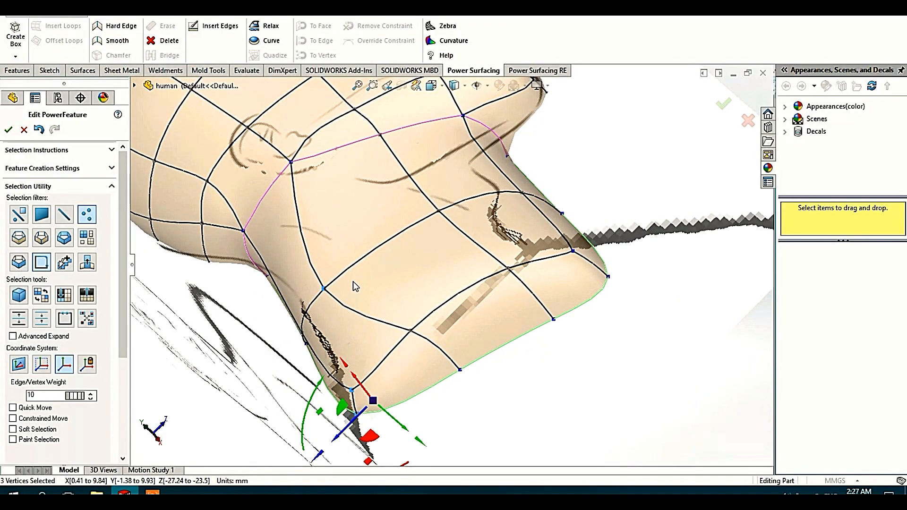
Step: Move the rear side vertex at mid-neck forward by about 8.6 mm
{"action": "scroll", "coordinate": [320, 300], "scroll_direction": "up", "scroll_amount": 5}
{"action": "middle_click_drag", "start_coordinate": [320, 300], "coordinate": [425, 321]}
{"action": "left_click", "coordinate": [445, 333]}
{"action": "left_click_drag", "start_coordinate": [452, 339], "coordinate": [441, 345]}
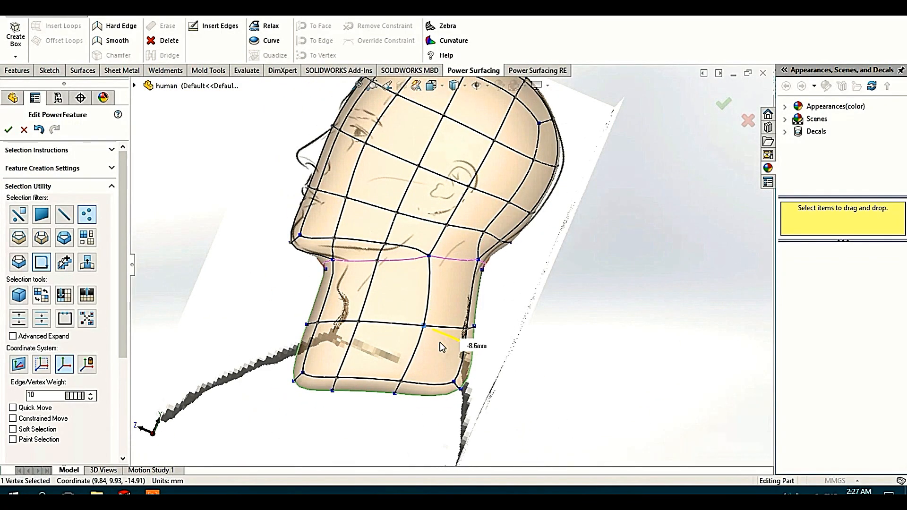
Step: Move the rear mid-neck vertices onto the nape outline of the side sketch
{"action": "middle_click_drag", "start_coordinate": [441, 345], "coordinate": [467, 331]}
{"action": "left_click_drag", "start_coordinate": [451, 292], "coordinate": [460, 282]}
{"action": "left_click", "coordinate": [498, 208]}
{"action": "middle_click_drag", "start_coordinate": [499, 208], "coordinate": [486, 262]}
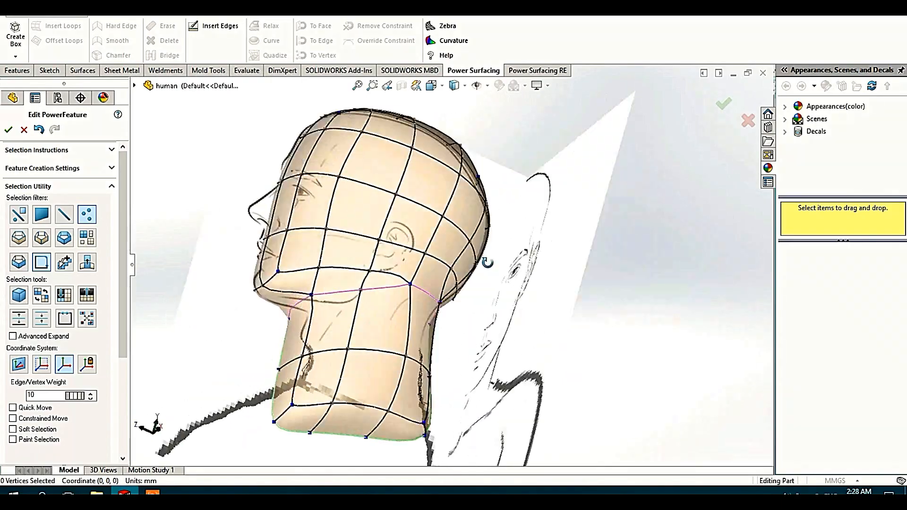
{"action": "scroll", "coordinate": [486, 262], "scroll_direction": "up", "scroll_amount": 4}
{"action": "left_click", "coordinate": [432, 86]}
{"action": "left_click", "coordinate": [463, 134]}
{"action": "scroll", "coordinate": [447, 404], "scroll_direction": "down", "scroll_amount": 3}
{"action": "scroll", "coordinate": [425, 257], "scroll_direction": "down", "scroll_amount": 5}
{"action": "scroll", "coordinate": [425, 253], "scroll_direction": "up", "scroll_amount": 1}
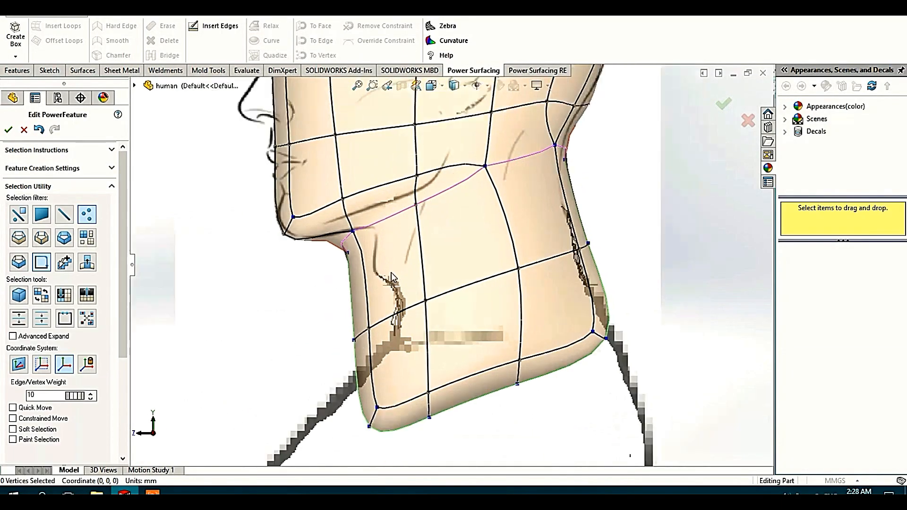
{"action": "left_click_drag", "start_coordinate": [599, 270], "coordinate": [564, 235]}
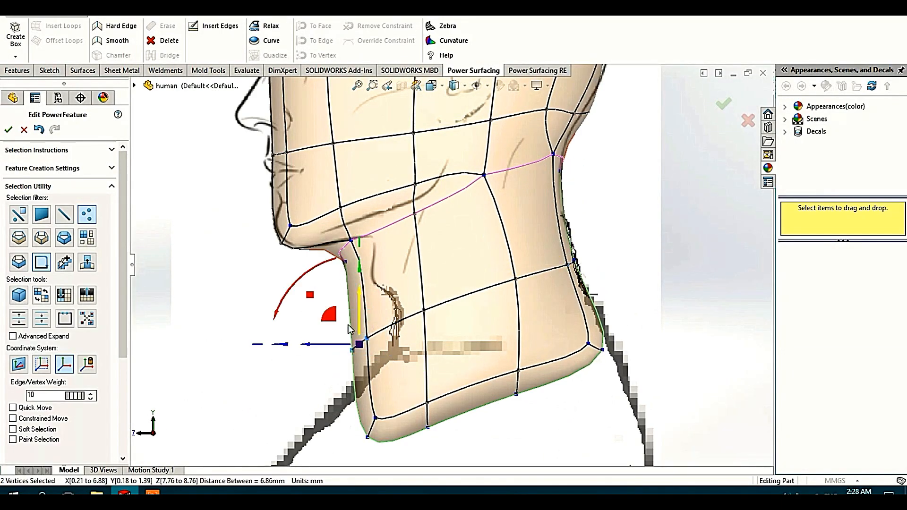
Step: Move the two front mid-neck vertices rearward and up onto the throat line of the side sketch
{"action": "left_click_drag", "start_coordinate": [391, 269], "coordinate": [392, 267]}
{"action": "scroll", "coordinate": [465, 288], "scroll_direction": "up", "scroll_amount": 3}
{"action": "scroll", "coordinate": [548, 283], "scroll_direction": "down", "scroll_amount": 2}
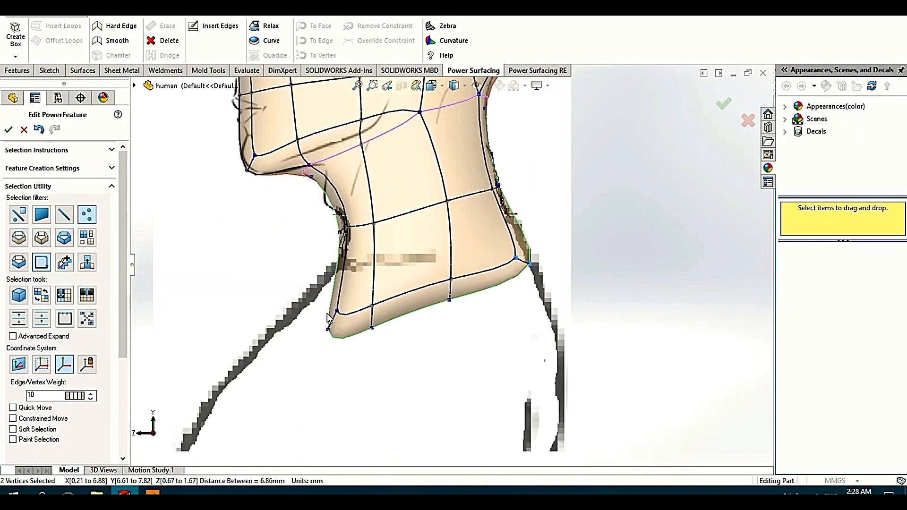
Step: Move the front vertices at the lower end of the neck forward onto the chest line of the side sketch
{"action": "scroll", "coordinate": [331, 207], "scroll_direction": "down", "scroll_amount": 3}
{"action": "left_click_drag", "start_coordinate": [316, 222], "coordinate": [363, 266]}
{"action": "left_click_drag", "start_coordinate": [317, 215], "coordinate": [320, 220]}
{"action": "scroll", "coordinate": [454, 270], "scroll_direction": "up", "scroll_amount": 6}
{"action": "left_click", "coordinate": [548, 223]}
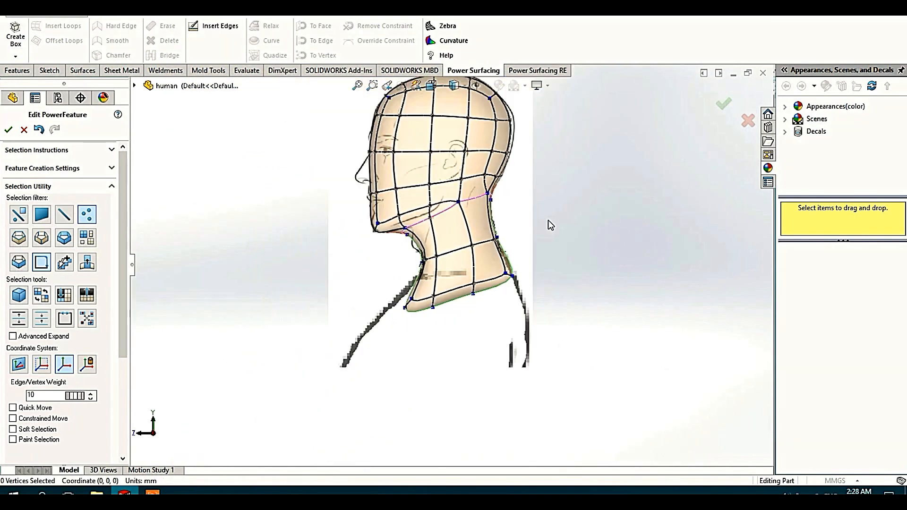
{"action": "scroll", "coordinate": [427, 293], "scroll_direction": "down", "scroll_amount": 4}
{"action": "left_click_drag", "start_coordinate": [368, 297], "coordinate": [412, 342]}
{"action": "left_click_drag", "start_coordinate": [357, 321], "coordinate": [333, 321]}
Step: Move the two side vertices at mid-neck slightly outward in the front view
{"action": "scroll", "coordinate": [556, 211], "scroll_direction": "up", "scroll_amount": 3}
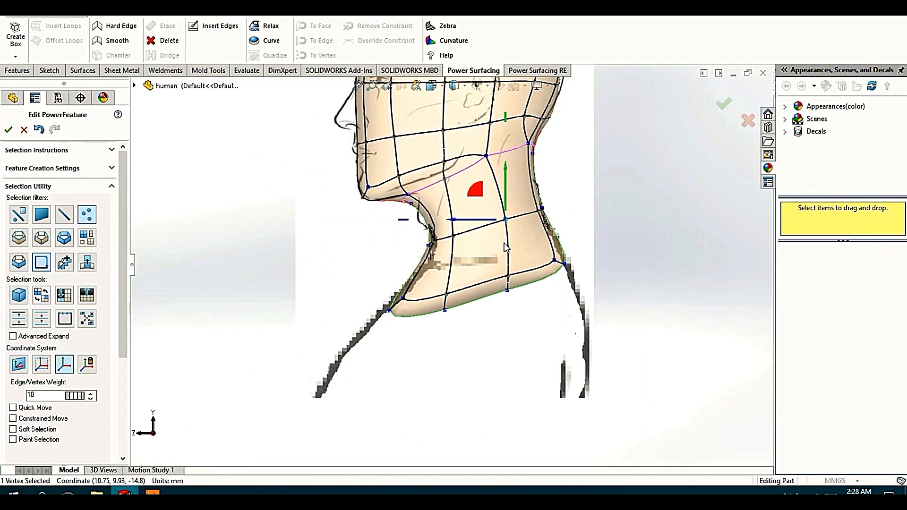
{"action": "key", "text": "ctrl+1"}
{"action": "scroll", "coordinate": [595, 156], "scroll_direction": "down", "scroll_amount": 5}
{"action": "left_click", "coordinate": [489, 256], "text": "ctrl"}
{"action": "scroll", "coordinate": [509, 194], "scroll_direction": "up", "scroll_amount": 1}
{"action": "left_click_drag", "start_coordinate": [473, 255], "coordinate": [477, 255]}
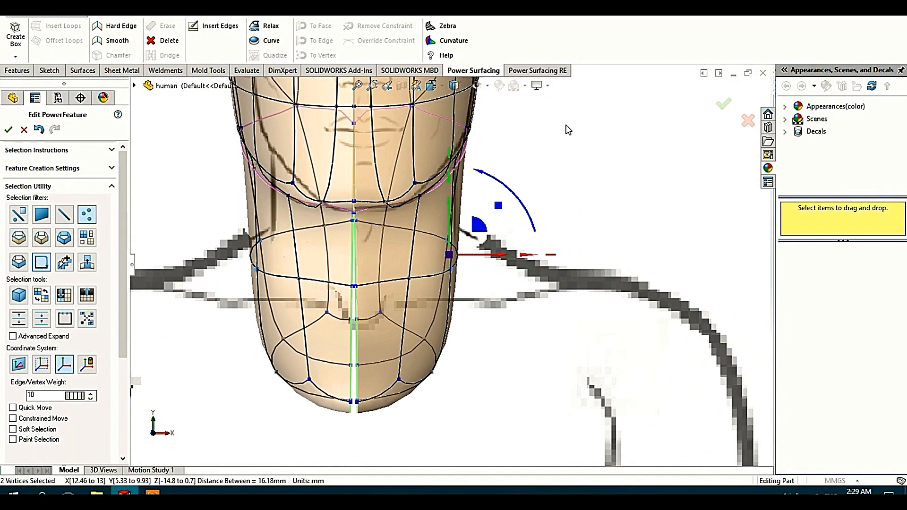
{"action": "left_click", "coordinate": [568, 128]}
Step: Move the four outer vertices at the lower end of the neck outward to the shoulder outline of the front sketch
{"action": "scroll", "coordinate": [457, 227], "scroll_direction": "up", "scroll_amount": 3}
{"action": "scroll", "coordinate": [496, 194], "scroll_direction": "down", "scroll_amount": 4}
{"action": "scroll", "coordinate": [502, 196], "scroll_direction": "up", "scroll_amount": 8}
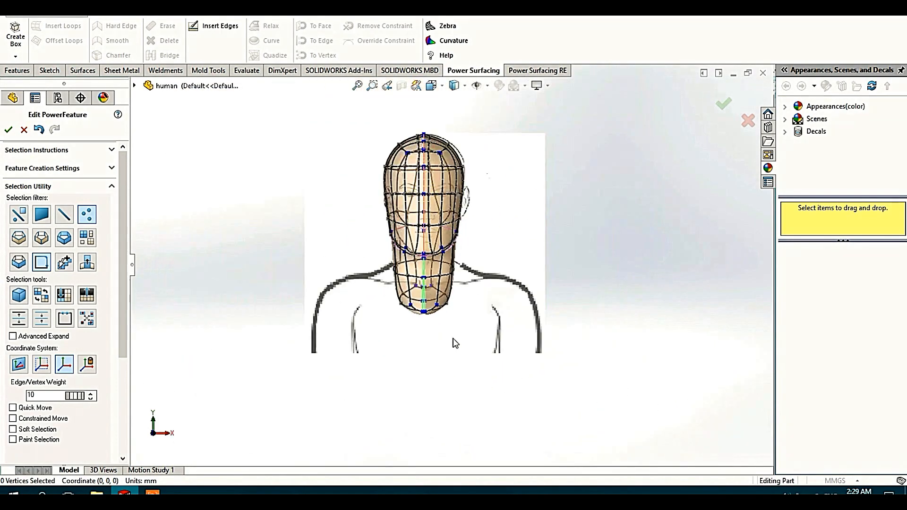
{"action": "scroll", "coordinate": [467, 326], "scroll_direction": "down", "scroll_amount": 4}
{"action": "scroll", "coordinate": [489, 206], "scroll_direction": "up", "scroll_amount": 1}
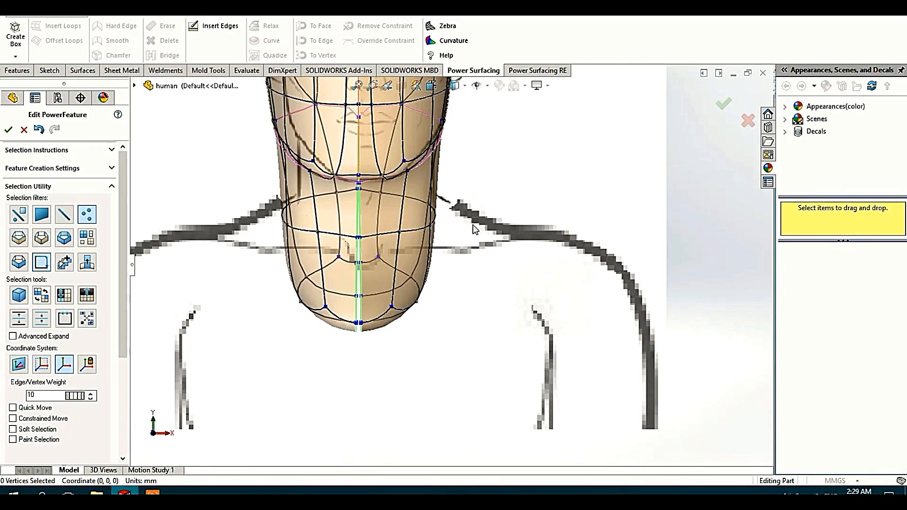
{"action": "scroll", "coordinate": [477, 279], "scroll_direction": "up", "scroll_amount": 3}
{"action": "scroll", "coordinate": [480, 290], "scroll_direction": "down", "scroll_amount": 3}
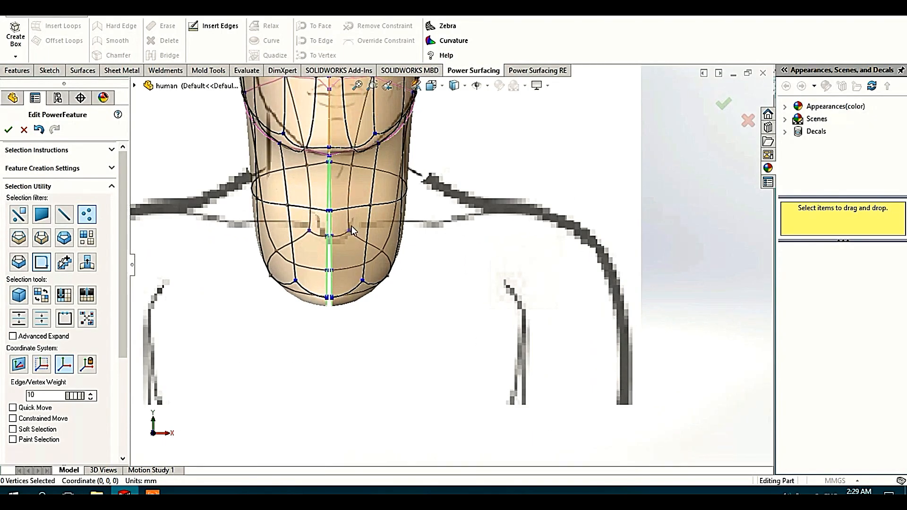
{"action": "left_click_drag", "start_coordinate": [426, 260], "coordinate": [670, 244]}
{"action": "scroll", "coordinate": [670, 246], "scroll_direction": "up", "scroll_amount": 3}
{"action": "scroll", "coordinate": [666, 250], "scroll_direction": "down", "scroll_amount": 1}
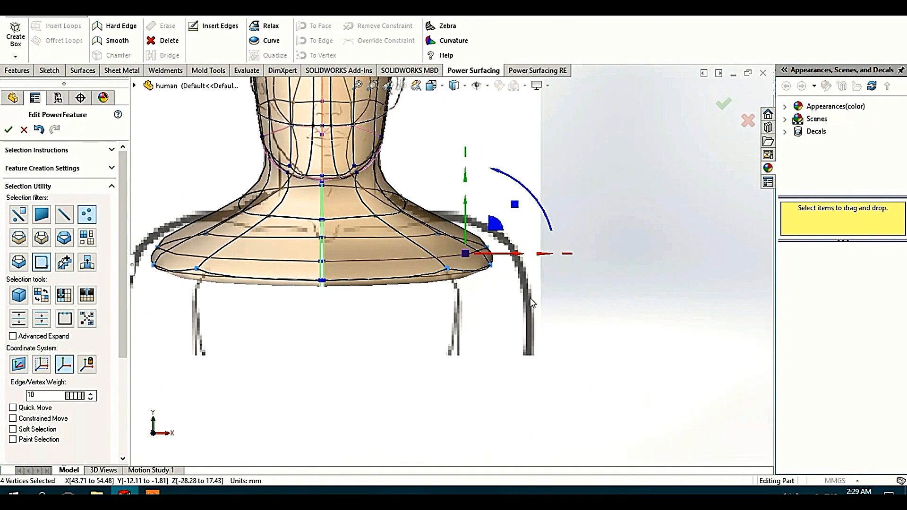
{"action": "left_click_drag", "start_coordinate": [515, 254], "coordinate": [536, 249]}
{"action": "scroll", "coordinate": [345, 234], "scroll_direction": "down", "scroll_amount": 2}
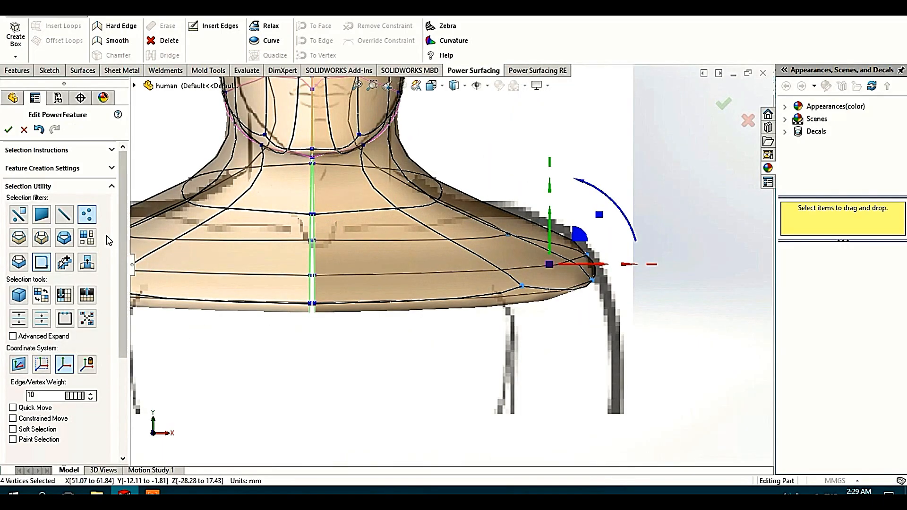
{"action": "left_click", "coordinate": [710, 226]}
Step: Snap the centre-line vertices of the neck and shoulders to the Right Plane
{"action": "scroll", "coordinate": [709, 226], "scroll_direction": "up", "scroll_amount": 3}
{"action": "scroll", "coordinate": [508, 199], "scroll_direction": "down", "scroll_amount": 4}
{"action": "left_click_drag", "start_coordinate": [433, 147], "coordinate": [465, 391]}
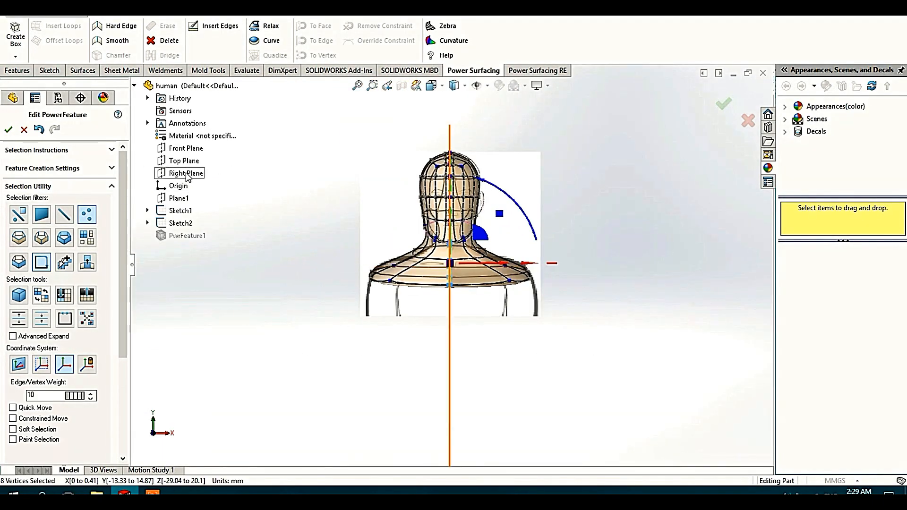
{"action": "left_click", "coordinate": [197, 9]}
{"action": "mouse_move", "coordinate": [246, 61]}
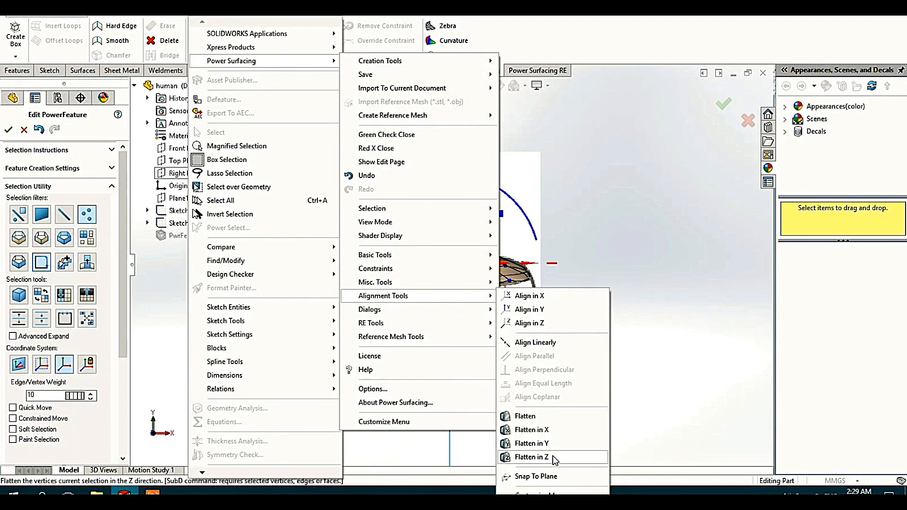
{"action": "left_click", "coordinate": [553, 459]}
{"action": "scroll", "coordinate": [456, 270], "scroll_direction": "down", "scroll_amount": 10}
{"action": "scroll", "coordinate": [399, 317], "scroll_direction": "up", "scroll_amount": 5}
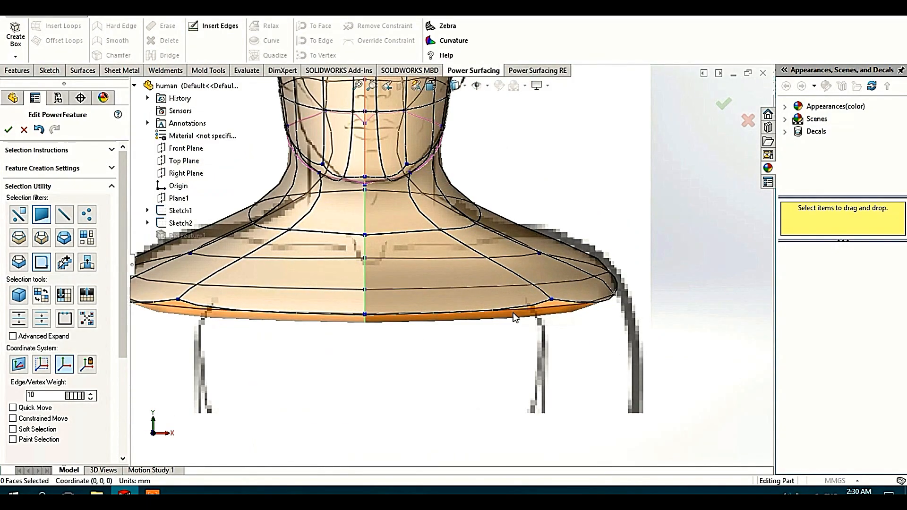
Step: Extrude the bottom faces of the shoulders downward with 3 segments to form the chest
{"action": "left_click", "coordinate": [513, 314]}
{"action": "scroll", "coordinate": [514, 314], "scroll_direction": "up", "scroll_amount": 3}
{"action": "right_click_drag", "start_coordinate": [645, 218], "coordinate": [680, 207]}
{"action": "scroll", "coordinate": [617, 275], "scroll_direction": "down", "scroll_amount": 5}
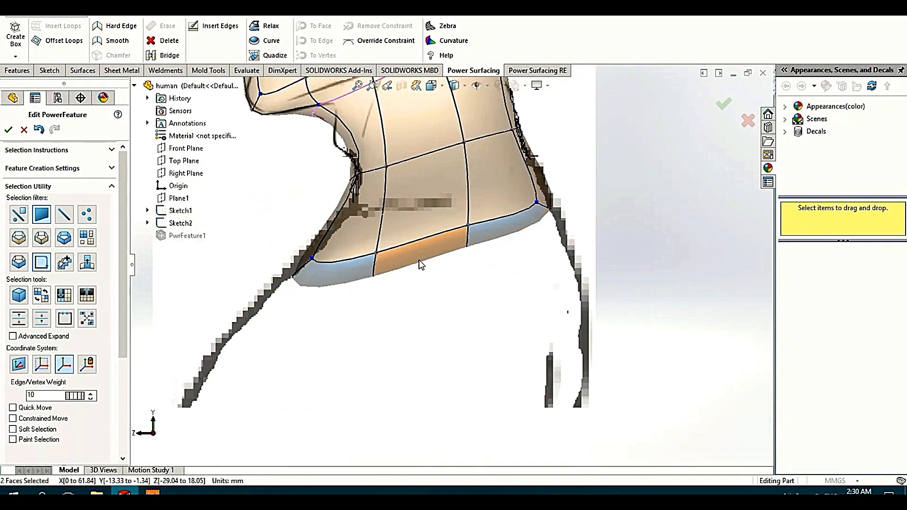
{"action": "key", "text": "s"}
{"action": "left_click", "coordinate": [457, 273]}
{"action": "middle_click_drag", "start_coordinate": [439, 255], "coordinate": [491, 237]}
{"action": "type", "text": "2"}
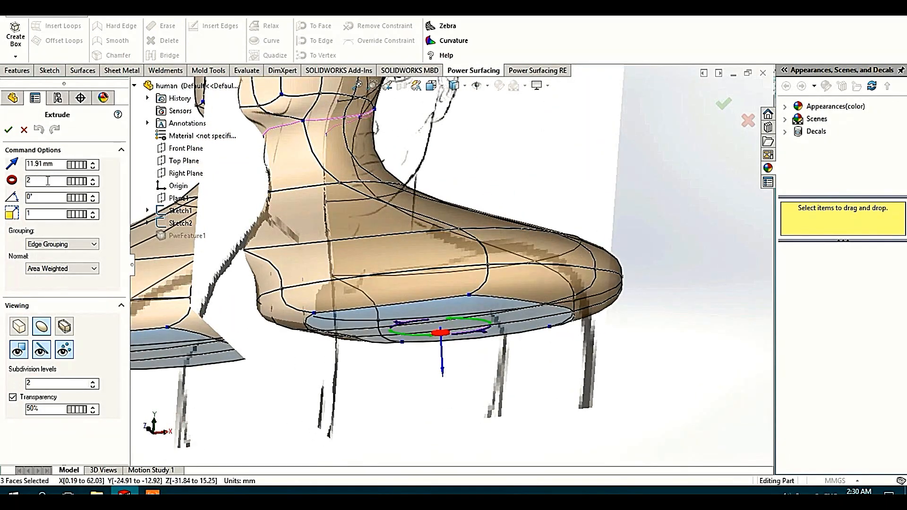
{"action": "type", "text": "3"}
{"action": "scroll", "coordinate": [361, 204], "scroll_direction": "up", "scroll_amount": 3}
{"action": "left_click_drag", "start_coordinate": [409, 315], "coordinate": [413, 371]}
{"action": "left_click", "coordinate": [8, 129]}
Step: Delete the inner faces along the symmetry plane of the chest extrusion
{"action": "middle_click_drag", "start_coordinate": [334, 308], "coordinate": [338, 269]}
{"action": "scroll", "coordinate": [338, 269], "scroll_direction": "down", "scroll_amount": 2}
{"action": "left_click", "coordinate": [346, 228]}
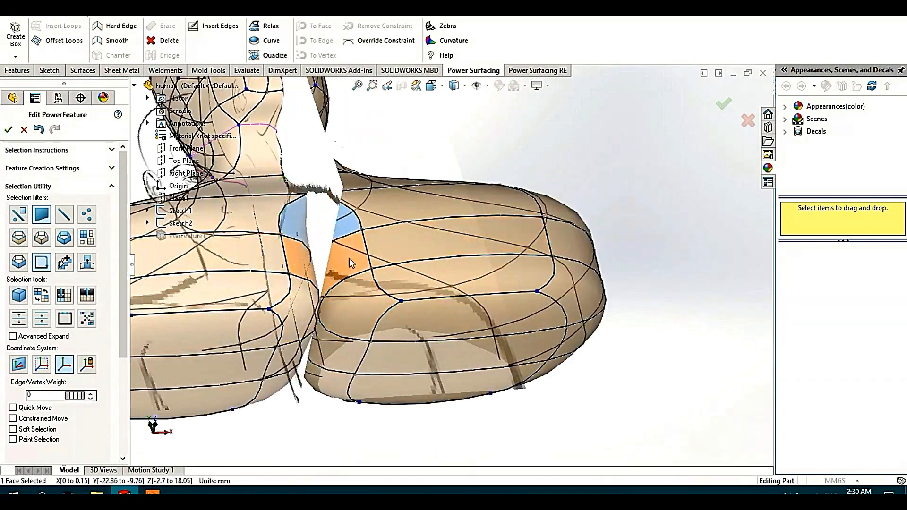
{"action": "left_click", "coordinate": [351, 262], "text": "ctrl"}
{"action": "left_click", "coordinate": [361, 307], "text": "ctrl"}
{"action": "left_click", "coordinate": [348, 355], "text": "ctrl"}
{"action": "left_click", "coordinate": [333, 383], "text": "ctrl"}
{"action": "mouse_move", "coordinate": [430, 292]}
{"action": "middle_mouse_down"}
{"action": "mouse_move", "coordinate": [367, 184]}
{"action": "mouse_move", "coordinate": [382, 232]}
{"action": "mouse_move", "coordinate": [357, 265]}
{"action": "mouse_move", "coordinate": [414, 290]}
{"action": "middle_mouse_up"}
{"action": "scroll", "coordinate": [367, 184], "scroll_direction": "down", "scroll_amount": 3}
{"action": "scroll", "coordinate": [367, 189], "scroll_direction": "up", "scroll_amount": 2}
{"action": "key", "text": "Delete"}
Step: Try to snap the remaining faces at the chest centre to the Right Plane
{"action": "middle_click_drag", "start_coordinate": [504, 204], "coordinate": [381, 161]}
{"action": "scroll", "coordinate": [384, 361], "scroll_direction": "up", "scroll_amount": 3}
{"action": "scroll", "coordinate": [381, 161], "scroll_direction": "up", "scroll_amount": 2}
{"action": "left_click", "coordinate": [496, 149]}
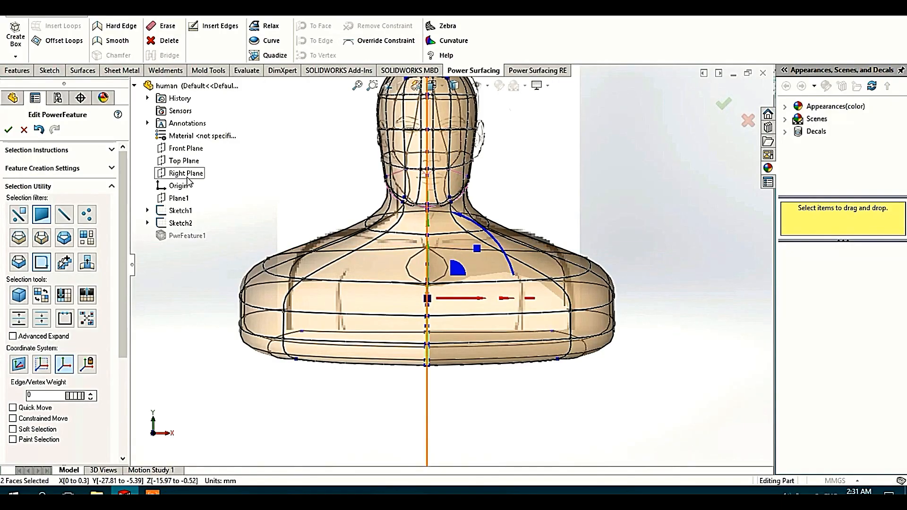
{"action": "left_click", "coordinate": [198, 10]}
{"action": "mouse_move", "coordinate": [257, 62]}
{"action": "mouse_move", "coordinate": [388, 298]}
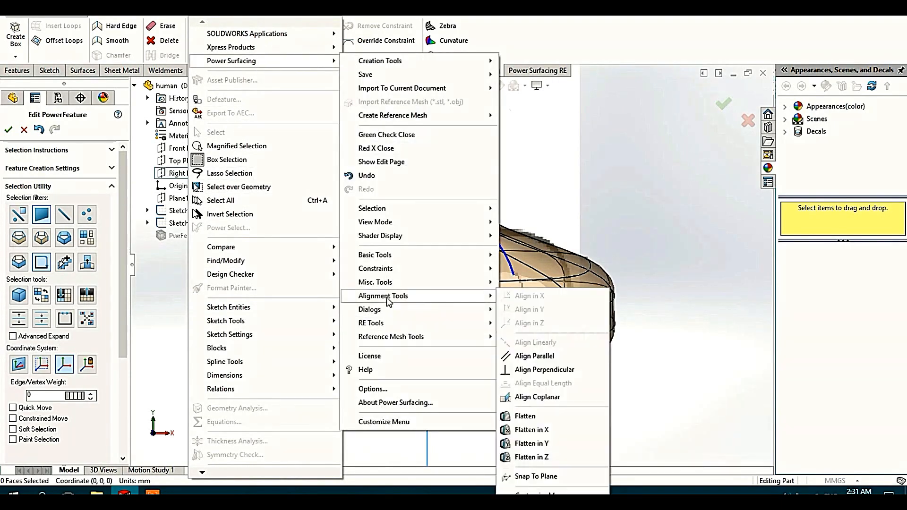
{"action": "left_click", "coordinate": [535, 475]}
{"action": "left_click", "coordinate": [604, 227]}
Step: Examine the gap along the centre seam of the chest from the front and from below
{"action": "scroll", "coordinate": [420, 428], "scroll_direction": "down", "scroll_amount": 7}
{"action": "scroll", "coordinate": [396, 109], "scroll_direction": "up", "scroll_amount": 3}
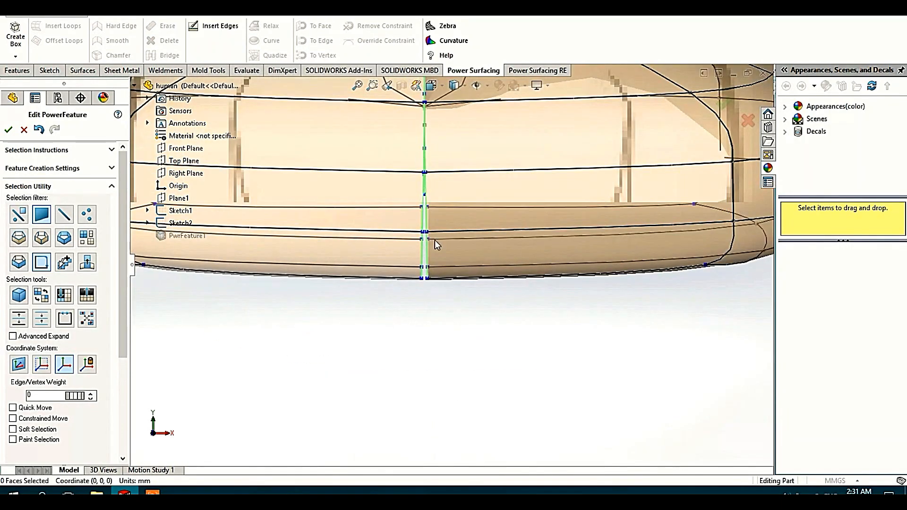
{"action": "scroll", "coordinate": [435, 241], "scroll_direction": "down", "scroll_amount": 2}
{"action": "left_click", "coordinate": [86, 215]}
{"action": "scroll", "coordinate": [438, 181], "scroll_direction": "up", "scroll_amount": 4}
{"action": "scroll", "coordinate": [439, 181], "scroll_direction": "down", "scroll_amount": 2}
{"action": "scroll", "coordinate": [373, 137], "scroll_direction": "up", "scroll_amount": 4}
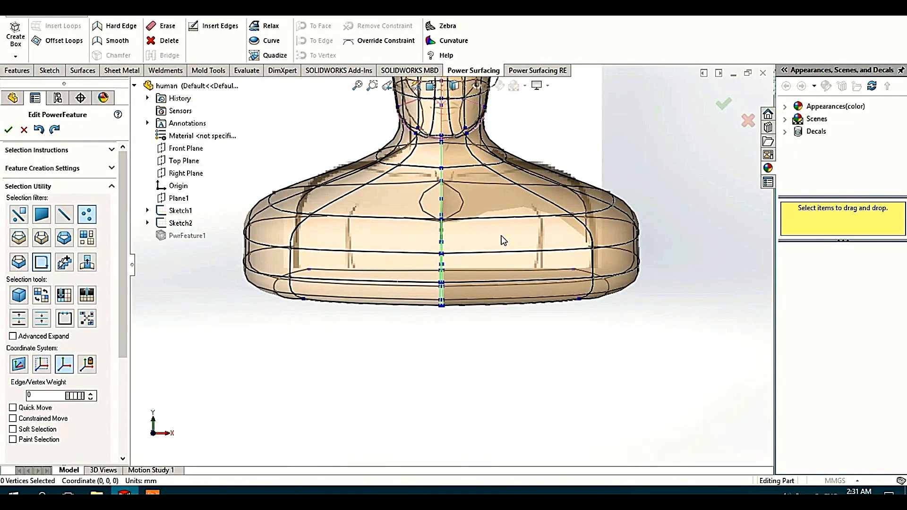
{"action": "scroll", "coordinate": [501, 240], "scroll_direction": "down", "scroll_amount": 2}
{"action": "middle_click_drag", "start_coordinate": [420, 125], "coordinate": [556, 146]}
{"action": "scroll", "coordinate": [507, 279], "scroll_direction": "down", "scroll_amount": 5}
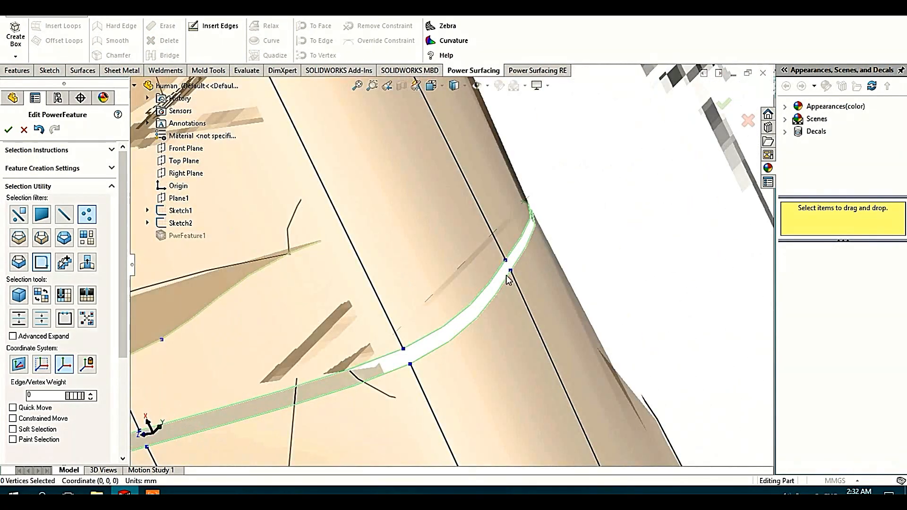
{"action": "scroll", "coordinate": [506, 279], "scroll_direction": "up", "scroll_amount": 3}
{"action": "middle_click_drag", "start_coordinate": [507, 279], "coordinate": [410, 309]}
{"action": "scroll", "coordinate": [518, 255], "scroll_direction": "up", "scroll_amount": 5}
{"action": "scroll", "coordinate": [460, 250], "scroll_direction": "down", "scroll_amount": 2}
{"action": "key", "text": "f"}
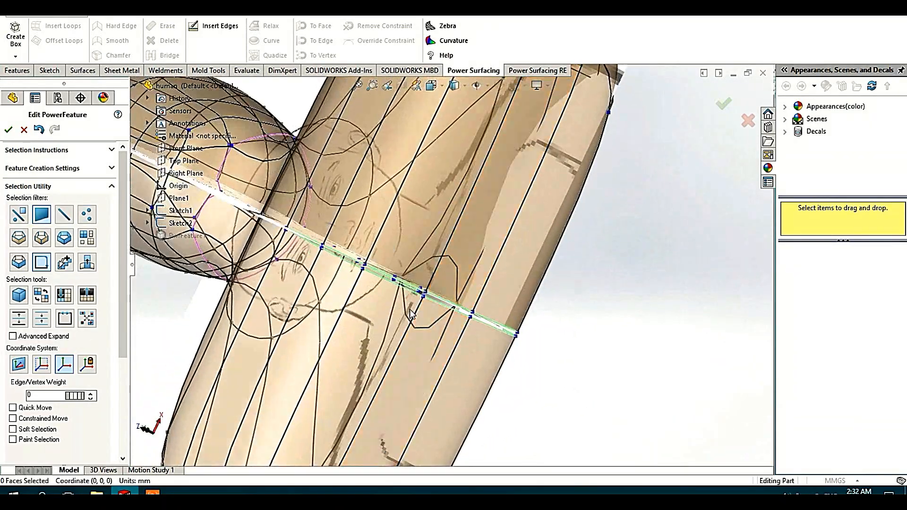
Step: Inspect the faces and vertices beside the centre seam for leftover inner geometry
{"action": "scroll", "coordinate": [409, 293], "scroll_direction": "down", "scroll_amount": 8}
{"action": "left_click", "coordinate": [426, 251]}
{"action": "middle_click_drag", "start_coordinate": [426, 251], "coordinate": [449, 206]}
{"action": "scroll", "coordinate": [425, 259], "scroll_direction": "up", "scroll_amount": 7}
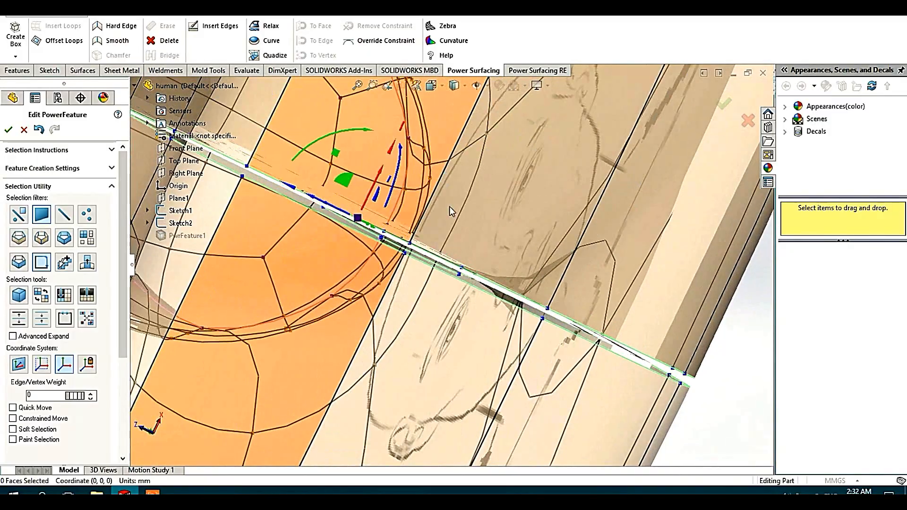
{"action": "scroll", "coordinate": [449, 207], "scroll_direction": "down", "scroll_amount": 2}
{"action": "double_click", "coordinate": [475, 287]}
{"action": "middle_click_drag", "start_coordinate": [475, 287], "coordinate": [493, 278]}
{"action": "scroll", "coordinate": [421, 272], "scroll_direction": "up", "scroll_amount": 8}
{"action": "key", "text": "v"}
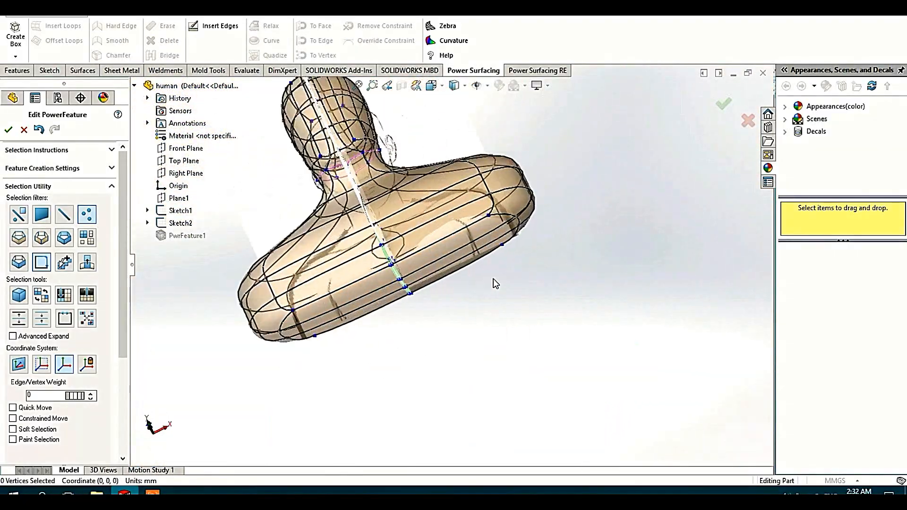
Step: Pull the lower centre-line vertices of the chest away from the symmetry plane to open the seam
{"action": "scroll", "coordinate": [415, 267], "scroll_direction": "down", "scroll_amount": 7}
{"action": "double_click", "coordinate": [319, 257]}
{"action": "left_click_drag", "start_coordinate": [414, 253], "coordinate": [456, 233]}
{"action": "middle_click_drag", "start_coordinate": [455, 234], "coordinate": [276, 242]}
Step: Delete the leftover inner faces between the two mirrored halves of the chest
{"action": "left_click", "coordinate": [42, 214]}
{"action": "scroll", "coordinate": [283, 227], "scroll_direction": "up", "scroll_amount": 2}
{"action": "scroll", "coordinate": [276, 242], "scroll_direction": "down", "scroll_amount": 2}
{"action": "left_click", "coordinate": [276, 240]}
{"action": "left_click", "coordinate": [354, 163]}
{"action": "key", "text": "Delete"}
{"action": "middle_click_drag", "start_coordinate": [353, 165], "coordinate": [407, 279]}
{"action": "scroll", "coordinate": [419, 270], "scroll_direction": "up", "scroll_amount": 3}
{"action": "left_click", "coordinate": [419, 269]}
{"action": "key", "text": "Delete"}
{"action": "left_click", "coordinate": [471, 267]}
{"action": "key", "text": "Delete"}
{"action": "scroll", "coordinate": [508, 276], "scroll_direction": "up", "scroll_amount": 3}
Step: Snap all centre-line vertices of the chest to the Right Plane to close the seam between the mirrored halves
{"action": "left_click", "coordinate": [87, 215]}
{"action": "middle_click_drag", "start_coordinate": [345, 288], "coordinate": [392, 265]}
{"action": "scroll", "coordinate": [431, 132], "scroll_direction": "up", "scroll_amount": 2}
{"action": "left_click", "coordinate": [441, 87]}
{"action": "left_click", "coordinate": [445, 101]}
{"action": "scroll", "coordinate": [447, 312], "scroll_direction": "down", "scroll_amount": 3}
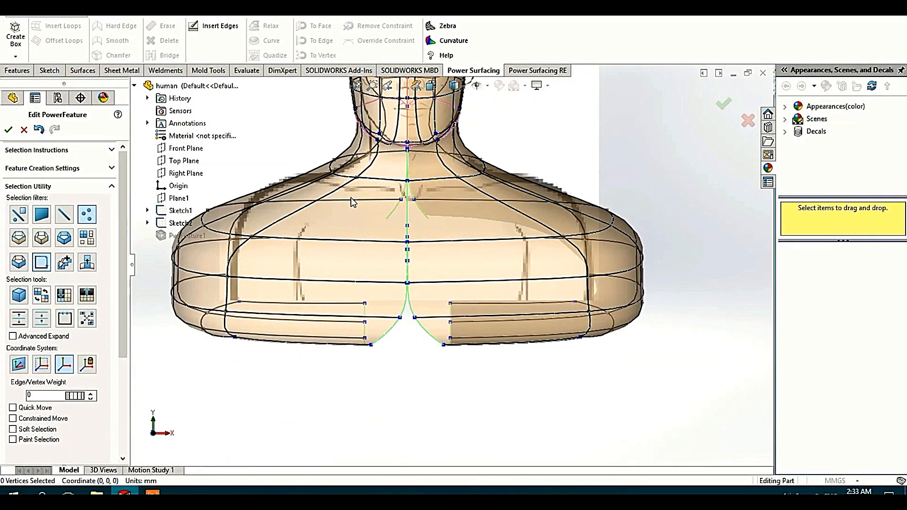
{"action": "left_click_drag", "start_coordinate": [352, 202], "coordinate": [431, 348]}
{"action": "scroll", "coordinate": [383, 222], "scroll_direction": "up", "scroll_amount": 3}
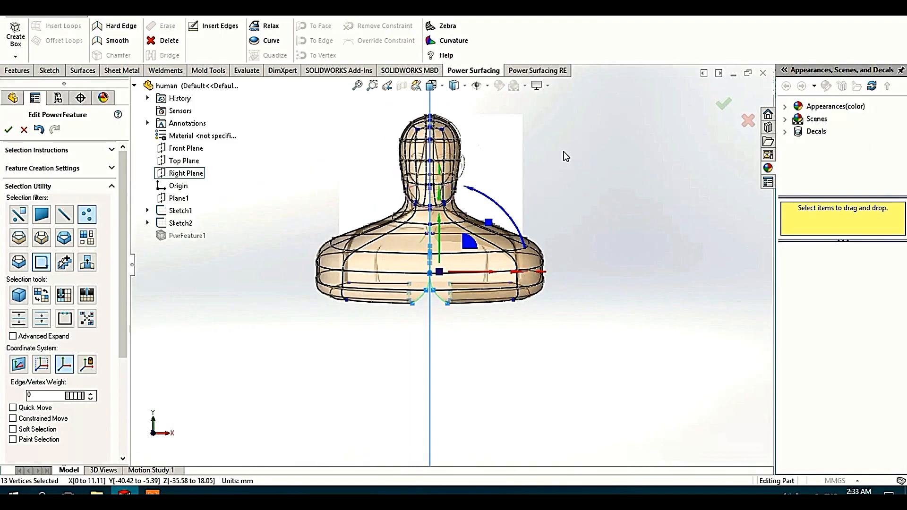
{"action": "scroll", "coordinate": [287, 297], "scroll_direction": "down", "scroll_amount": 3}
{"action": "left_click", "coordinate": [198, 9]}
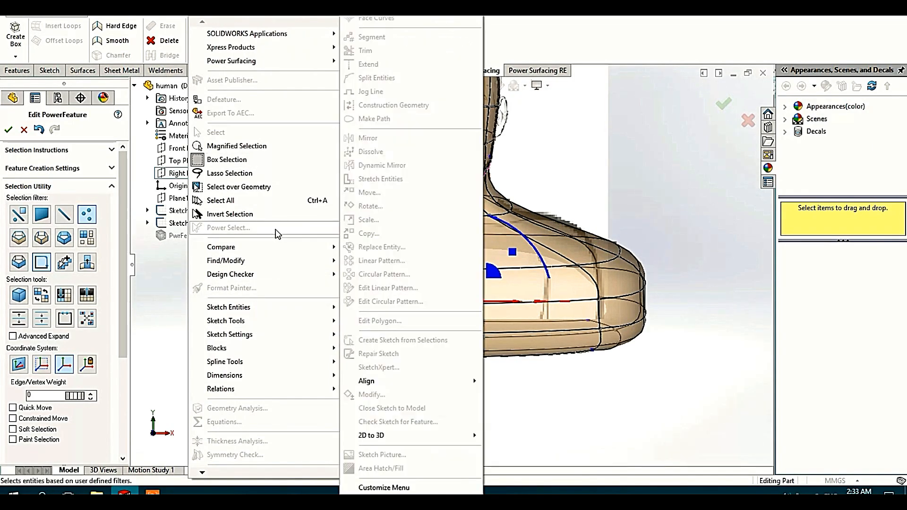
{"action": "left_click", "coordinate": [198, 9]}
{"action": "left_click", "coordinate": [198, 9]}
{"action": "mouse_move", "coordinate": [264, 60]}
{"action": "mouse_move", "coordinate": [423, 296]}
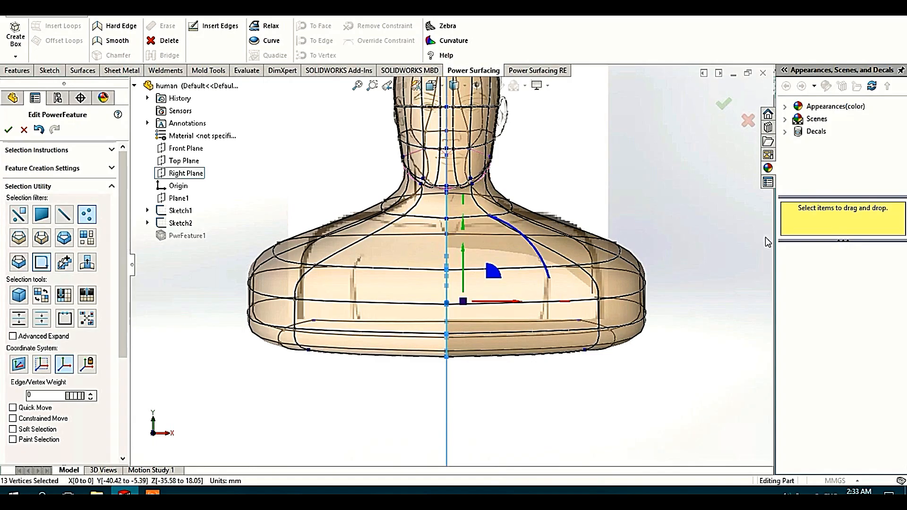
{"action": "scroll", "coordinate": [471, 318], "scroll_direction": "down", "scroll_amount": 3}
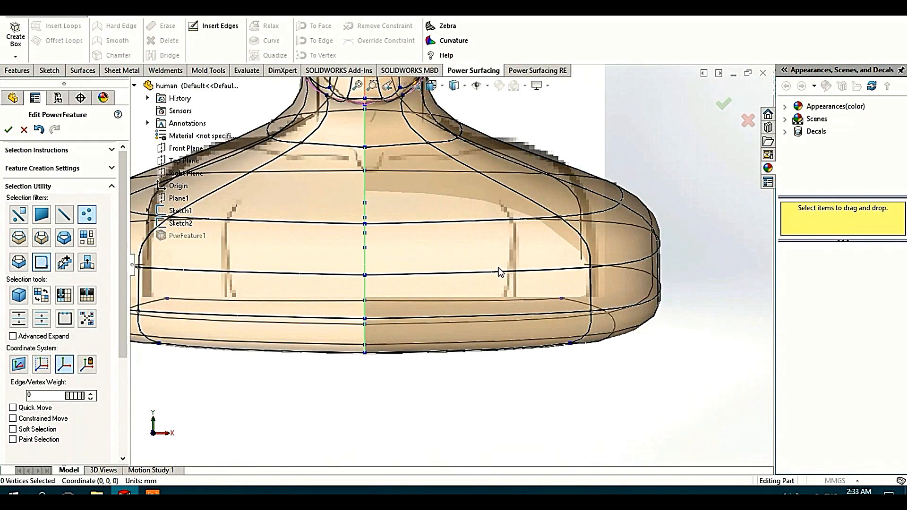
Step: Move the front chest vertices forward to match the chest outline of the side sketch
{"action": "scroll", "coordinate": [442, 290], "scroll_direction": "down", "scroll_amount": 3}
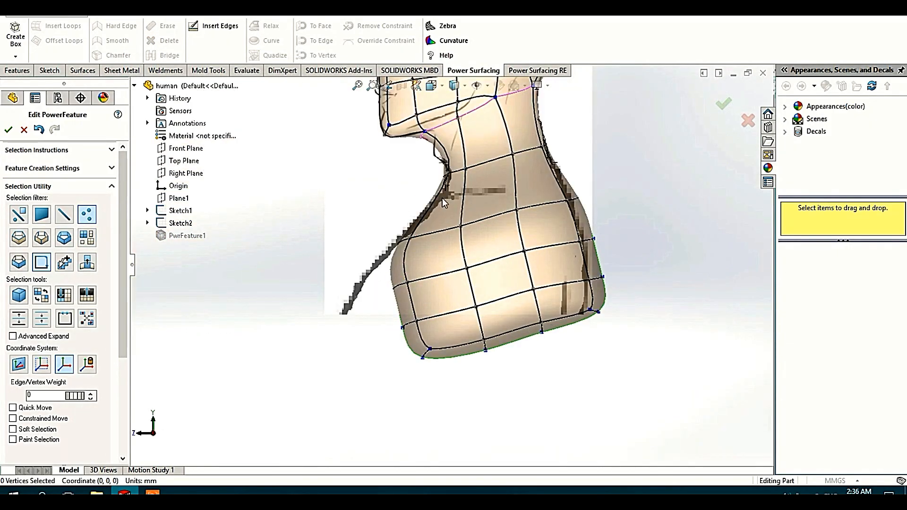
{"action": "left_click_drag", "start_coordinate": [431, 310], "coordinate": [430, 309]}
{"action": "left_click_drag", "start_coordinate": [395, 285], "coordinate": [339, 283]}
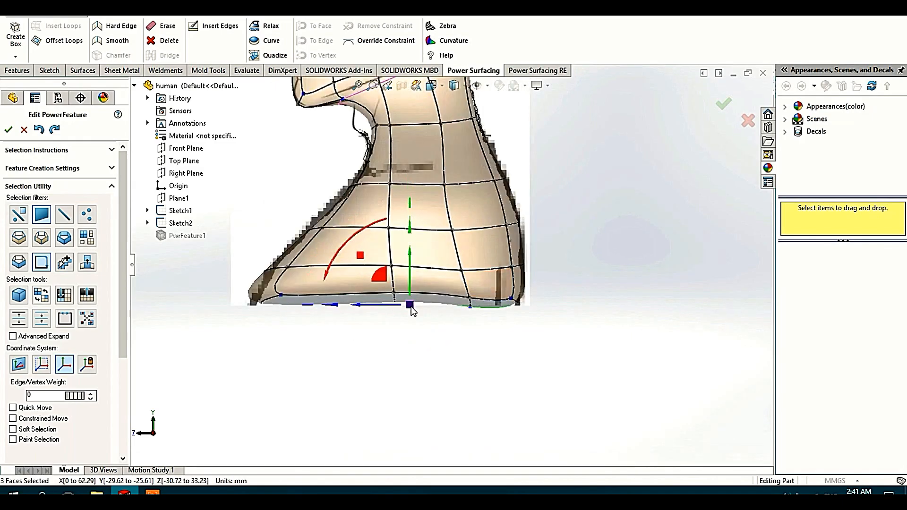
Step: Extrude the bottom faces of the chest
{"action": "scroll", "coordinate": [321, 293], "scroll_direction": "down", "scroll_amount": 3}
{"action": "left_click", "coordinate": [525, 298], "text": "ctrl"}
{"action": "right_click", "coordinate": [529, 295]}
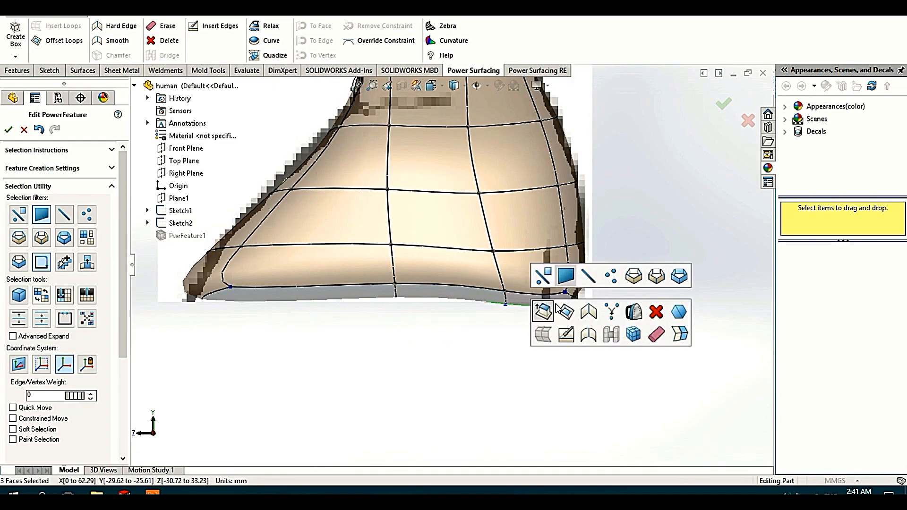
{"action": "left_click", "coordinate": [542, 313]}
Step: Flatten the extruded bottom faces of the chest in the Y direction
{"action": "left_click", "coordinate": [197, 11]}
{"action": "mouse_move", "coordinate": [255, 61]}
{"action": "mouse_move", "coordinate": [404, 296]}
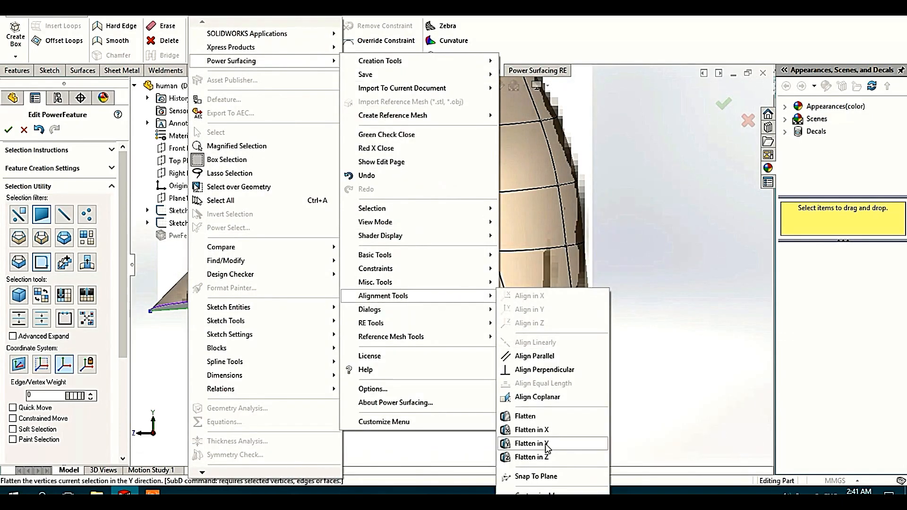
{"action": "left_click", "coordinate": [546, 443]}
Step: Move the lowest front chest vertices back to the side sketch's outline and shift the lower mid-side vertices to even the mesh
{"action": "scroll", "coordinate": [474, 293], "scroll_direction": "up", "scroll_amount": 1}
{"action": "left_click", "coordinate": [88, 215]}
{"action": "scroll", "coordinate": [237, 292], "scroll_direction": "down", "scroll_amount": 1}
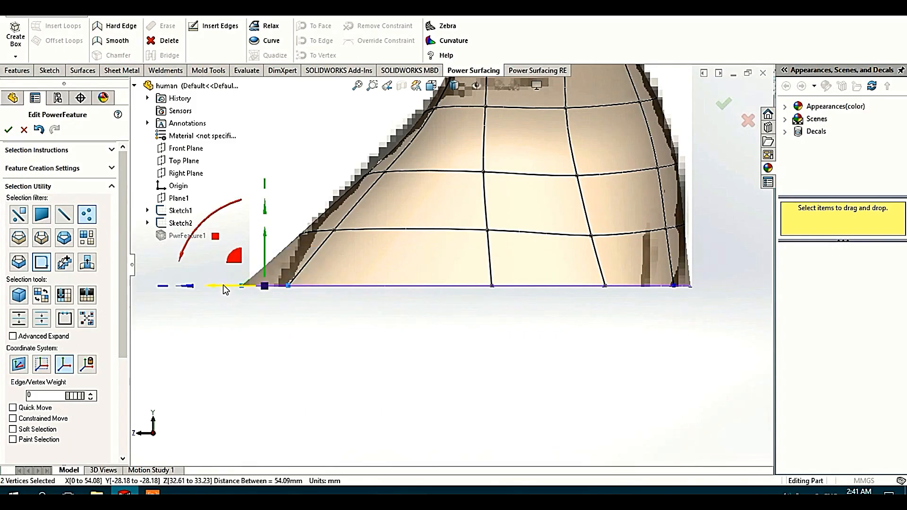
{"action": "left_click_drag", "start_coordinate": [225, 289], "coordinate": [264, 288]}
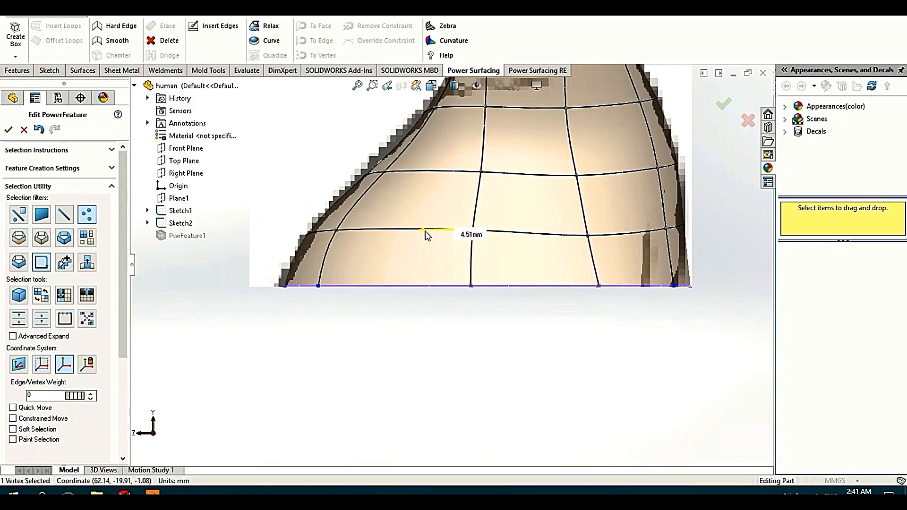
{"action": "left_click_drag", "start_coordinate": [591, 202], "coordinate": [591, 199]}
{"action": "left_click", "coordinate": [615, 297]}
{"action": "scroll", "coordinate": [615, 297], "scroll_direction": "up", "scroll_amount": 3}
{"action": "scroll", "coordinate": [201, 252], "scroll_direction": "down", "scroll_amount": 2}
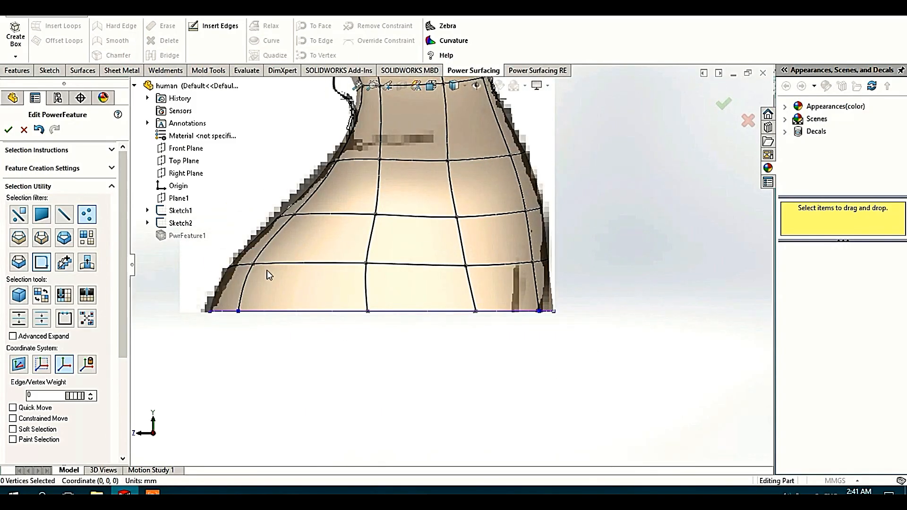
Step: Flatten the horizontal vertex row just above the chest's bottom edge in Y
{"action": "left_click_drag", "start_coordinate": [207, 249], "coordinate": [594, 281]}
{"action": "left_click", "coordinate": [199, 11]}
{"action": "mouse_move", "coordinate": [263, 329]}
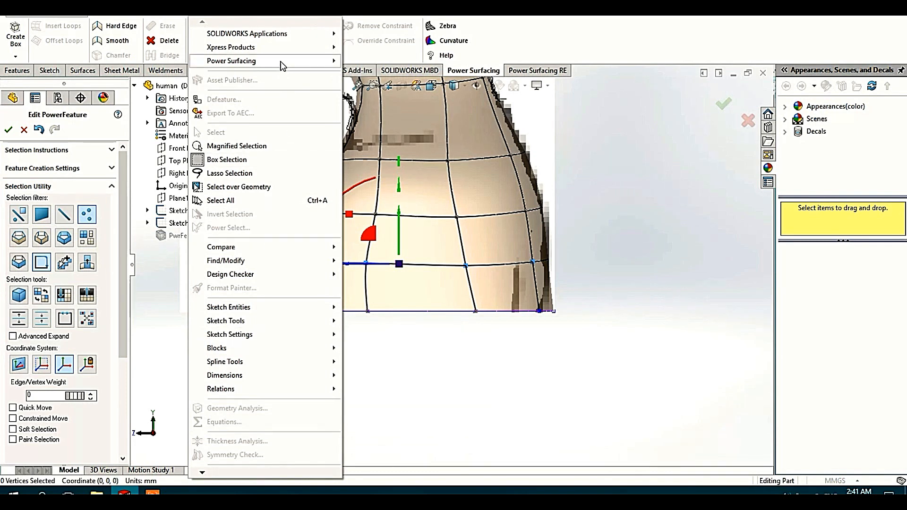
{"action": "mouse_move", "coordinate": [283, 62]}
{"action": "mouse_move", "coordinate": [440, 296]}
{"action": "left_click", "coordinate": [528, 447]}
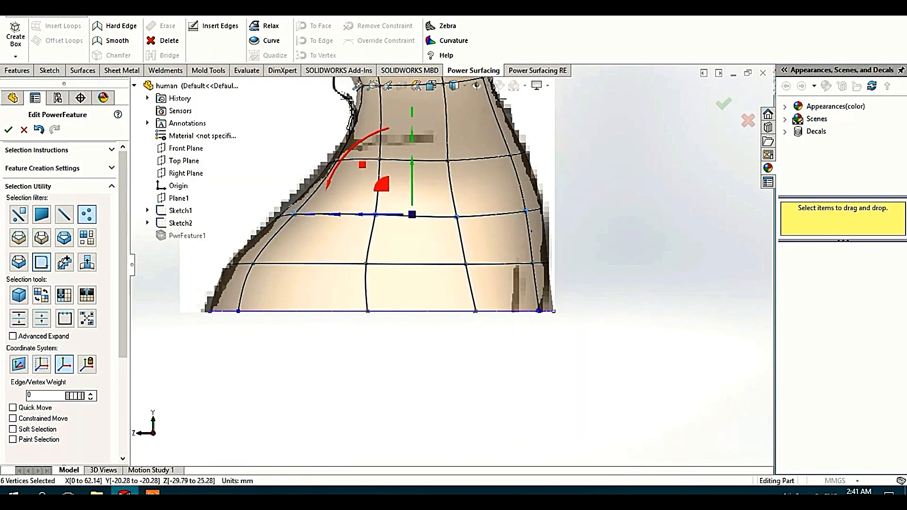
Step: Flatten the second horizontal vertex row above the chest's bottom edge in Y
{"action": "left_click", "coordinate": [198, 10]}
{"action": "mouse_move", "coordinate": [265, 61]}
{"action": "mouse_move", "coordinate": [427, 296]}
{"action": "left_click", "coordinate": [538, 443]}
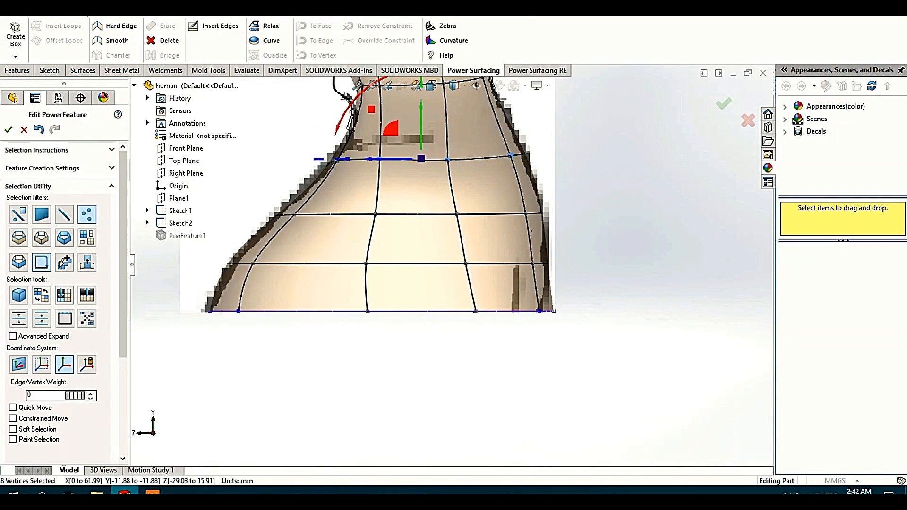
Step: Flatten the third horizontal vertex row, at the base of the neck, in Y
{"action": "left_click", "coordinate": [198, 10]}
{"action": "mouse_move", "coordinate": [264, 60]}
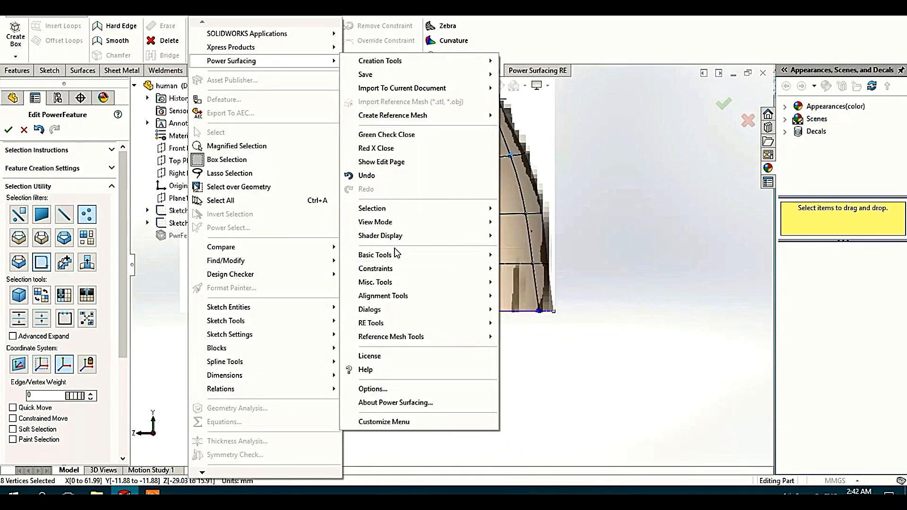
{"action": "mouse_move", "coordinate": [401, 299]}
{"action": "left_click", "coordinate": [523, 443]}
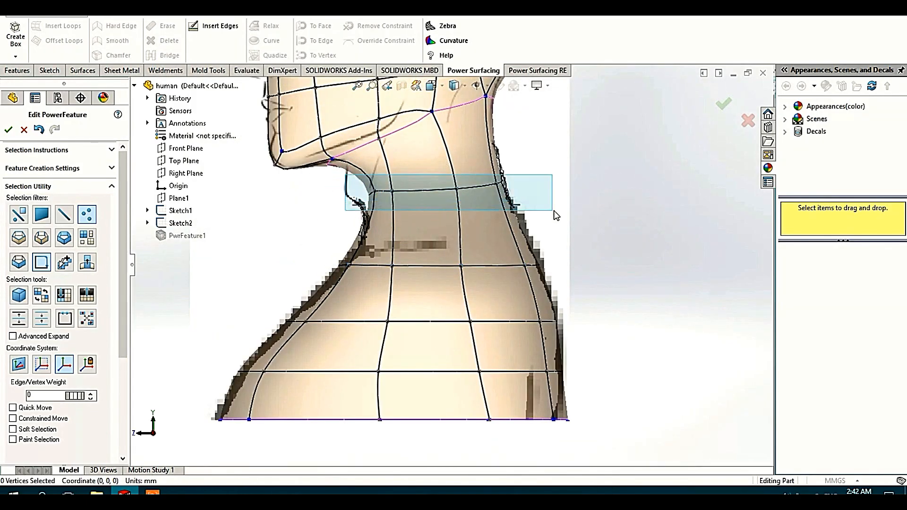
Step: Try to flatten the vertex row around the middle of the neck in Y
{"action": "left_click", "coordinate": [269, 9]}
{"action": "mouse_move", "coordinate": [283, 60]}
{"action": "mouse_move", "coordinate": [401, 295]}
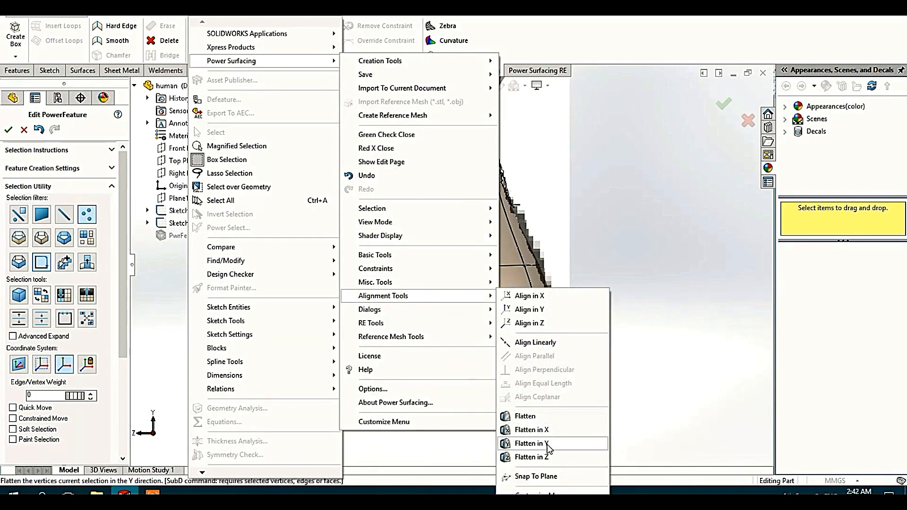
{"action": "left_click", "coordinate": [521, 443]}
{"action": "scroll", "coordinate": [480, 137], "scroll_direction": "down", "scroll_amount": 1}
{"action": "scroll", "coordinate": [491, 378], "scroll_direction": "up", "scroll_amount": 1}
{"action": "left_click_drag", "start_coordinate": [410, 203], "coordinate": [404, 207]}
{"action": "key", "text": "Escape"}
{"action": "scroll", "coordinate": [496, 284], "scroll_direction": "up", "scroll_amount": 3}
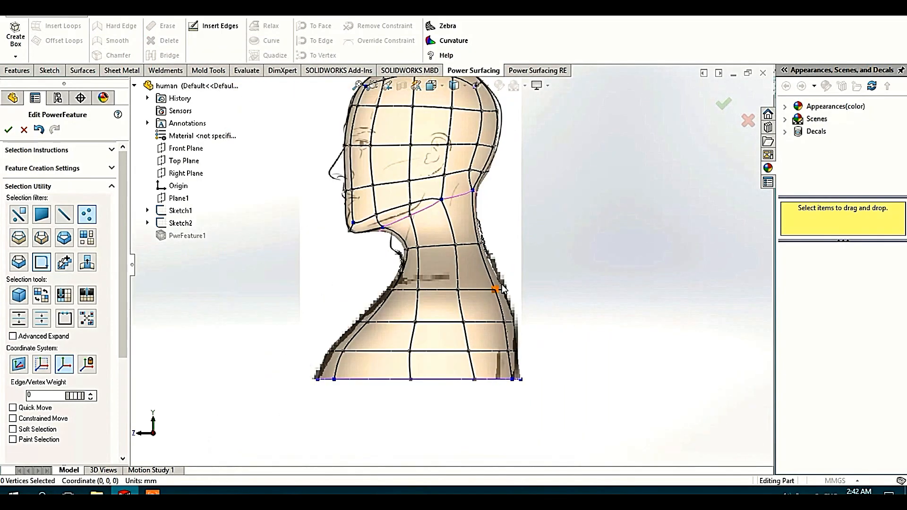
{"action": "scroll", "coordinate": [486, 416], "scroll_direction": "down", "scroll_amount": 2}
{"action": "key", "text": "ctrl+z"}
Step: Move the mid-side bottom vertices of the chest forward about 2.38 mm, and the neighbouring rear bottom vertices forward as well
{"action": "scroll", "coordinate": [377, 363], "scroll_direction": "down", "scroll_amount": 3}
{"action": "left_click_drag", "start_coordinate": [386, 355], "coordinate": [350, 312]}
{"action": "left_click_drag", "start_coordinate": [336, 331], "coordinate": [321, 331]}
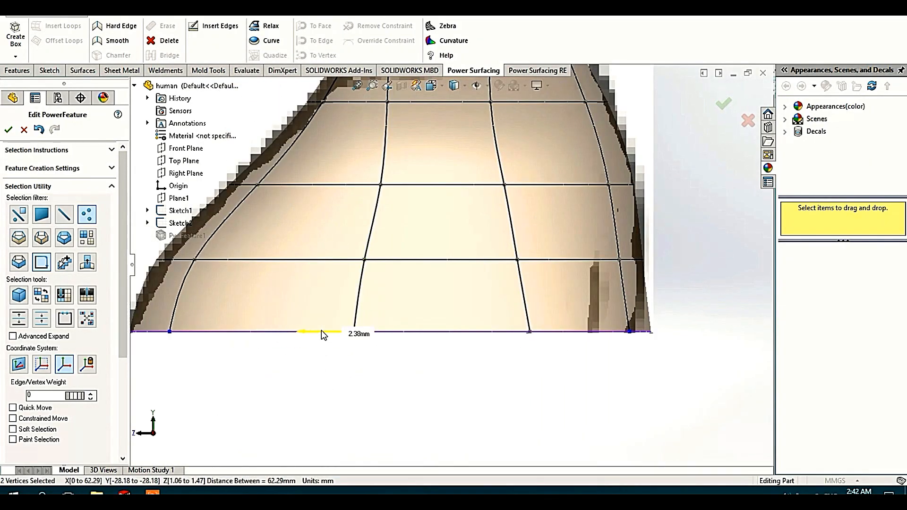
{"action": "scroll", "coordinate": [470, 279], "scroll_direction": "up", "scroll_amount": 2}
{"action": "left_click_drag", "start_coordinate": [487, 330], "coordinate": [533, 285]}
{"action": "scroll", "coordinate": [567, 292], "scroll_direction": "down", "scroll_amount": 1}
{"action": "left_click_drag", "start_coordinate": [463, 315], "coordinate": [448, 316]}
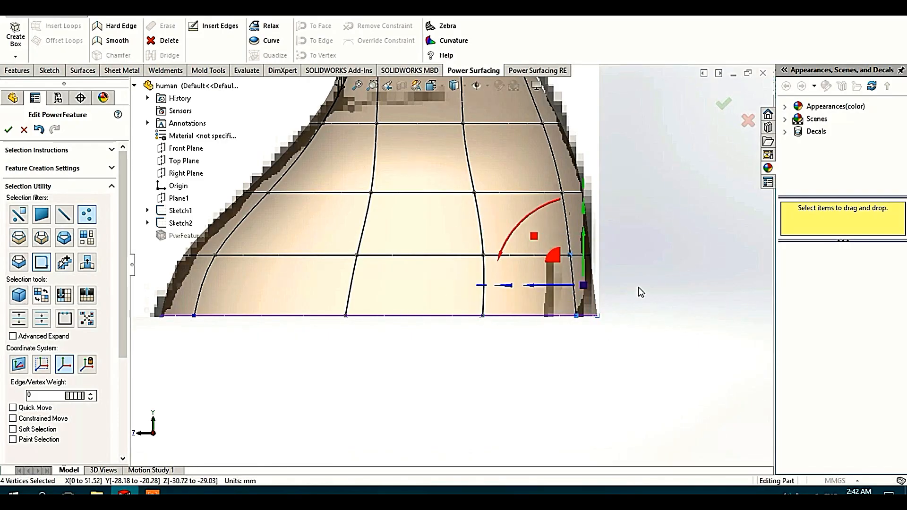
Step: Move the outer shoulder and arm vertices inward to match the arm outline of the front sketch
{"action": "key", "text": "ctrl+1"}
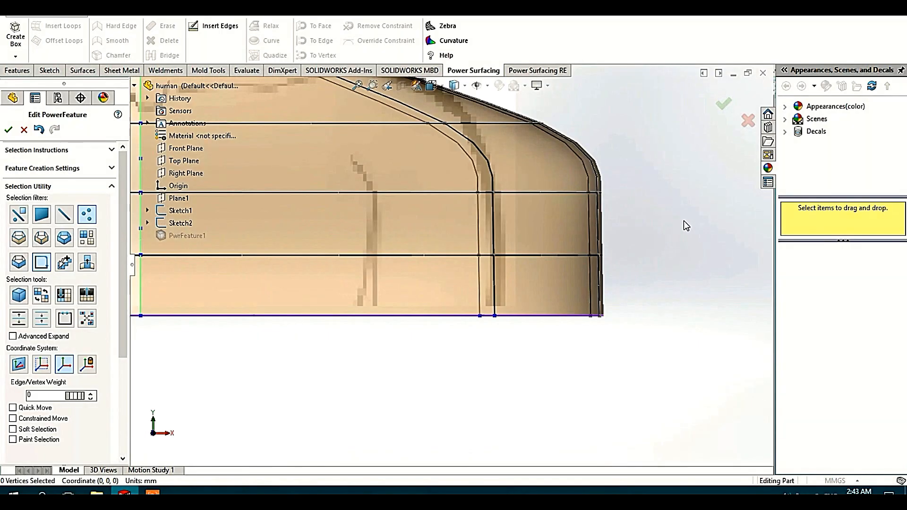
{"action": "scroll", "coordinate": [569, 302], "scroll_direction": "up", "scroll_amount": 4}
{"action": "scroll", "coordinate": [508, 260], "scroll_direction": "down", "scroll_amount": 2}
{"action": "left_click_drag", "start_coordinate": [567, 300], "coordinate": [492, 300]}
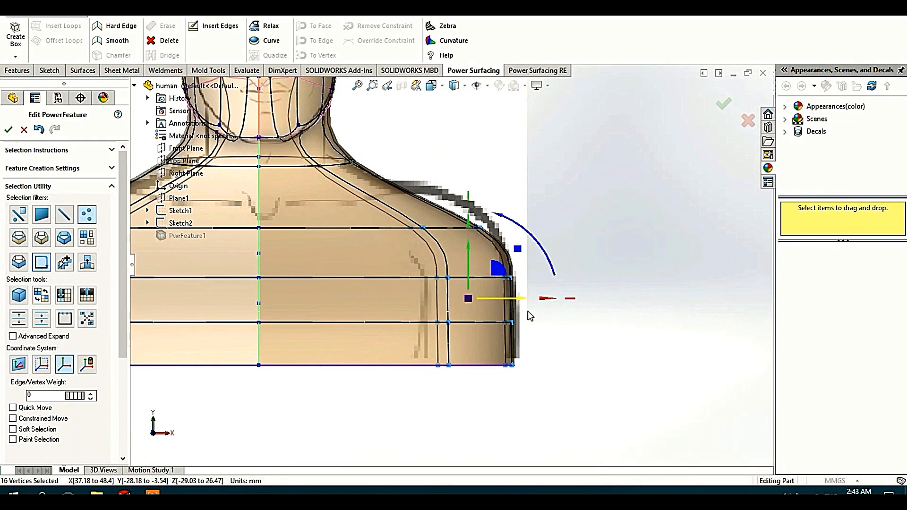
Step: Move the upper shoulder vertices up and outward to match the shoulder curve of the front sketch
{"action": "scroll", "coordinate": [472, 255], "scroll_direction": "up", "scroll_amount": 3}
{"action": "scroll", "coordinate": [444, 210], "scroll_direction": "down", "scroll_amount": 2}
{"action": "left_click_drag", "start_coordinate": [415, 201], "coordinate": [516, 269]}
{"action": "mouse_move", "coordinate": [460, 213]}
{"action": "left_mouse_down"}
{"action": "mouse_move", "coordinate": [458, 191]}
{"action": "mouse_move", "coordinate": [475, 207]}
{"action": "left_mouse_up"}
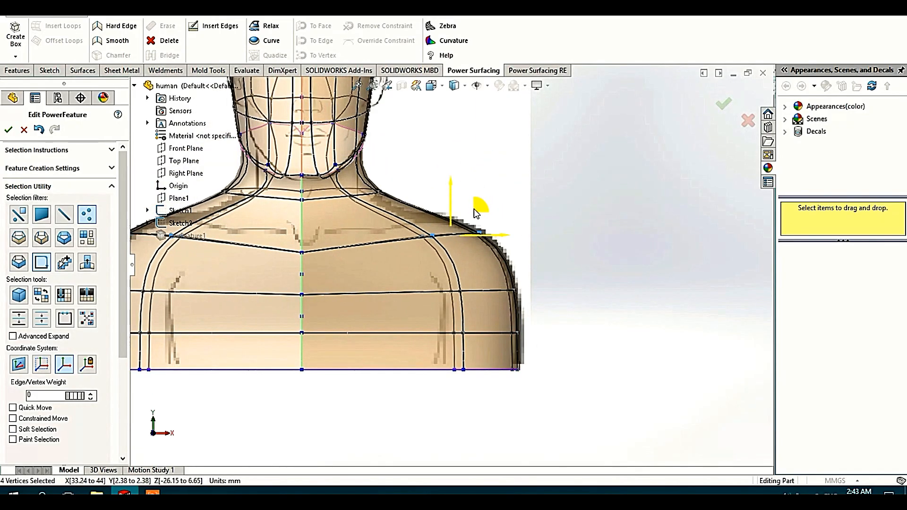
{"action": "left_click", "coordinate": [500, 210]}
Step: Raise the centre-line vertices at collarbone level about 2.7 mm
{"action": "scroll", "coordinate": [476, 314], "scroll_direction": "up", "scroll_amount": 4}
{"action": "scroll", "coordinate": [512, 278], "scroll_direction": "down", "scroll_amount": 3}
{"action": "scroll", "coordinate": [392, 293], "scroll_direction": "down", "scroll_amount": 2}
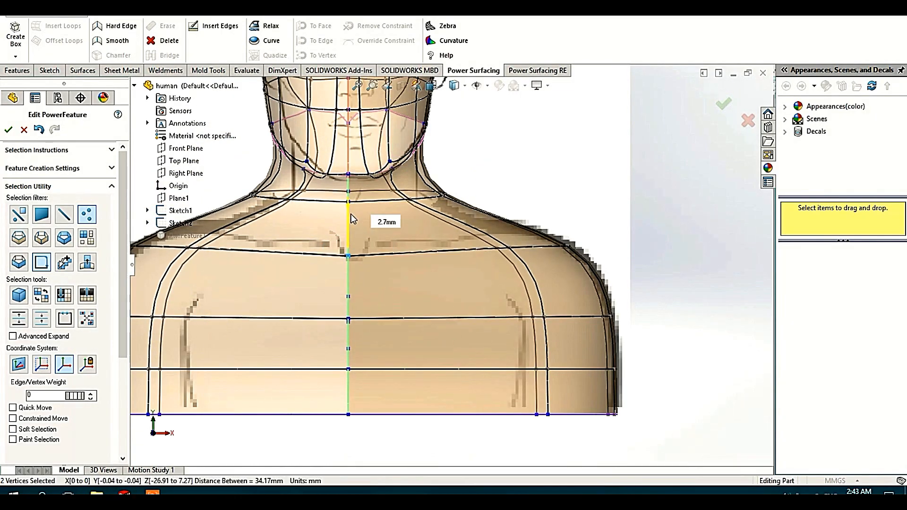
{"action": "scroll", "coordinate": [477, 283], "scroll_direction": "up", "scroll_amount": 3}
{"action": "scroll", "coordinate": [448, 279], "scroll_direction": "down", "scroll_amount": 2}
Step: Move the front vertices at the base of the neck back to match the throat outline of the side sketch
{"action": "key", "text": "ctrl+4"}
{"action": "scroll", "coordinate": [453, 296], "scroll_direction": "down", "scroll_amount": 3}
{"action": "left_click_drag", "start_coordinate": [364, 241], "coordinate": [409, 269]}
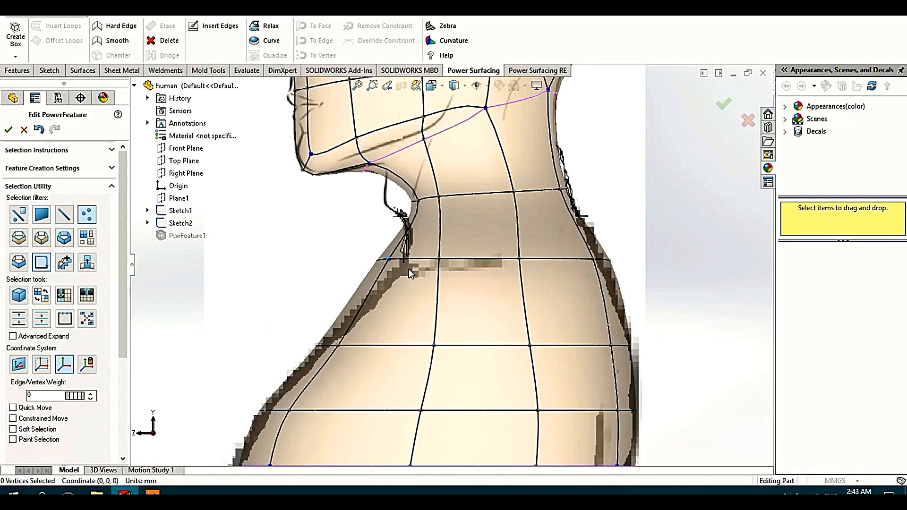
{"action": "left_click_drag", "start_coordinate": [349, 260], "coordinate": [371, 266]}
{"action": "key", "text": "ctrl+z"}
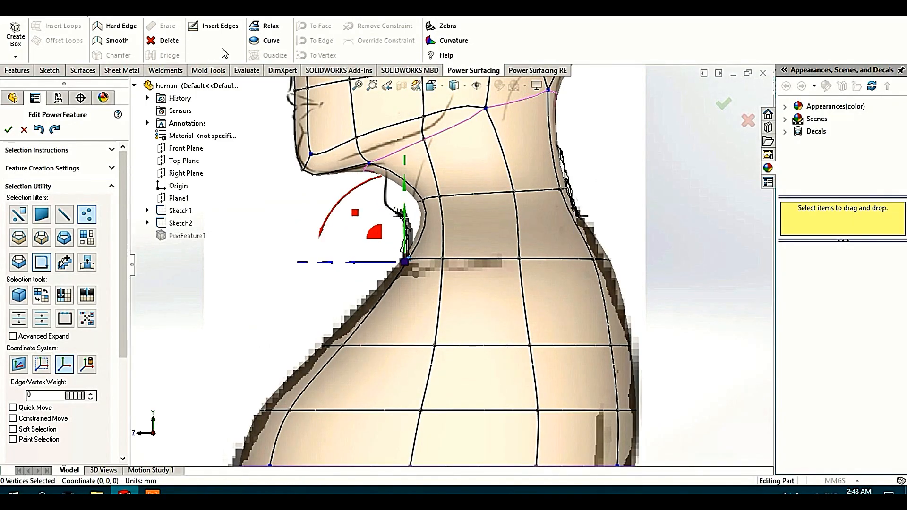
{"action": "scroll", "coordinate": [401, 184], "scroll_direction": "down", "scroll_amount": 3}
{"action": "left_click_drag", "start_coordinate": [420, 209], "coordinate": [361, 214]}
{"action": "scroll", "coordinate": [449, 263], "scroll_direction": "up", "scroll_amount": 12}
{"action": "left_click", "coordinate": [524, 272]}
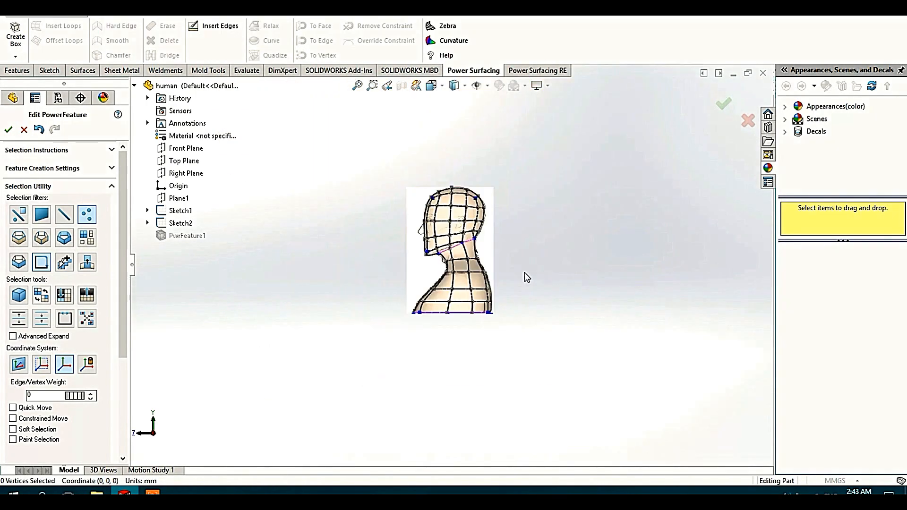
Step: Adjust the side jaw vertices and the jaw corner below the ear to follow the jawline of the front sketch
{"action": "scroll", "coordinate": [524, 273], "scroll_direction": "down", "scroll_amount": 4}
{"action": "key", "text": "ctrl+1"}
{"action": "middle_click_drag", "start_coordinate": [409, 194], "coordinate": [512, 189], "text": "ctrl"}
{"action": "scroll", "coordinate": [456, 155], "scroll_direction": "down", "scroll_amount": 4}
{"action": "scroll", "coordinate": [449, 260], "scroll_direction": "up", "scroll_amount": 6}
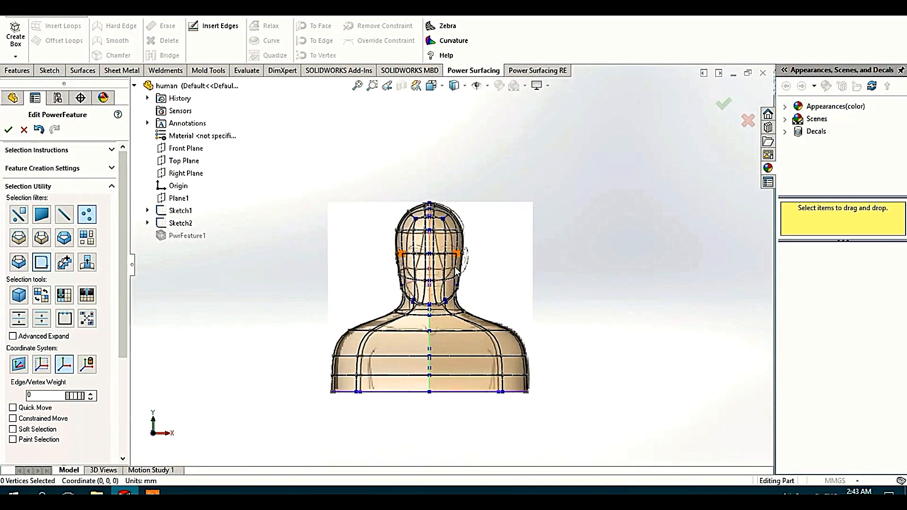
{"action": "scroll", "coordinate": [440, 293], "scroll_direction": "down", "scroll_amount": 9}
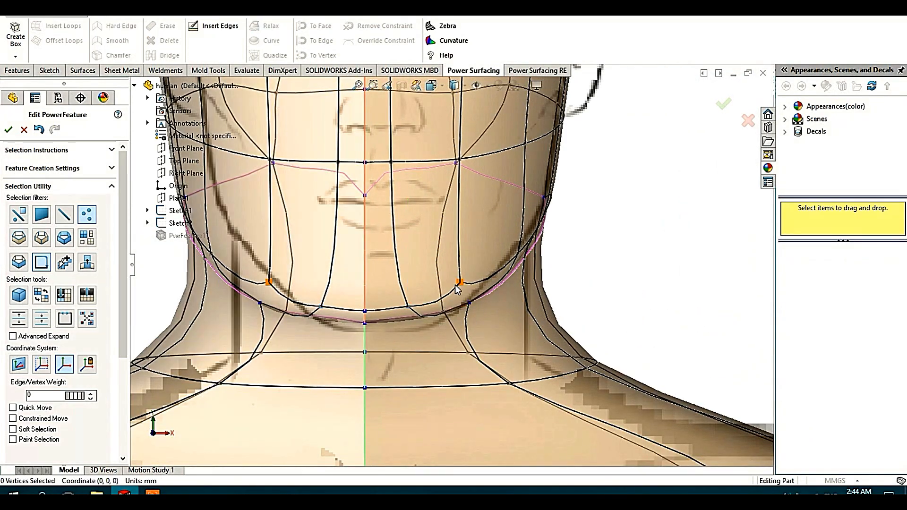
{"action": "middle_click_drag", "start_coordinate": [454, 284], "coordinate": [513, 255]}
{"action": "left_click_drag", "start_coordinate": [487, 292], "coordinate": [469, 290]}
{"action": "left_click", "coordinate": [457, 237]}
{"action": "scroll", "coordinate": [456, 234], "scroll_direction": "down", "scroll_amount": 2}
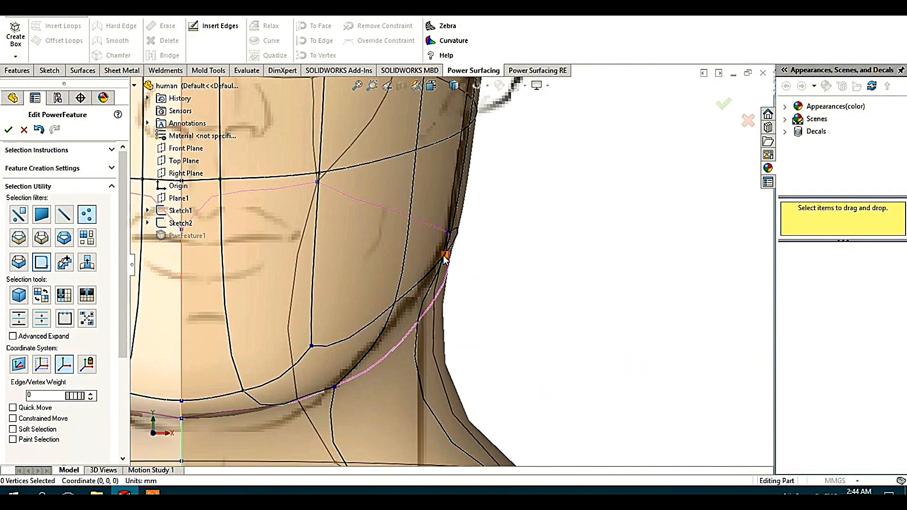
{"action": "left_click", "coordinate": [443, 255]}
{"action": "left_click_drag", "start_coordinate": [467, 222], "coordinate": [450, 207]}
{"action": "left_click", "coordinate": [451, 204]}
{"action": "scroll", "coordinate": [451, 203], "scroll_direction": "up", "scroll_amount": 2}
Step: Move the crown and upper-side vertices of the head outward to match the skull outline of the front sketch
{"action": "key", "text": "ctrl+1"}
{"action": "scroll", "coordinate": [376, 150], "scroll_direction": "down", "scroll_amount": 5}
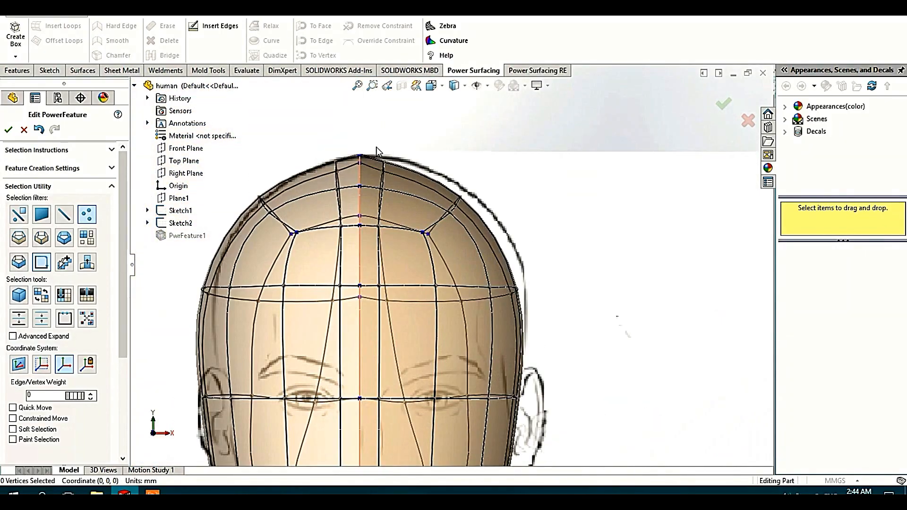
{"action": "left_click_drag", "start_coordinate": [392, 172], "coordinate": [392, 176]}
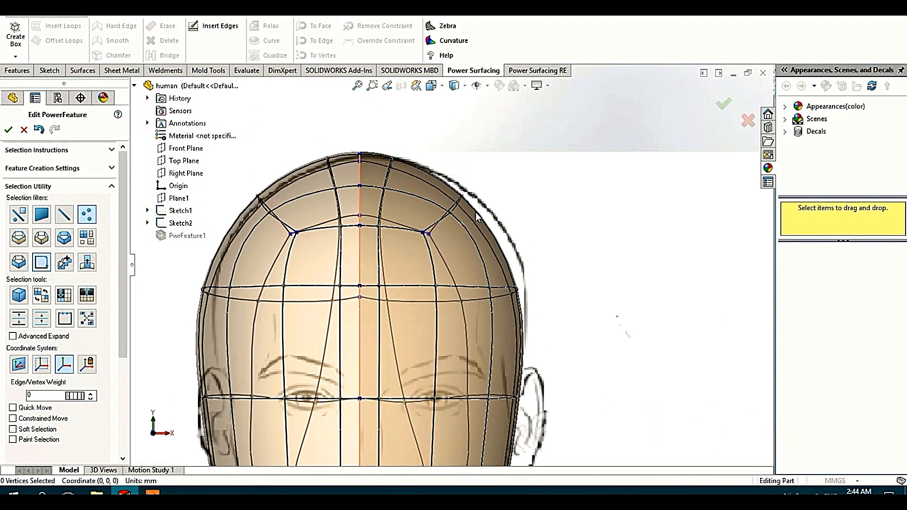
{"action": "left_click_drag", "start_coordinate": [486, 173], "coordinate": [497, 170]}
{"action": "left_click", "coordinate": [543, 208]}
Step: Move the temple-level side vertices of the head outward to the front sketch's outline
{"action": "left_click_drag", "start_coordinate": [483, 282], "coordinate": [525, 300]}
{"action": "left_click_drag", "start_coordinate": [537, 258], "coordinate": [546, 246]}
{"action": "left_click", "coordinate": [553, 284]}
{"action": "scroll", "coordinate": [554, 302], "scroll_direction": "up", "scroll_amount": 3}
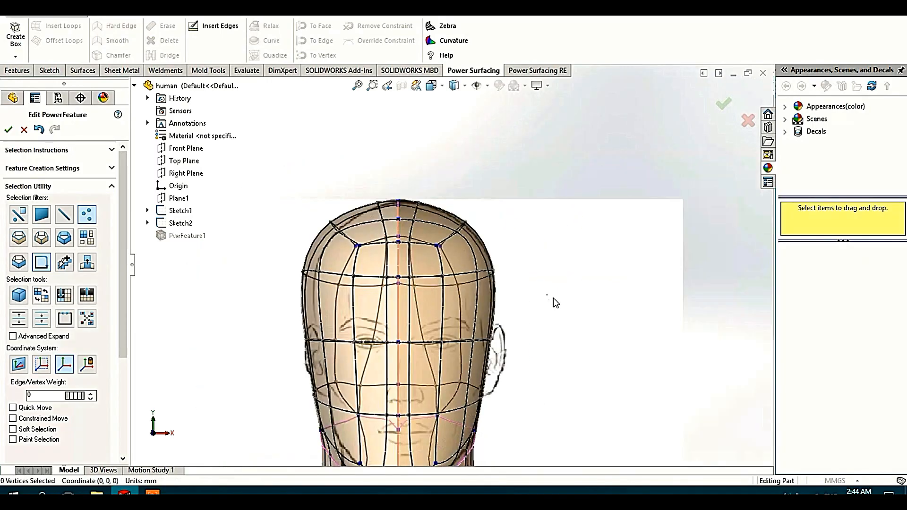
{"action": "scroll", "coordinate": [532, 296], "scroll_direction": "down", "scroll_amount": 3}
{"action": "scroll", "coordinate": [532, 295], "scroll_direction": "up", "scroll_amount": 3}
Step: Move the upper vertices at the back of the head rearward to match the side sketch
{"action": "key", "text": "ctrl+4"}
{"action": "scroll", "coordinate": [625, 260], "scroll_direction": "down", "scroll_amount": 3}
{"action": "left_click_drag", "start_coordinate": [564, 213], "coordinate": [635, 257]}
{"action": "left_click_drag", "start_coordinate": [599, 219], "coordinate": [610, 220]}
{"action": "scroll", "coordinate": [548, 312], "scroll_direction": "up", "scroll_amount": 4}
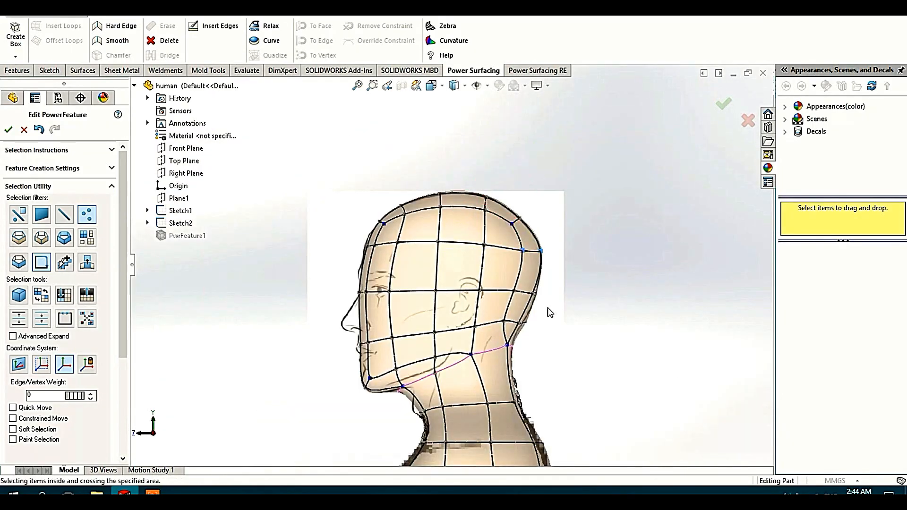
Step: Adjust the lower vertices at the back of the skull to follow the side sketch's outline above the nape
{"action": "scroll", "coordinate": [548, 312], "scroll_direction": "down", "scroll_amount": 3}
{"action": "left_click_drag", "start_coordinate": [452, 238], "coordinate": [531, 291]}
{"action": "left_click_drag", "start_coordinate": [470, 251], "coordinate": [473, 249]}
{"action": "left_click", "coordinate": [518, 301]}
{"action": "scroll", "coordinate": [497, 331], "scroll_direction": "down", "scroll_amount": 3}
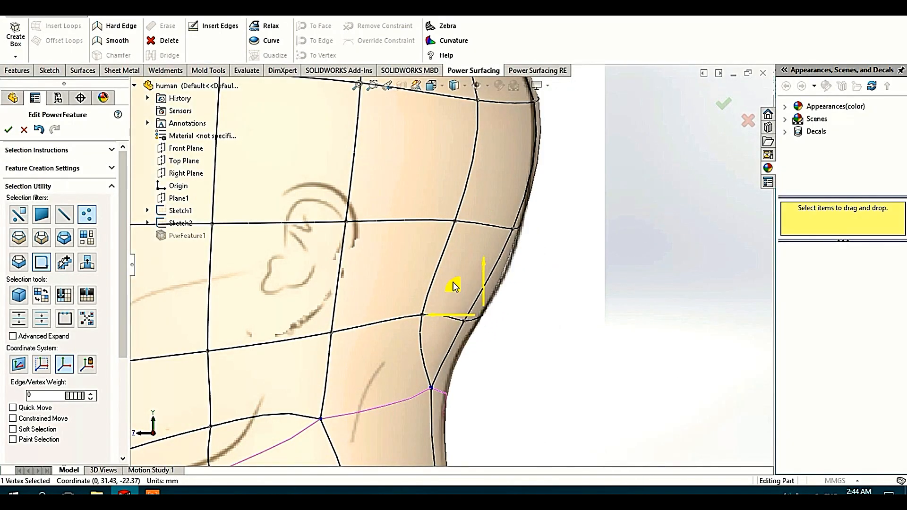
{"action": "left_click_drag", "start_coordinate": [452, 287], "coordinate": [451, 286]}
{"action": "scroll", "coordinate": [452, 283], "scroll_direction": "up", "scroll_amount": 3}
{"action": "scroll", "coordinate": [426, 297], "scroll_direction": "down", "scroll_amount": 2}
Step: Extrude the central face between eye and mouth level forward to the nose outline of the side sketch
{"action": "middle_click_drag", "start_coordinate": [307, 215], "coordinate": [366, 223]}
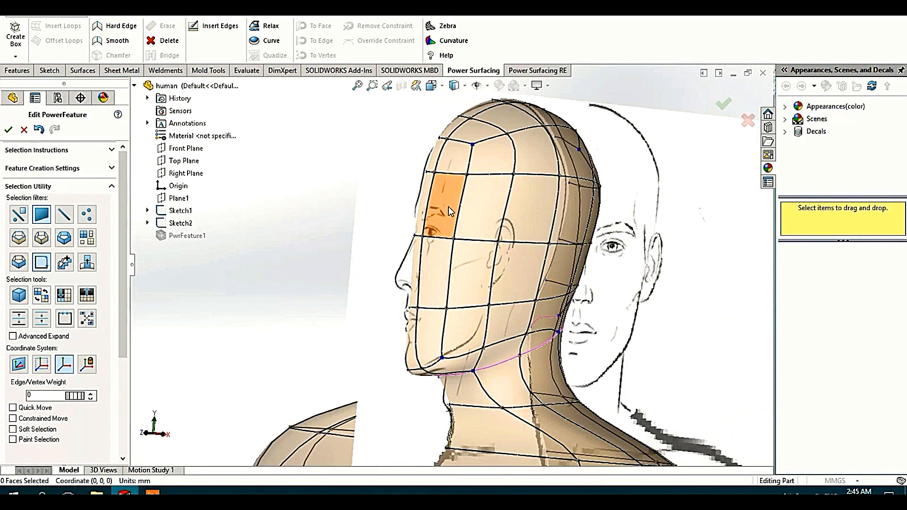
{"action": "middle_click_drag", "start_coordinate": [449, 210], "coordinate": [437, 211]}
{"action": "scroll", "coordinate": [441, 249], "scroll_direction": "down", "scroll_amount": 2}
{"action": "left_click", "coordinate": [394, 251]}
{"action": "right_click", "coordinate": [394, 251]}
{"action": "left_click", "coordinate": [414, 259]}
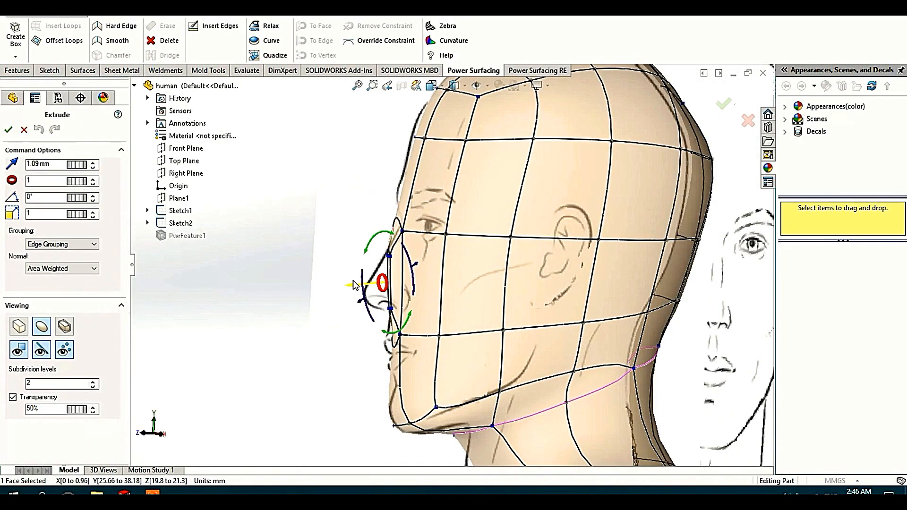
{"action": "left_click_drag", "start_coordinate": [340, 286], "coordinate": [315, 285]}
{"action": "left_click", "coordinate": [8, 134]}
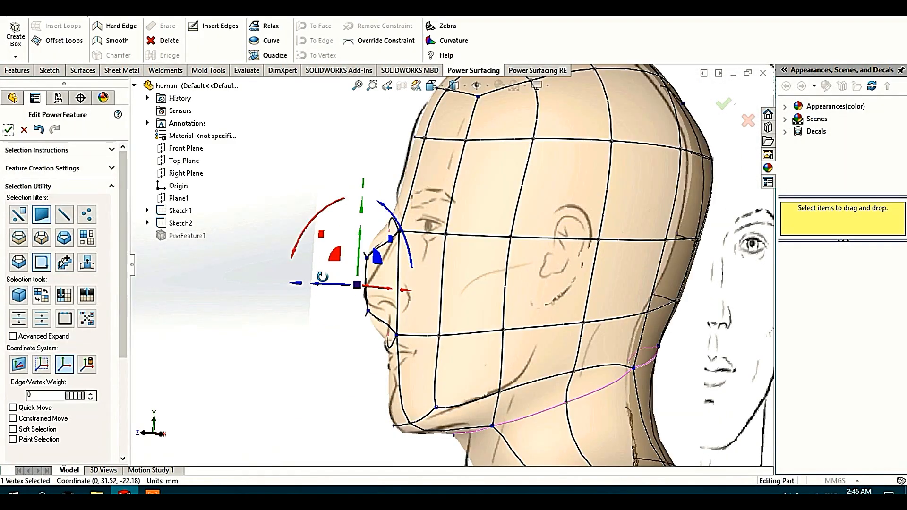
Step: Move the extruded nose face sideways along X and redo the last undone edit
{"action": "middle_click_drag", "start_coordinate": [319, 277], "coordinate": [366, 280]}
{"action": "scroll", "coordinate": [368, 281], "scroll_direction": "down", "scroll_amount": 2}
{"action": "left_click_drag", "start_coordinate": [391, 296], "coordinate": [422, 300]}
{"action": "right_click", "coordinate": [367, 264]}
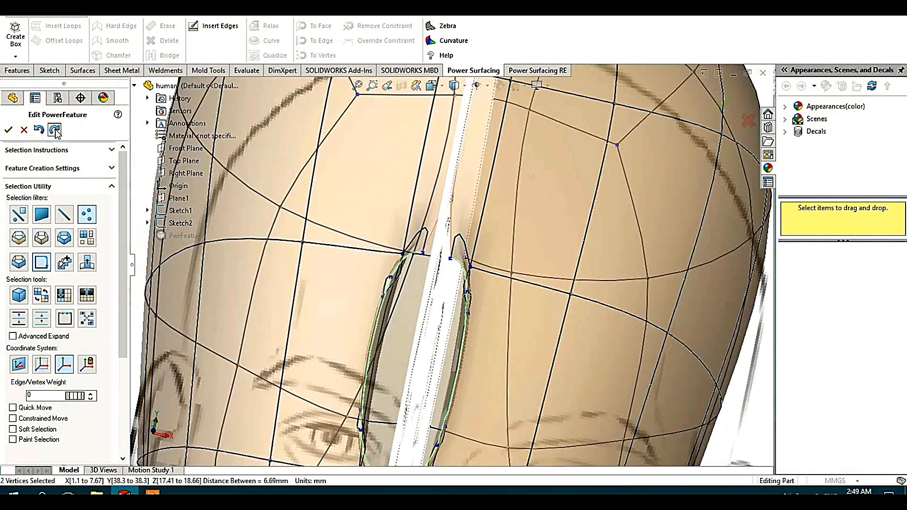
{"action": "left_click", "coordinate": [55, 131]}
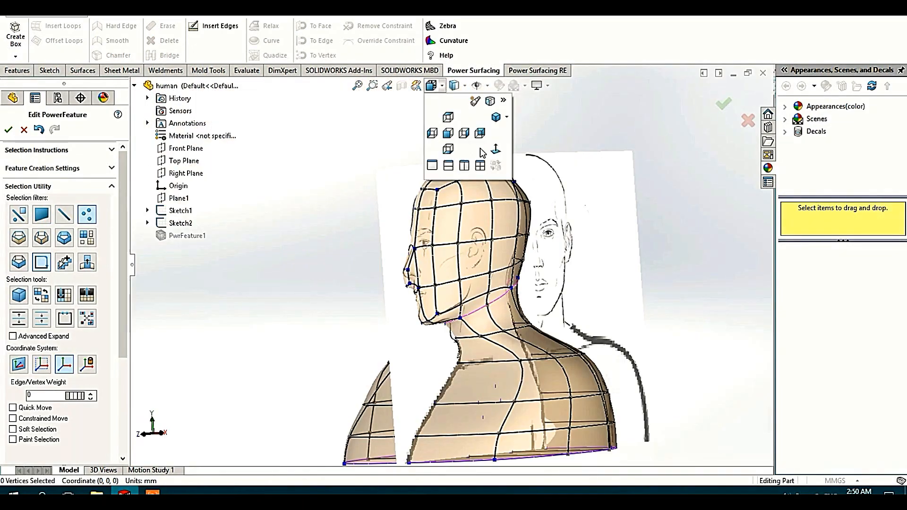
Step: Move the lower nose vertices up to match the underside of the nose in the side sketch
{"action": "left_click", "coordinate": [446, 119]}
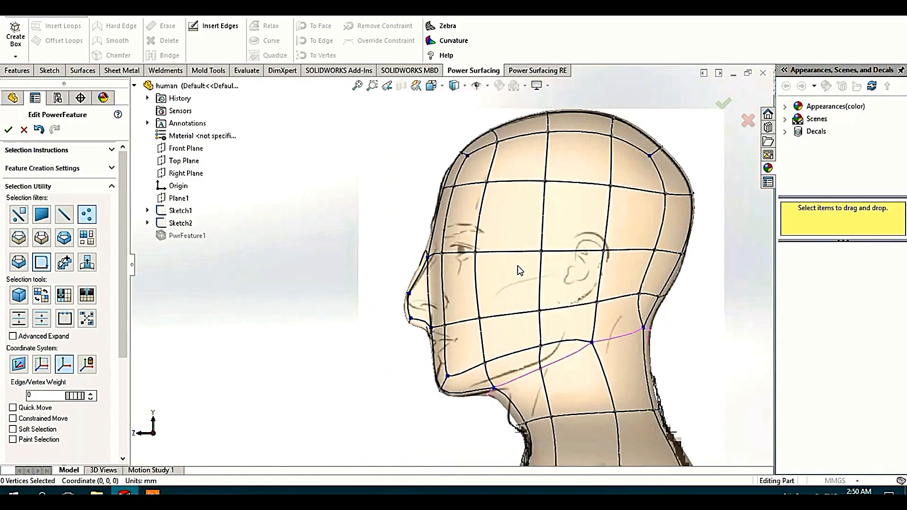
{"action": "scroll", "coordinate": [359, 357], "scroll_direction": "down", "scroll_amount": 5}
{"action": "left_click_drag", "start_coordinate": [283, 208], "coordinate": [344, 272]}
{"action": "left_click_drag", "start_coordinate": [350, 225], "coordinate": [350, 217]}
{"action": "scroll", "coordinate": [350, 218], "scroll_direction": "up", "scroll_amount": 3}
{"action": "left_click", "coordinate": [335, 215]}
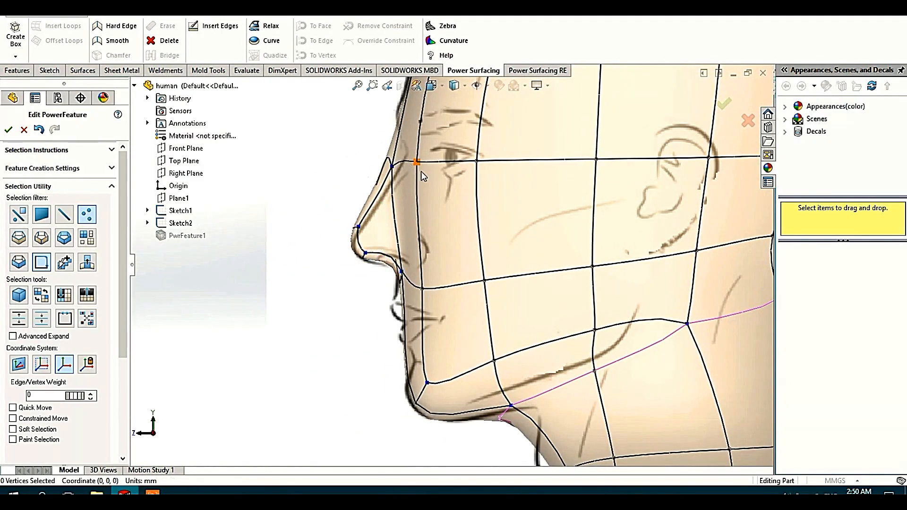
Step: Raise the upper side vertex of the skull and move it outward along X toward the sketched head outline
{"action": "scroll", "coordinate": [497, 220], "scroll_direction": "up", "scroll_amount": 3}
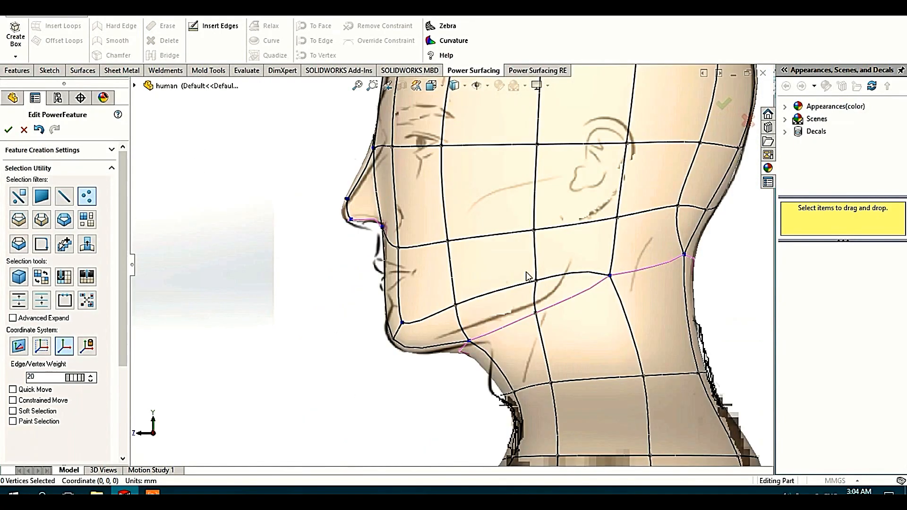
{"action": "scroll", "coordinate": [563, 160], "scroll_direction": "down", "scroll_amount": 5}
{"action": "left_click", "coordinate": [535, 179]}
{"action": "left_click_drag", "start_coordinate": [534, 151], "coordinate": [534, 142]}
{"action": "scroll", "coordinate": [551, 157], "scroll_direction": "up", "scroll_amount": 4}
{"action": "key", "text": "ctrl+2"}
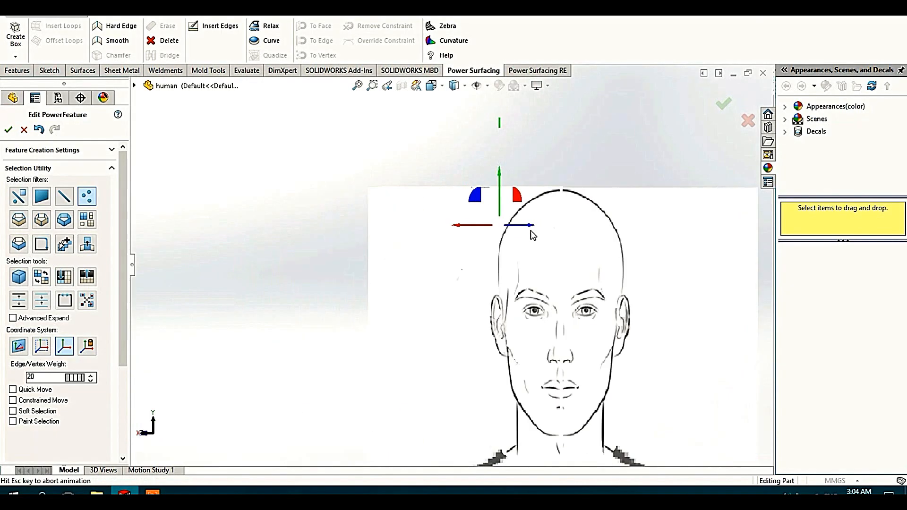
{"action": "middle_click_drag", "start_coordinate": [530, 230], "coordinate": [517, 233]}
{"action": "left_click_drag", "start_coordinate": [442, 229], "coordinate": [424, 232]}
Step: Raise the center vertex at the top of the nose bridge along Y in front view
{"action": "scroll", "coordinate": [425, 240], "scroll_direction": "up", "scroll_amount": 3}
{"action": "middle_click_drag", "start_coordinate": [464, 259], "coordinate": [608, 261]}
{"action": "scroll", "coordinate": [453, 283], "scroll_direction": "down", "scroll_amount": 3}
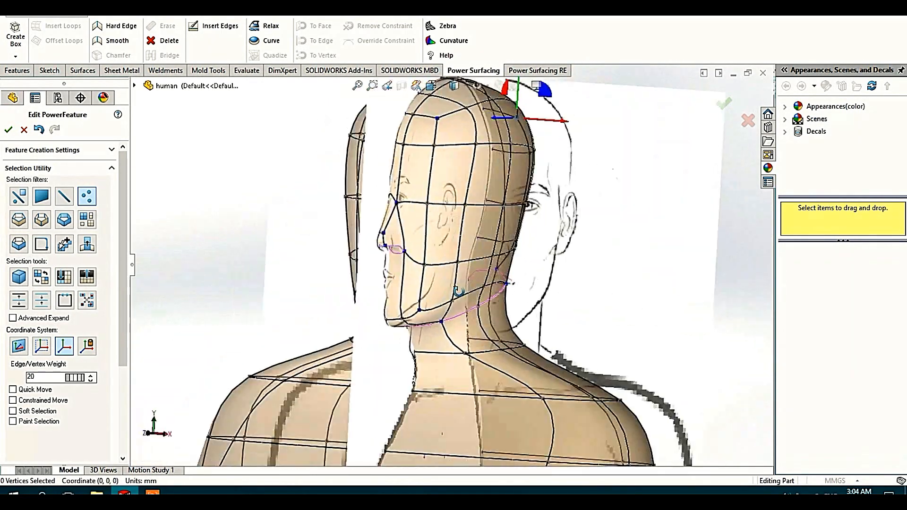
{"action": "middle_click_drag", "start_coordinate": [453, 269], "coordinate": [503, 253]}
{"action": "scroll", "coordinate": [502, 253], "scroll_direction": "up", "scroll_amount": 3}
{"action": "left_click", "coordinate": [538, 213]}
{"action": "left_click", "coordinate": [431, 85]}
{"action": "left_click", "coordinate": [495, 151]}
{"action": "scroll", "coordinate": [491, 300], "scroll_direction": "down", "scroll_amount": 5}
{"action": "scroll", "coordinate": [491, 300], "scroll_direction": "up", "scroll_amount": 3}
{"action": "scroll", "coordinate": [423, 275], "scroll_direction": "down", "scroll_amount": 6}
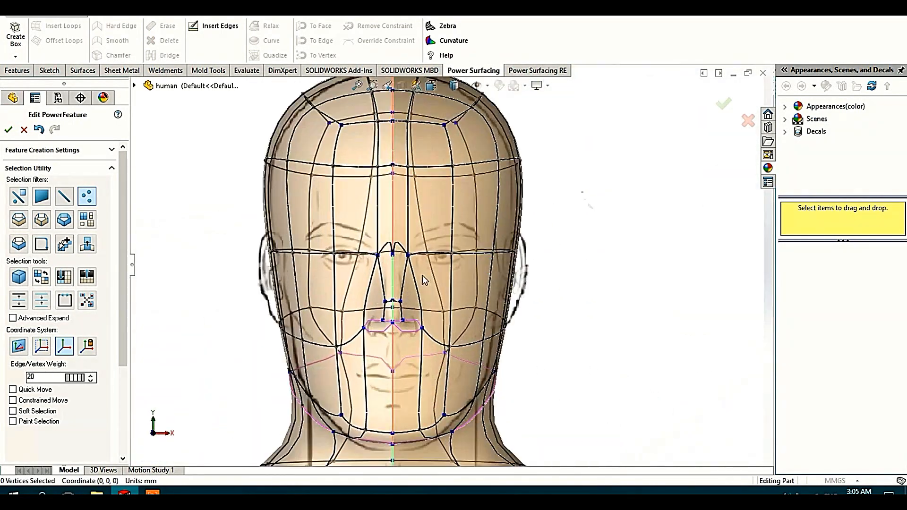
{"action": "left_click", "coordinate": [359, 217]}
{"action": "left_click_drag", "start_coordinate": [364, 188], "coordinate": [366, 182]}
Step: Switch to the control mesh display and lower the vertex beside the center line at the top of the head
{"action": "scroll", "coordinate": [367, 183], "scroll_direction": "up", "scroll_amount": 7}
{"action": "left_click_drag", "start_coordinate": [123, 283], "coordinate": [122, 373]}
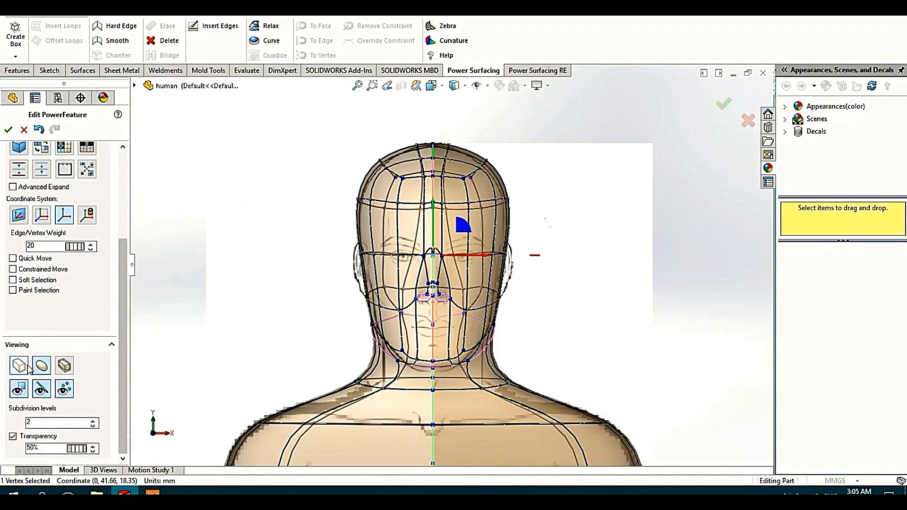
{"action": "left_click", "coordinate": [18, 366]}
{"action": "scroll", "coordinate": [533, 156], "scroll_direction": "down", "scroll_amount": 4}
{"action": "scroll", "coordinate": [341, 126], "scroll_direction": "down", "scroll_amount": 3}
{"action": "left_click", "coordinate": [351, 161]}
{"action": "left_click_drag", "start_coordinate": [353, 126], "coordinate": [355, 144]}
{"action": "scroll", "coordinate": [364, 188], "scroll_direction": "down", "scroll_amount": 1}
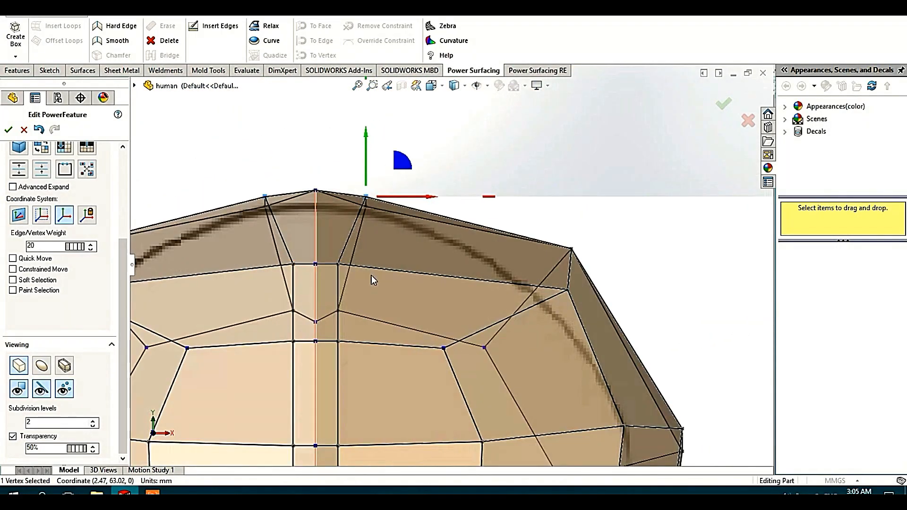
Step: Move the crown and forehead vertices beside the center line outward along X in front view
{"action": "left_click", "coordinate": [338, 264]}
{"action": "left_click_drag", "start_coordinate": [383, 265], "coordinate": [448, 278]}
{"action": "left_click", "coordinate": [339, 341]}
{"action": "scroll", "coordinate": [390, 323], "scroll_direction": "up", "scroll_amount": 2}
{"action": "left_click", "coordinate": [402, 268]}
{"action": "left_click", "coordinate": [368, 262]}
{"action": "scroll", "coordinate": [415, 258], "scroll_direction": "down", "scroll_amount": 1}
{"action": "left_click", "coordinate": [382, 247]}
{"action": "scroll", "coordinate": [411, 208], "scroll_direction": "up", "scroll_amount": 4}
{"action": "scroll", "coordinate": [399, 244], "scroll_direction": "down", "scroll_amount": 3}
{"action": "scroll", "coordinate": [449, 271], "scroll_direction": "up", "scroll_amount": 3}
{"action": "scroll", "coordinate": [544, 175], "scroll_direction": "down", "scroll_amount": 4}
{"action": "left_click", "coordinate": [557, 224]}
Step: Move the eye-level vertex in front of the ear forward along Z in side view
{"action": "scroll", "coordinate": [453, 198], "scroll_direction": "up", "scroll_amount": 8}
{"action": "scroll", "coordinate": [419, 351], "scroll_direction": "down", "scroll_amount": 2}
{"action": "scroll", "coordinate": [382, 241], "scroll_direction": "down", "scroll_amount": 4}
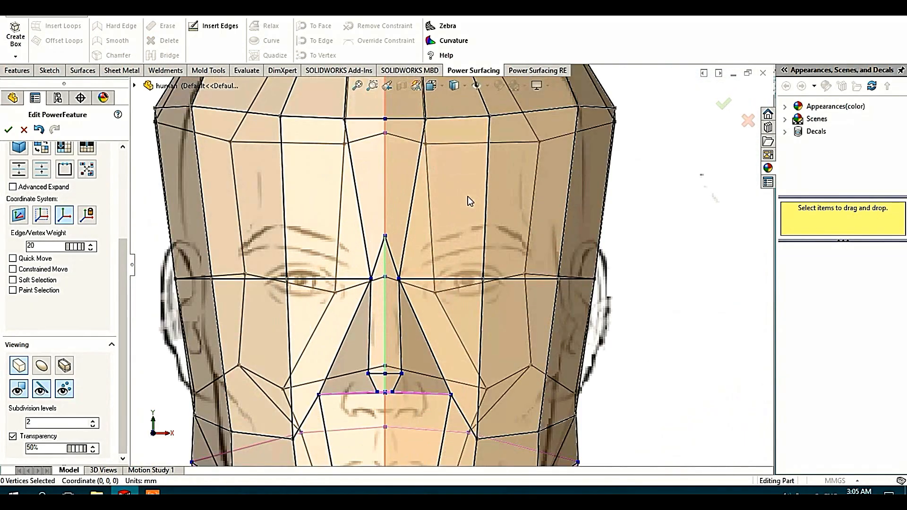
{"action": "scroll", "coordinate": [469, 198], "scroll_direction": "up", "scroll_amount": 2}
{"action": "key", "text": "ctrl+4"}
{"action": "scroll", "coordinate": [525, 223], "scroll_direction": "up", "scroll_amount": 5}
{"action": "scroll", "coordinate": [458, 324], "scroll_direction": "down", "scroll_amount": 4}
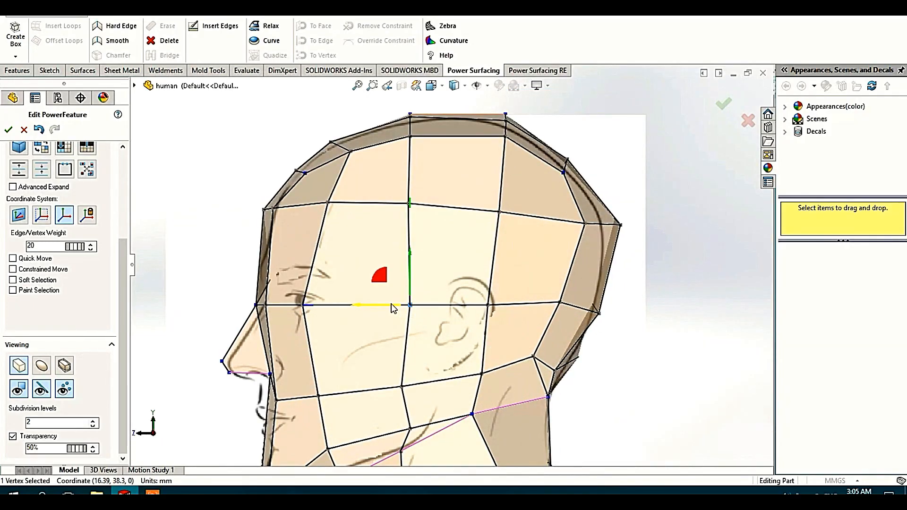
{"action": "left_click_drag", "start_coordinate": [391, 305], "coordinate": [377, 304]}
{"action": "scroll", "coordinate": [359, 302], "scroll_direction": "up", "scroll_amount": 1}
Step: Reposition the vertices at the rear of the crown and the upper back of the skull to the side sketch's outline
{"action": "left_click", "coordinate": [661, 182]}
{"action": "scroll", "coordinate": [661, 182], "scroll_direction": "down", "scroll_amount": 2}
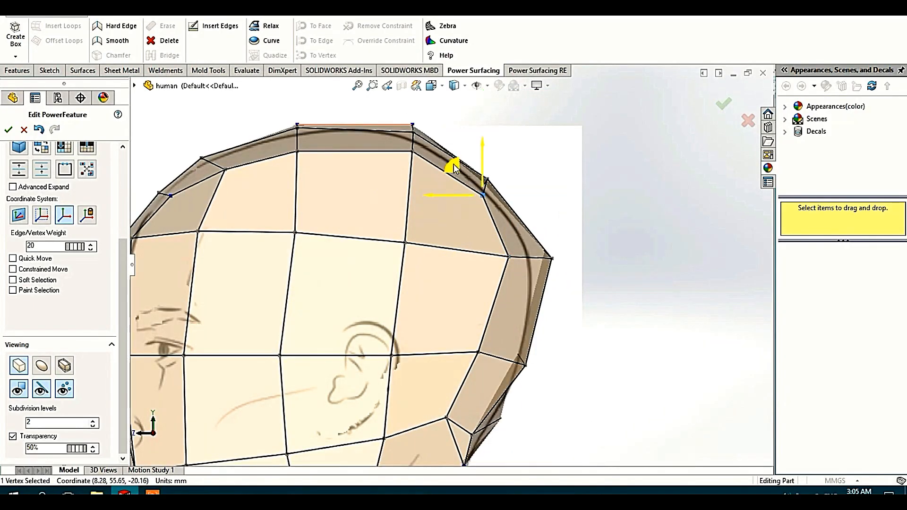
{"action": "left_click_drag", "start_coordinate": [455, 169], "coordinate": [448, 166]}
{"action": "left_click", "coordinate": [460, 121]}
{"action": "scroll", "coordinate": [459, 121], "scroll_direction": "down", "scroll_amount": 3}
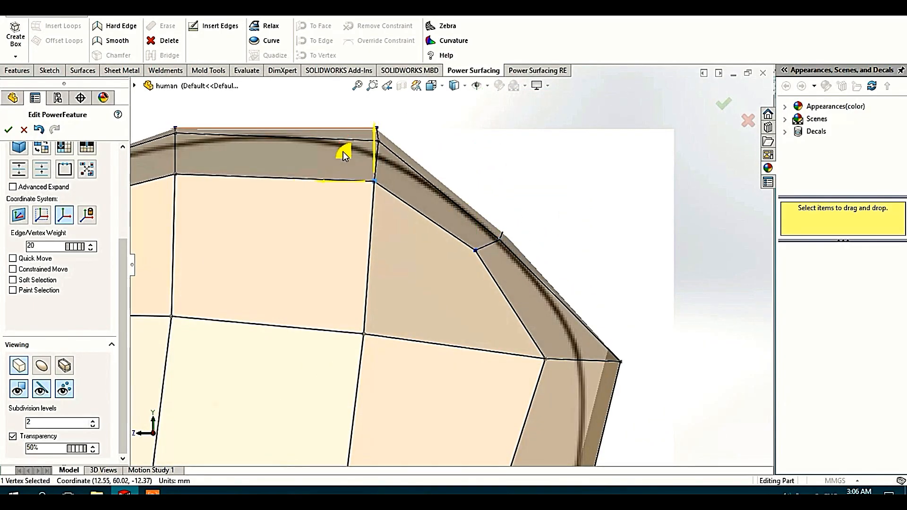
{"action": "scroll", "coordinate": [449, 279], "scroll_direction": "up", "scroll_amount": 3}
{"action": "left_click", "coordinate": [505, 319]}
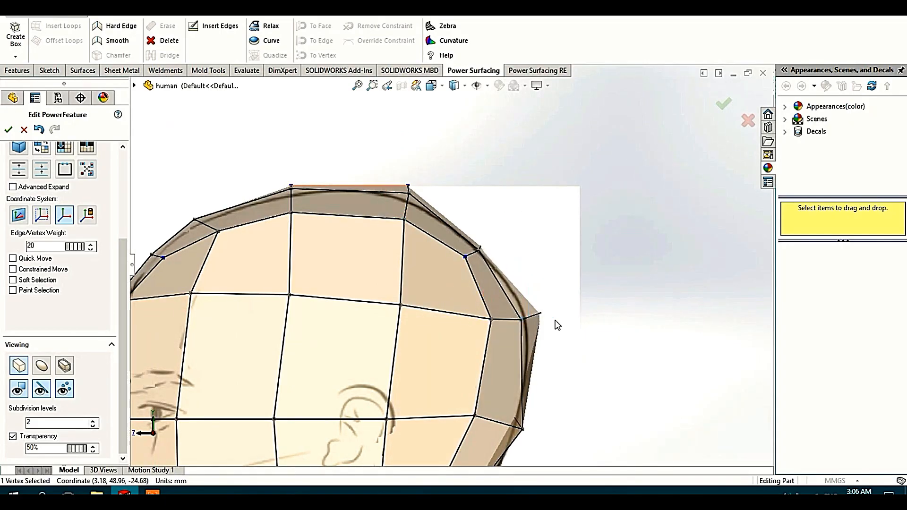
{"action": "scroll", "coordinate": [461, 393], "scroll_direction": "up", "scroll_amount": 2}
{"action": "left_click_drag", "start_coordinate": [555, 321], "coordinate": [487, 317]}
{"action": "scroll", "coordinate": [460, 394], "scroll_direction": "down", "scroll_amount": 3}
Step: Move the nape vertex forward along Z and shift the lower skull vertices above it toward the side sketch's outline
{"action": "left_click", "coordinate": [534, 350]}
{"action": "left_click", "coordinate": [557, 340]}
{"action": "scroll", "coordinate": [454, 383], "scroll_direction": "down", "scroll_amount": 3}
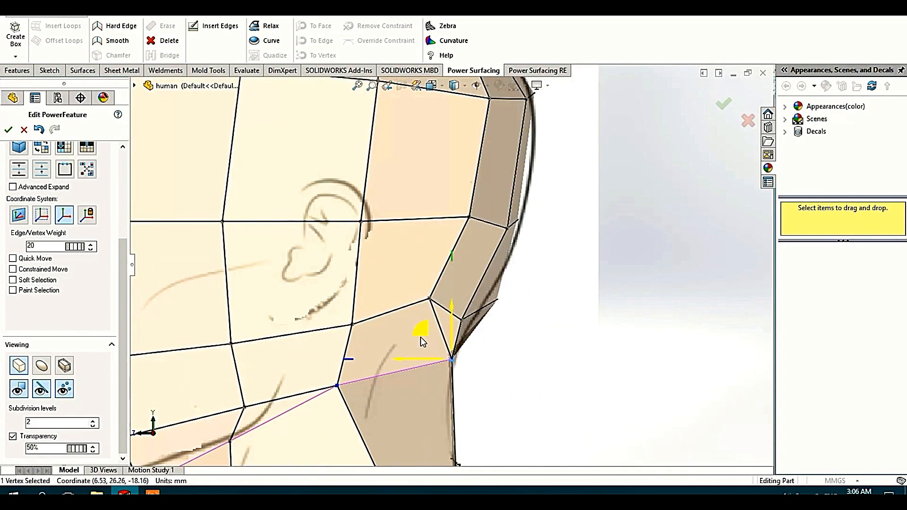
{"action": "left_click_drag", "start_coordinate": [418, 359], "coordinate": [389, 361]}
{"action": "left_click", "coordinate": [461, 320]}
{"action": "left_click_drag", "start_coordinate": [431, 287], "coordinate": [443, 261]}
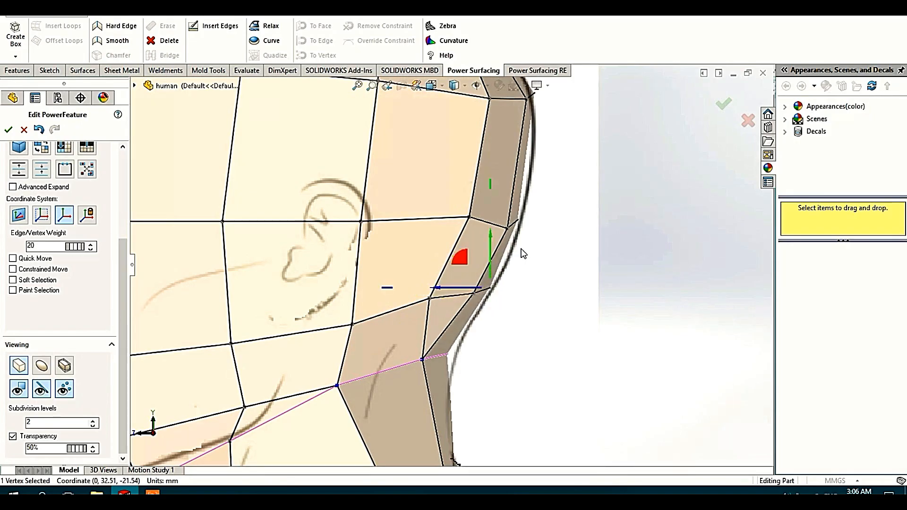
Step: Adjust the chin-tip vertices to the side sketch and switch back to the smooth surface display
{"action": "scroll", "coordinate": [523, 254], "scroll_direction": "up", "scroll_amount": 3}
{"action": "scroll", "coordinate": [303, 325], "scroll_direction": "down", "scroll_amount": 5}
{"action": "left_click", "coordinate": [321, 323]}
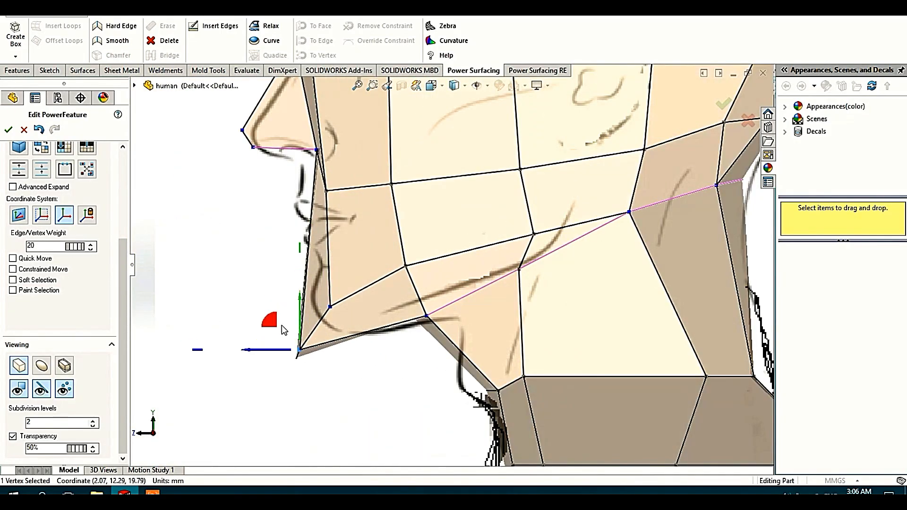
{"action": "scroll", "coordinate": [279, 324], "scroll_direction": "up", "scroll_amount": 4}
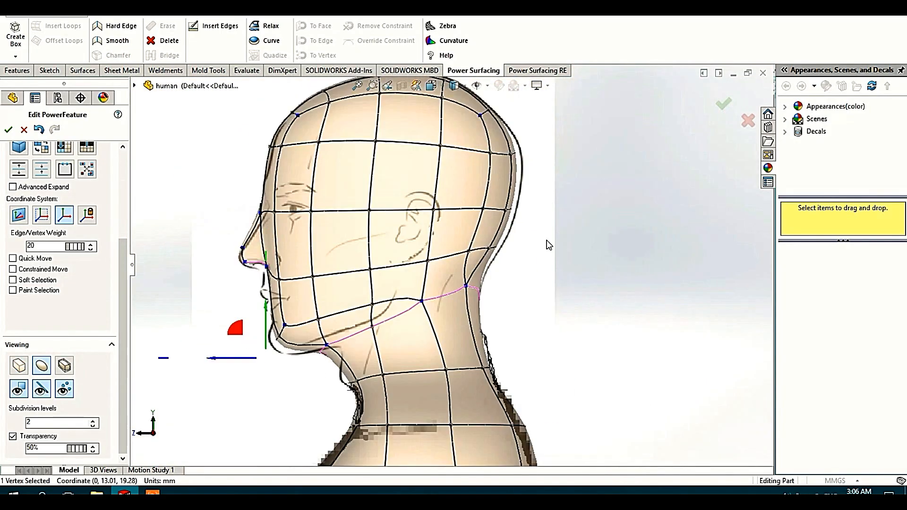
{"action": "left_click", "coordinate": [579, 231]}
Step: Move the center vertex under the chin vertically toward the front sketch's jaw line
{"action": "key", "text": "ctrl+1"}
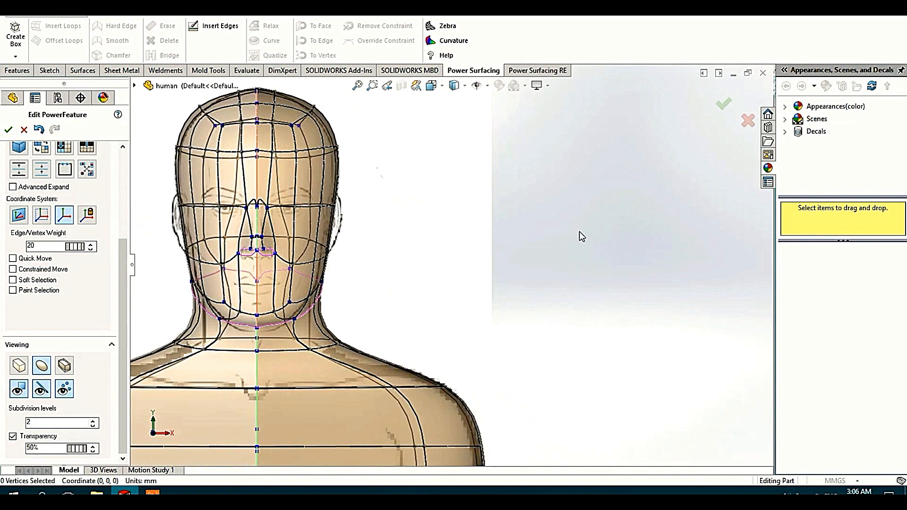
{"action": "scroll", "coordinate": [579, 232], "scroll_direction": "up", "scroll_amount": 3}
{"action": "scroll", "coordinate": [455, 235], "scroll_direction": "down", "scroll_amount": 3}
{"action": "scroll", "coordinate": [461, 246], "scroll_direction": "up", "scroll_amount": 3}
{"action": "scroll", "coordinate": [466, 255], "scroll_direction": "down", "scroll_amount": 7}
{"action": "scroll", "coordinate": [285, 361], "scroll_direction": "down", "scroll_amount": 2}
{"action": "left_click", "coordinate": [289, 364]}
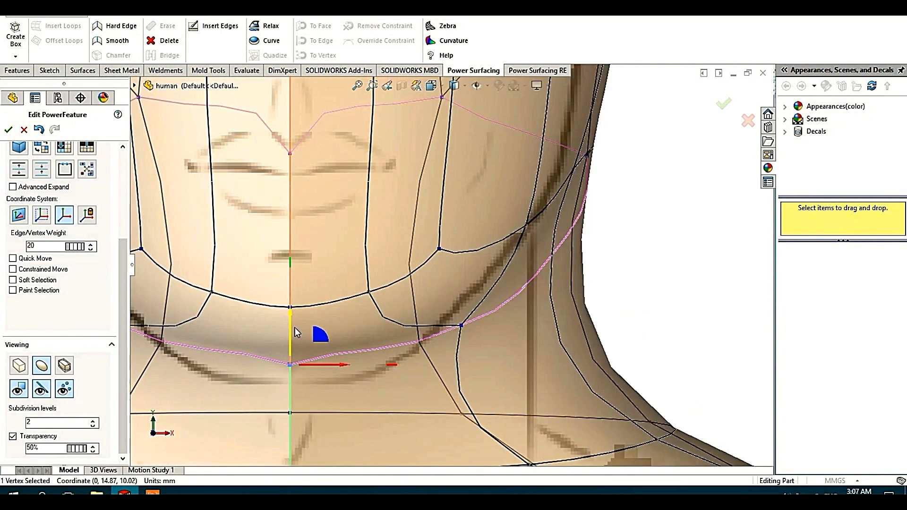
{"action": "scroll", "coordinate": [293, 327], "scroll_direction": "up", "scroll_amount": 7}
{"action": "key", "text": "ctrl+4"}
{"action": "left_click", "coordinate": [412, 310]}
Step: Draw a closed loop of inserted edges around the ear outline of the side sketch, using the control mesh display
{"action": "scroll", "coordinate": [409, 302], "scroll_direction": "down", "scroll_amount": 7}
{"action": "scroll", "coordinate": [410, 283], "scroll_direction": "up", "scroll_amount": 8}
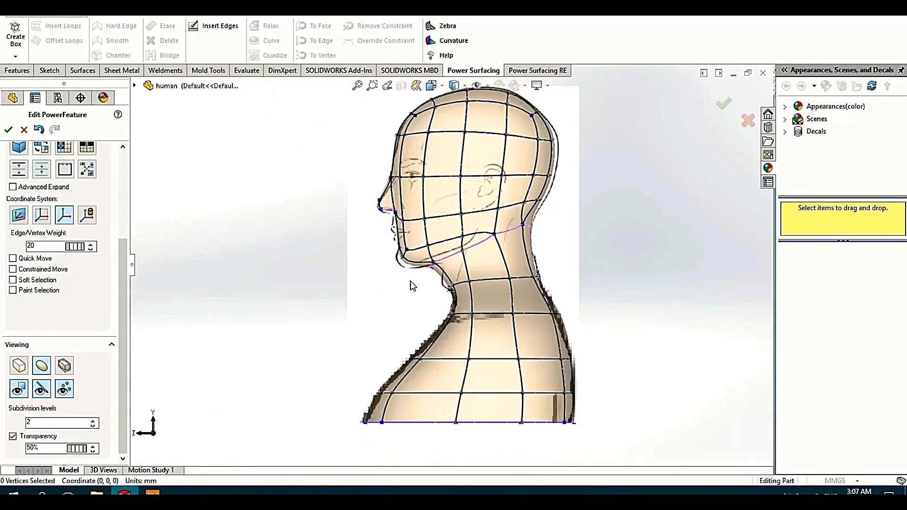
{"action": "scroll", "coordinate": [516, 106], "scroll_direction": "down", "scroll_amount": 4}
{"action": "scroll", "coordinate": [478, 252], "scroll_direction": "up", "scroll_amount": 1}
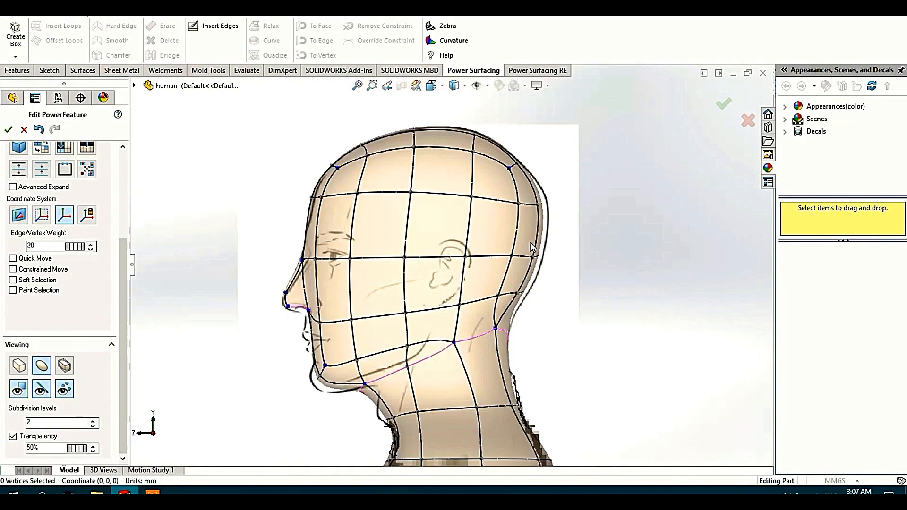
{"action": "scroll", "coordinate": [475, 258], "scroll_direction": "down", "scroll_amount": 3}
{"action": "right_click", "coordinate": [379, 211]}
{"action": "left_click", "coordinate": [395, 242]}
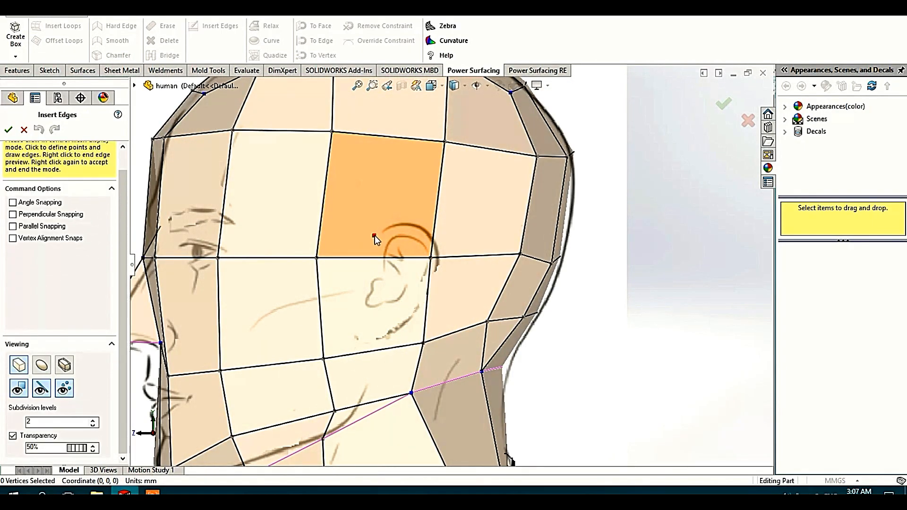
{"action": "left_click", "coordinate": [375, 234]}
{"action": "left_click", "coordinate": [397, 219]}
{"action": "left_click", "coordinate": [443, 244]}
{"action": "left_click", "coordinate": [438, 296]}
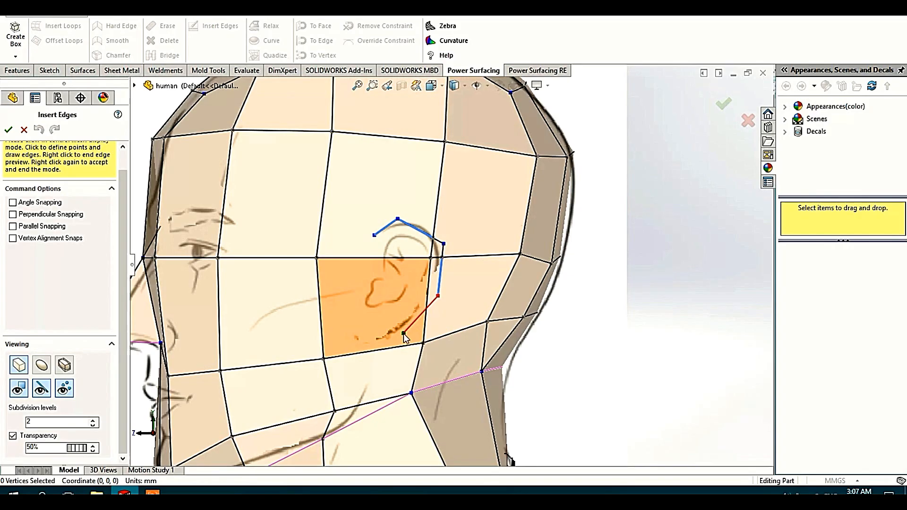
{"action": "left_click", "coordinate": [358, 334]}
{"action": "left_click", "coordinate": [356, 320]}
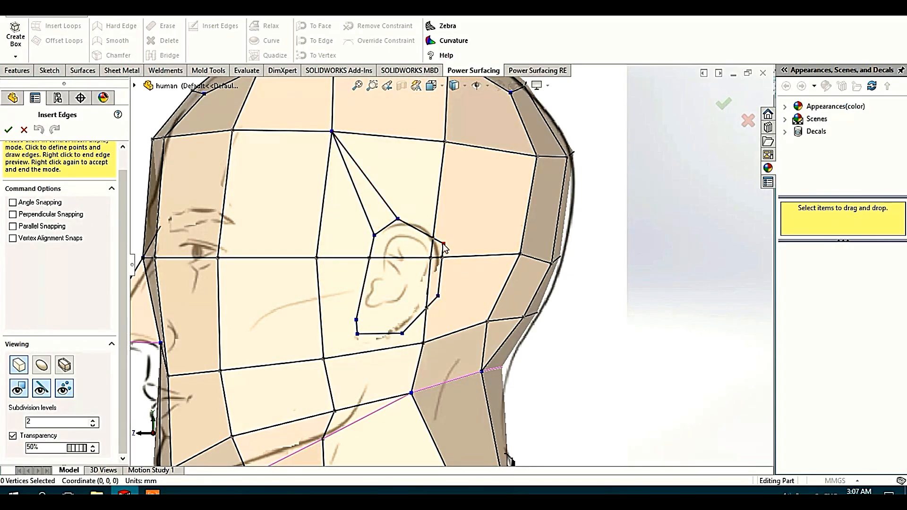
Step: Insert edges connecting the ear loop's corners to the surrounding mesh vertices, plus one edge running across the ear interior
{"action": "right_click", "coordinate": [496, 199]}
{"action": "scroll", "coordinate": [456, 255], "scroll_direction": "up", "scroll_amount": 2}
{"action": "scroll", "coordinate": [454, 291], "scroll_direction": "down", "scroll_amount": 2}
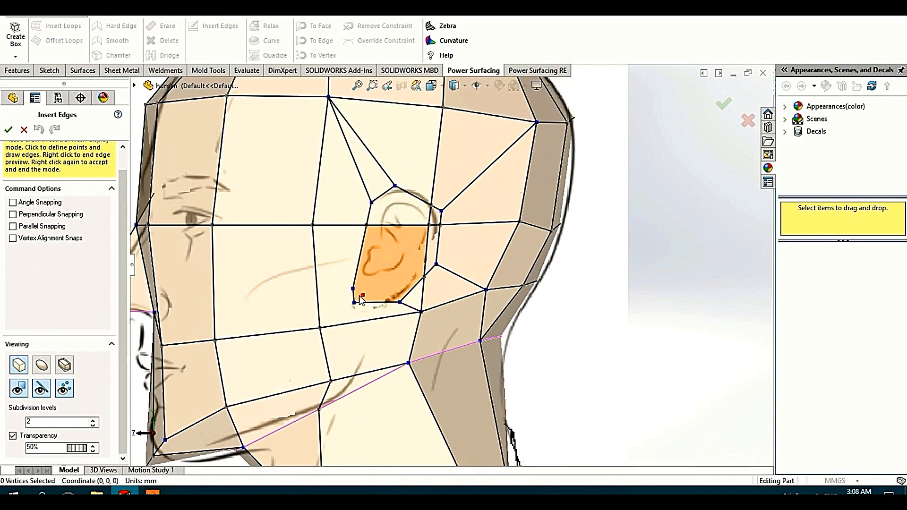
{"action": "scroll", "coordinate": [463, 218], "scroll_direction": "up", "scroll_amount": 3}
{"action": "scroll", "coordinate": [403, 247], "scroll_direction": "down", "scroll_amount": 4}
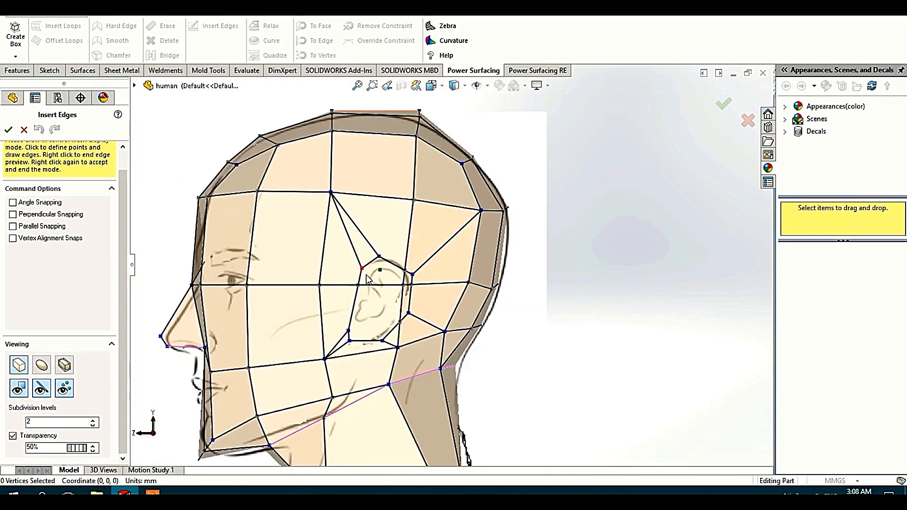
{"action": "right_click", "coordinate": [418, 320]}
{"action": "right_click", "coordinate": [419, 312]}
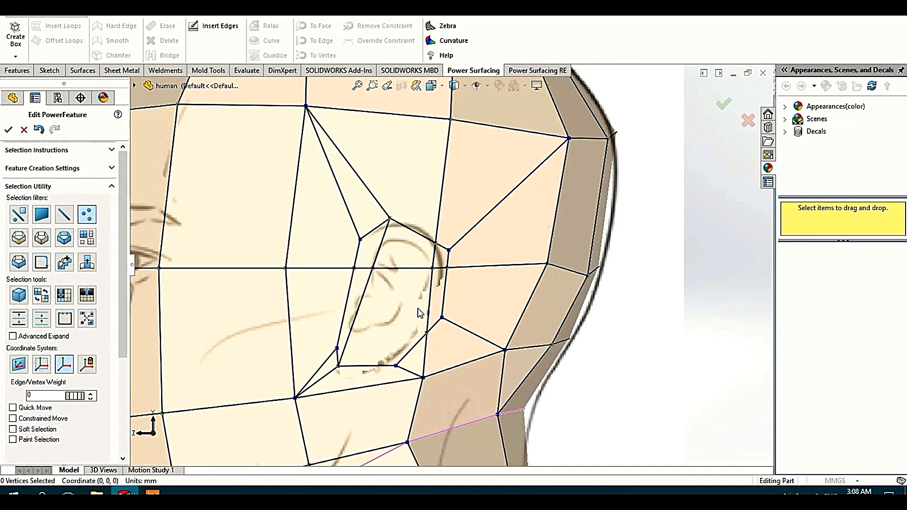
Step: Extrude the six faces inside the ear loop outward from the side of the head
{"action": "scroll", "coordinate": [419, 308], "scroll_direction": "up", "scroll_amount": 2}
{"action": "left_click", "coordinate": [44, 215]}
{"action": "scroll", "coordinate": [420, 281], "scroll_direction": "down", "scroll_amount": 2}
{"action": "left_click", "coordinate": [425, 213]}
{"action": "left_click", "coordinate": [460, 225], "text": "ctrl"}
{"action": "left_click", "coordinate": [420, 279], "text": "ctrl"}
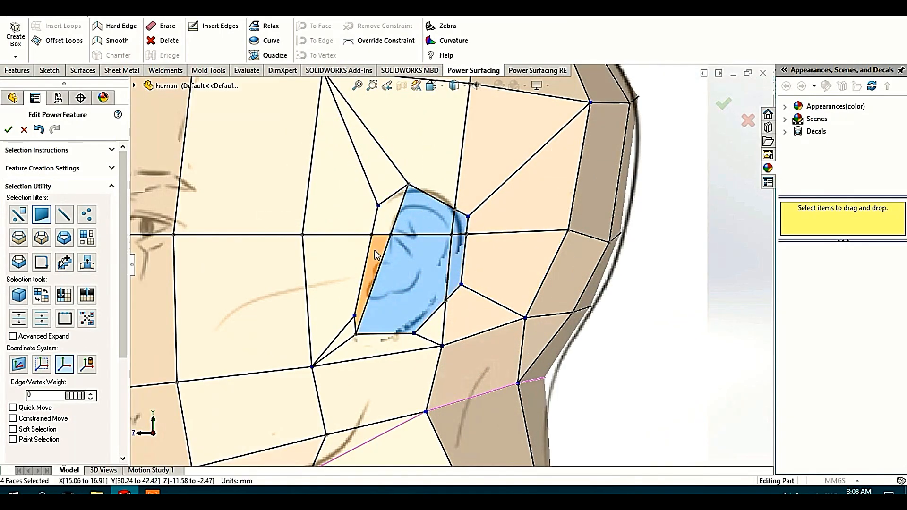
{"action": "left_click", "coordinate": [375, 251], "text": "ctrl"}
{"action": "left_click", "coordinate": [389, 214], "text": "ctrl"}
{"action": "right_click", "coordinate": [393, 201]}
{"action": "left_click", "coordinate": [423, 216]}
{"action": "key", "text": "ctrl+1"}
{"action": "scroll", "coordinate": [477, 255], "scroll_direction": "down", "scroll_amount": 2}
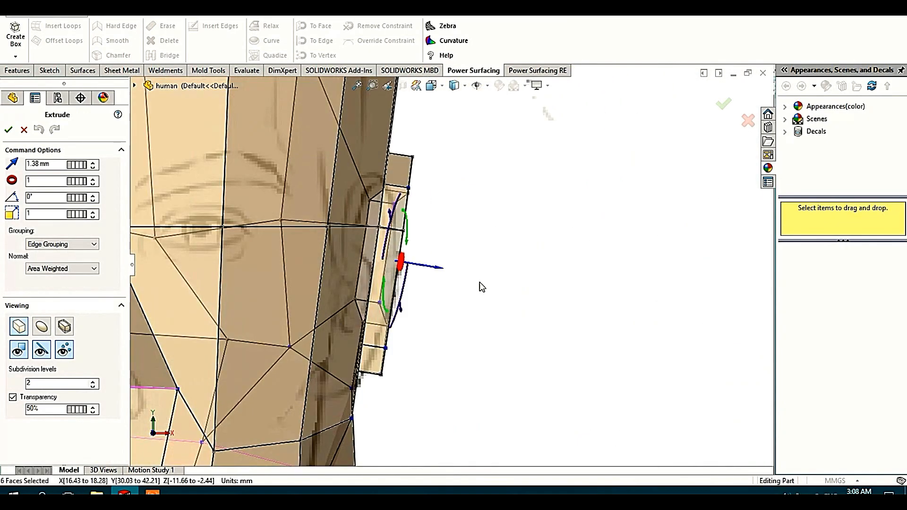
{"action": "left_click_drag", "start_coordinate": [428, 265], "coordinate": [430, 265]}
{"action": "scroll", "coordinate": [530, 304], "scroll_direction": "down", "scroll_amount": 5}
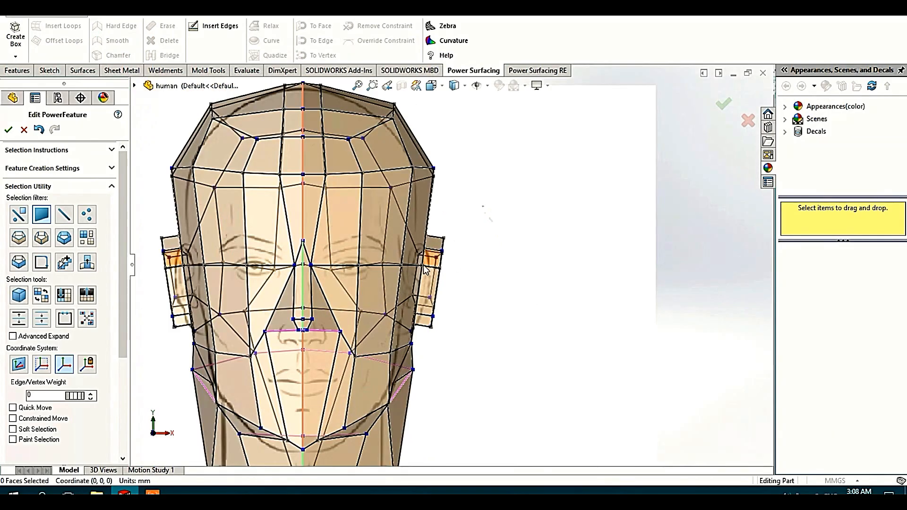
Step: Adjust the vertices along the front edge of the extruded ear
{"action": "scroll", "coordinate": [474, 235], "scroll_direction": "up", "scroll_amount": 3}
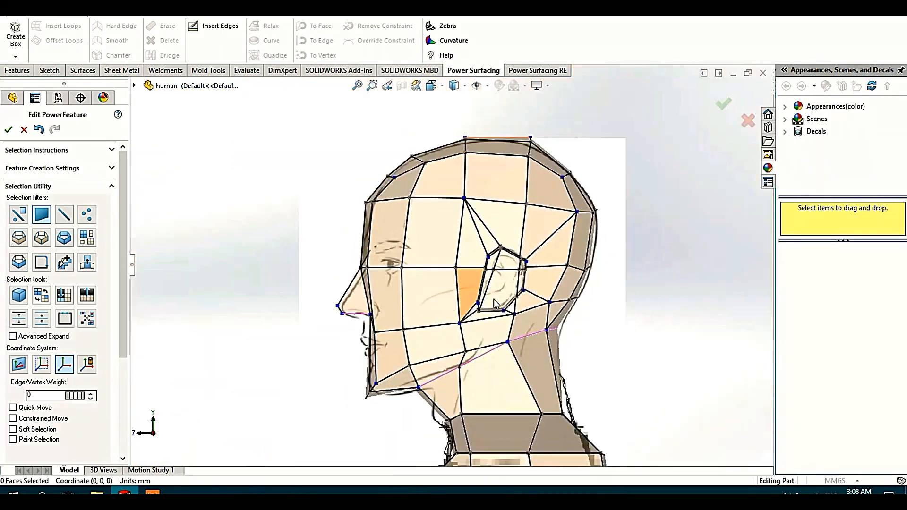
{"action": "scroll", "coordinate": [511, 256], "scroll_direction": "up", "scroll_amount": 2}
{"action": "middle_click_drag", "start_coordinate": [511, 256], "coordinate": [405, 271]}
{"action": "left_click", "coordinate": [373, 331]}
{"action": "scroll", "coordinate": [415, 325], "scroll_direction": "up", "scroll_amount": 4}
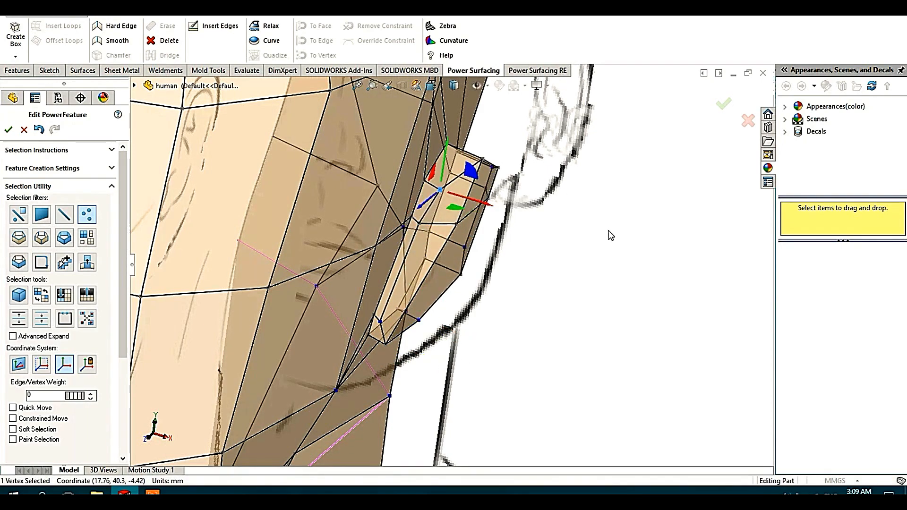
{"action": "scroll", "coordinate": [611, 235], "scroll_direction": "down", "scroll_amount": 5}
{"action": "middle_click_drag", "start_coordinate": [525, 236], "coordinate": [496, 222]}
{"action": "scroll", "coordinate": [461, 255], "scroll_direction": "up", "scroll_amount": 4}
{"action": "left_click", "coordinate": [419, 243]}
{"action": "middle_click_drag", "start_coordinate": [469, 285], "coordinate": [473, 326]}
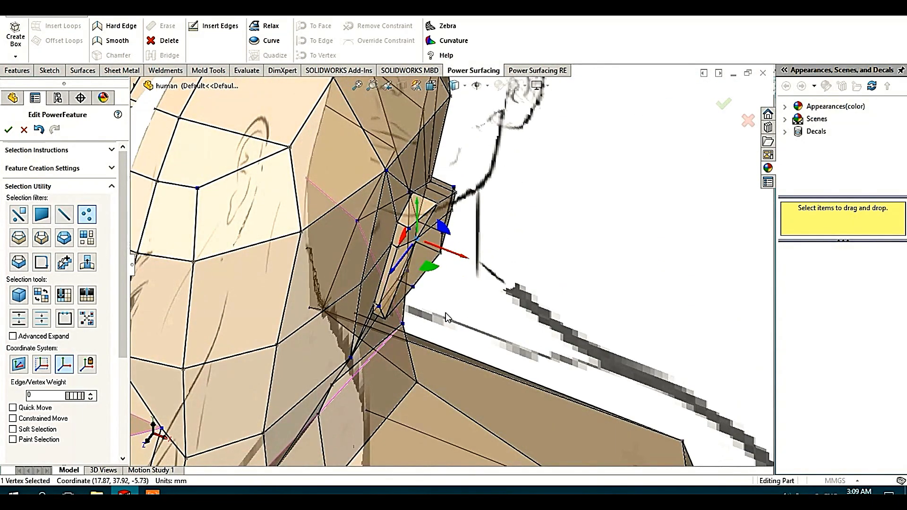
{"action": "middle_click_drag", "start_coordinate": [442, 276], "coordinate": [472, 338]}
Step: Crease the edges along the top and rear of the ear where it meets the head
{"action": "left_click", "coordinate": [393, 270]}
{"action": "left_click", "coordinate": [446, 274], "text": "ctrl"}
{"action": "left_click", "coordinate": [475, 283], "text": "ctrl"}
{"action": "left_click", "coordinate": [484, 298], "text": "ctrl"}
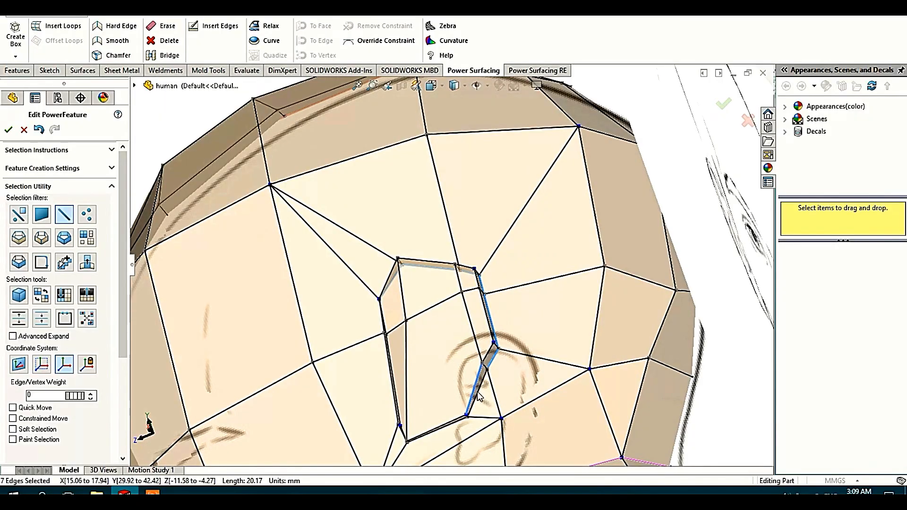
{"action": "left_click", "coordinate": [464, 422], "text": "ctrl"}
{"action": "middle_click_drag", "start_coordinate": [465, 423], "coordinate": [450, 315]}
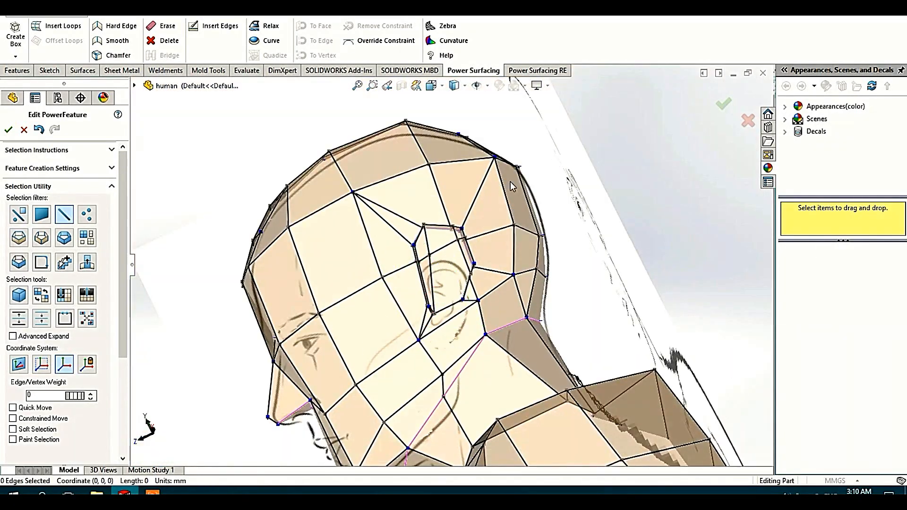
Step: Switch to the smooth surface display and examine the new ear and overall head shape from several sides
{"action": "middle_click_drag", "start_coordinate": [510, 184], "coordinate": [550, 207]}
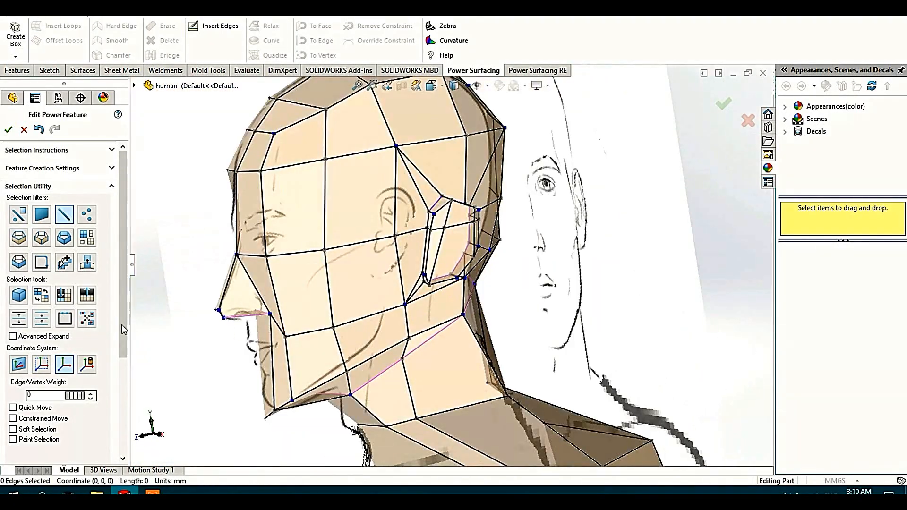
{"action": "left_click_drag", "start_coordinate": [123, 331], "coordinate": [123, 405]}
{"action": "left_click", "coordinate": [41, 398]}
{"action": "middle_click_drag", "start_coordinate": [541, 236], "coordinate": [476, 209]}
{"action": "scroll", "coordinate": [429, 184], "scroll_direction": "down", "scroll_amount": 6}
{"action": "scroll", "coordinate": [449, 198], "scroll_direction": "up", "scroll_amount": 10}
{"action": "left_click", "coordinate": [500, 150]}
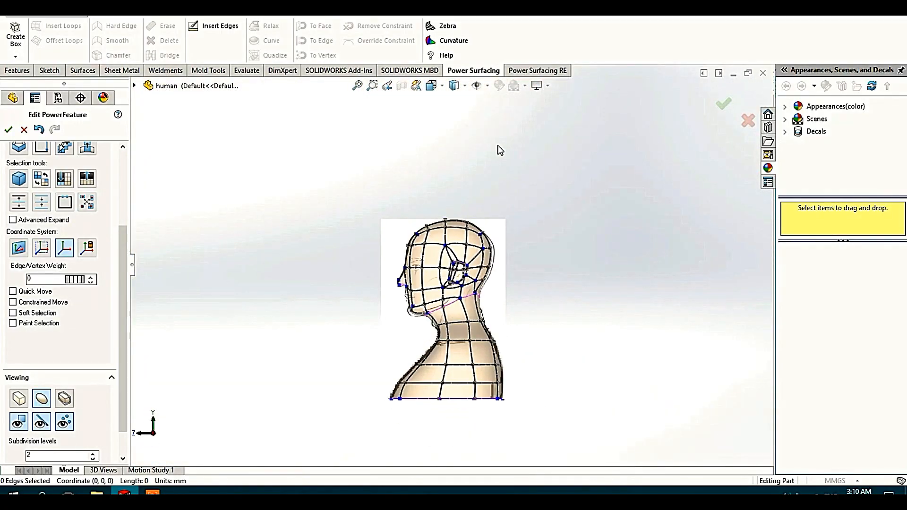
Step: In the side view, move the vertex pairs along the ear's rear edge onto the sketched ear outline
{"action": "scroll", "coordinate": [449, 272], "scroll_direction": "down", "scroll_amount": 10}
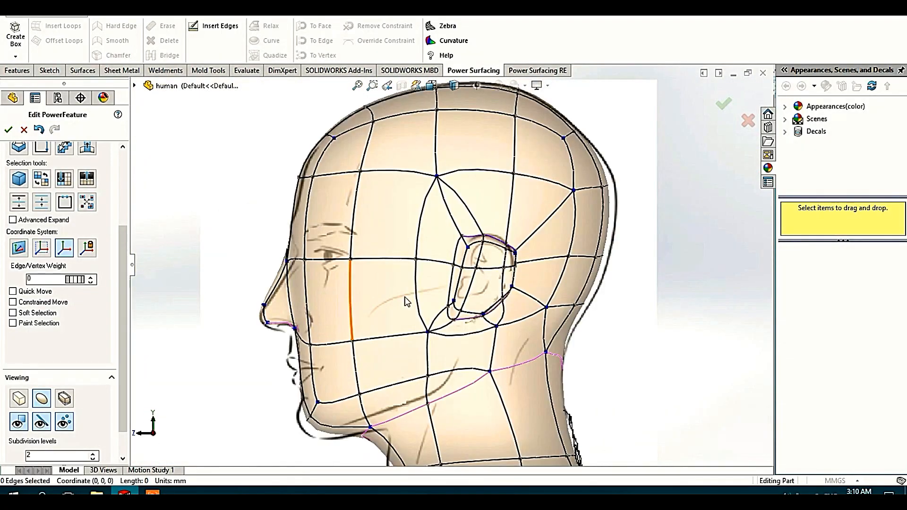
{"action": "left_click", "coordinate": [519, 221]}
{"action": "scroll", "coordinate": [90, 232], "scroll_direction": "up", "scroll_amount": 5}
{"action": "left_click", "coordinate": [86, 215]}
{"action": "scroll", "coordinate": [519, 213], "scroll_direction": "down", "scroll_amount": 2}
{"action": "left_click_drag", "start_coordinate": [431, 184], "coordinate": [492, 240]}
{"action": "scroll", "coordinate": [482, 283], "scroll_direction": "up", "scroll_amount": 3}
{"action": "scroll", "coordinate": [472, 349], "scroll_direction": "down", "scroll_amount": 3}
{"action": "left_click_drag", "start_coordinate": [451, 266], "coordinate": [489, 293]}
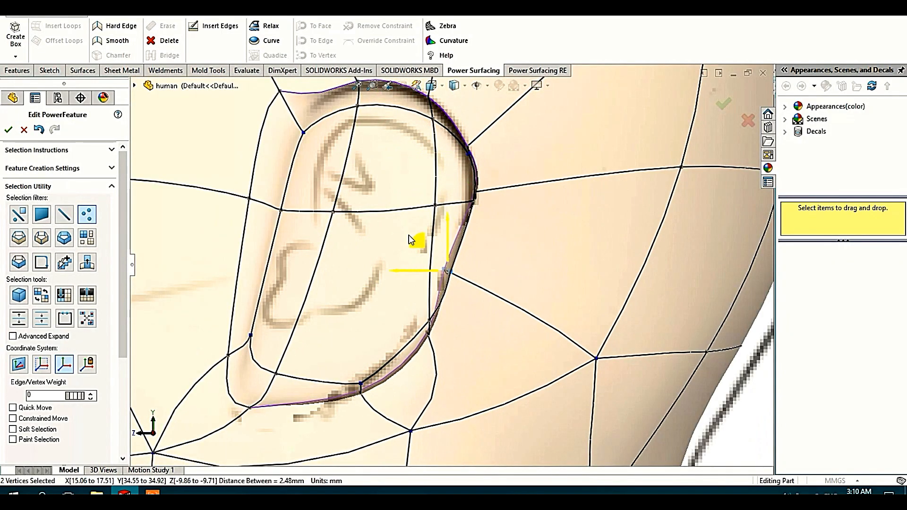
Step: Reposition the vertices at the ear's upper front corner and lower end to follow the side sketch
{"action": "scroll", "coordinate": [373, 297], "scroll_direction": "up", "scroll_amount": 5}
{"action": "scroll", "coordinate": [461, 259], "scroll_direction": "down", "scroll_amount": 5}
{"action": "left_click", "coordinate": [358, 178]}
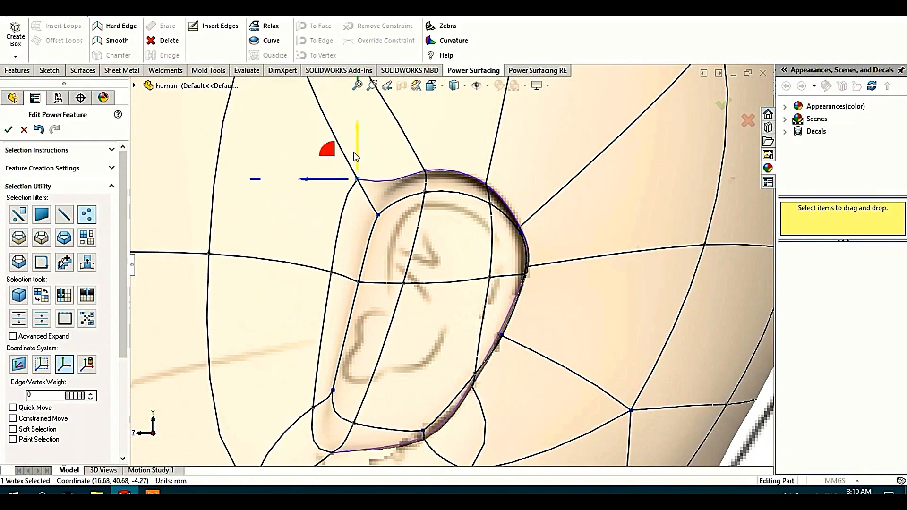
{"action": "scroll", "coordinate": [451, 316], "scroll_direction": "up", "scroll_amount": 3}
{"action": "scroll", "coordinate": [439, 349], "scroll_direction": "down", "scroll_amount": 3}
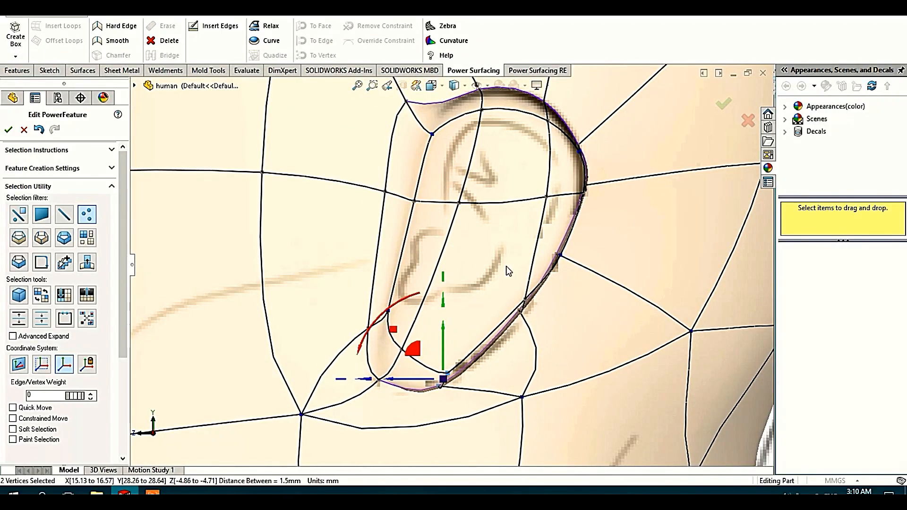
{"action": "left_click_drag", "start_coordinate": [501, 278], "coordinate": [505, 279]}
{"action": "scroll", "coordinate": [505, 276], "scroll_direction": "up", "scroll_amount": 6}
{"action": "left_click", "coordinate": [558, 224]}
{"action": "scroll", "coordinate": [513, 207], "scroll_direction": "down", "scroll_amount": 3}
Step: In the front view, shift the ear's upper and lower front vertices sideways to refine how far the ear stands out
{"action": "key", "text": "ctrl+1"}
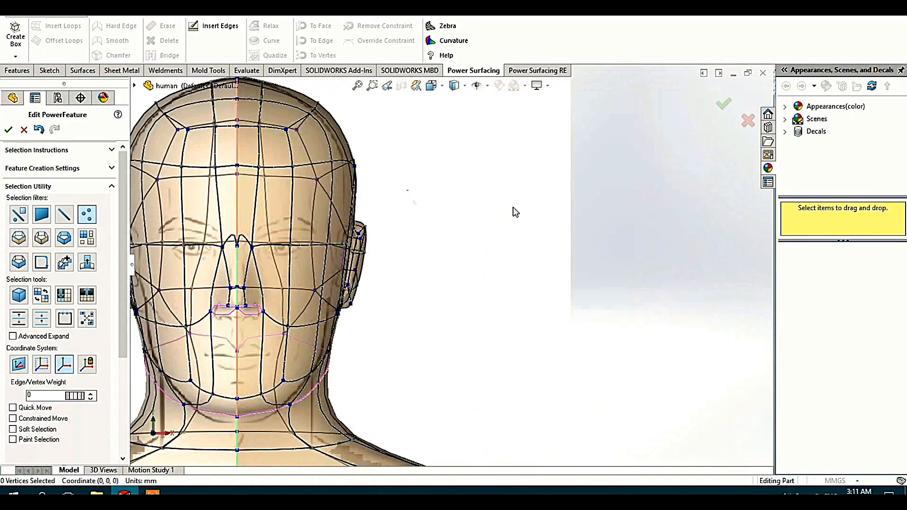
{"action": "scroll", "coordinate": [362, 236], "scroll_direction": "down", "scroll_amount": 5}
{"action": "scroll", "coordinate": [458, 208], "scroll_direction": "up", "scroll_amount": 3}
{"action": "scroll", "coordinate": [455, 291], "scroll_direction": "down", "scroll_amount": 2}
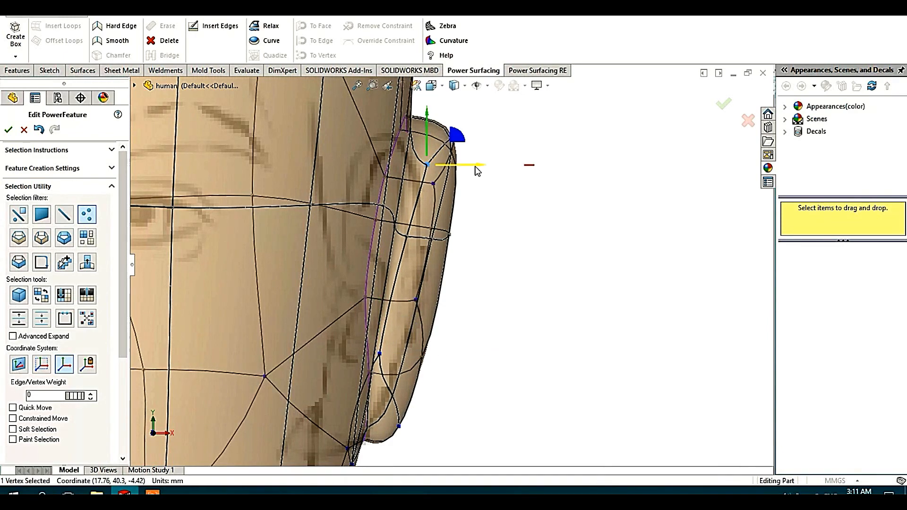
{"action": "scroll", "coordinate": [400, 402], "scroll_direction": "down", "scroll_amount": 2}
{"action": "left_click_drag", "start_coordinate": [424, 383], "coordinate": [407, 383]}
{"action": "scroll", "coordinate": [530, 222], "scroll_direction": "up", "scroll_amount": 10}
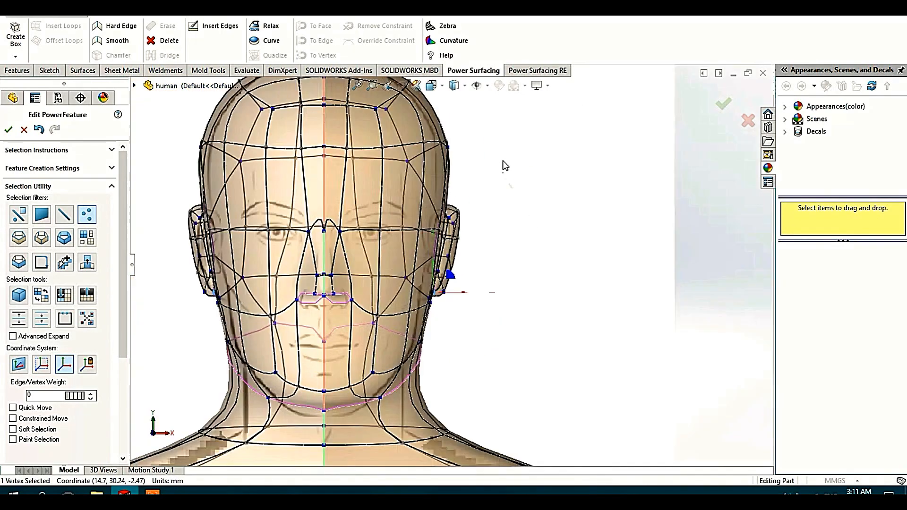
{"action": "left_click", "coordinate": [508, 189]}
Step: Examine the reshaped ear and the whole bust from several sides
{"action": "middle_click_drag", "start_coordinate": [519, 264], "coordinate": [439, 243]}
{"action": "scroll", "coordinate": [440, 243], "scroll_direction": "down", "scroll_amount": 7}
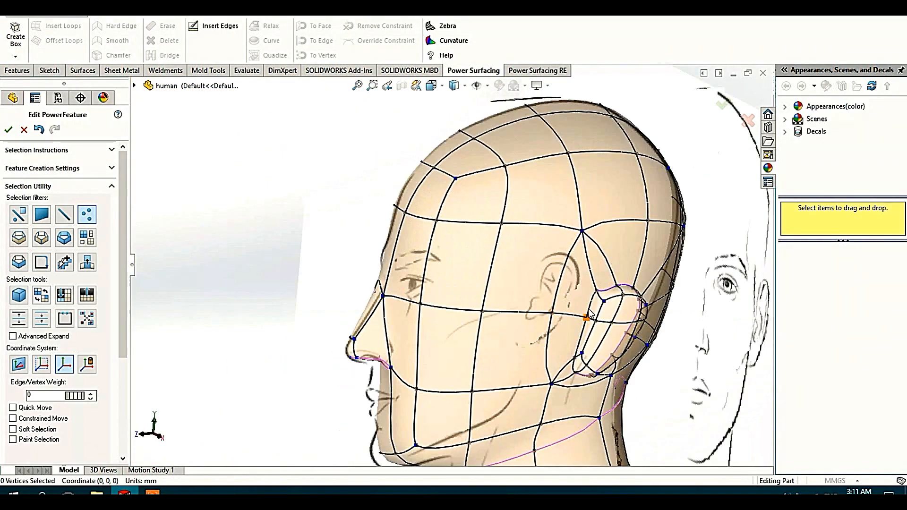
{"action": "middle_click_drag", "start_coordinate": [589, 318], "coordinate": [558, 259]}
{"action": "scroll", "coordinate": [553, 264], "scroll_direction": "up", "scroll_amount": 7}
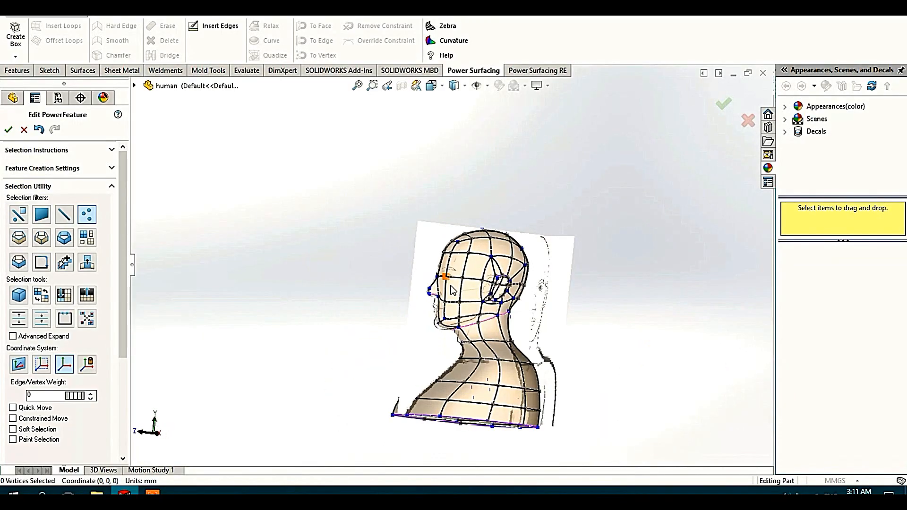
{"action": "middle_click_drag", "start_coordinate": [451, 289], "coordinate": [519, 319]}
{"action": "left_click", "coordinate": [448, 133]}
{"action": "scroll", "coordinate": [513, 312], "scroll_direction": "down", "scroll_amount": 7}
{"action": "scroll", "coordinate": [487, 260], "scroll_direction": "up", "scroll_amount": 1}
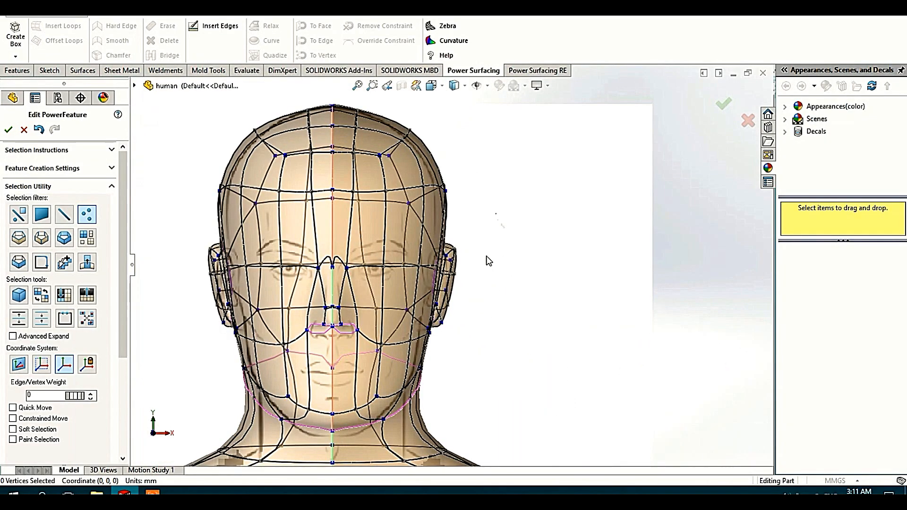
Step: Try to insert edges across the upper part of the ear's outer face in the control mesh, and undo them
{"action": "left_click", "coordinate": [442, 85]}
{"action": "left_click", "coordinate": [463, 133]}
{"action": "scroll", "coordinate": [522, 270], "scroll_direction": "down", "scroll_amount": 5}
{"action": "scroll", "coordinate": [522, 271], "scroll_direction": "down", "scroll_amount": 2}
{"action": "right_click", "coordinate": [499, 265]}
{"action": "left_click", "coordinate": [535, 301]}
{"action": "scroll", "coordinate": [535, 288], "scroll_direction": "up", "scroll_amount": 4}
{"action": "scroll", "coordinate": [552, 273], "scroll_direction": "down", "scroll_amount": 2}
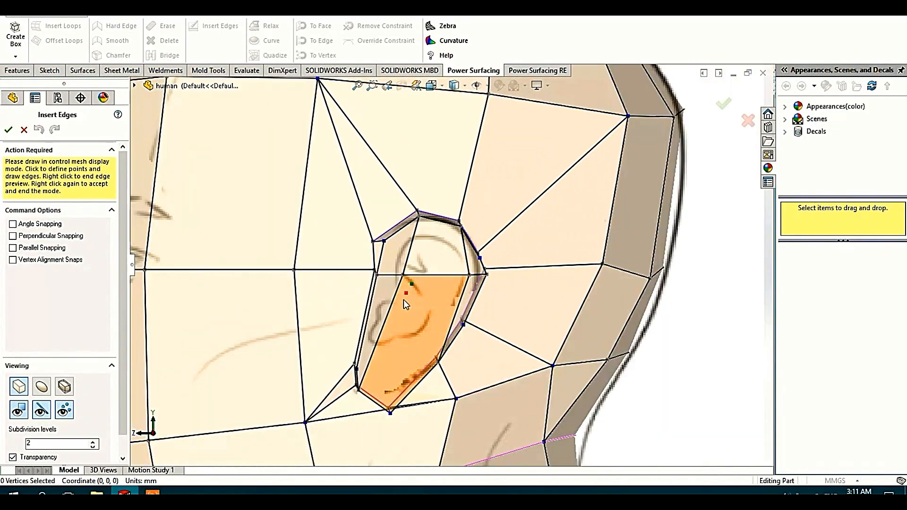
{"action": "scroll", "coordinate": [404, 283], "scroll_direction": "down", "scroll_amount": 3}
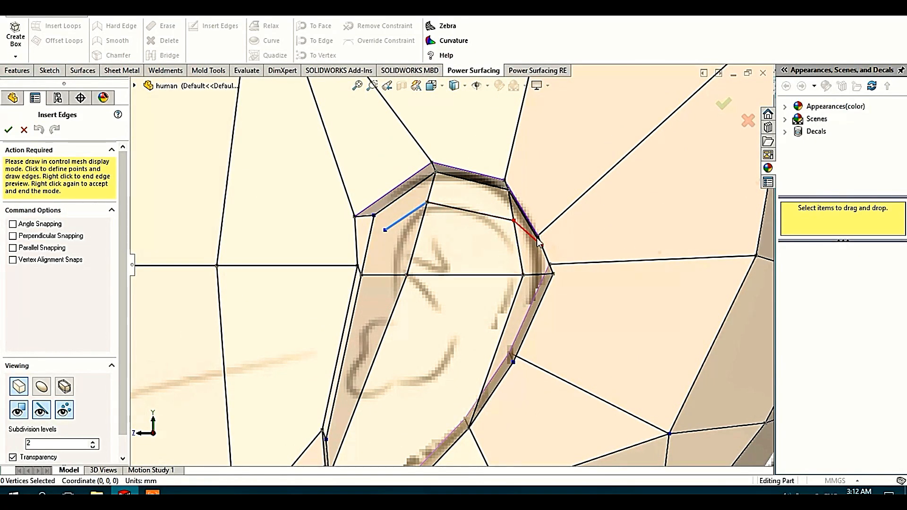
{"action": "right_click", "coordinate": [508, 243]}
{"action": "right_click", "coordinate": [508, 243]}
{"action": "scroll", "coordinate": [472, 236], "scroll_direction": "up", "scroll_amount": 6}
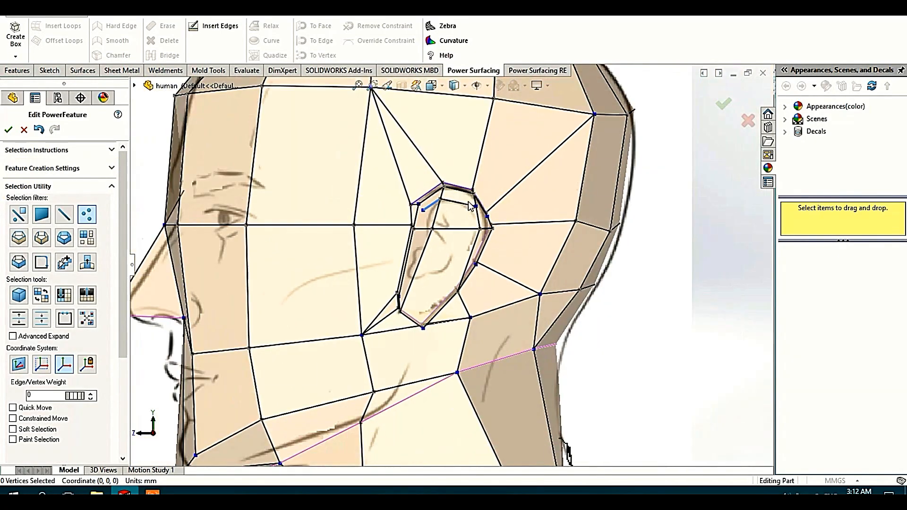
{"action": "left_click", "coordinate": [38, 130]}
Step: Adjust the control mesh vertices along the ear's rear edge and lower tip to match the sketched ear
{"action": "scroll", "coordinate": [661, 210], "scroll_direction": "up", "scroll_amount": 4}
{"action": "scroll", "coordinate": [425, 231], "scroll_direction": "down", "scroll_amount": 7}
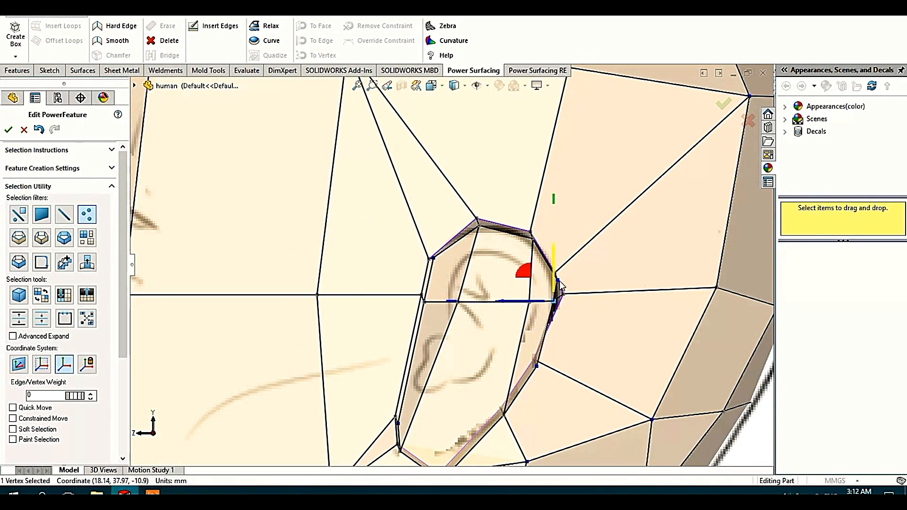
{"action": "scroll", "coordinate": [558, 281], "scroll_direction": "down", "scroll_amount": 2}
{"action": "left_click", "coordinate": [538, 291]}
{"action": "left_click_drag", "start_coordinate": [503, 300], "coordinate": [503, 300]}
{"action": "middle_click_drag", "start_coordinate": [482, 265], "coordinate": [460, 202], "text": "ctrl"}
{"action": "left_click", "coordinate": [475, 344]}
{"action": "left_click_drag", "start_coordinate": [446, 316], "coordinate": [442, 310]}
{"action": "middle_click_drag", "start_coordinate": [427, 424], "coordinate": [439, 329], "text": "ctrl"}
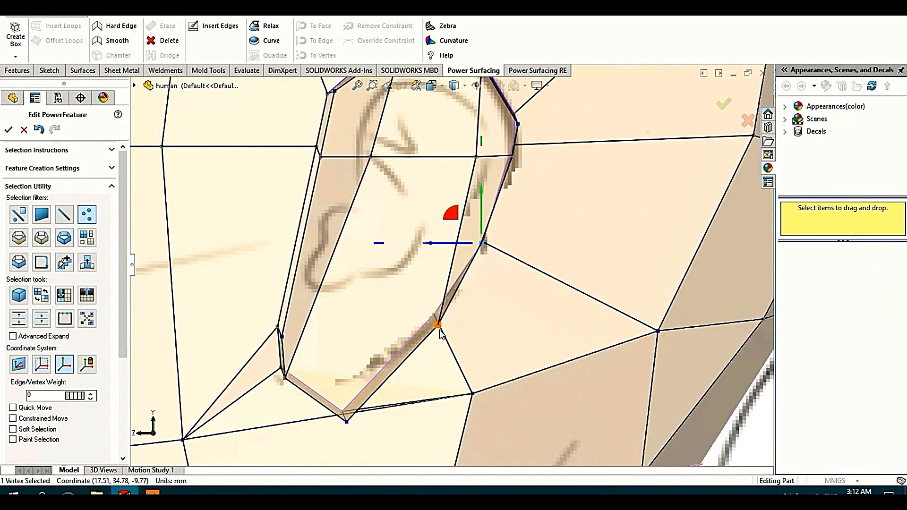
{"action": "scroll", "coordinate": [317, 388], "scroll_direction": "up", "scroll_amount": 5}
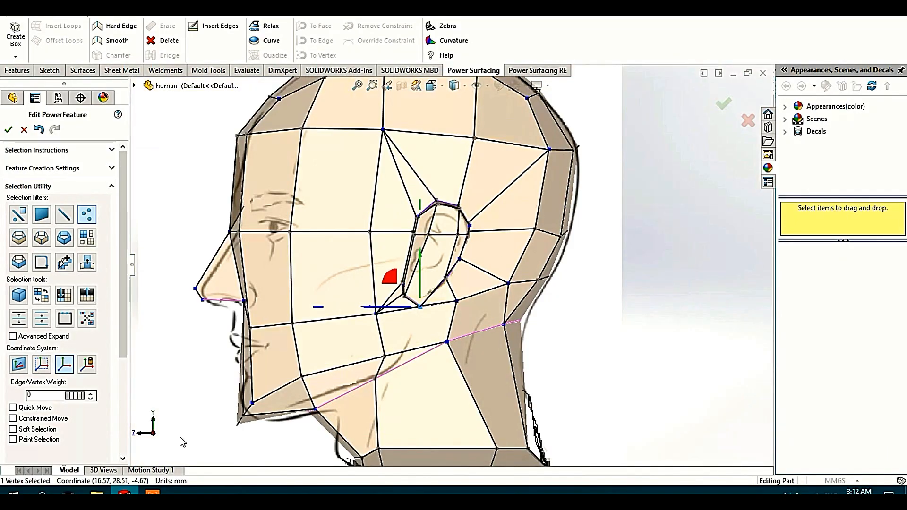
Step: Adjust the control mesh vertices at the lower front corner of the ear
{"action": "left_click", "coordinate": [726, 177]}
{"action": "scroll", "coordinate": [421, 307], "scroll_direction": "down", "scroll_amount": 7}
{"action": "left_click_drag", "start_coordinate": [409, 289], "coordinate": [439, 317]}
{"action": "left_click_drag", "start_coordinate": [395, 266], "coordinate": [392, 255]}
{"action": "left_click", "coordinate": [338, 213]}
{"action": "scroll", "coordinate": [453, 264], "scroll_direction": "up", "scroll_amount": 3}
Step: Examine the underside of the ear and the shape of the head and shoulders from several angles
{"action": "middle_click_drag", "start_coordinate": [486, 246], "coordinate": [477, 198]}
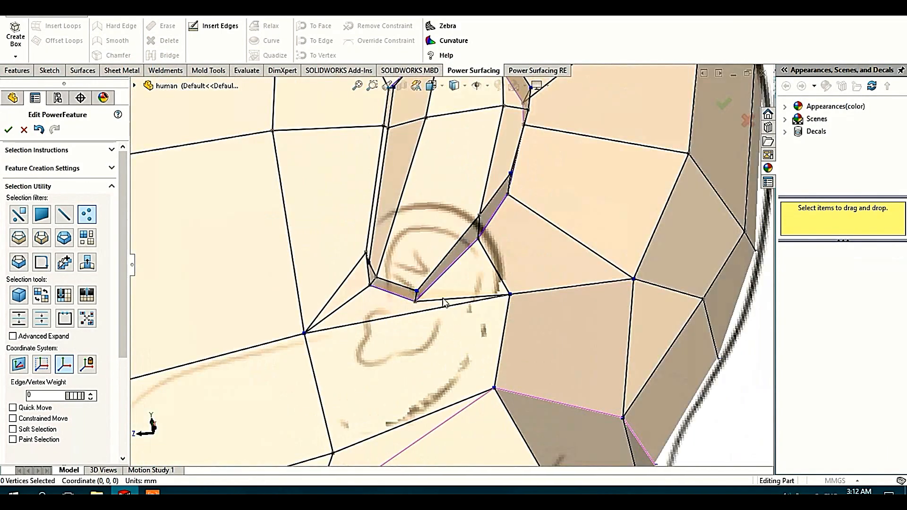
{"action": "scroll", "coordinate": [444, 302], "scroll_direction": "up", "scroll_amount": 3}
{"action": "scroll", "coordinate": [364, 347], "scroll_direction": "down", "scroll_amount": 5}
{"action": "scroll", "coordinate": [364, 346], "scroll_direction": "up", "scroll_amount": 6}
{"action": "middle_click_drag", "start_coordinate": [410, 236], "coordinate": [432, 210]}
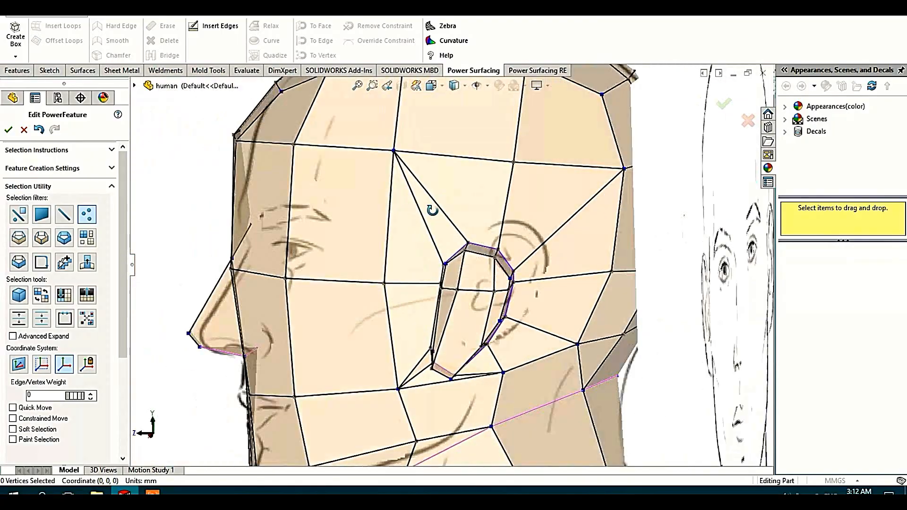
{"action": "scroll", "coordinate": [432, 210], "scroll_direction": "up", "scroll_amount": 3}
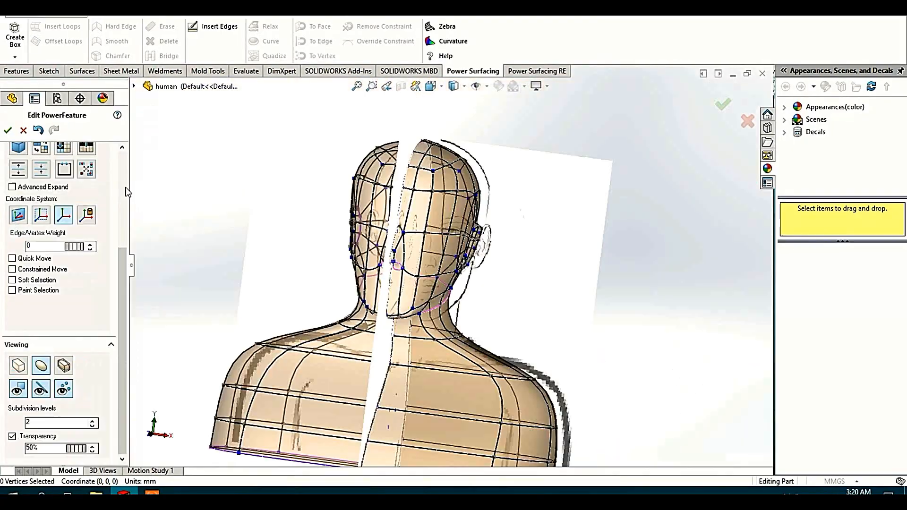
{"action": "scroll", "coordinate": [64, 302], "scroll_direction": "up", "scroll_amount": 3}
{"action": "scroll", "coordinate": [637, 230], "scroll_direction": "down", "scroll_amount": 3}
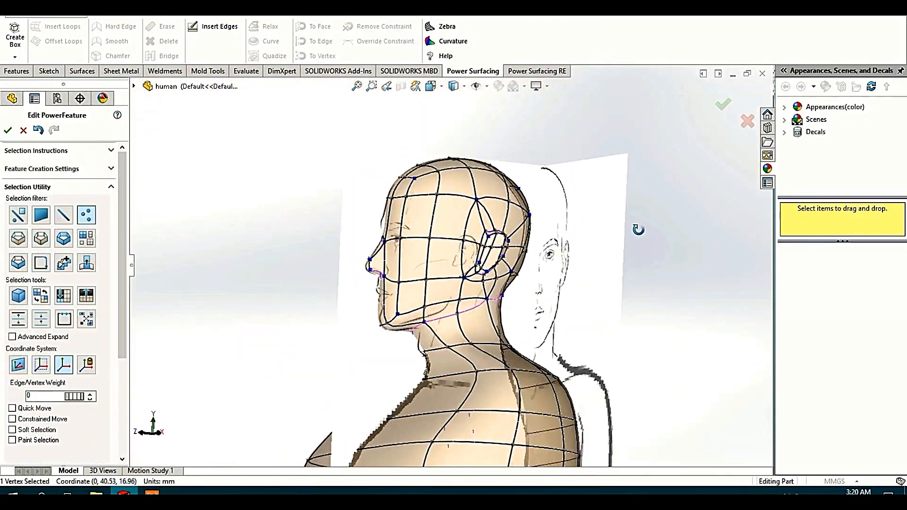
{"action": "middle_click_drag", "start_coordinate": [638, 229], "coordinate": [680, 200]}
{"action": "scroll", "coordinate": [447, 320], "scroll_direction": "up", "scroll_amount": 3}
{"action": "middle_click_drag", "start_coordinate": [447, 320], "coordinate": [476, 312]}
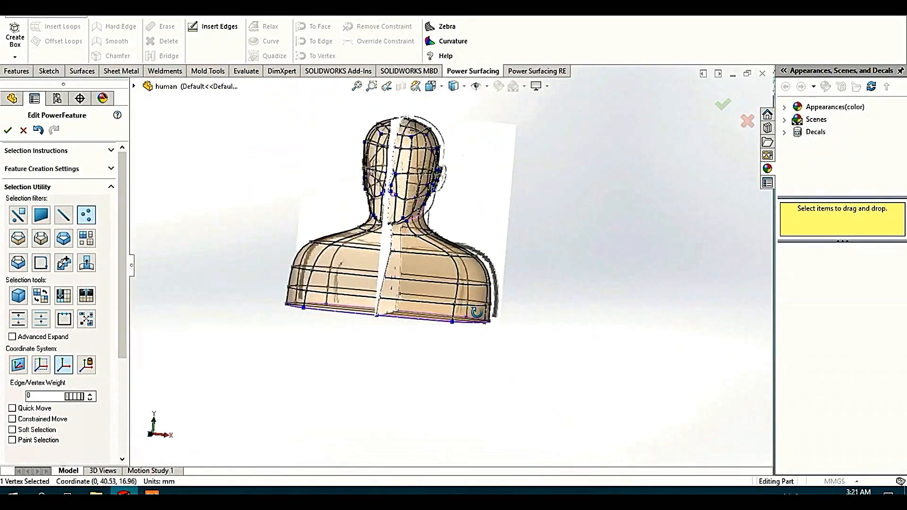
Step: Insert a vertical edge loop down the chest across the five horizontal edges beside the centre line
{"action": "left_click", "coordinate": [41, 238]}
{"action": "scroll", "coordinate": [453, 257], "scroll_direction": "down", "scroll_amount": 2}
{"action": "left_click", "coordinate": [63, 215]}
{"action": "scroll", "coordinate": [387, 302], "scroll_direction": "down", "scroll_amount": 1}
{"action": "left_click", "coordinate": [373, 216]}
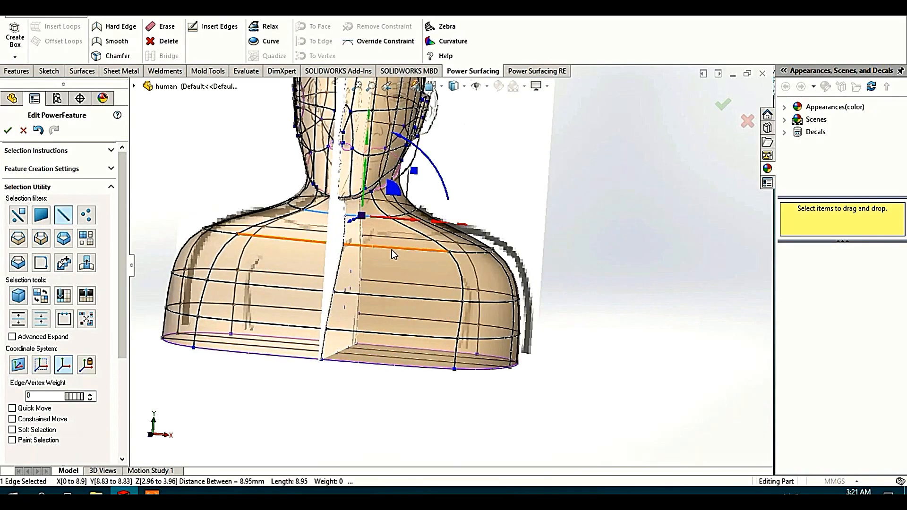
{"action": "left_click", "coordinate": [389, 247], "text": "ctrl"}
{"action": "left_click", "coordinate": [394, 296], "text": "ctrl"}
{"action": "left_click", "coordinate": [397, 334], "text": "ctrl"}
{"action": "left_click", "coordinate": [388, 365], "text": "ctrl"}
{"action": "right_click", "coordinate": [388, 364]}
{"action": "left_click", "coordinate": [403, 380]}
{"action": "middle_click_drag", "start_coordinate": [426, 259], "coordinate": [355, 229]}
{"action": "left_click", "coordinate": [8, 130]}
Step: Select and adjust the new loop's vertices where the neck meets the shoulder
{"action": "left_click", "coordinate": [86, 216]}
{"action": "middle_click_drag", "start_coordinate": [494, 236], "coordinate": [441, 243]}
{"action": "left_click", "coordinate": [418, 241]}
{"action": "middle_click_drag", "start_coordinate": [467, 246], "coordinate": [425, 227]}
{"action": "left_click", "coordinate": [425, 241], "text": "ctrl"}
{"action": "left_click_drag", "start_coordinate": [408, 231], "coordinate": [396, 239]}
{"action": "middle_click_drag", "start_coordinate": [400, 239], "coordinate": [472, 246]}
{"action": "left_click", "coordinate": [431, 253]}
Step: Switch to the control mesh display and adjust the individual vertices around the base of the neck and shoulder
{"action": "left_click_drag", "start_coordinate": [122, 337], "coordinate": [121, 418]}
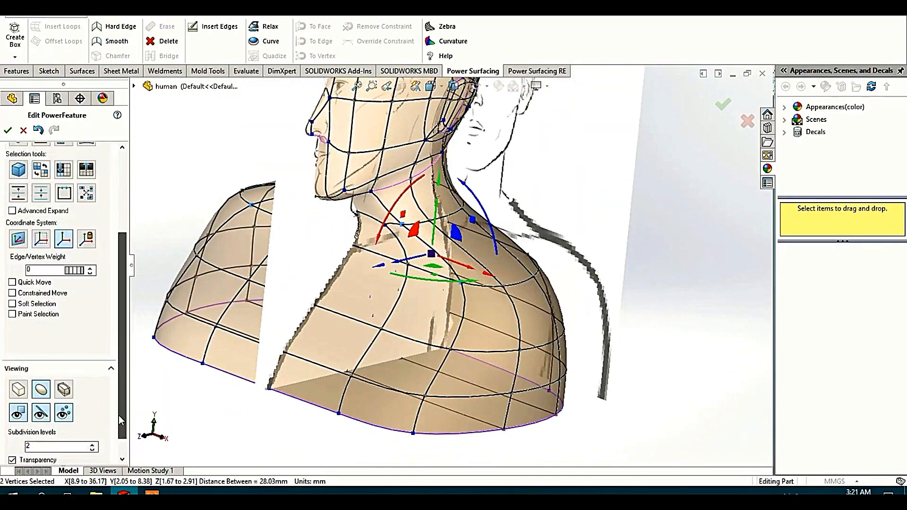
{"action": "left_click", "coordinate": [18, 389]}
{"action": "left_click", "coordinate": [432, 252]}
{"action": "middle_click_drag", "start_coordinate": [472, 246], "coordinate": [400, 364]}
{"action": "scroll", "coordinate": [403, 333], "scroll_direction": "up", "scroll_amount": 3}
{"action": "scroll", "coordinate": [403, 333], "scroll_direction": "down", "scroll_amount": 4}
{"action": "left_click", "coordinate": [390, 319]}
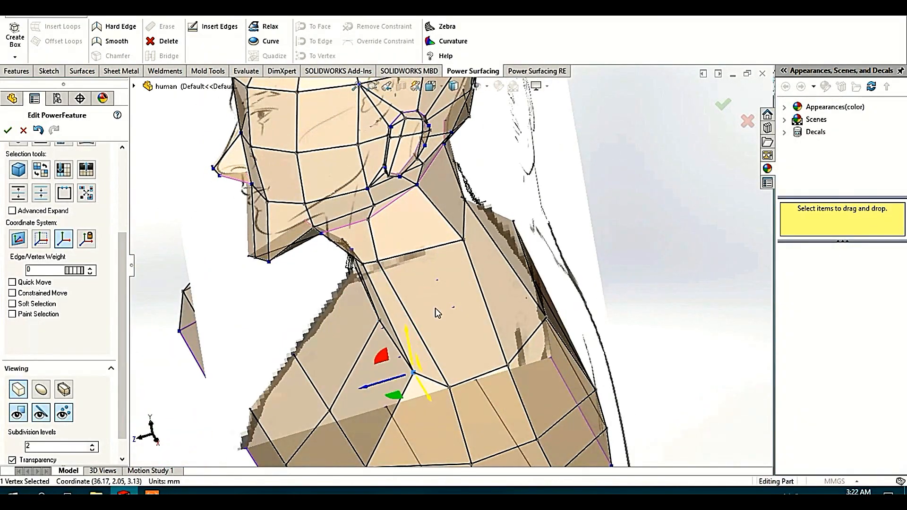
{"action": "middle_click_drag", "start_coordinate": [437, 313], "coordinate": [389, 251]}
{"action": "scroll", "coordinate": [390, 264], "scroll_direction": "down", "scroll_amount": 3}
{"action": "left_click", "coordinate": [410, 286]}
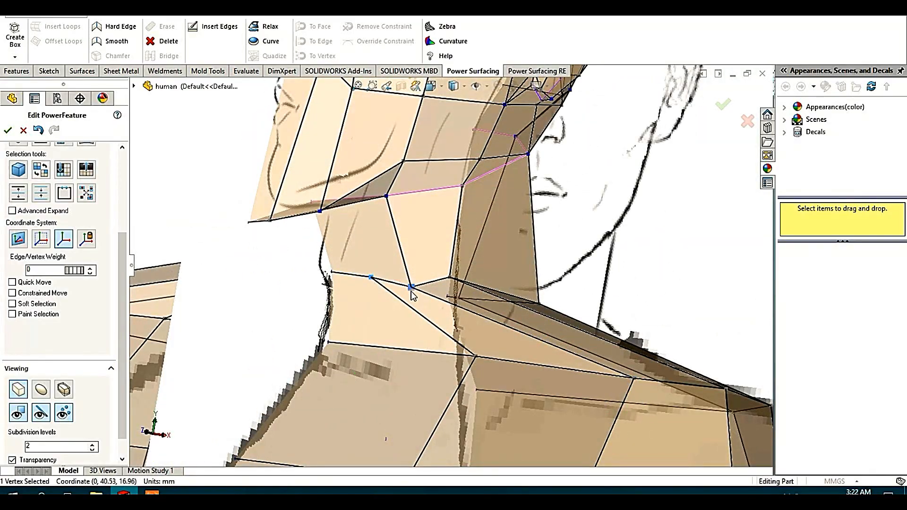
Step: Return to the smooth surface display and examine the bust from the front and the side
{"action": "scroll", "coordinate": [437, 236], "scroll_direction": "up", "scroll_amount": 5}
{"action": "left_click", "coordinate": [41, 390]}
{"action": "middle_click_drag", "start_coordinate": [550, 250], "coordinate": [609, 250]}
{"action": "left_click", "coordinate": [609, 251]}
{"action": "scroll", "coordinate": [430, 206], "scroll_direction": "down", "scroll_amount": 4}
{"action": "left_click", "coordinate": [432, 87]}
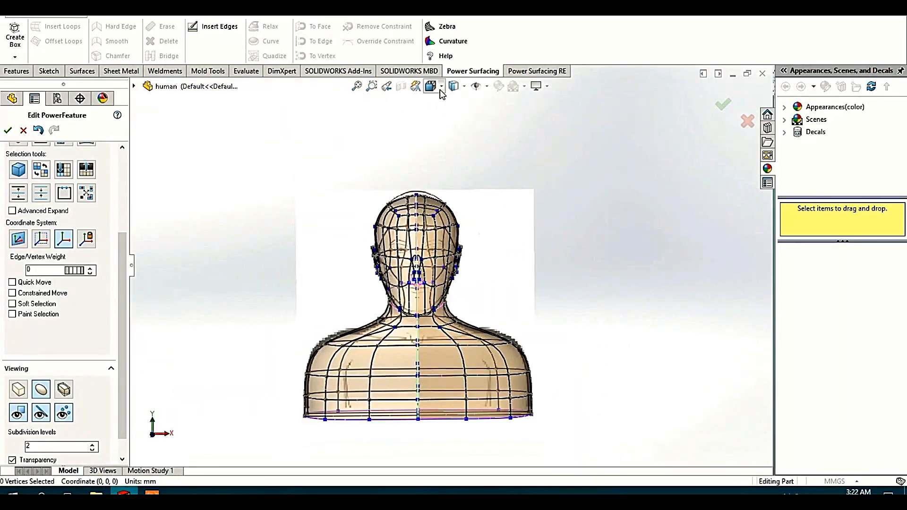
{"action": "scroll", "coordinate": [424, 254], "scroll_direction": "down", "scroll_amount": 6}
{"action": "scroll", "coordinate": [517, 250], "scroll_direction": "up", "scroll_amount": 2}
{"action": "key", "text": "ctrl+4"}
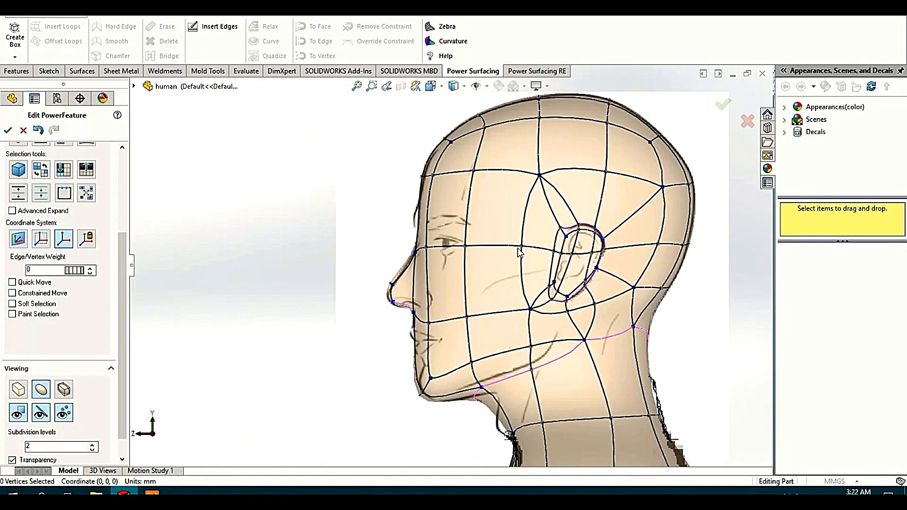
Step: Insert one edge loop across the lower cheek, running from the front of the face to below the ear
{"action": "scroll", "coordinate": [471, 350], "scroll_direction": "down", "scroll_amount": 5}
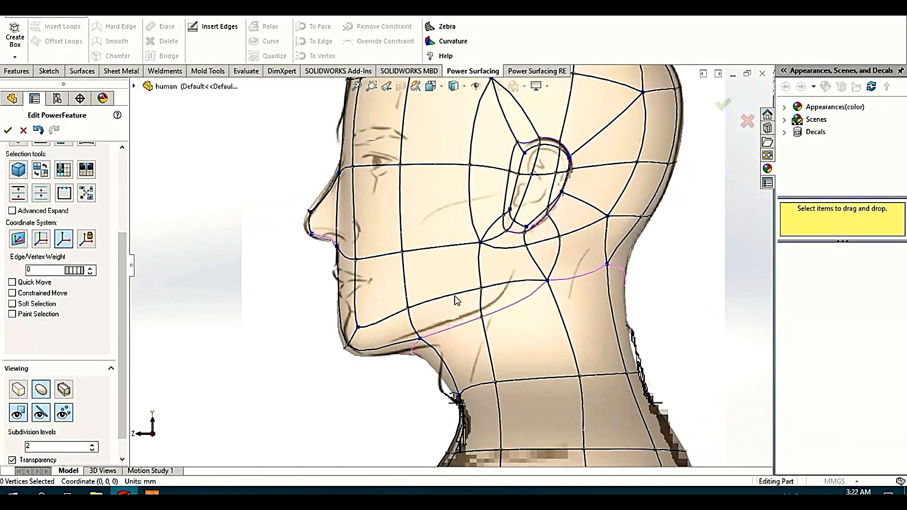
{"action": "scroll", "coordinate": [87, 344], "scroll_direction": "up", "scroll_amount": 3}
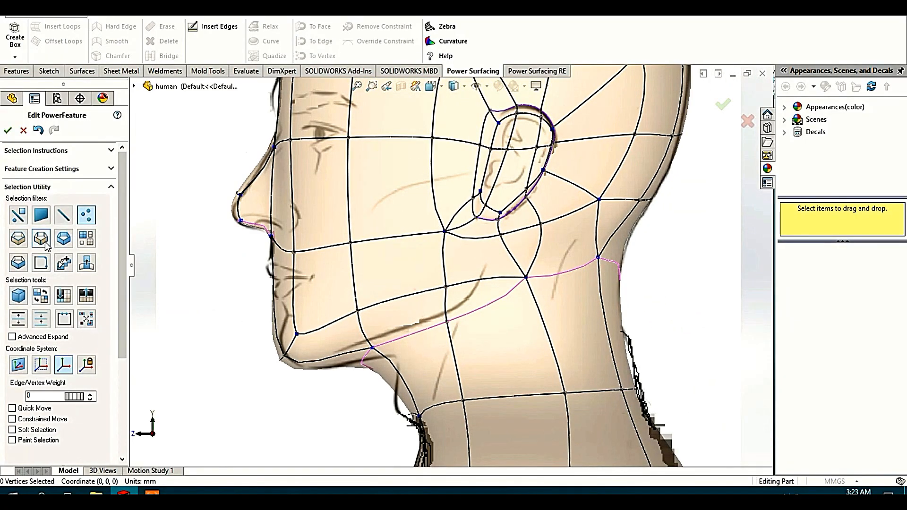
{"action": "left_click", "coordinate": [303, 298]}
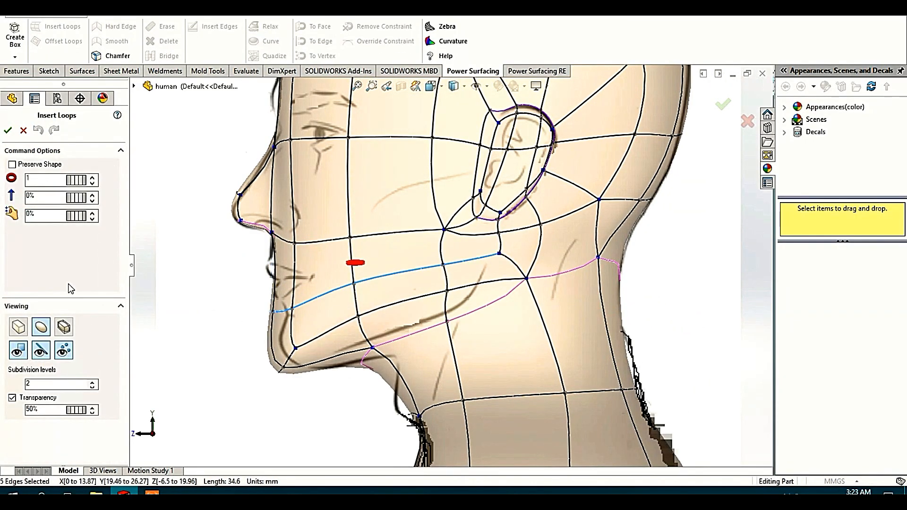
{"action": "left_click", "coordinate": [8, 131]}
{"action": "scroll", "coordinate": [432, 189], "scroll_direction": "up", "scroll_amount": 3}
{"action": "scroll", "coordinate": [365, 257], "scroll_direction": "down", "scroll_amount": 4}
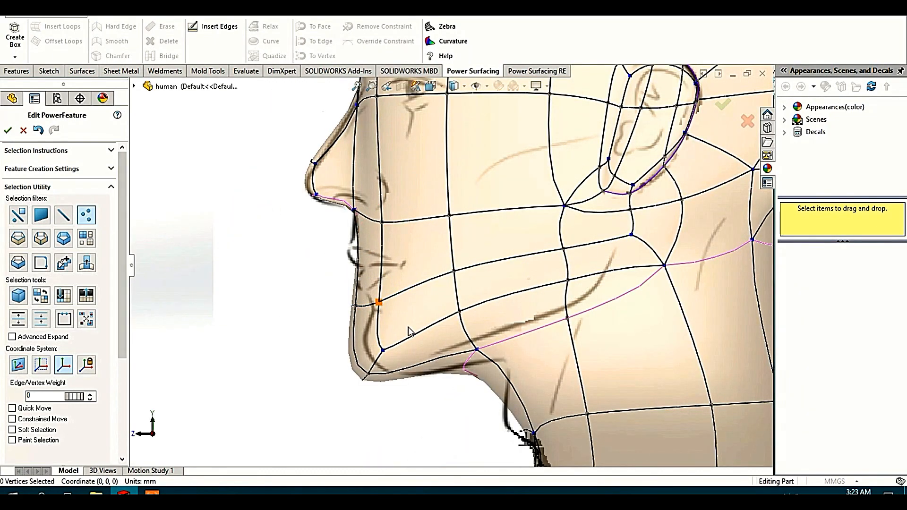
Step: Raise the new cheek loop's vertices to the height of the sketched mouth line in the side view
{"action": "scroll", "coordinate": [404, 324], "scroll_direction": "up", "scroll_amount": 5}
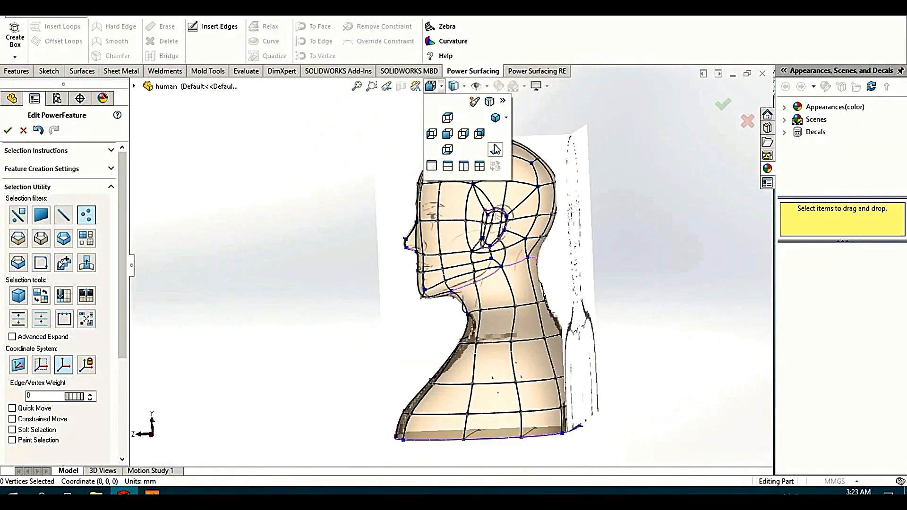
{"action": "scroll", "coordinate": [364, 279], "scroll_direction": "down", "scroll_amount": 5}
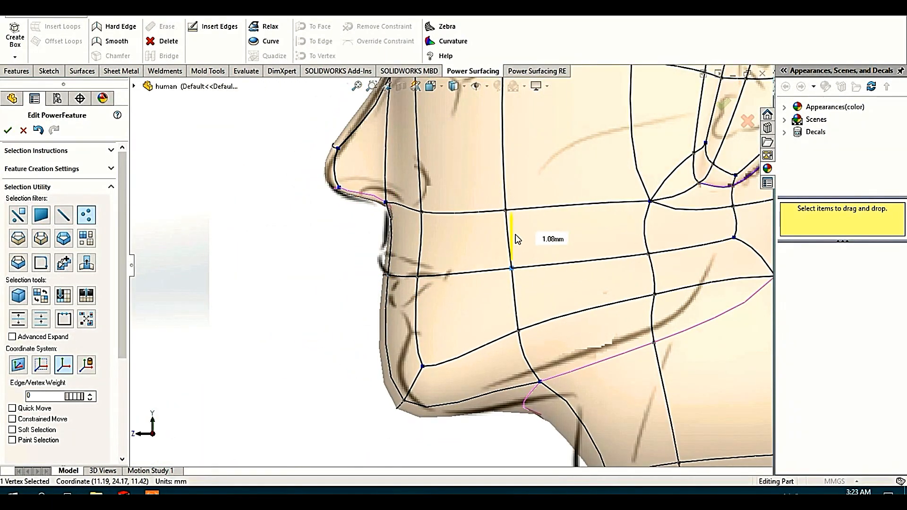
{"action": "scroll", "coordinate": [417, 294], "scroll_direction": "up", "scroll_amount": 2}
{"action": "scroll", "coordinate": [423, 326], "scroll_direction": "down", "scroll_amount": 2}
{"action": "scroll", "coordinate": [422, 321], "scroll_direction": "up", "scroll_amount": 1}
{"action": "left_click", "coordinate": [418, 272]}
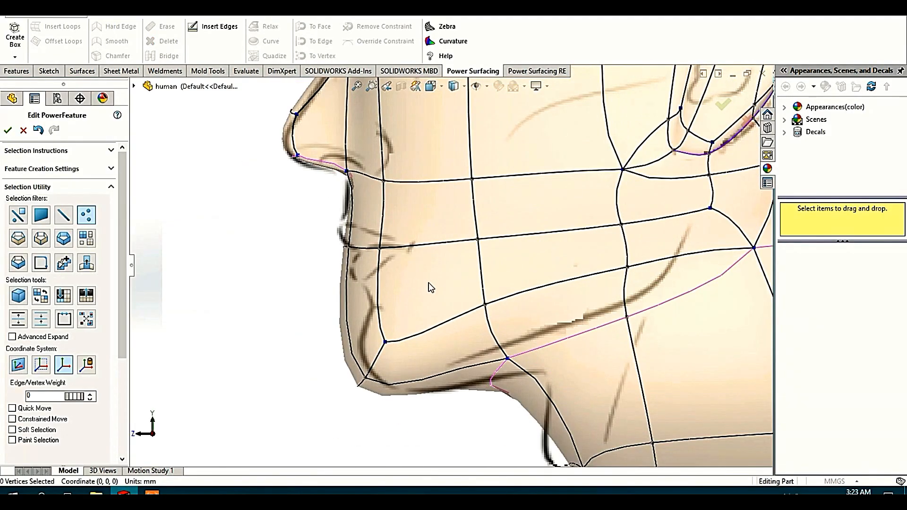
Step: Select the edges between the mouth line and jaw line and insert one edge loop across the chin and lower cheek
{"action": "scroll", "coordinate": [374, 279], "scroll_direction": "up", "scroll_amount": 1}
{"action": "key", "text": "e"}
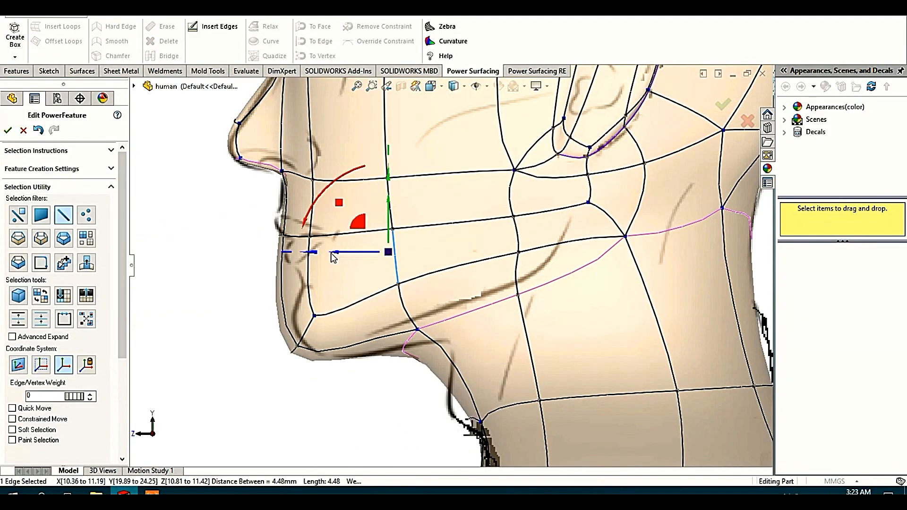
{"action": "scroll", "coordinate": [349, 277], "scroll_direction": "up", "scroll_amount": 3}
{"action": "middle_click_drag", "start_coordinate": [349, 278], "coordinate": [448, 271]}
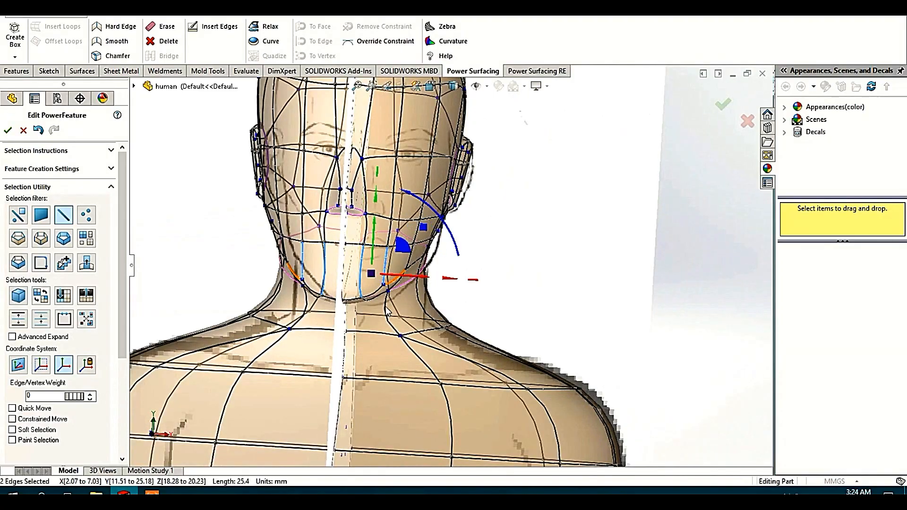
{"action": "middle_click_drag", "start_coordinate": [386, 309], "coordinate": [326, 303]}
{"action": "scroll", "coordinate": [429, 259], "scroll_direction": "down", "scroll_amount": 2}
{"action": "left_click", "coordinate": [432, 260], "text": "ctrl"}
{"action": "key", "text": "i"}
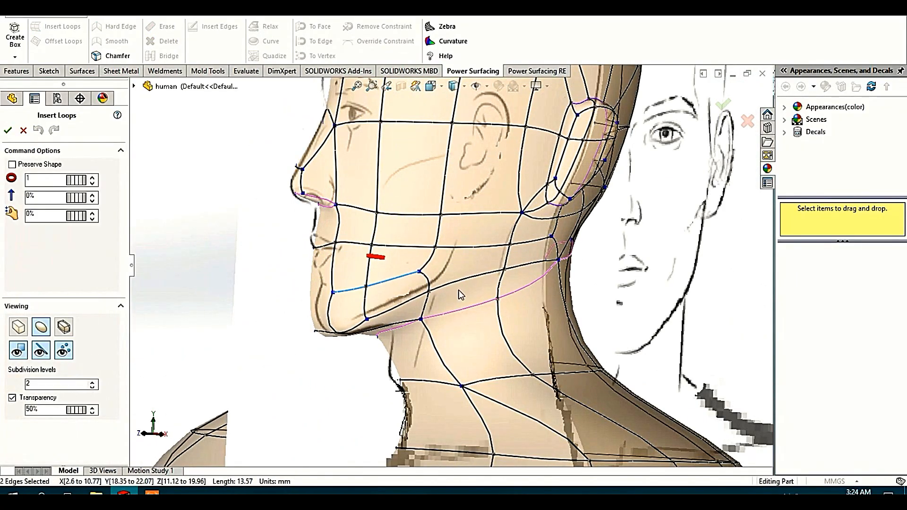
{"action": "key", "text": "Return"}
Step: Insert an edge joining the new loop's rear end to the vertex below the ear and restore the smooth surface display
{"action": "left_click", "coordinate": [502, 294]}
{"action": "left_click", "coordinate": [432, 266]}
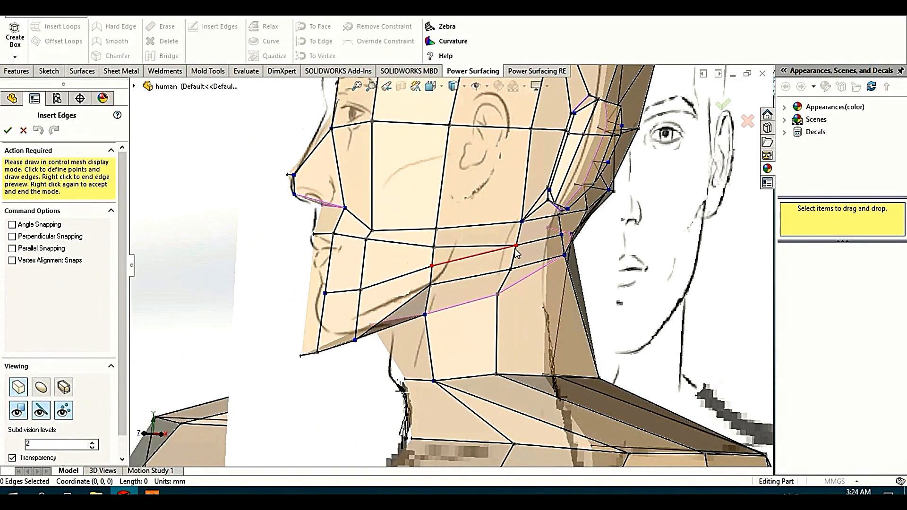
{"action": "left_click", "coordinate": [41, 449]}
{"action": "middle_click_drag", "start_coordinate": [425, 212], "coordinate": [396, 309]}
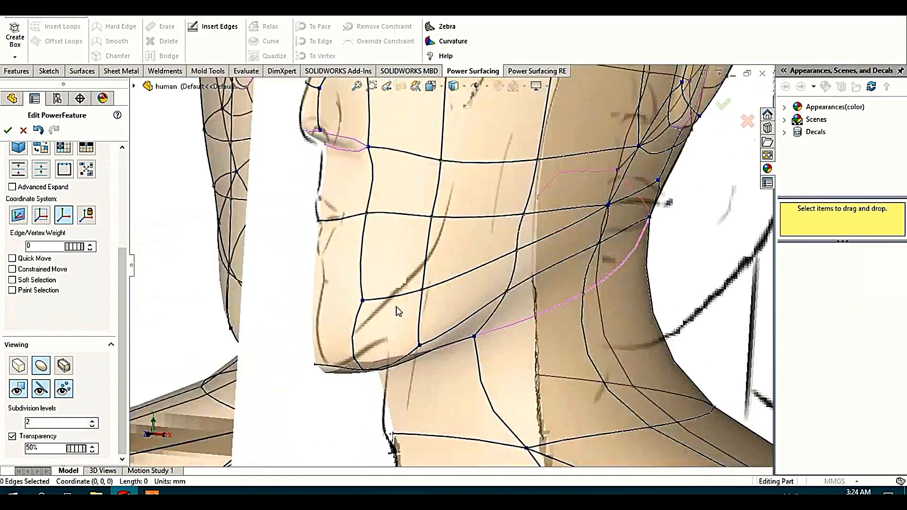
{"action": "scroll", "coordinate": [397, 310], "scroll_direction": "up", "scroll_amount": 2}
{"action": "right_click", "coordinate": [396, 310]}
{"action": "left_click", "coordinate": [438, 296]}
{"action": "right_click", "coordinate": [310, 258]}
{"action": "right_click", "coordinate": [309, 258]}
{"action": "mouse_move", "coordinate": [321, 264]}
{"action": "middle_mouse_down"}
{"action": "mouse_move", "coordinate": [403, 279]}
{"action": "mouse_move", "coordinate": [321, 272]}
{"action": "middle_mouse_up"}
{"action": "left_click_drag", "start_coordinate": [123, 320], "coordinate": [123, 404]}
{"action": "left_click", "coordinate": [41, 383]}
Step: Move the chin's lowest edges back onto the sketched chin outline in the side view
{"action": "scroll", "coordinate": [437, 212], "scroll_direction": "up", "scroll_amount": 5}
{"action": "middle_click_drag", "start_coordinate": [552, 196], "coordinate": [487, 191]}
{"action": "left_click", "coordinate": [432, 87]}
{"action": "left_click", "coordinate": [468, 136]}
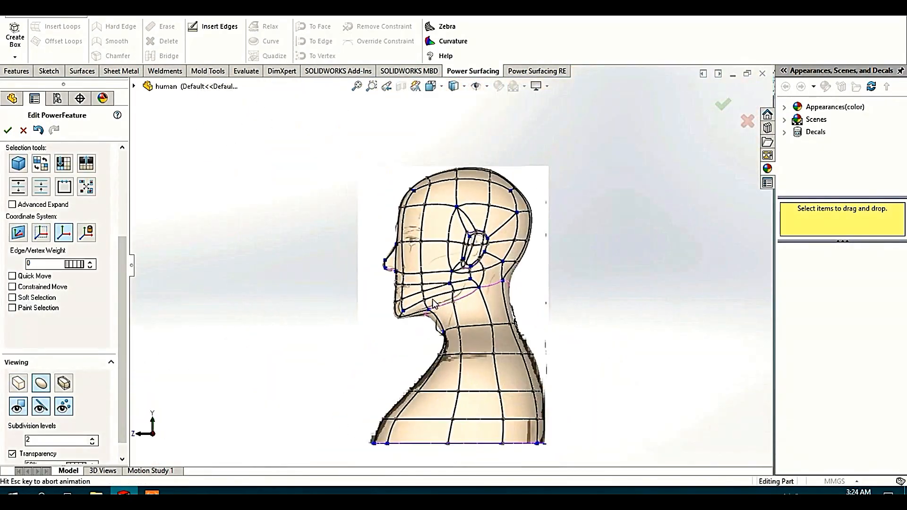
{"action": "scroll", "coordinate": [423, 290], "scroll_direction": "down", "scroll_amount": 8}
{"action": "left_click_drag", "start_coordinate": [321, 337], "coordinate": [354, 341]}
{"action": "scroll", "coordinate": [425, 281], "scroll_direction": "up", "scroll_amount": 2}
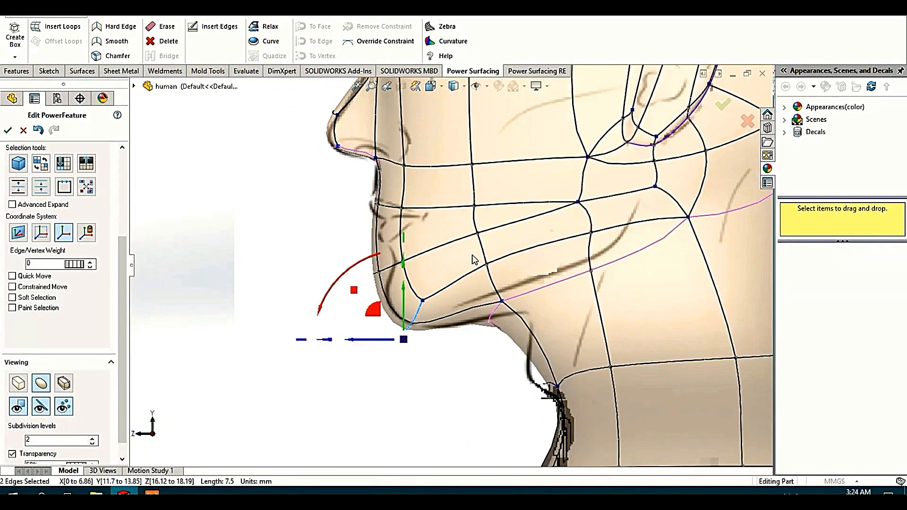
{"action": "scroll", "coordinate": [465, 261], "scroll_direction": "down", "scroll_amount": 3}
Step: Select the new loop's front vertices and move them back and down toward the sketched chin profile
{"action": "left_click", "coordinate": [301, 288]}
{"action": "left_click", "coordinate": [326, 278], "text": "ctrl"}
{"action": "left_click_drag", "start_coordinate": [122, 255], "coordinate": [122, 171]}
{"action": "left_click", "coordinate": [86, 215]}
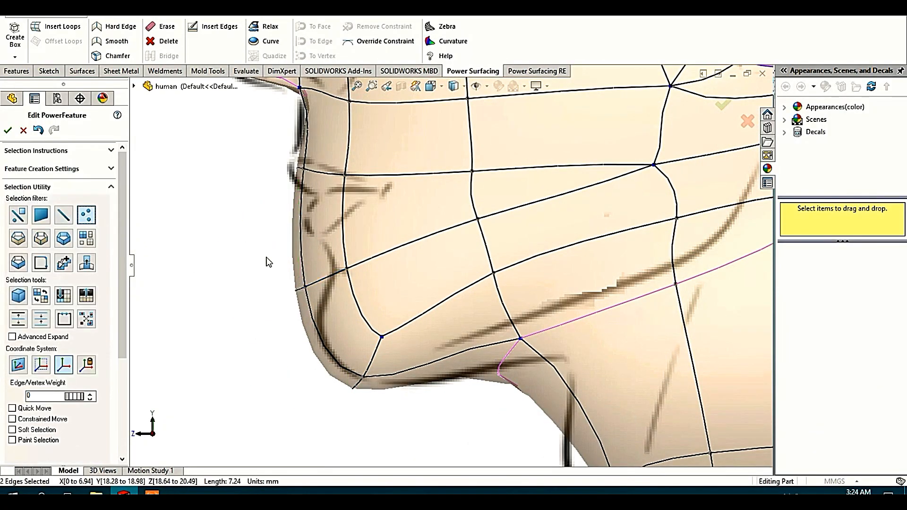
{"action": "mouse_move", "coordinate": [282, 259]}
{"action": "left_mouse_down"}
{"action": "mouse_move", "coordinate": [301, 250]}
{"action": "mouse_move", "coordinate": [294, 265]}
{"action": "left_mouse_up"}
{"action": "scroll", "coordinate": [557, 231], "scroll_direction": "up", "scroll_amount": 4}
{"action": "scroll", "coordinate": [566, 188], "scroll_direction": "down", "scroll_amount": 3}
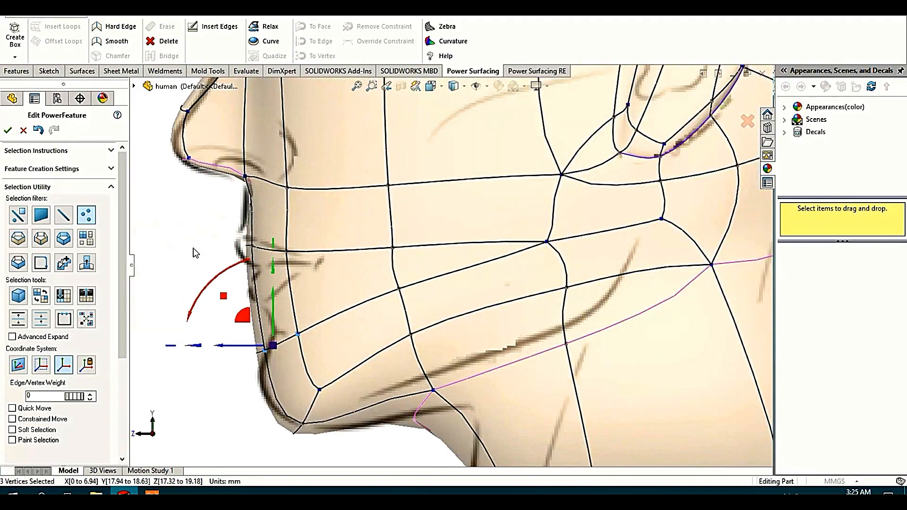
{"action": "left_click", "coordinate": [227, 255]}
{"action": "scroll", "coordinate": [443, 233], "scroll_direction": "up", "scroll_amount": 2}
Step: Adjust the vertices along the mouth line to the sketched mouth in the front view and check their fit from the side
{"action": "left_click", "coordinate": [137, 434]}
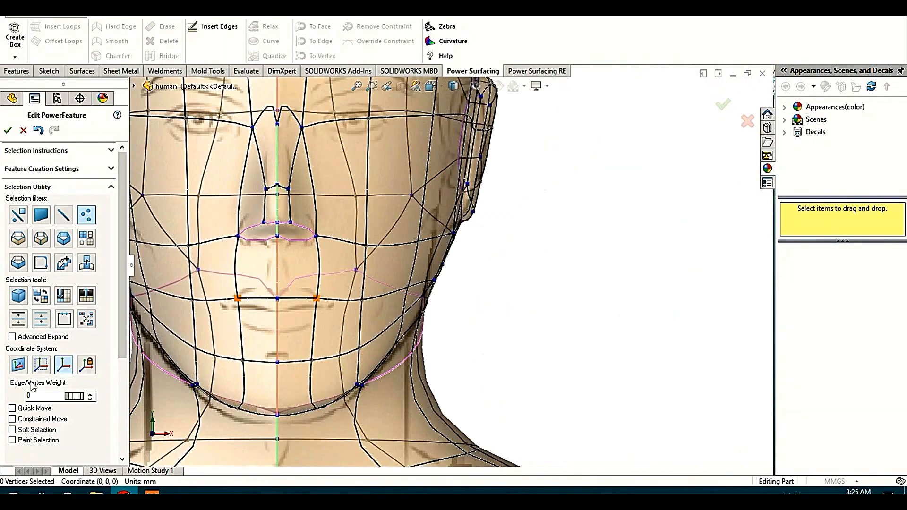
{"action": "scroll", "coordinate": [390, 259], "scroll_direction": "up", "scroll_amount": 1}
{"action": "scroll", "coordinate": [389, 259], "scroll_direction": "down", "scroll_amount": 2}
{"action": "left_click", "coordinate": [346, 295]}
{"action": "left_click_drag", "start_coordinate": [366, 265], "coordinate": [396, 303]}
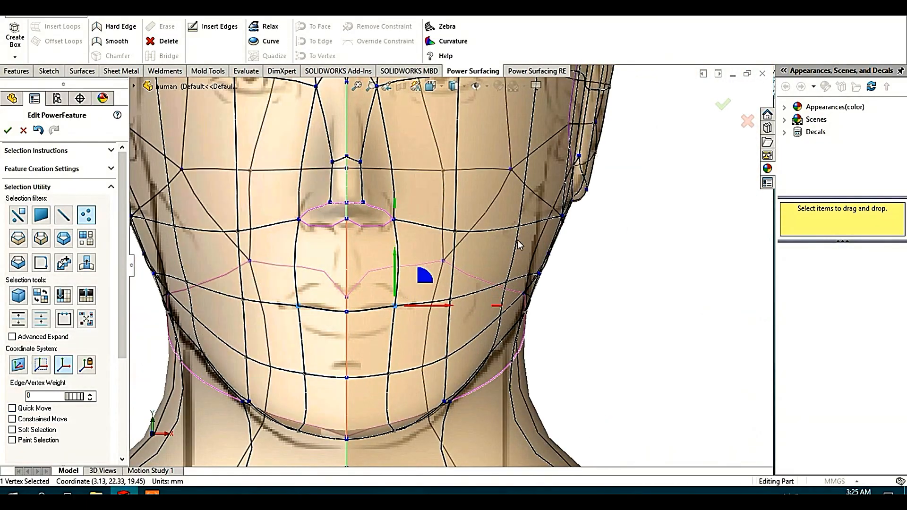
{"action": "key", "text": "ctrl+4"}
{"action": "scroll", "coordinate": [529, 267], "scroll_direction": "down", "scroll_amount": 4}
{"action": "scroll", "coordinate": [504, 274], "scroll_direction": "up", "scroll_amount": 2}
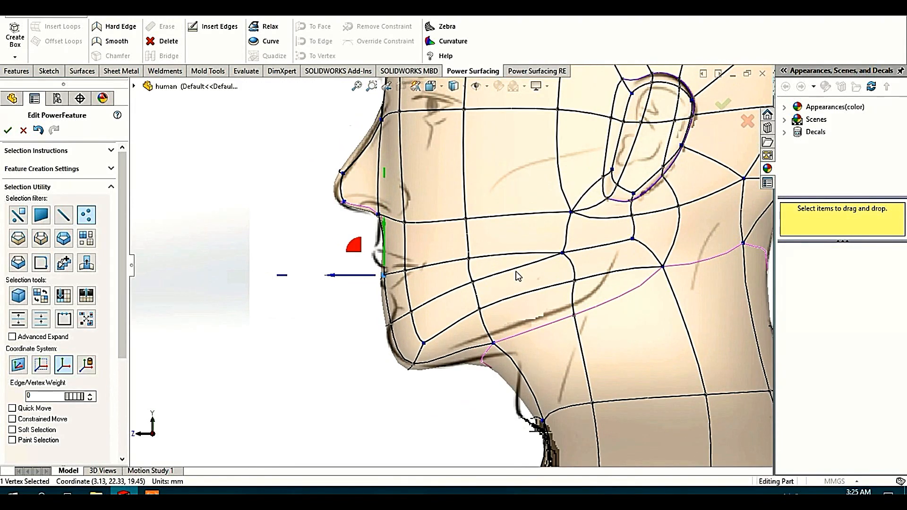
Step: Insert edges on the control mesh above and below the mouth line, converging at a point beyond the mouth corner
{"action": "scroll", "coordinate": [452, 261], "scroll_direction": "down", "scroll_amount": 3}
{"action": "key", "text": "s"}
{"action": "left_click", "coordinate": [427, 242]}
{"action": "scroll", "coordinate": [387, 253], "scroll_direction": "down", "scroll_amount": 2}
{"action": "middle_click_drag", "start_coordinate": [347, 251], "coordinate": [378, 258]}
{"action": "scroll", "coordinate": [415, 269], "scroll_direction": "up", "scroll_amount": 3}
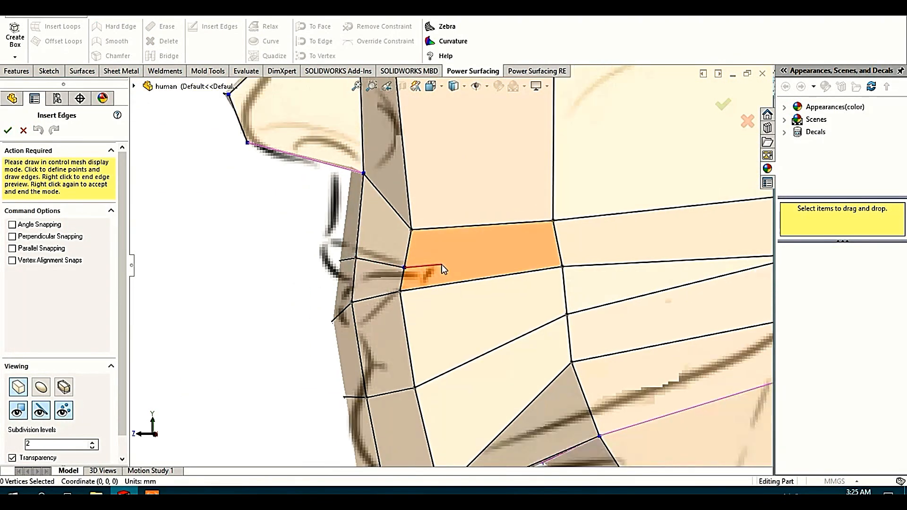
{"action": "left_click", "coordinate": [485, 273]}
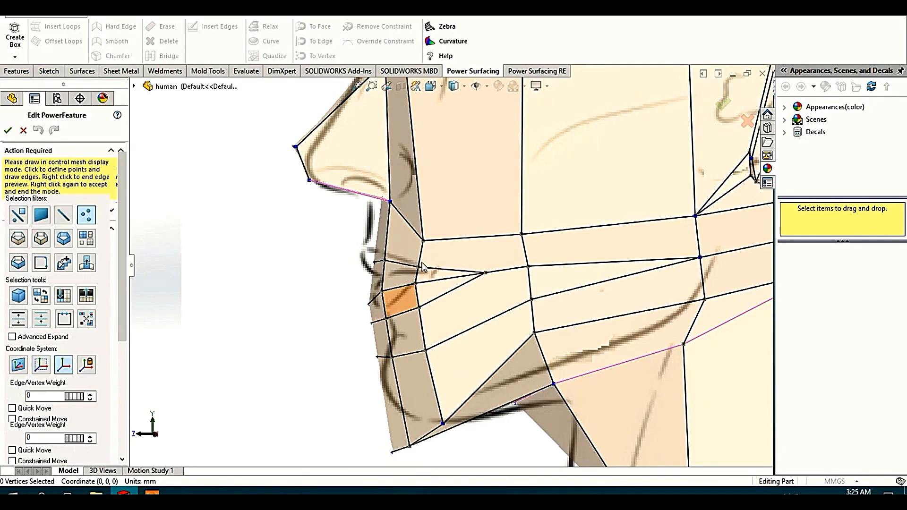
{"action": "right_click", "coordinate": [422, 263]}
Step: Shift the eye-level vertices beside the nose bridge along Z to follow the face profile in the side view
{"action": "scroll", "coordinate": [458, 288], "scroll_direction": "up", "scroll_amount": 5}
{"action": "scroll", "coordinate": [458, 288], "scroll_direction": "up", "scroll_amount": 2}
{"action": "left_click", "coordinate": [431, 86]}
{"action": "left_click", "coordinate": [497, 150]}
{"action": "scroll", "coordinate": [447, 181], "scroll_direction": "down", "scroll_amount": 4}
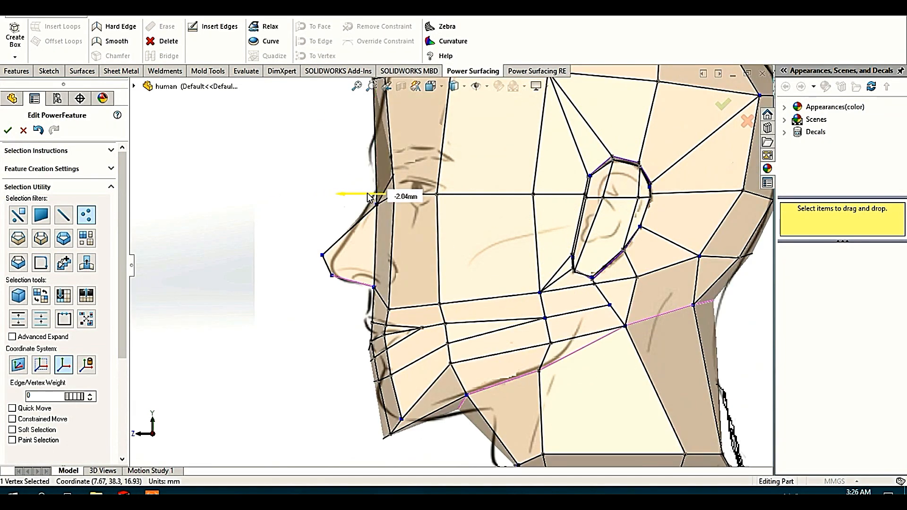
{"action": "scroll", "coordinate": [394, 154], "scroll_direction": "down", "scroll_amount": 2}
{"action": "scroll", "coordinate": [364, 189], "scroll_direction": "up", "scroll_amount": 3}
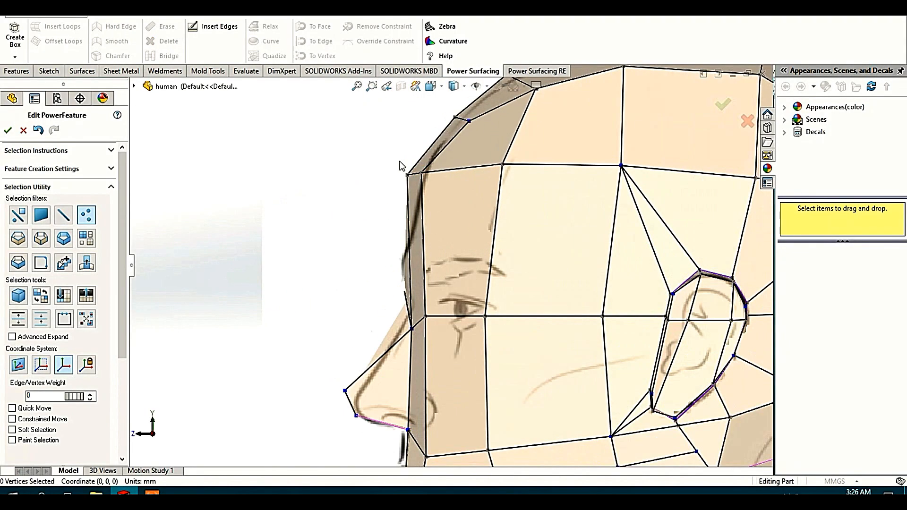
{"action": "left_click", "coordinate": [406, 186]}
{"action": "scroll", "coordinate": [407, 189], "scroll_direction": "up", "scroll_amount": 4}
{"action": "scroll", "coordinate": [500, 202], "scroll_direction": "down", "scroll_amount": 4}
Step: Select the nine vertices around the lips and fit them to the sketched lip profile
{"action": "scroll", "coordinate": [368, 296], "scroll_direction": "down", "scroll_amount": 3}
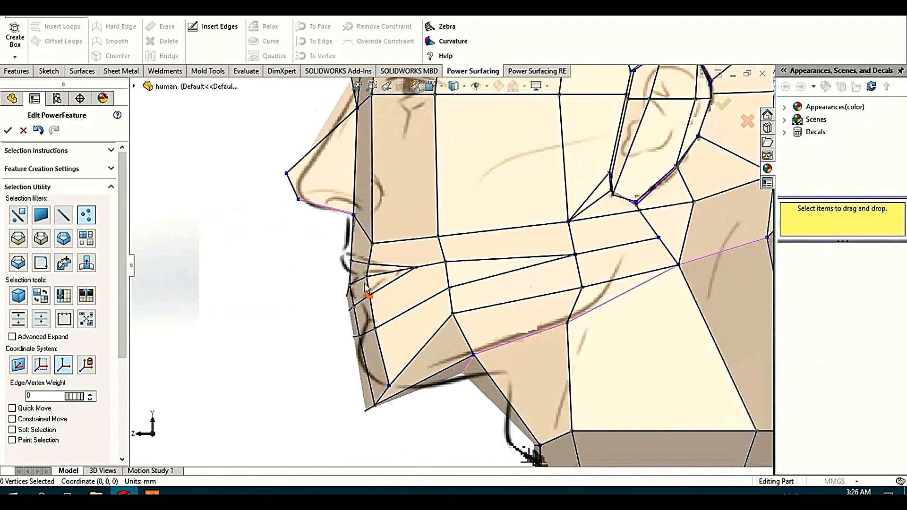
{"action": "scroll", "coordinate": [359, 256], "scroll_direction": "down", "scroll_amount": 2}
{"action": "left_click_drag", "start_coordinate": [379, 281], "coordinate": [379, 283]}
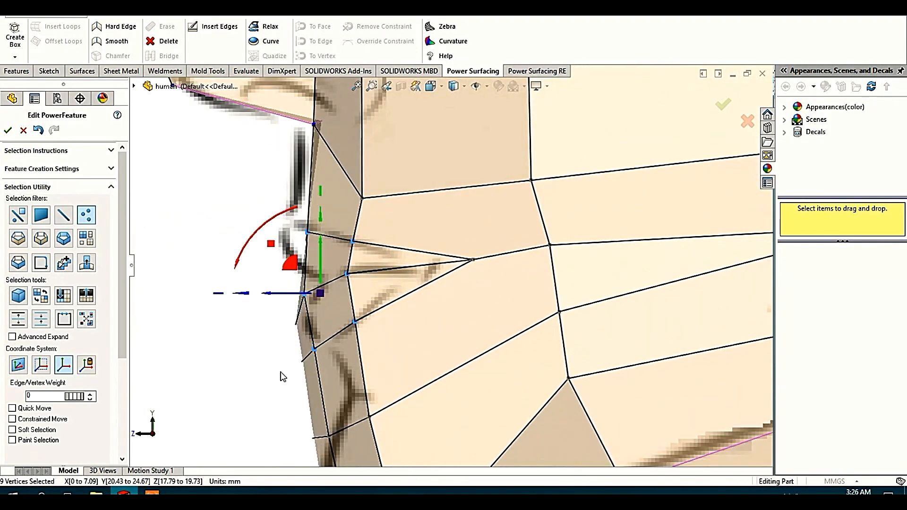
{"action": "left_click", "coordinate": [281, 375]}
{"action": "scroll", "coordinate": [281, 374], "scroll_direction": "up", "scroll_amount": 4}
{"action": "middle_click_drag", "start_coordinate": [281, 375], "coordinate": [345, 304]}
{"action": "scroll", "coordinate": [344, 304], "scroll_direction": "down", "scroll_amount": 2}
{"action": "left_click", "coordinate": [412, 265]}
{"action": "left_click_drag", "start_coordinate": [410, 294], "coordinate": [409, 296]}
Step: Merge the vertices beside the mouth into a single mouth-corner vertex in the front view
{"action": "middle_click_drag", "start_coordinate": [387, 255], "coordinate": [514, 267]}
{"action": "scroll", "coordinate": [515, 268], "scroll_direction": "up", "scroll_amount": 4}
{"action": "scroll", "coordinate": [428, 298], "scroll_direction": "down", "scroll_amount": 1}
{"action": "left_click", "coordinate": [432, 86]}
{"action": "left_click", "coordinate": [448, 142]}
{"action": "scroll", "coordinate": [425, 306], "scroll_direction": "down", "scroll_amount": 5}
{"action": "scroll", "coordinate": [453, 264], "scroll_direction": "down", "scroll_amount": 5}
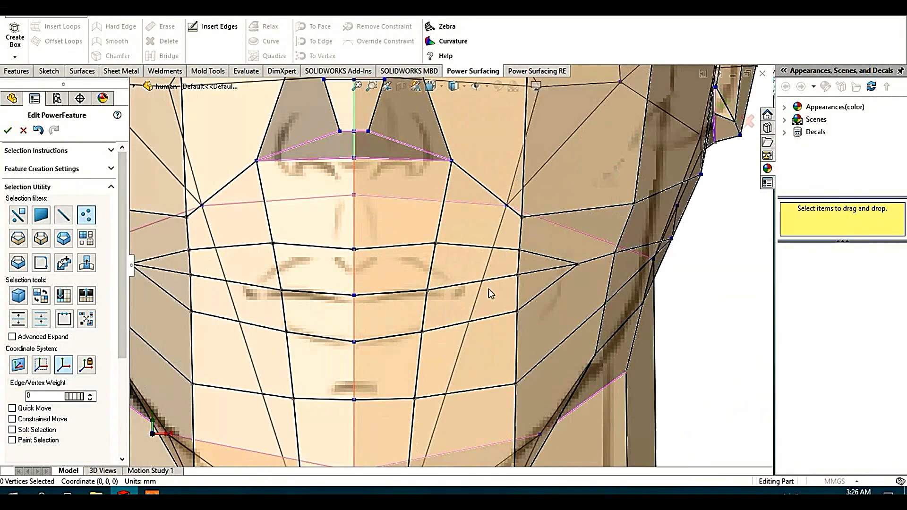
{"action": "scroll", "coordinate": [490, 273], "scroll_direction": "up", "scroll_amount": 2}
{"action": "scroll", "coordinate": [490, 270], "scroll_direction": "down", "scroll_amount": 1}
{"action": "left_click", "coordinate": [470, 263]}
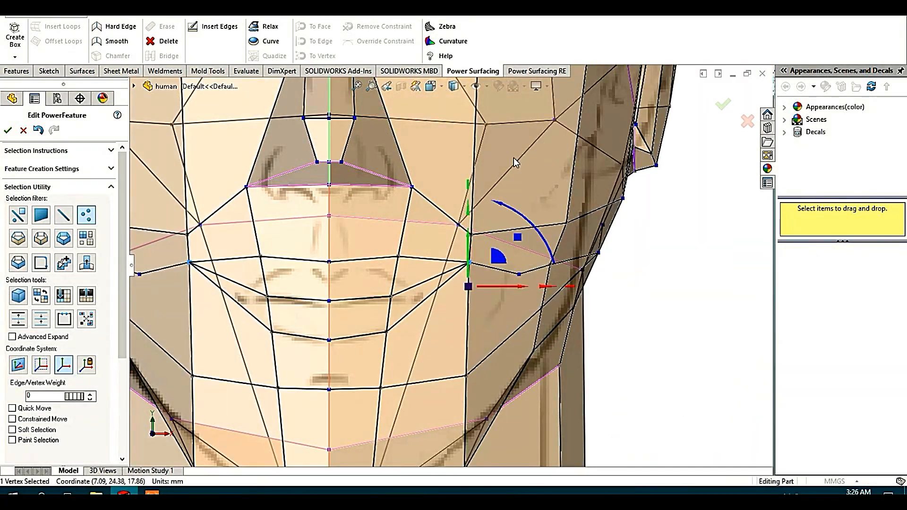
Step: Move the mouth-corner vertex to about X 5.93, Y 22.94 and push it slightly backward in the side view
{"action": "left_click_drag", "start_coordinate": [472, 258], "coordinate": [472, 286]}
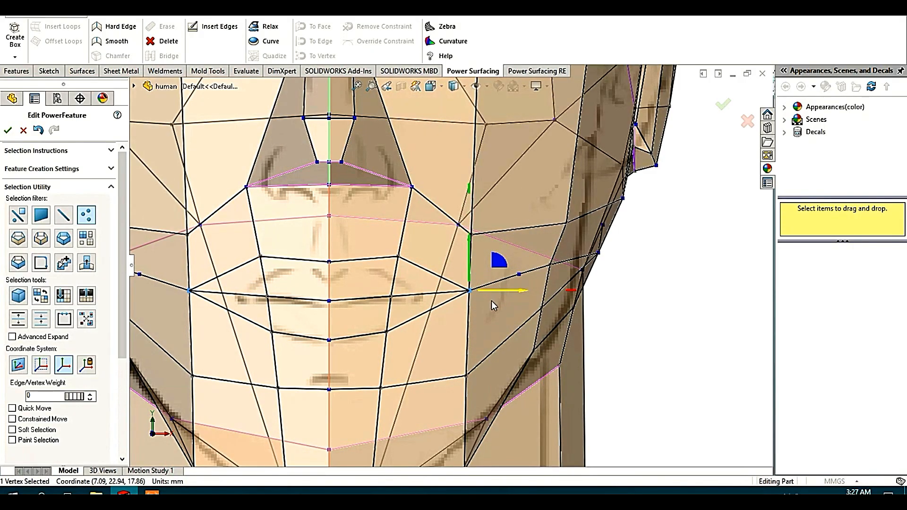
{"action": "scroll", "coordinate": [593, 286], "scroll_direction": "up", "scroll_amount": 3}
{"action": "scroll", "coordinate": [371, 260], "scroll_direction": "down", "scroll_amount": 2}
{"action": "left_click_drag", "start_coordinate": [551, 297], "coordinate": [533, 298]}
{"action": "key", "text": "ctrl+4"}
{"action": "scroll", "coordinate": [378, 243], "scroll_direction": "down", "scroll_amount": 4}
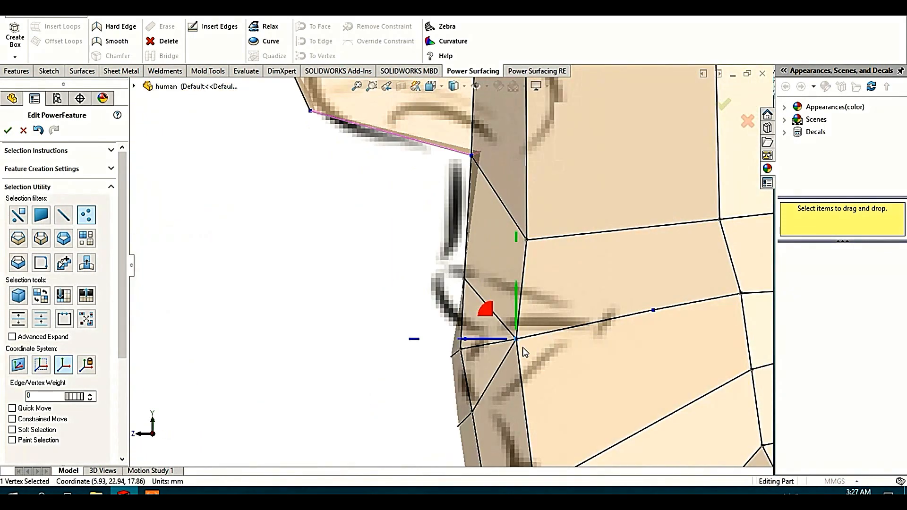
{"action": "mouse_move", "coordinate": [482, 339]}
{"action": "left_mouse_down"}
{"action": "mouse_move", "coordinate": [461, 343]}
{"action": "mouse_move", "coordinate": [493, 339]}
{"action": "left_mouse_up"}
Step: Move the nose tip vertices back toward the sketched nose profile in the side view
{"action": "scroll", "coordinate": [404, 265], "scroll_direction": "up", "scroll_amount": 6}
{"action": "left_click", "coordinate": [372, 168]}
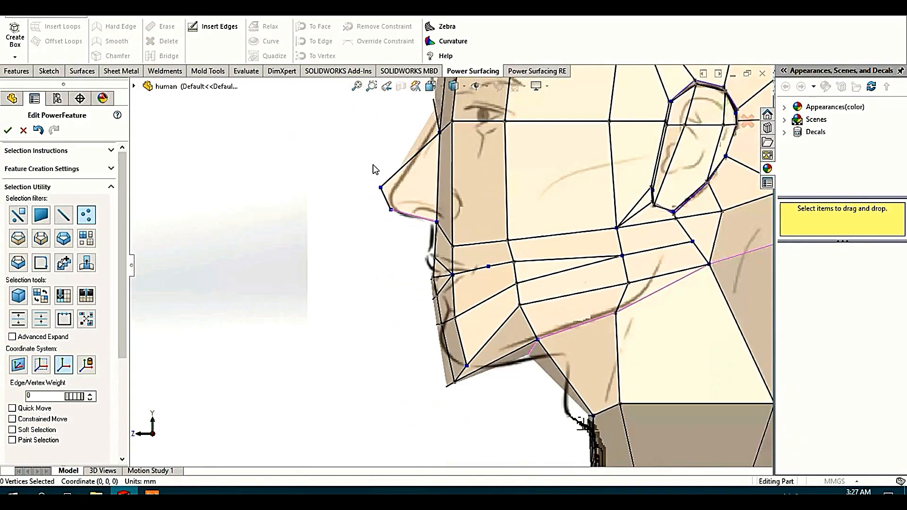
{"action": "scroll", "coordinate": [373, 168], "scroll_direction": "down", "scroll_amount": 2}
{"action": "left_click", "coordinate": [397, 221]}
{"action": "left_click_drag", "start_coordinate": [408, 251], "coordinate": [401, 252]}
{"action": "scroll", "coordinate": [472, 255], "scroll_direction": "up", "scroll_amount": 3}
{"action": "scroll", "coordinate": [472, 254], "scroll_direction": "down", "scroll_amount": 3}
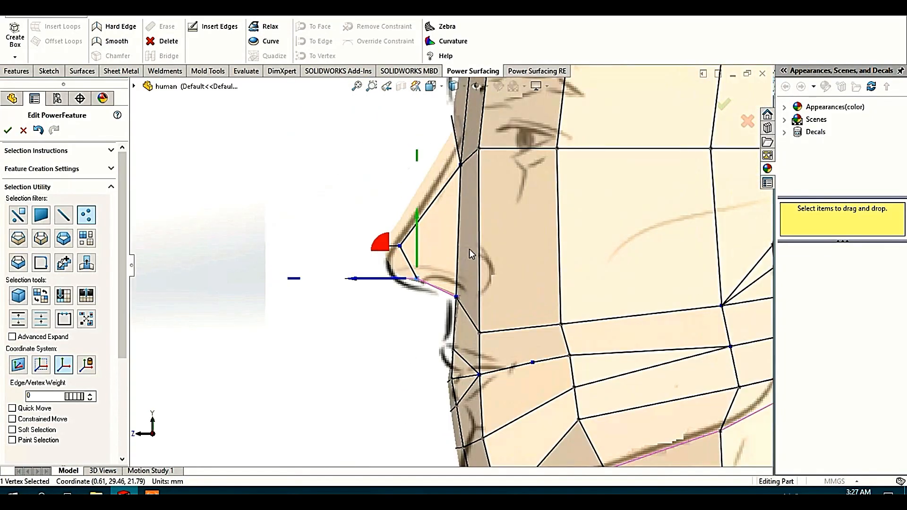
Step: Pull the upper lip's centre vertex forward to about Y 24.58, Z 19.83
{"action": "scroll", "coordinate": [439, 250], "scroll_direction": "up", "scroll_amount": 4}
{"action": "scroll", "coordinate": [499, 341], "scroll_direction": "down", "scroll_amount": 7}
{"action": "scroll", "coordinate": [401, 261], "scroll_direction": "up", "scroll_amount": 5}
{"action": "scroll", "coordinate": [349, 249], "scroll_direction": "down", "scroll_amount": 5}
{"action": "left_click", "coordinate": [350, 247]}
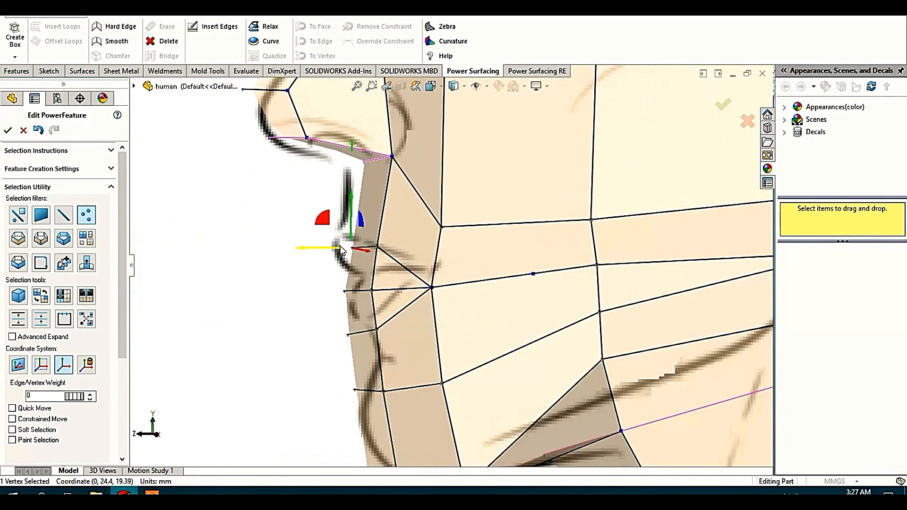
{"action": "left_click_drag", "start_coordinate": [326, 248], "coordinate": [317, 248]}
{"action": "scroll", "coordinate": [352, 283], "scroll_direction": "up", "scroll_amount": 5}
Step: Try to extrude the four lip faces together by 1.84 mm
{"action": "middle_click_drag", "start_coordinate": [352, 296], "coordinate": [369, 301]}
{"action": "key", "text": "x"}
{"action": "scroll", "coordinate": [354, 307], "scroll_direction": "down", "scroll_amount": 3}
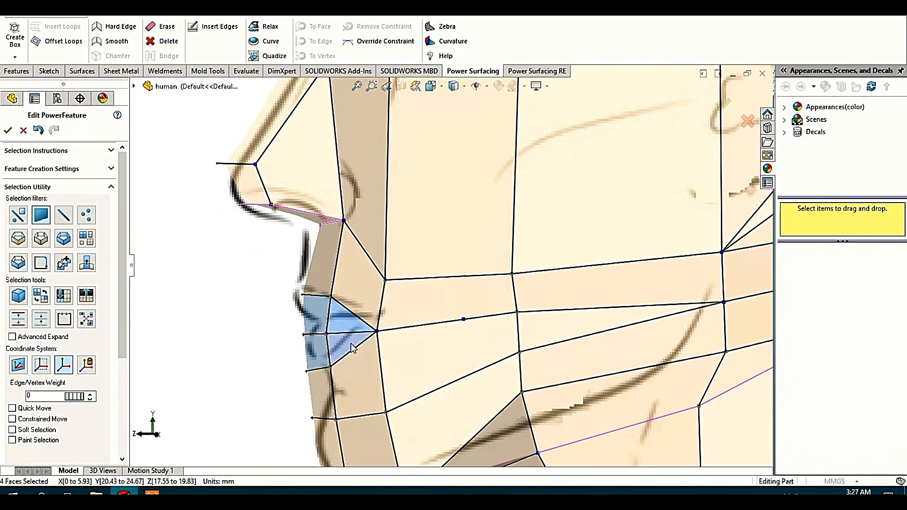
{"action": "key", "text": "e"}
{"action": "scroll", "coordinate": [425, 267], "scroll_direction": "up", "scroll_amount": 3}
{"action": "mouse_move", "coordinate": [412, 248]}
{"action": "middle_mouse_down"}
{"action": "mouse_move", "coordinate": [395, 232]}
{"action": "mouse_move", "coordinate": [461, 204]}
{"action": "mouse_move", "coordinate": [419, 246]}
{"action": "middle_mouse_up"}
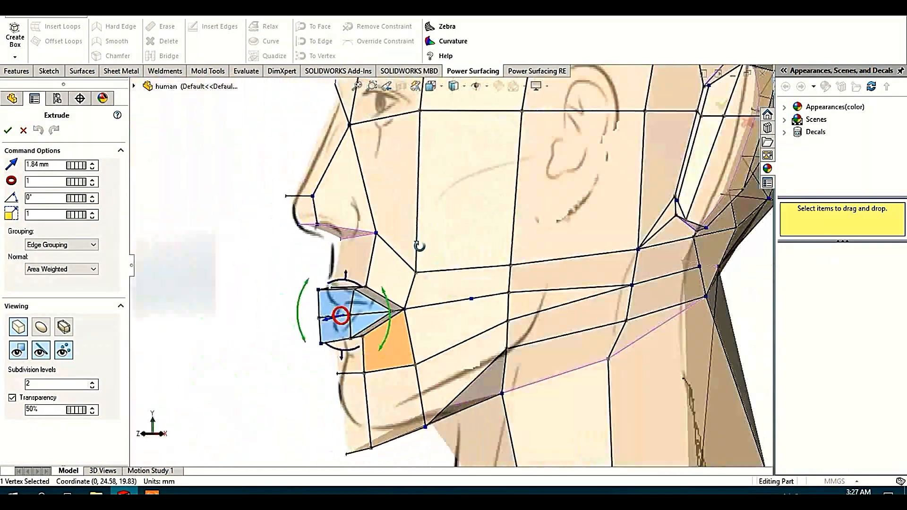
{"action": "left_click", "coordinate": [7, 130]}
Step: Select the two upper lip faces and extrude them outward from the face
{"action": "scroll", "coordinate": [431, 300], "scroll_direction": "down", "scroll_amount": 3}
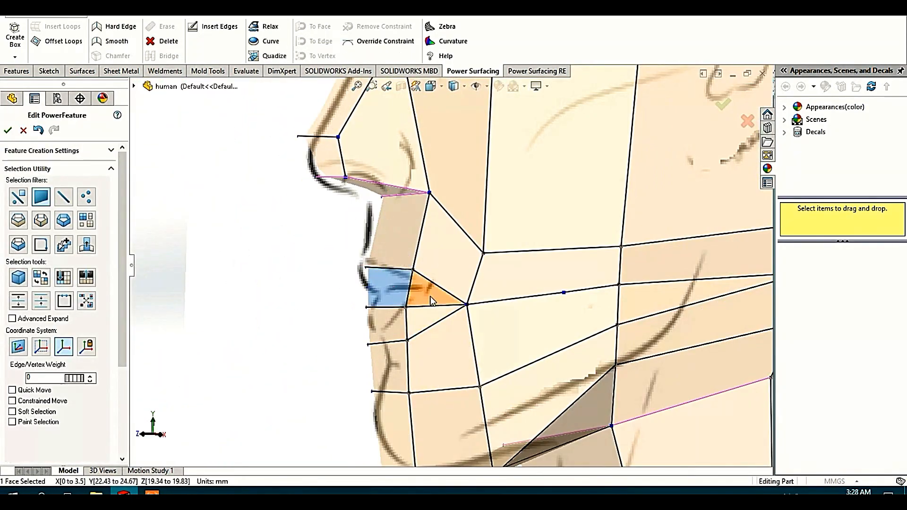
{"action": "left_click", "coordinate": [431, 301], "text": "ctrl"}
{"action": "key", "text": "e"}
{"action": "middle_click_drag", "start_coordinate": [431, 300], "coordinate": [383, 338]}
{"action": "key", "text": "Return"}
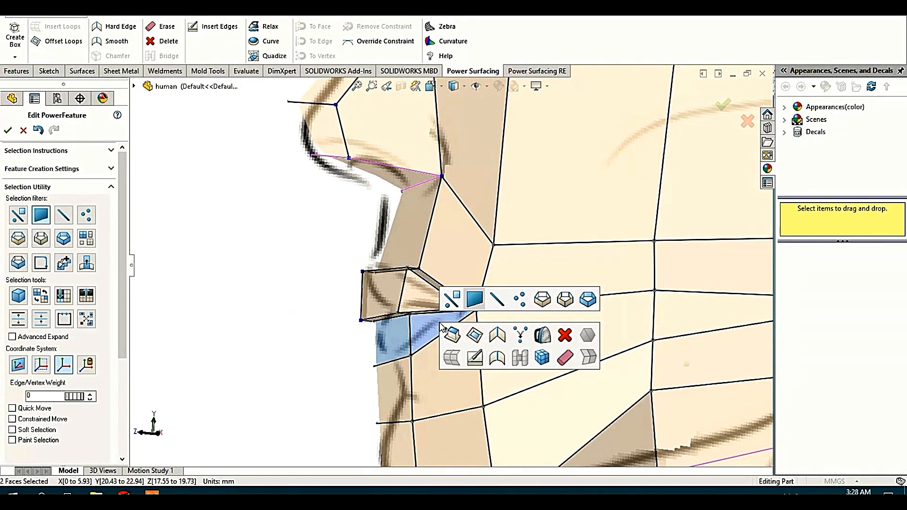
Step: Extrude the two lower lip faces outward from the face
{"action": "left_click", "coordinate": [451, 333]}
{"action": "middle_click_drag", "start_coordinate": [451, 333], "coordinate": [344, 359]}
{"action": "left_click", "coordinate": [7, 131]}
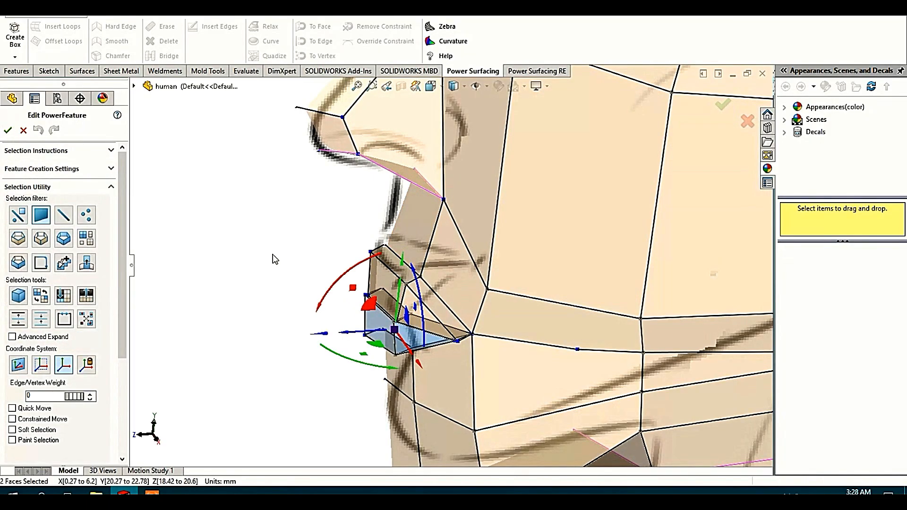
{"action": "left_click", "coordinate": [273, 257]}
Step: Delete the inner side faces of the upper and lower lip extrusions at the mirror plane
{"action": "middle_click_drag", "start_coordinate": [273, 257], "coordinate": [528, 325]}
{"action": "scroll", "coordinate": [501, 311], "scroll_direction": "down", "scroll_amount": 6}
{"action": "left_click", "coordinate": [455, 236]}
{"action": "left_click", "coordinate": [418, 329], "text": "ctrl"}
{"action": "right_click", "coordinate": [417, 327]}
{"action": "left_click", "coordinate": [542, 346]}
{"action": "scroll", "coordinate": [506, 255], "scroll_direction": "up", "scroll_amount": 5}
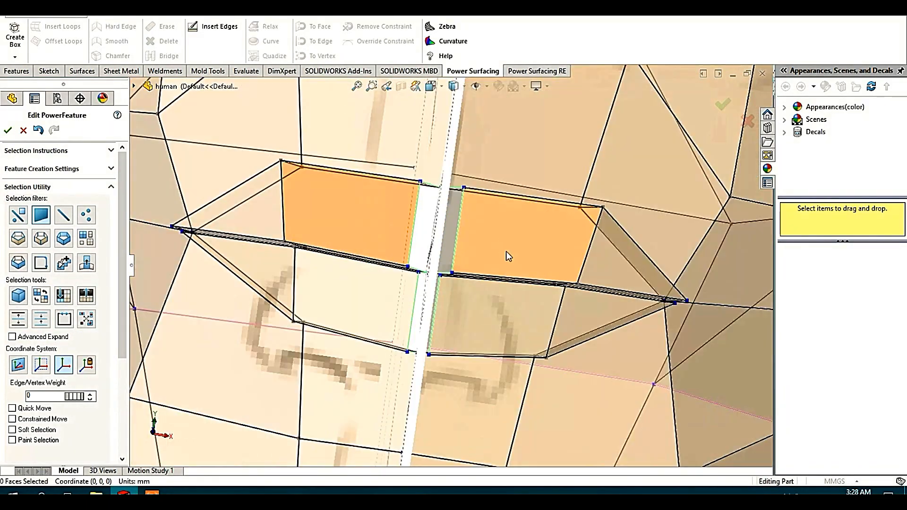
{"action": "left_click", "coordinate": [87, 215]}
{"action": "left_click_drag", "start_coordinate": [416, 166], "coordinate": [472, 330]}
{"action": "mouse_move", "coordinate": [505, 264]}
{"action": "middle_mouse_down"}
{"action": "mouse_move", "coordinate": [402, 203]}
{"action": "mouse_move", "coordinate": [534, 283]}
{"action": "middle_mouse_up"}
{"action": "left_click_drag", "start_coordinate": [420, 185], "coordinate": [477, 305]}
{"action": "middle_click_drag", "start_coordinate": [476, 305], "coordinate": [477, 279]}
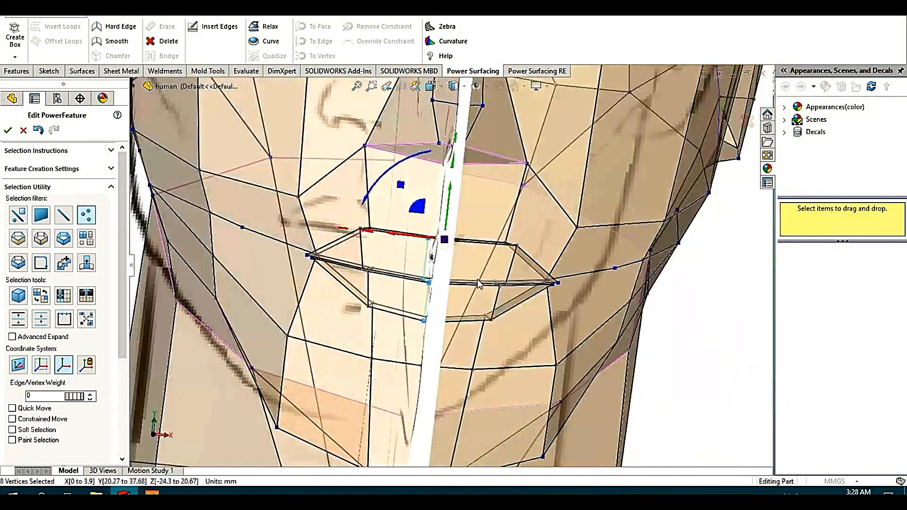
{"action": "left_click", "coordinate": [477, 279]}
Step: Show the model from the front and pick the Right Plane as the alignment reference
{"action": "scroll", "coordinate": [465, 257], "scroll_direction": "up", "scroll_amount": 7}
{"action": "left_click", "coordinate": [440, 87]}
{"action": "left_click", "coordinate": [445, 130]}
{"action": "scroll", "coordinate": [447, 201], "scroll_direction": "down", "scroll_amount": 12}
{"action": "scroll", "coordinate": [428, 294], "scroll_direction": "up", "scroll_amount": 8}
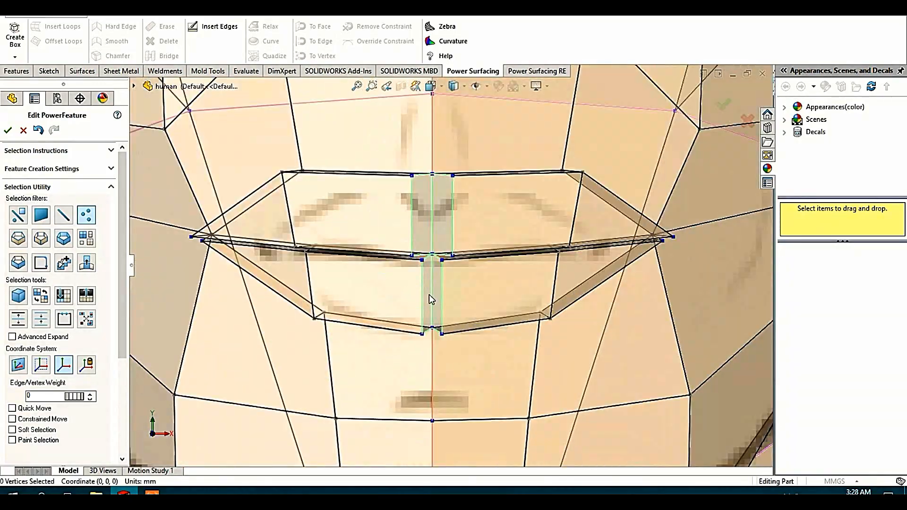
{"action": "left_click", "coordinate": [134, 86]}
{"action": "left_click", "coordinate": [186, 174]}
{"action": "scroll", "coordinate": [412, 232], "scroll_direction": "down", "scroll_amount": 8}
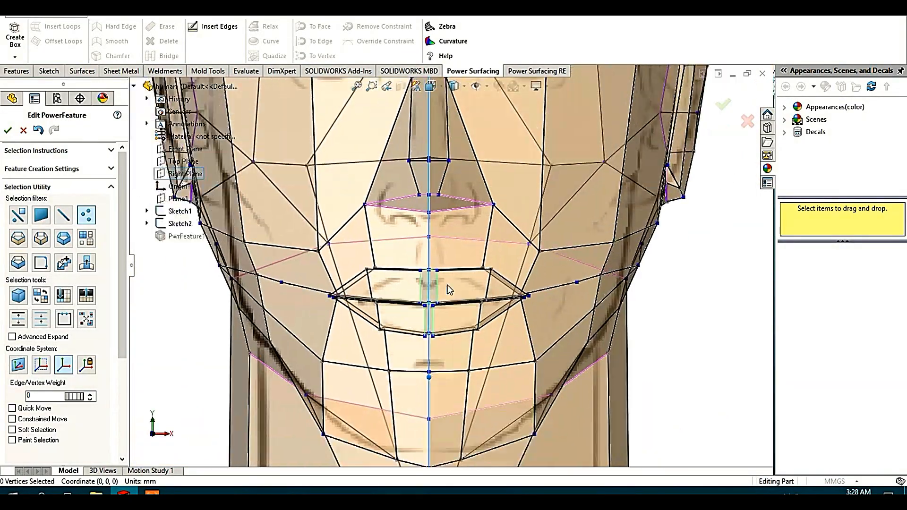
{"action": "scroll", "coordinate": [302, 203], "scroll_direction": "up", "scroll_amount": 10}
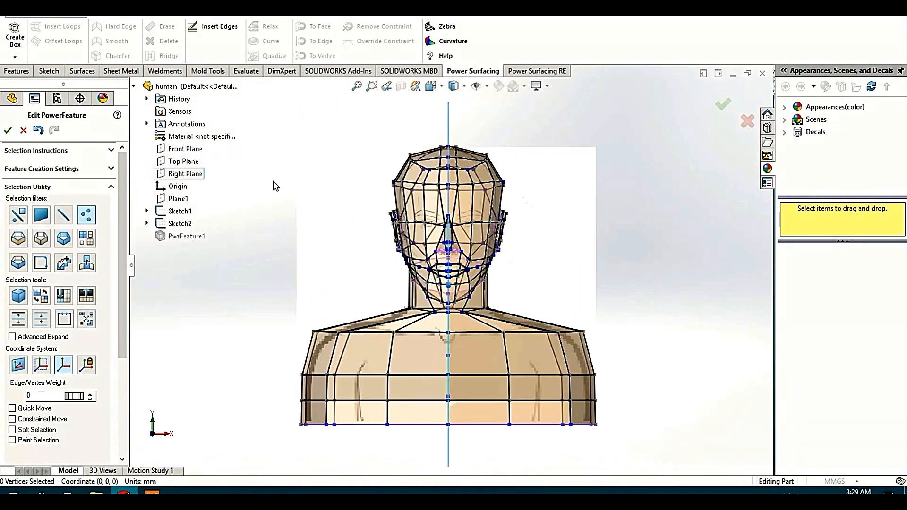
Step: Select the seven inner lip vertices beside the mirror plane and align them onto the Right Plane
{"action": "scroll", "coordinate": [449, 255], "scroll_direction": "down", "scroll_amount": 8}
{"action": "left_click_drag", "start_coordinate": [422, 283], "coordinate": [444, 337]}
{"action": "scroll", "coordinate": [440, 330], "scroll_direction": "down", "scroll_amount": 3}
{"action": "left_click", "coordinate": [196, 9]}
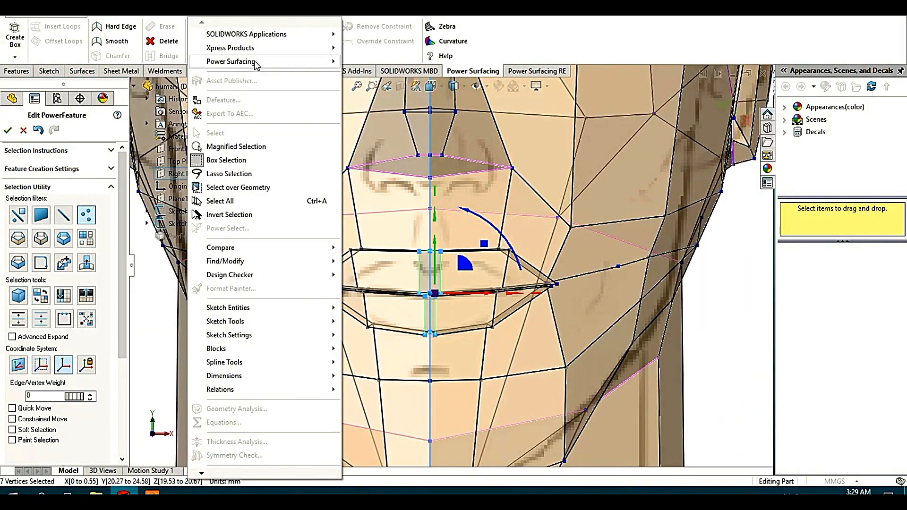
{"action": "mouse_move", "coordinate": [255, 62]}
{"action": "mouse_move", "coordinate": [409, 294]}
{"action": "left_click", "coordinate": [534, 477]}
{"action": "scroll", "coordinate": [510, 295], "scroll_direction": "up", "scroll_amount": 8}
{"action": "scroll", "coordinate": [510, 296], "scroll_direction": "down", "scroll_amount": 8}
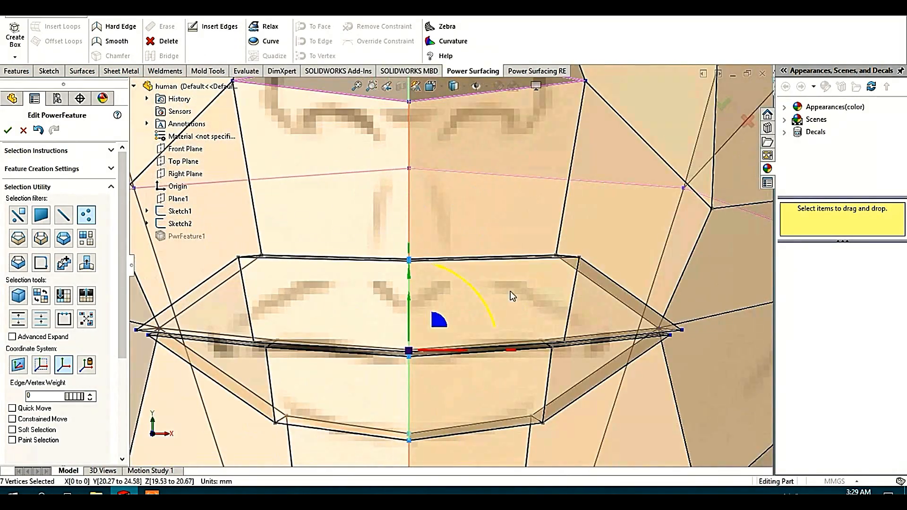
Step: Lower the upper lip's two centre vertices about 0.7 mm and adjust the neighbouring lip and mouth corner vertices
{"action": "left_click_drag", "start_coordinate": [409, 231], "coordinate": [409, 237]}
{"action": "scroll", "coordinate": [426, 262], "scroll_direction": "up", "scroll_amount": 2}
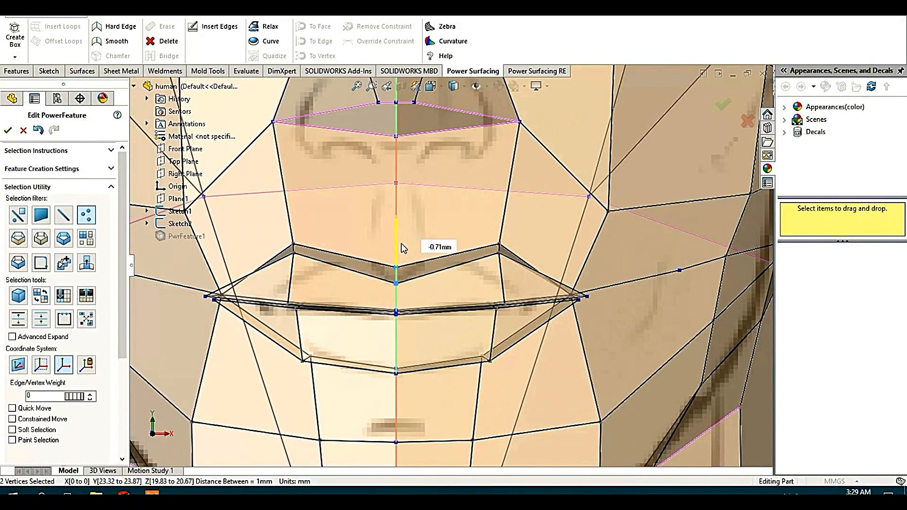
{"action": "left_click_drag", "start_coordinate": [535, 221], "coordinate": [518, 230]}
{"action": "scroll", "coordinate": [543, 279], "scroll_direction": "up", "scroll_amount": 4}
{"action": "scroll", "coordinate": [557, 286], "scroll_direction": "down", "scroll_amount": 6}
{"action": "left_click_drag", "start_coordinate": [445, 253], "coordinate": [466, 266]}
{"action": "left_click", "coordinate": [464, 264]}
{"action": "scroll", "coordinate": [460, 269], "scroll_direction": "up", "scroll_amount": 6}
{"action": "scroll", "coordinate": [368, 274], "scroll_direction": "down", "scroll_amount": 5}
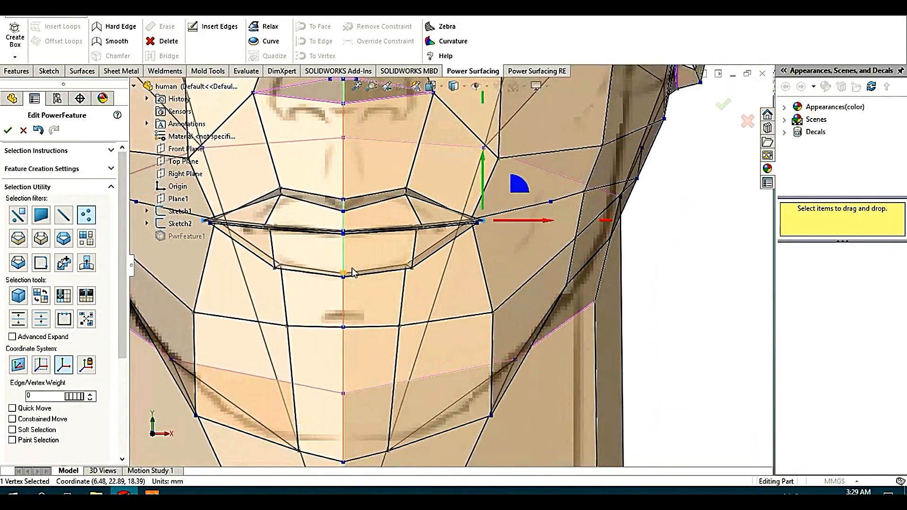
Step: Reposition the lower lip and middle lip vertices to follow the mouth outline in the front sketch
{"action": "left_click", "coordinate": [449, 268]}
{"action": "scroll", "coordinate": [505, 284], "scroll_direction": "up", "scroll_amount": 8}
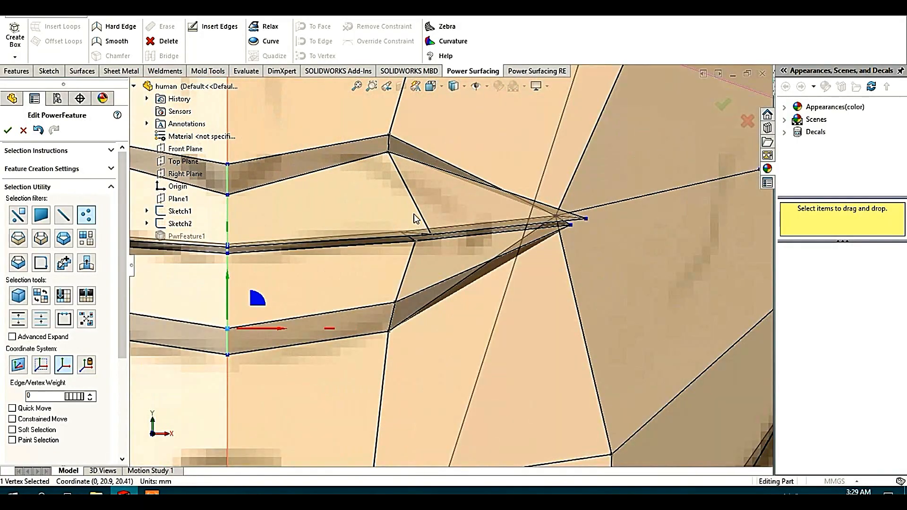
{"action": "left_click_drag", "start_coordinate": [479, 273], "coordinate": [538, 375]}
{"action": "scroll", "coordinate": [469, 287], "scroll_direction": "down", "scroll_amount": 8}
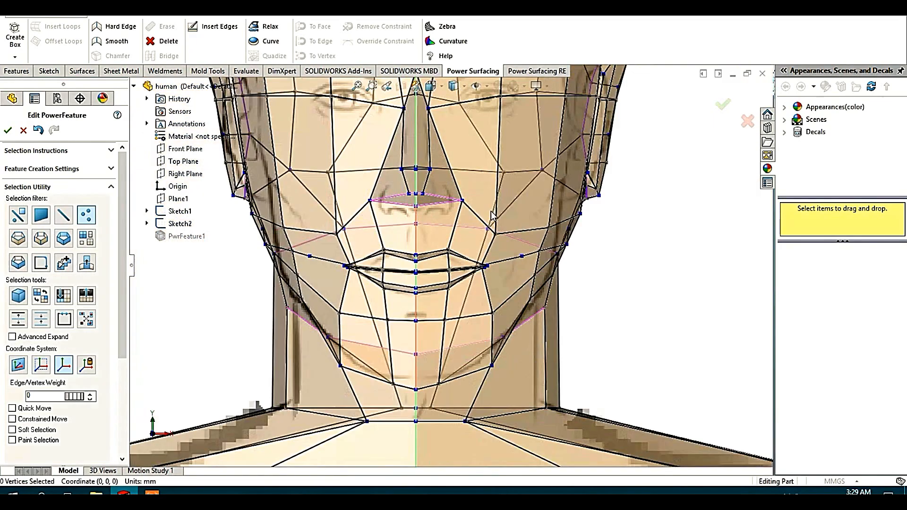
{"action": "scroll", "coordinate": [491, 211], "scroll_direction": "up", "scroll_amount": 2}
{"action": "left_click", "coordinate": [414, 229]}
{"action": "left_click", "coordinate": [618, 291]}
{"action": "scroll", "coordinate": [479, 312], "scroll_direction": "down", "scroll_amount": 8}
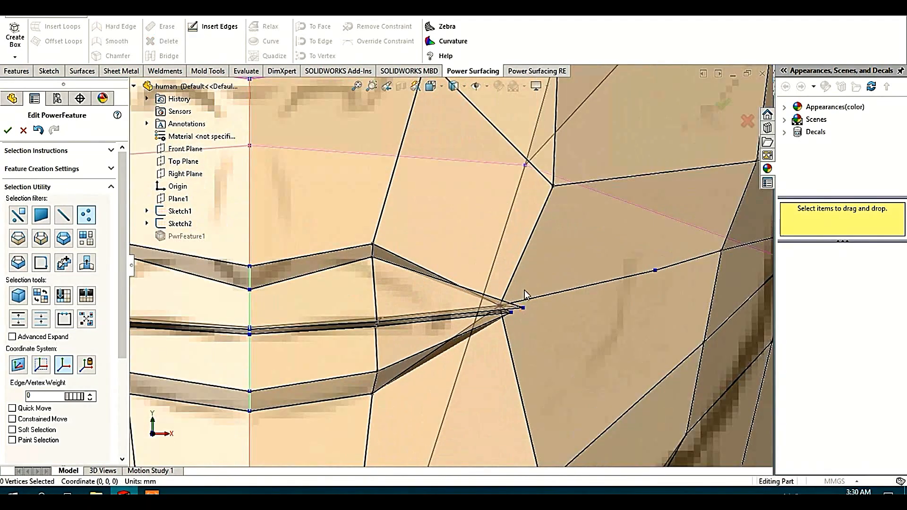
Step: Try to merge the separate vertices at the mouth corner, then undo the attempt
{"action": "scroll", "coordinate": [523, 307], "scroll_direction": "up", "scroll_amount": 3}
{"action": "middle_click_drag", "start_coordinate": [522, 308], "coordinate": [453, 236]}
{"action": "scroll", "coordinate": [432, 317], "scroll_direction": "down", "scroll_amount": 6}
{"action": "left_click", "coordinate": [414, 292], "text": "ctrl"}
{"action": "scroll", "coordinate": [491, 299], "scroll_direction": "up", "scroll_amount": 2}
{"action": "left_click", "coordinate": [38, 130]}
{"action": "middle_click_drag", "start_coordinate": [451, 276], "coordinate": [448, 312]}
{"action": "scroll", "coordinate": [427, 262], "scroll_direction": "down", "scroll_amount": 3}
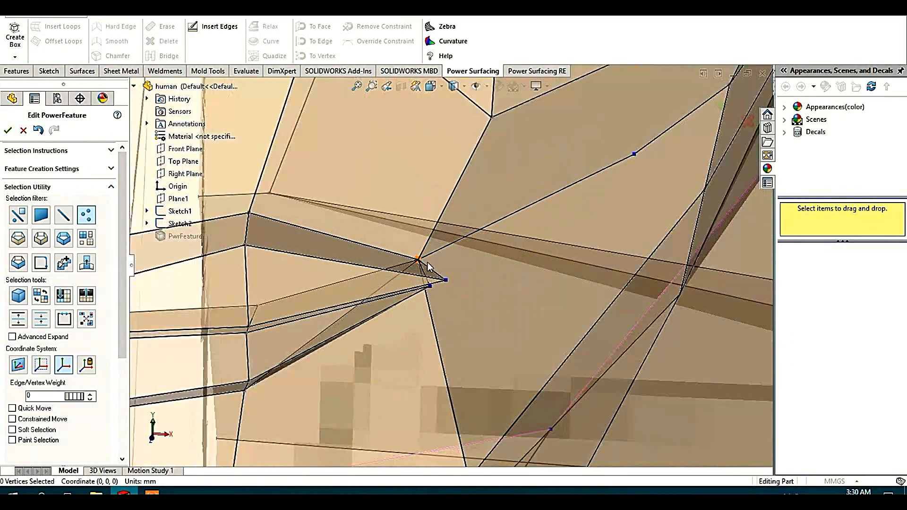
Step: Merge the upper and lower lip extrusion vertices at the mouth corner into the face's corner vertex
{"action": "left_click", "coordinate": [496, 316]}
{"action": "left_click", "coordinate": [495, 317]}
{"action": "left_click", "coordinate": [411, 254], "text": "ctrl"}
{"action": "right_click", "coordinate": [460, 280]}
{"action": "left_click", "coordinate": [492, 285]}
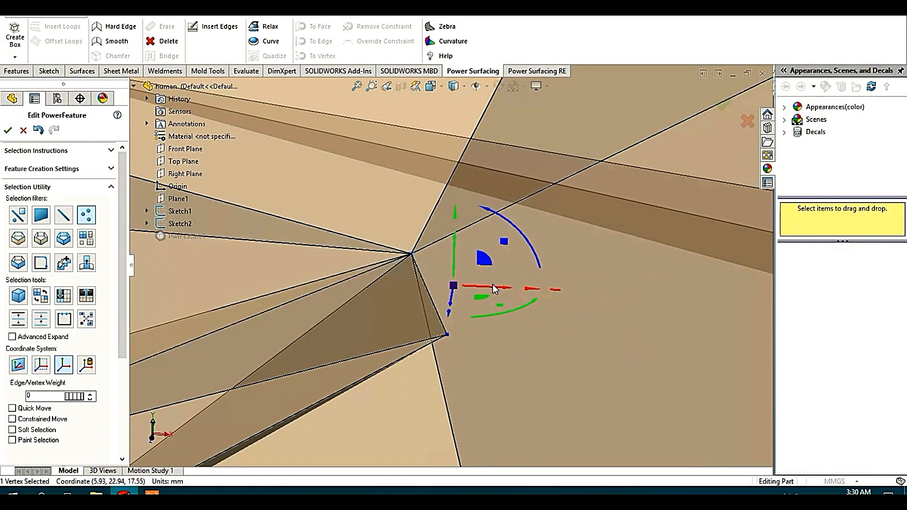
{"action": "left_click", "coordinate": [526, 350]}
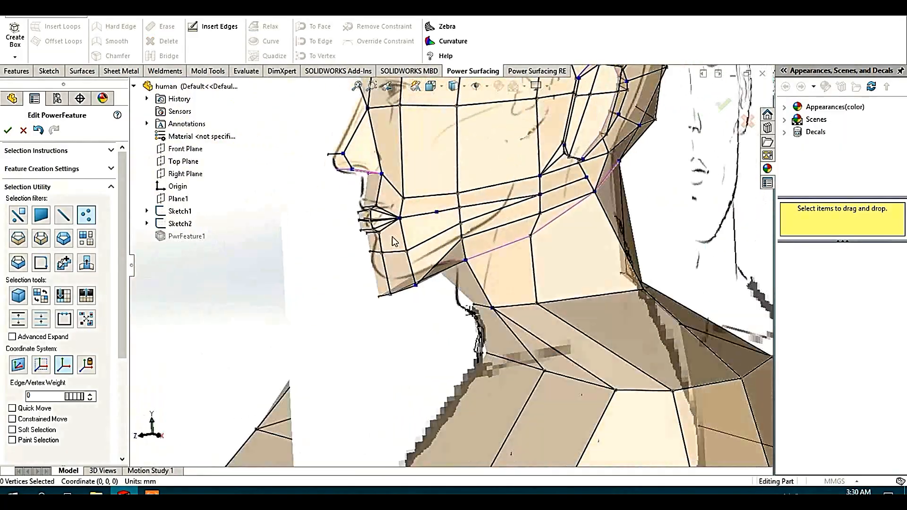
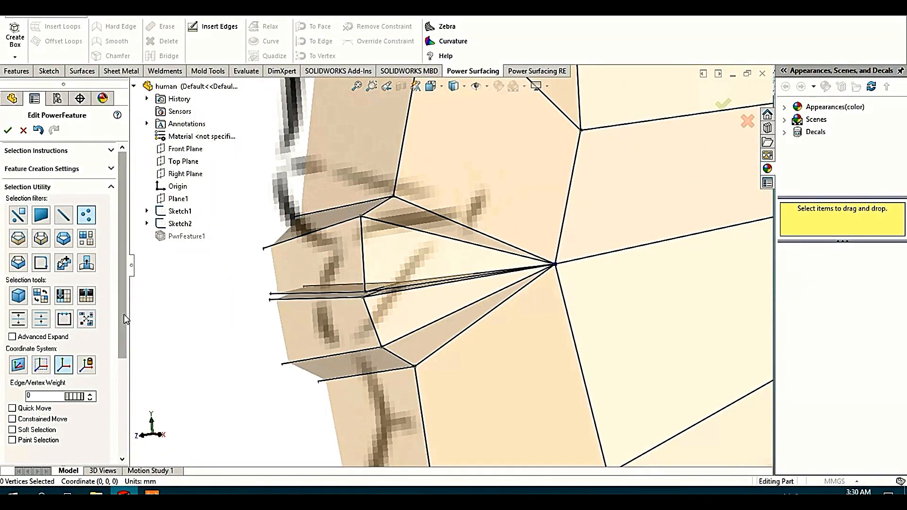
Step: Switch the mesh display to the smooth subdivision surface and check the whole head
{"action": "left_click_drag", "start_coordinate": [123, 316], "coordinate": [123, 415]}
{"action": "left_click", "coordinate": [41, 365]}
{"action": "scroll", "coordinate": [279, 325], "scroll_direction": "up", "scroll_amount": 5}
{"action": "middle_click_drag", "start_coordinate": [288, 309], "coordinate": [364, 264]}
{"action": "scroll", "coordinate": [458, 277], "scroll_direction": "up", "scroll_amount": 3}
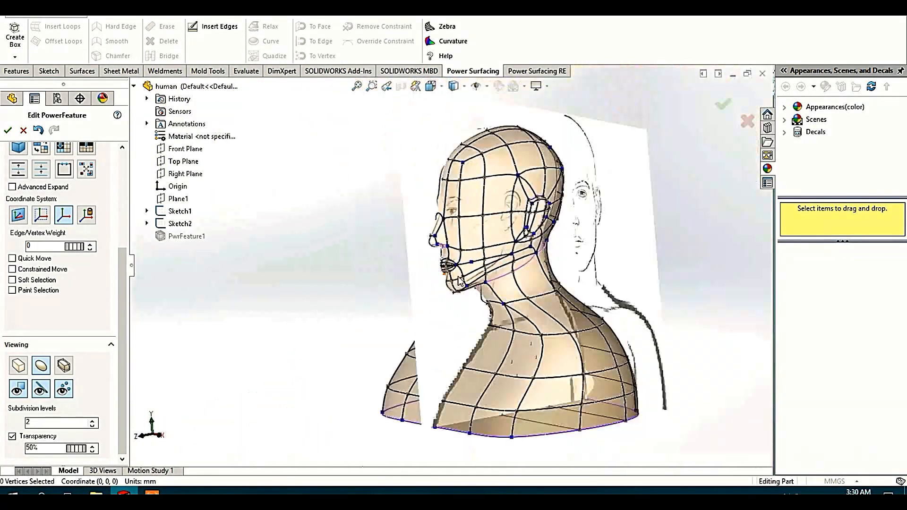
{"action": "scroll", "coordinate": [460, 280], "scroll_direction": "down", "scroll_amount": 4}
{"action": "scroll", "coordinate": [460, 280], "scroll_direction": "up", "scroll_amount": 6}
Step: Erase the extra vertex on the cheek edge behind the mouth corner in the side view
{"action": "left_click", "coordinate": [430, 86]}
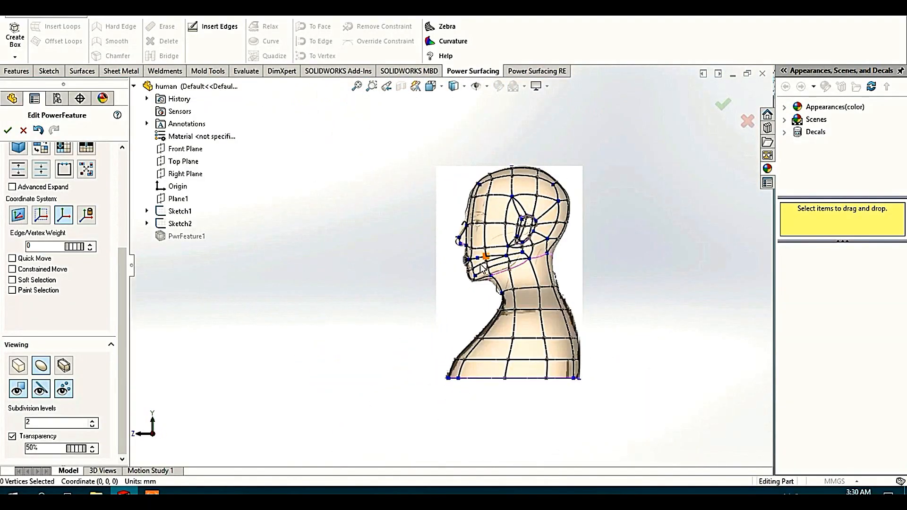
{"action": "scroll", "coordinate": [484, 262], "scroll_direction": "down", "scroll_amount": 9}
{"action": "left_click", "coordinate": [440, 230]}
{"action": "right_click", "coordinate": [440, 231]}
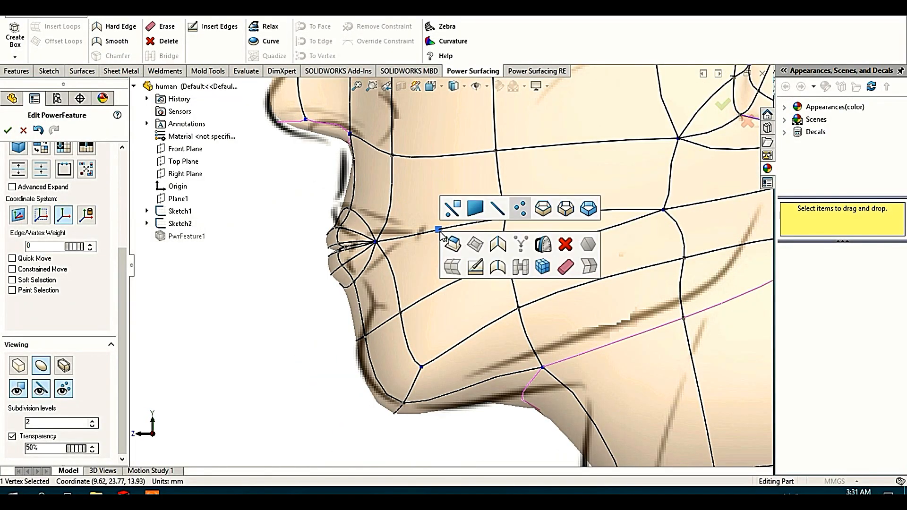
{"action": "left_click", "coordinate": [561, 264]}
Step: Move the mouth corner vertex back to about Z 14.69 mm and outward to about X 6.86 mm
{"action": "scroll", "coordinate": [432, 199], "scroll_direction": "up", "scroll_amount": 3}
{"action": "scroll", "coordinate": [446, 174], "scroll_direction": "down", "scroll_amount": 5}
{"action": "left_click_drag", "start_coordinate": [304, 322], "coordinate": [373, 323]}
{"action": "scroll", "coordinate": [431, 270], "scroll_direction": "up", "scroll_amount": 5}
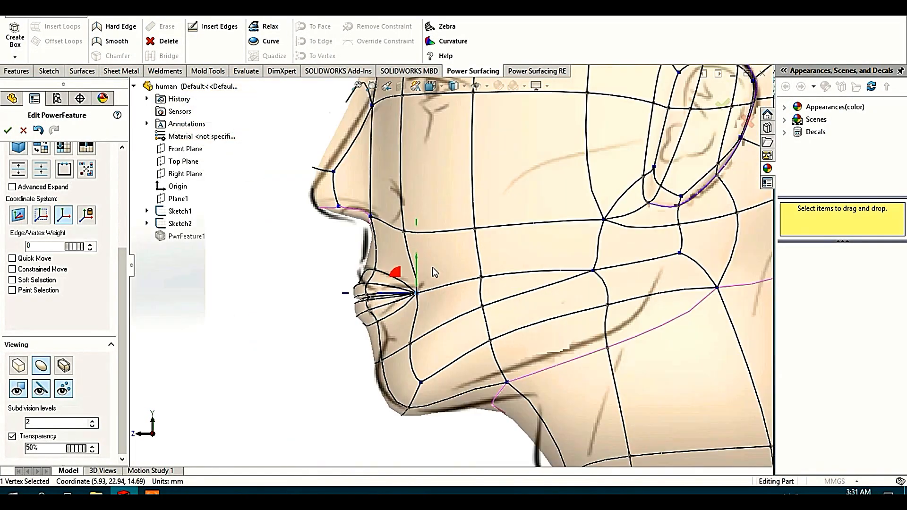
{"action": "key", "text": "ctrl+1"}
{"action": "scroll", "coordinate": [423, 303], "scroll_direction": "down", "scroll_amount": 5}
{"action": "left_click_drag", "start_coordinate": [474, 273], "coordinate": [494, 274]}
{"action": "scroll", "coordinate": [441, 267], "scroll_direction": "up", "scroll_amount": 3}
{"action": "key", "text": "ctrl+4"}
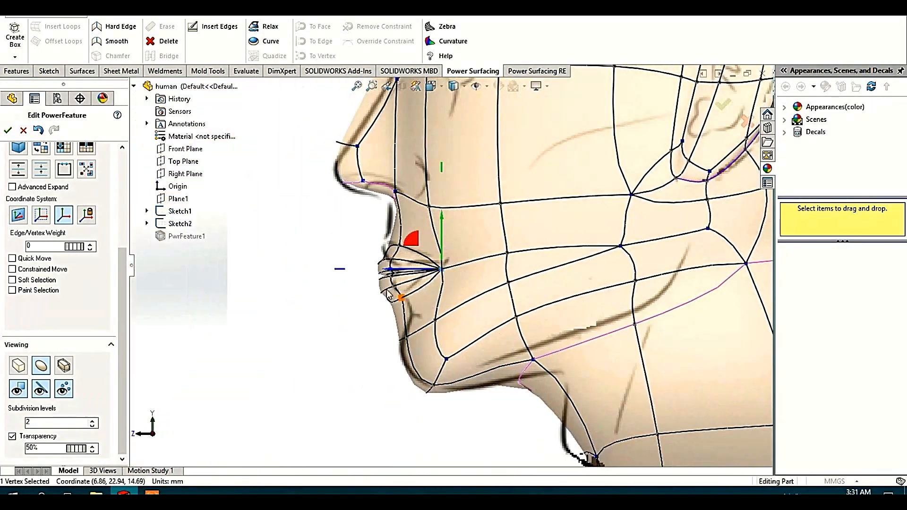
Step: Raise the upper lip's centre vertices in the front view to refine the lip outline
{"action": "scroll", "coordinate": [453, 229], "scroll_direction": "down", "scroll_amount": 4}
{"action": "key", "text": "ctrl+1"}
{"action": "scroll", "coordinate": [391, 260], "scroll_direction": "down", "scroll_amount": 4}
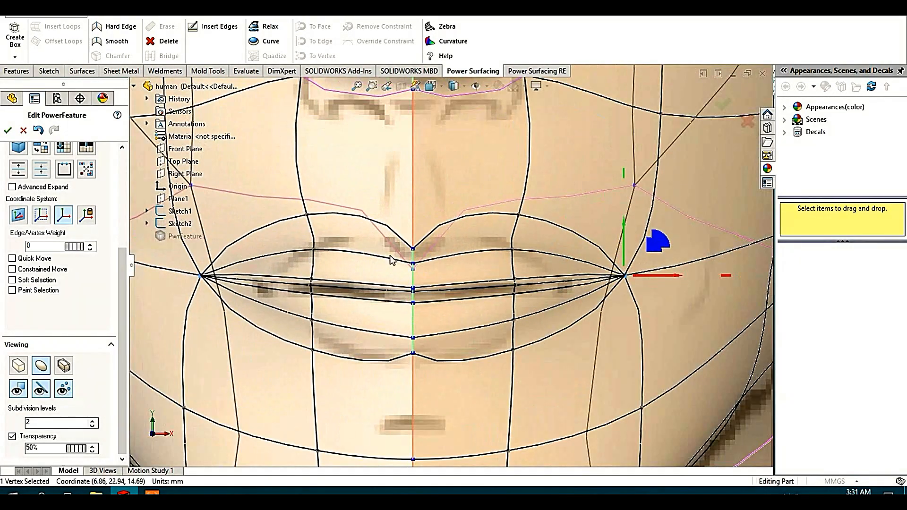
{"action": "left_click_drag", "start_coordinate": [427, 287], "coordinate": [428, 285]}
{"action": "left_click_drag", "start_coordinate": [415, 220], "coordinate": [415, 205]}
{"action": "scroll", "coordinate": [434, 262], "scroll_direction": "up", "scroll_amount": 3}
{"action": "scroll", "coordinate": [426, 270], "scroll_direction": "down", "scroll_amount": 3}
{"action": "scroll", "coordinate": [426, 271], "scroll_direction": "up", "scroll_amount": 3}
Step: Select the lower lip's two front centre vertices in the side view and move them to reshape its profile
{"action": "key", "text": "ctrl+4"}
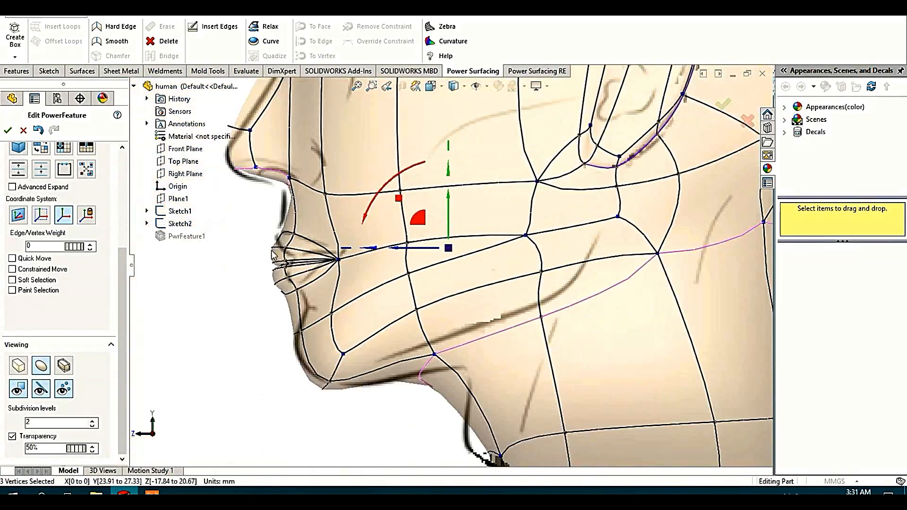
{"action": "scroll", "coordinate": [311, 252], "scroll_direction": "down", "scroll_amount": 4}
{"action": "scroll", "coordinate": [364, 206], "scroll_direction": "up", "scroll_amount": 3}
{"action": "scroll", "coordinate": [342, 265], "scroll_direction": "down", "scroll_amount": 4}
{"action": "left_click_drag", "start_coordinate": [373, 250], "coordinate": [426, 324]}
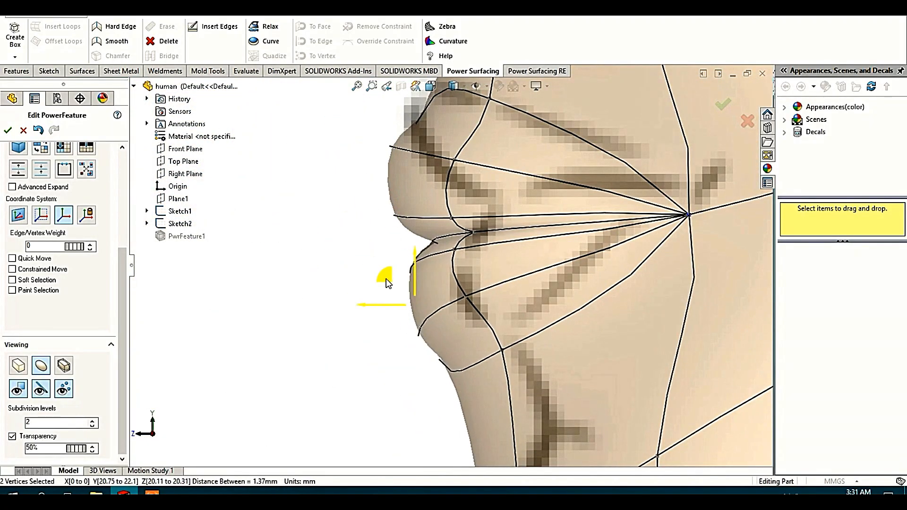
{"action": "left_click", "coordinate": [362, 274]}
Step: Select the 15 lip vertices together and shift them back toward the face in the side view
{"action": "scroll", "coordinate": [388, 283], "scroll_direction": "up", "scroll_amount": 10}
{"action": "scroll", "coordinate": [439, 250], "scroll_direction": "down", "scroll_amount": 7}
{"action": "left_click_drag", "start_coordinate": [391, 213], "coordinate": [529, 314]}
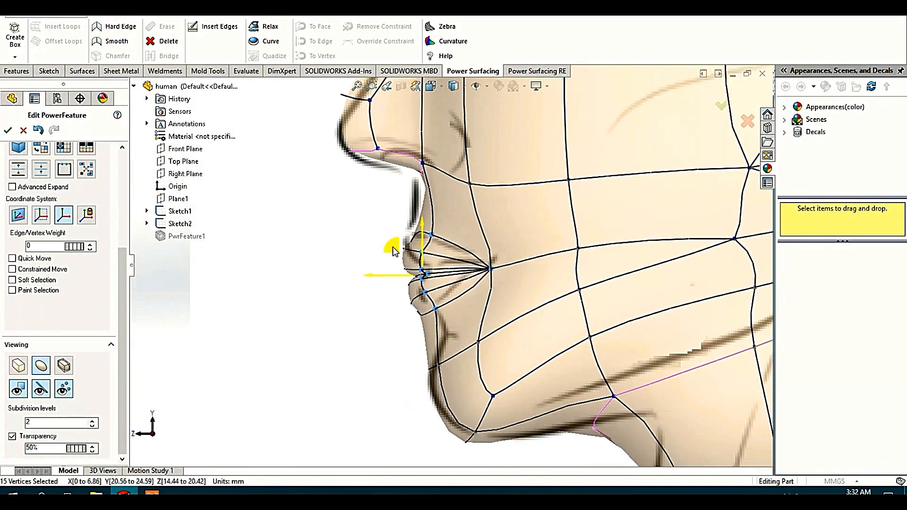
{"action": "left_click_drag", "start_coordinate": [393, 248], "coordinate": [422, 253]}
Step: Select the front lip vertices and move them forward and slightly up to match the side sketch's lip profile
{"action": "scroll", "coordinate": [472, 248], "scroll_direction": "down", "scroll_amount": 3}
{"action": "left_click_drag", "start_coordinate": [349, 177], "coordinate": [472, 384]}
{"action": "scroll", "coordinate": [453, 265], "scroll_direction": "up", "scroll_amount": 1}
{"action": "left_click_drag", "start_coordinate": [373, 242], "coordinate": [343, 230]}
{"action": "left_click", "coordinate": [330, 224]}
Step: Adjust the two vertices under the lower lip and the nearby lip vertices to fit the side sketch
{"action": "scroll", "coordinate": [436, 332], "scroll_direction": "up", "scroll_amount": 5}
{"action": "scroll", "coordinate": [449, 313], "scroll_direction": "down", "scroll_amount": 5}
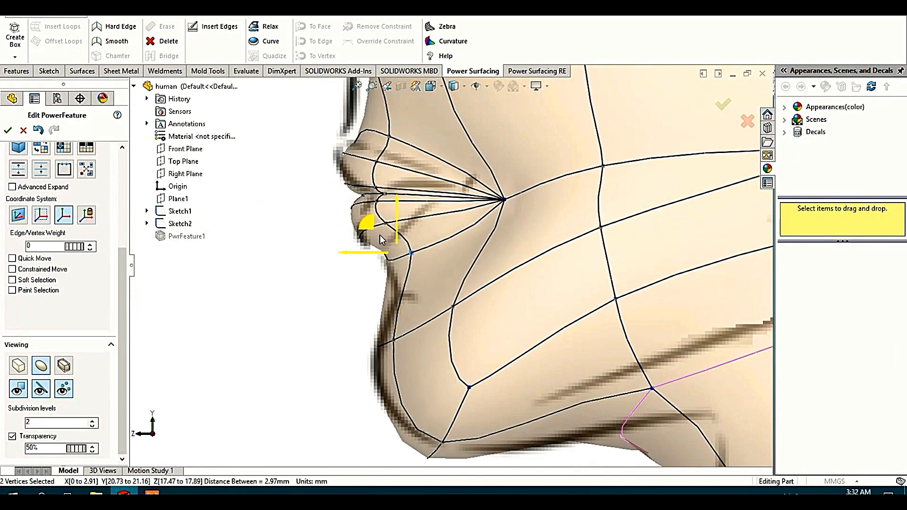
{"action": "scroll", "coordinate": [430, 257], "scroll_direction": "up", "scroll_amount": 5}
{"action": "scroll", "coordinate": [397, 188], "scroll_direction": "down", "scroll_amount": 5}
{"action": "left_click_drag", "start_coordinate": [402, 186], "coordinate": [457, 238]}
{"action": "left_click", "coordinate": [401, 195]}
{"action": "scroll", "coordinate": [420, 185], "scroll_direction": "up", "scroll_amount": 2}
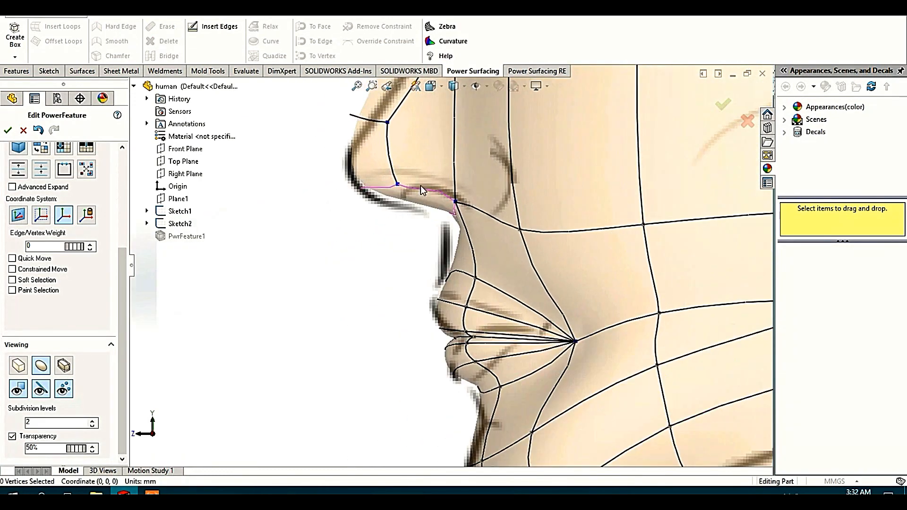
Step: Examine the smoothed head from the front, focusing on the mouth, nose and eye areas
{"action": "scroll", "coordinate": [423, 192], "scroll_direction": "up", "scroll_amount": 6}
{"action": "left_click", "coordinate": [713, 238]}
{"action": "key", "text": "ctrl+1"}
{"action": "scroll", "coordinate": [501, 268], "scroll_direction": "down", "scroll_amount": 6}
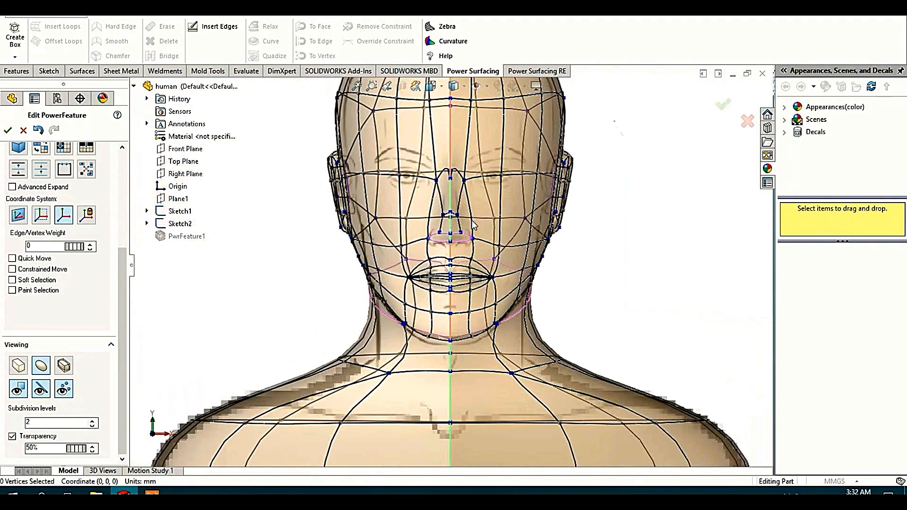
{"action": "left_click", "coordinate": [482, 270]}
{"action": "scroll", "coordinate": [512, 268], "scroll_direction": "up", "scroll_amount": 6}
{"action": "left_click", "coordinate": [522, 233]}
{"action": "scroll", "coordinate": [522, 233], "scroll_direction": "up", "scroll_amount": 2}
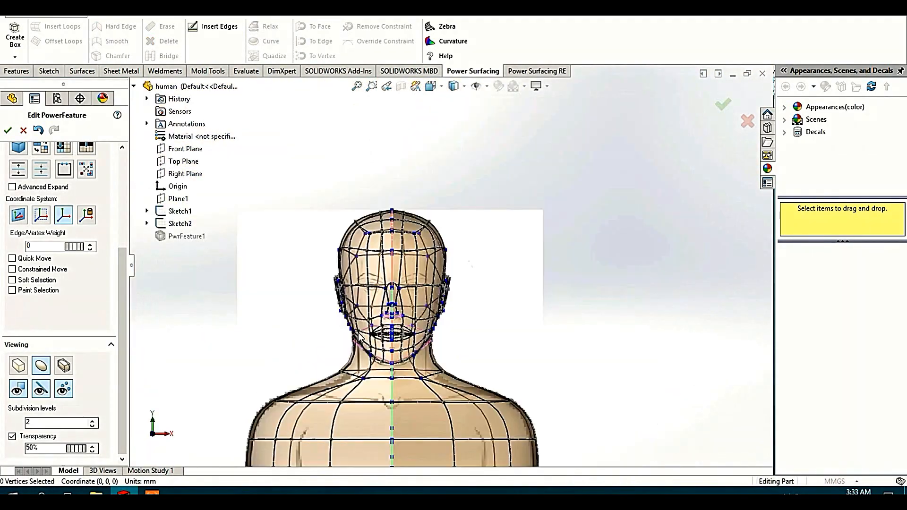
{"action": "scroll", "coordinate": [486, 287], "scroll_direction": "down", "scroll_amount": 6}
{"action": "scroll", "coordinate": [487, 286], "scroll_direction": "up", "scroll_amount": 4}
{"action": "scroll", "coordinate": [437, 217], "scroll_direction": "down", "scroll_amount": 3}
{"action": "scroll", "coordinate": [415, 226], "scroll_direction": "down", "scroll_amount": 3}
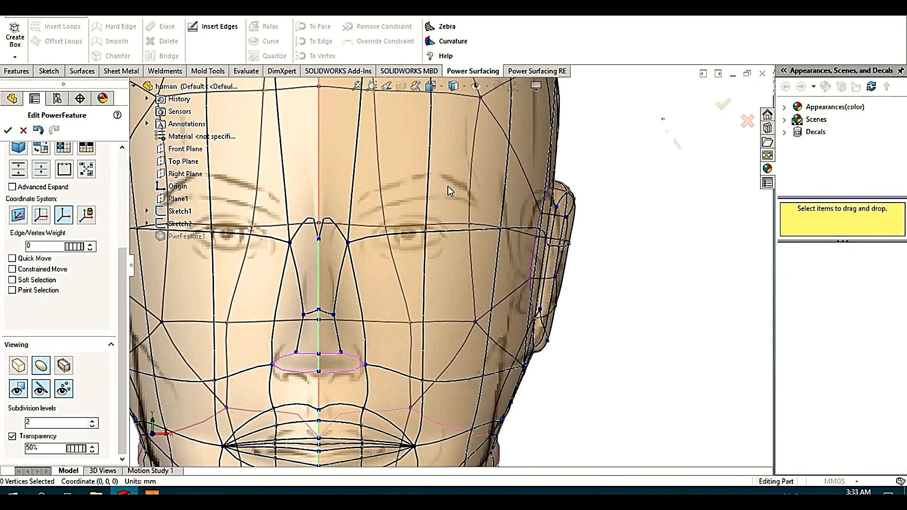
{"action": "scroll", "coordinate": [448, 186], "scroll_direction": "up", "scroll_amount": 5}
{"action": "scroll", "coordinate": [442, 229], "scroll_direction": "down", "scroll_amount": 3}
Step: Show the control mesh and insert a closed loop of edges outlining the eye across the horizontal eye-level edge
{"action": "left_click", "coordinate": [513, 259]}
{"action": "scroll", "coordinate": [419, 193], "scroll_direction": "down", "scroll_amount": 5}
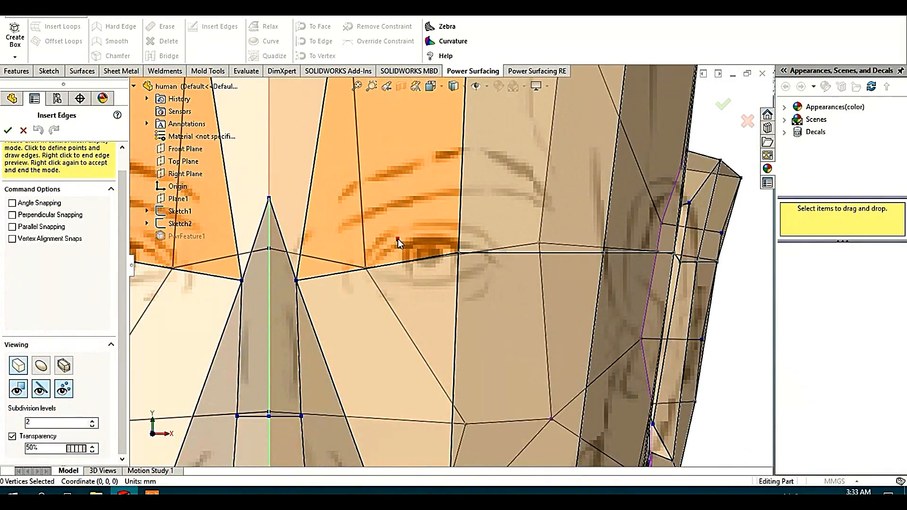
{"action": "left_click", "coordinate": [459, 230]}
{"action": "left_click", "coordinate": [499, 255]}
{"action": "middle_click_drag", "start_coordinate": [502, 258], "coordinate": [548, 287]}
{"action": "left_click", "coordinate": [468, 288]}
{"action": "left_click", "coordinate": [381, 278]}
{"action": "left_click", "coordinate": [408, 246]}
{"action": "scroll", "coordinate": [454, 254], "scroll_direction": "up", "scroll_amount": 3}
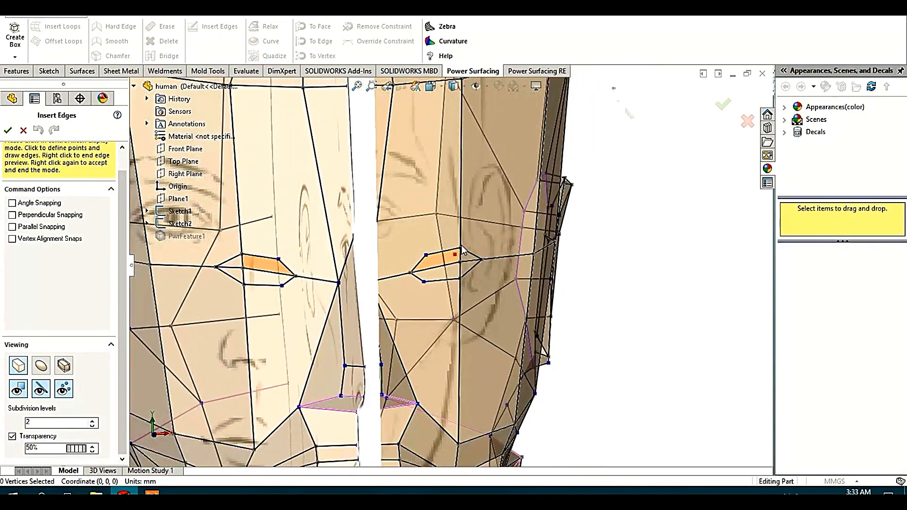
Step: Insert edges linking the eye outline's upper and lower inner vertices to the nose bridge and the side of the nose
{"action": "scroll", "coordinate": [451, 254], "scroll_direction": "down", "scroll_amount": 2}
{"action": "scroll", "coordinate": [425, 285], "scroll_direction": "up", "scroll_amount": 4}
{"action": "middle_click_drag", "start_coordinate": [425, 278], "coordinate": [386, 269]}
{"action": "scroll", "coordinate": [373, 250], "scroll_direction": "down", "scroll_amount": 3}
{"action": "scroll", "coordinate": [386, 269], "scroll_direction": "down", "scroll_amount": 2}
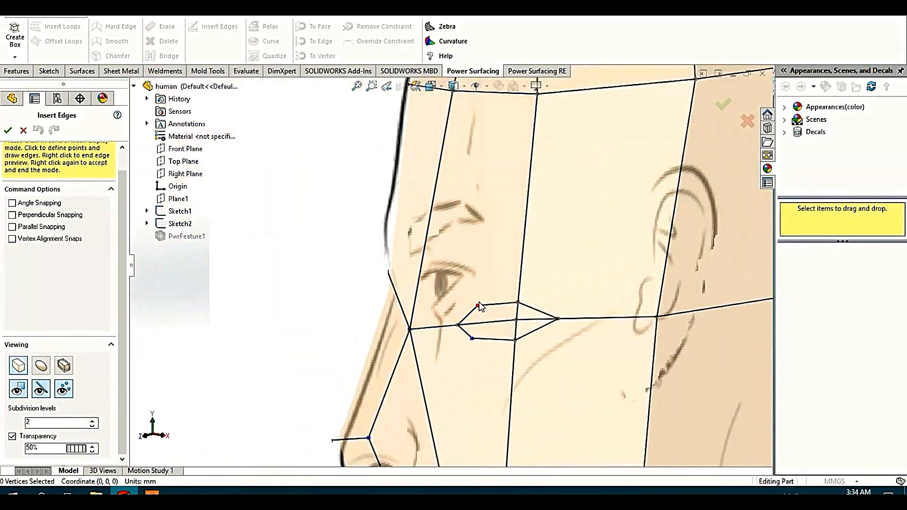
{"action": "scroll", "coordinate": [388, 274], "scroll_direction": "up", "scroll_amount": 4}
{"action": "scroll", "coordinate": [465, 317], "scroll_direction": "down", "scroll_amount": 3}
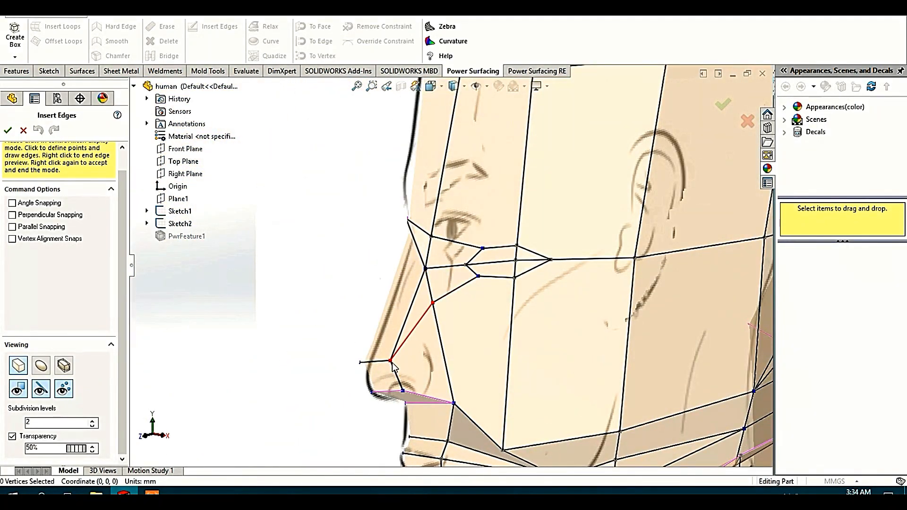
{"action": "right_click", "coordinate": [483, 276]}
{"action": "right_click", "coordinate": [482, 275]}
{"action": "scroll", "coordinate": [482, 276], "scroll_direction": "up", "scroll_amount": 3}
{"action": "scroll", "coordinate": [438, 213], "scroll_direction": "down", "scroll_amount": 3}
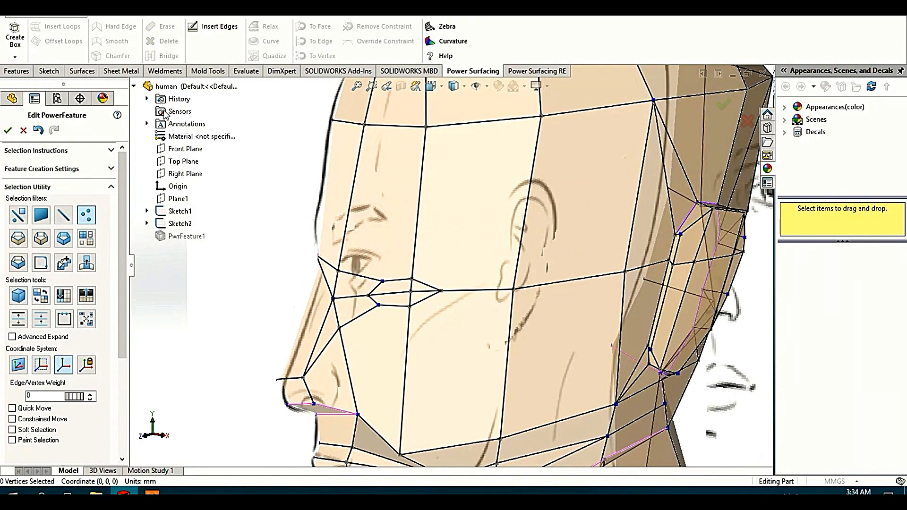
{"action": "scroll", "coordinate": [503, 302], "scroll_direction": "up", "scroll_amount": 1}
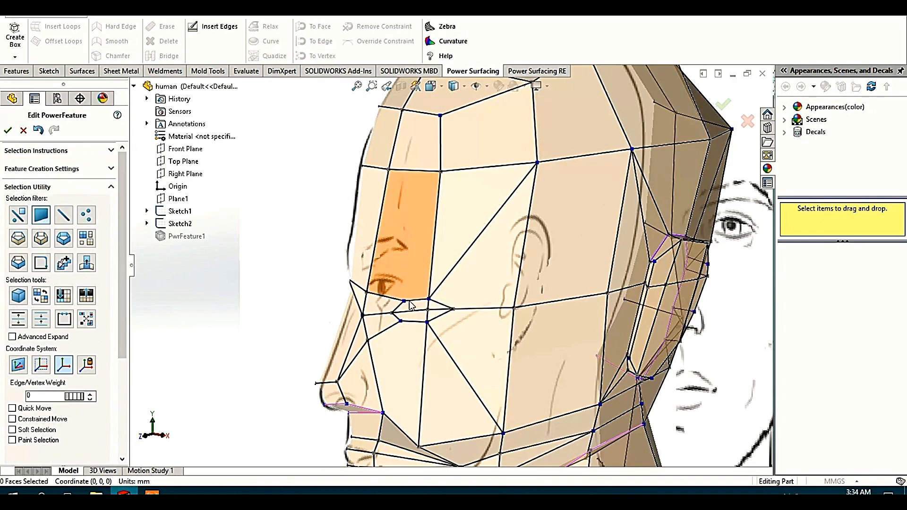
Step: Extrude the four faces inside the eye outline by 0.99 mm with one segment
{"action": "left_click", "coordinate": [410, 305]}
{"action": "scroll", "coordinate": [410, 305], "scroll_direction": "down", "scroll_amount": 4}
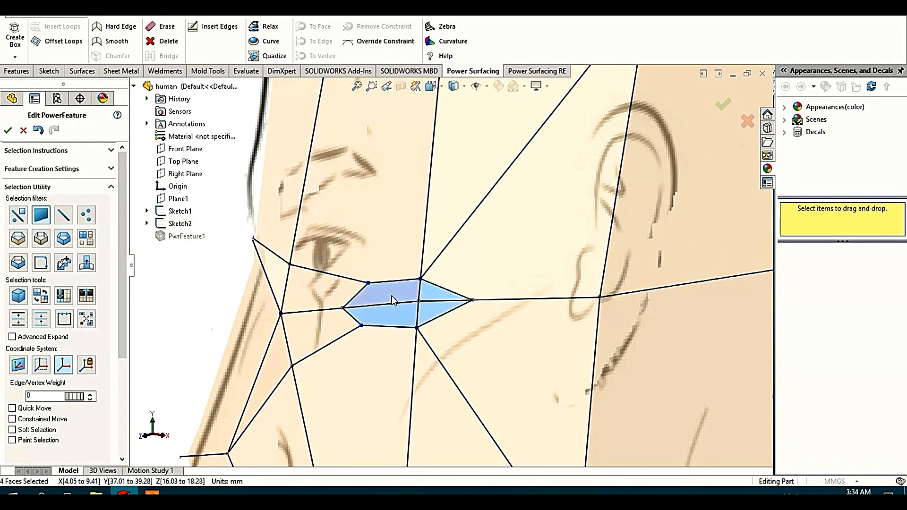
{"action": "middle_click_drag", "start_coordinate": [392, 300], "coordinate": [450, 265]}
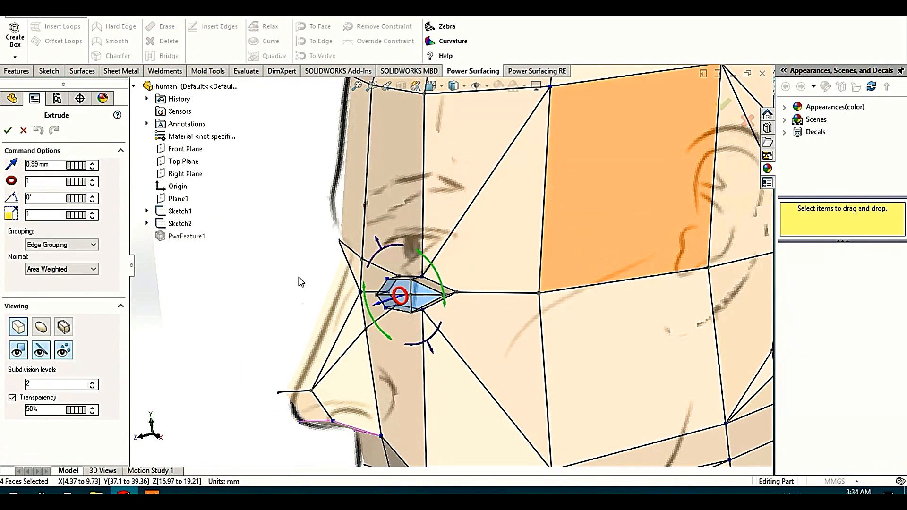
{"action": "left_click", "coordinate": [7, 129]}
{"action": "scroll", "coordinate": [444, 267], "scroll_direction": "up", "scroll_amount": 7}
{"action": "key", "text": "Escape"}
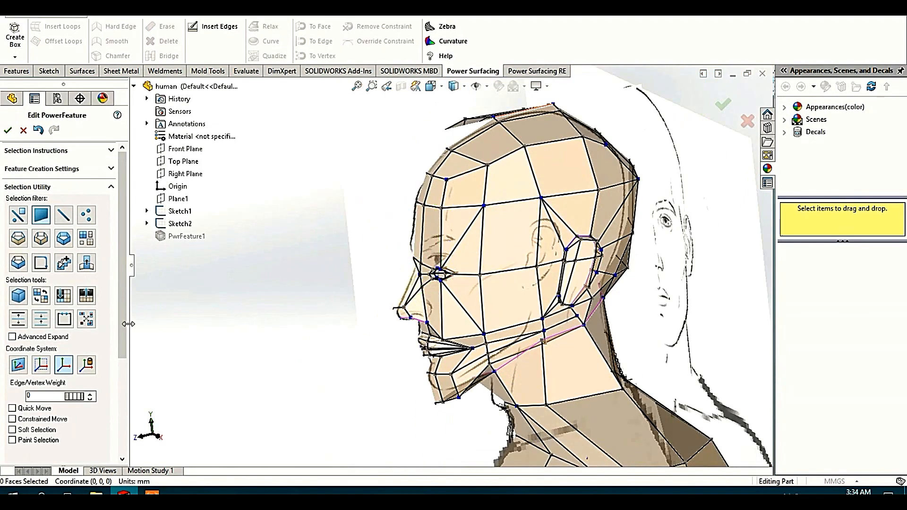
Step: Show the smoothed surface and adjust the inner eye corner vertex to match the front sketch
{"action": "left_click_drag", "start_coordinate": [122, 320], "coordinate": [123, 413]}
{"action": "left_click", "coordinate": [41, 365]}
{"action": "middle_click_drag", "start_coordinate": [415, 239], "coordinate": [471, 230]}
{"action": "scroll", "coordinate": [402, 237], "scroll_direction": "down", "scroll_amount": 4}
{"action": "scroll", "coordinate": [465, 232], "scroll_direction": "up", "scroll_amount": 9}
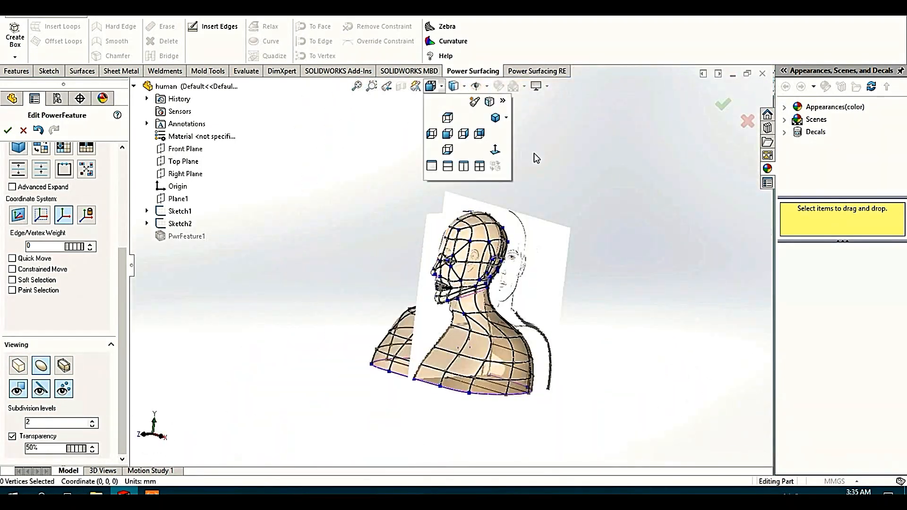
{"action": "scroll", "coordinate": [542, 265], "scroll_direction": "down", "scroll_amount": 15}
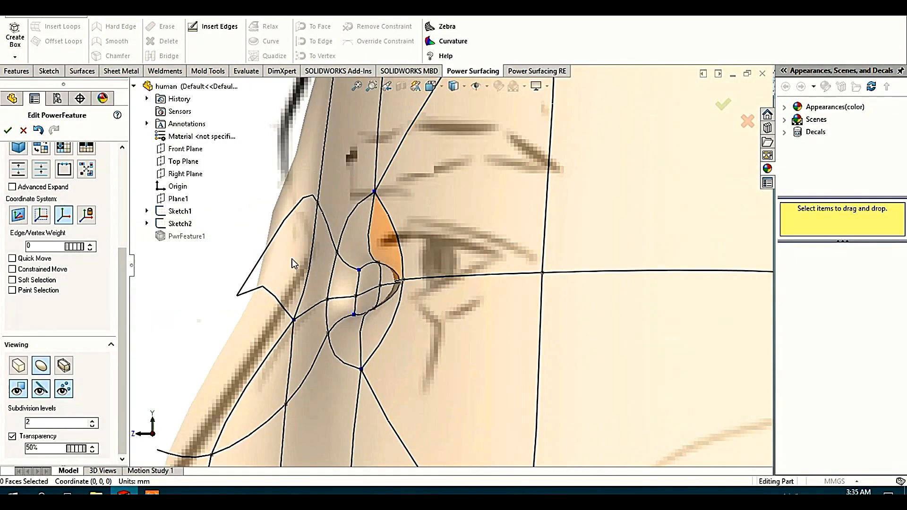
{"action": "key", "text": "ctrl+1"}
{"action": "left_click_drag", "start_coordinate": [474, 276], "coordinate": [528, 271]}
{"action": "scroll", "coordinate": [438, 298], "scroll_direction": "down", "scroll_amount": 1}
{"action": "left_click", "coordinate": [404, 237]}
{"action": "scroll", "coordinate": [519, 222], "scroll_direction": "up", "scroll_amount": 5}
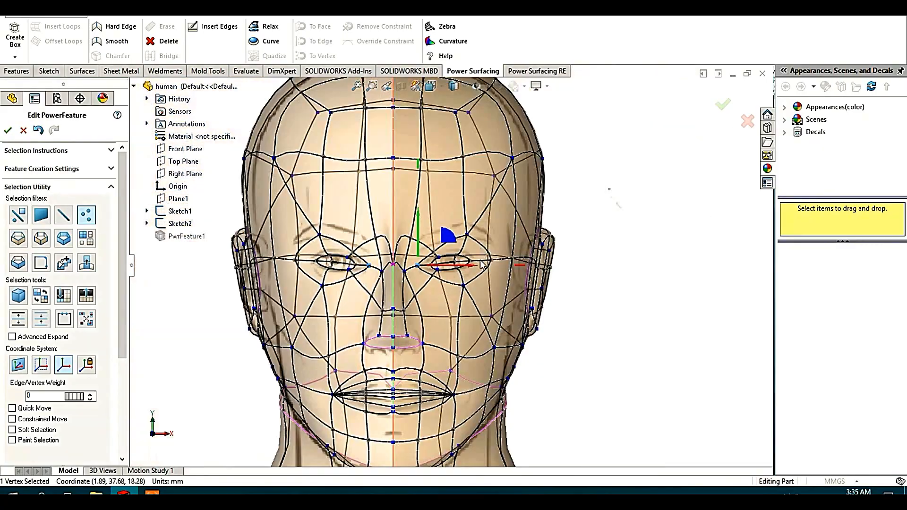
Step: Adjust the eye opening's lower vertices vertically to follow the lower eyelid in the front sketch
{"action": "scroll", "coordinate": [434, 231], "scroll_direction": "down", "scroll_amount": 9}
{"action": "left_click", "coordinate": [492, 281]}
{"action": "left_click_drag", "start_coordinate": [490, 258], "coordinate": [490, 246]}
{"action": "scroll", "coordinate": [472, 302], "scroll_direction": "up", "scroll_amount": 4}
{"action": "scroll", "coordinate": [468, 314], "scroll_direction": "down", "scroll_amount": 3}
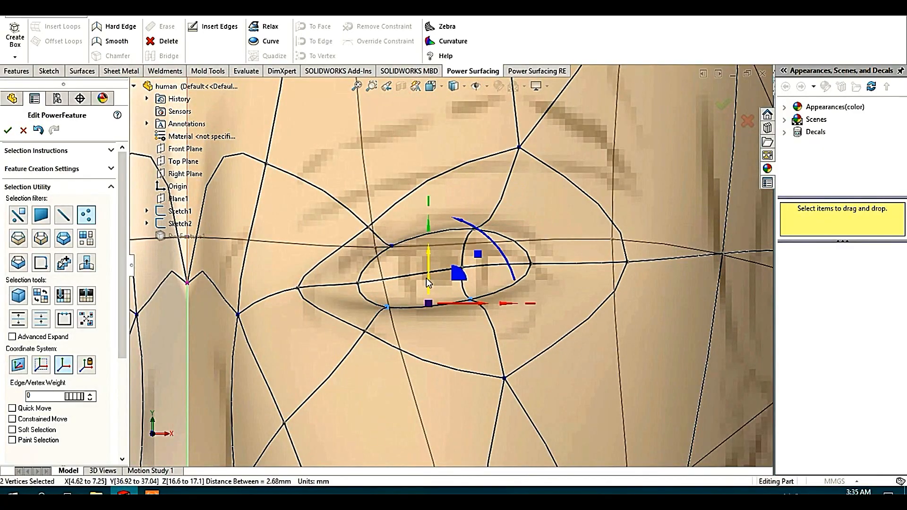
Step: Apply a hard edge to the inner and outer corner vertices of the eye opening
{"action": "left_click", "coordinate": [358, 285], "text": "ctrl"}
{"action": "scroll", "coordinate": [533, 245], "scroll_direction": "up", "scroll_amount": 1}
{"action": "left_click", "coordinate": [115, 26]}
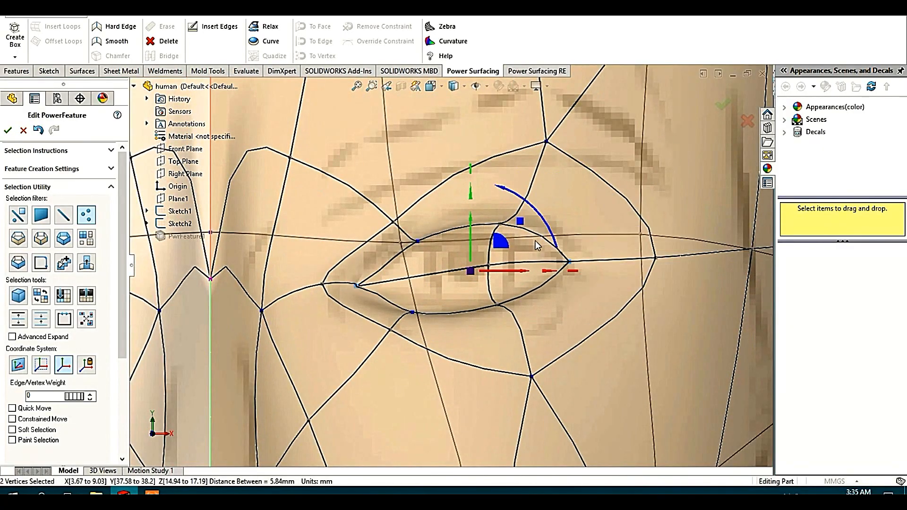
{"action": "scroll", "coordinate": [535, 240], "scroll_direction": "up", "scroll_amount": 7}
{"action": "left_click", "coordinate": [568, 196]}
{"action": "scroll", "coordinate": [510, 270], "scroll_direction": "up", "scroll_amount": 4}
{"action": "scroll", "coordinate": [460, 264], "scroll_direction": "down", "scroll_amount": 8}
{"action": "scroll", "coordinate": [479, 235], "scroll_direction": "down", "scroll_amount": 2}
{"action": "scroll", "coordinate": [453, 279], "scroll_direction": "up", "scroll_amount": 10}
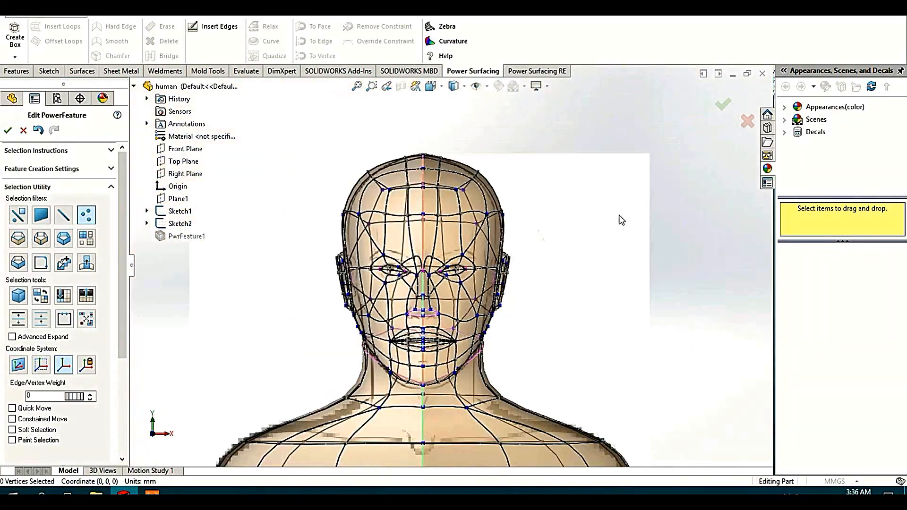
Step: Lower the two lower-lid vertices of the eye opening to fit the eye in the front sketch
{"action": "scroll", "coordinate": [458, 265], "scroll_direction": "down", "scroll_amount": 8}
{"action": "right_click", "coordinate": [432, 229]}
{"action": "left_click", "coordinate": [443, 267]}
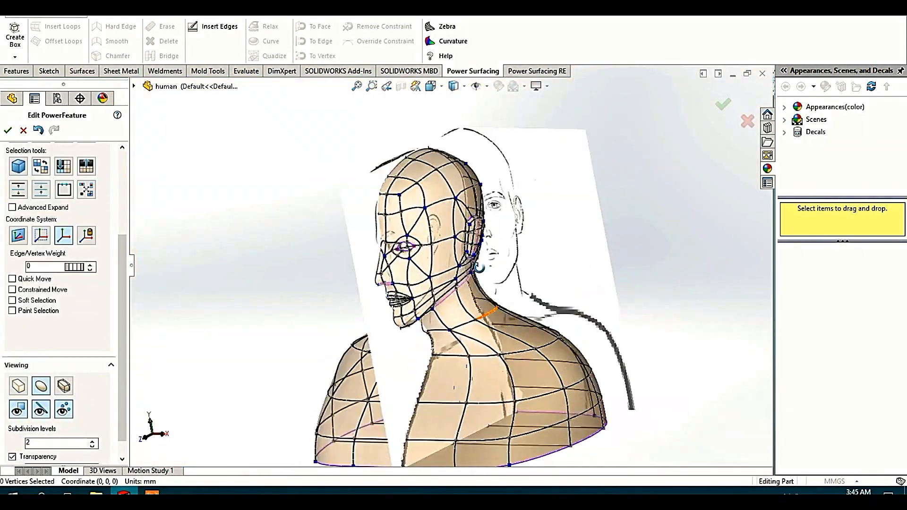
{"action": "middle_click_drag", "start_coordinate": [479, 268], "coordinate": [512, 263]}
{"action": "scroll", "coordinate": [510, 260], "scroll_direction": "up", "scroll_amount": 5}
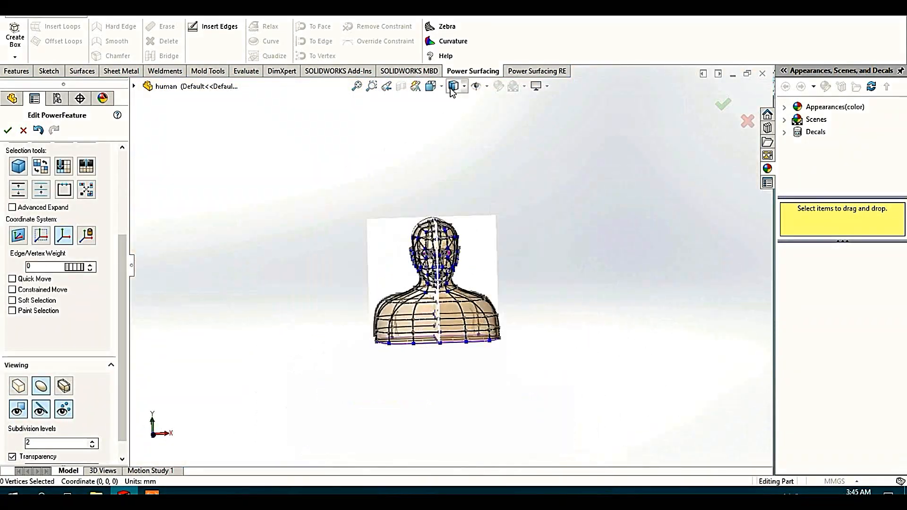
{"action": "scroll", "coordinate": [415, 250], "scroll_direction": "down", "scroll_amount": 10}
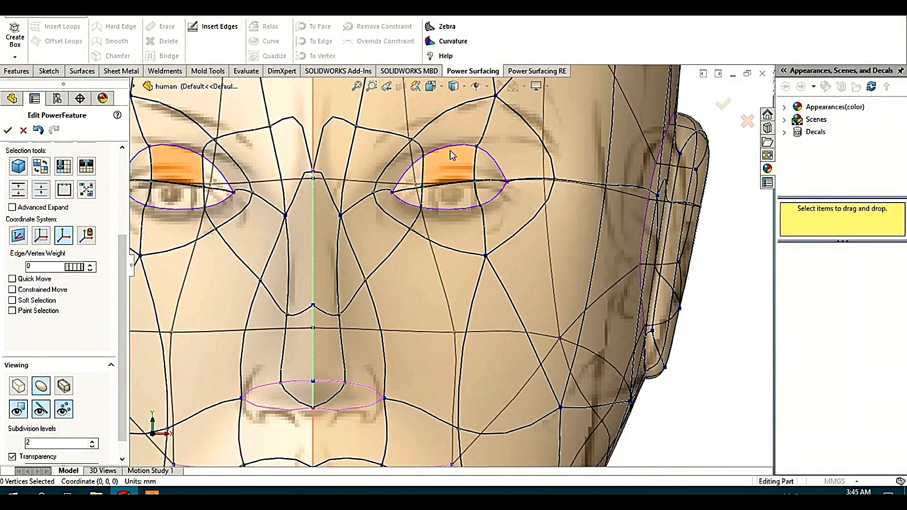
{"action": "left_click", "coordinate": [482, 206], "text": "ctrl"}
{"action": "left_click_drag", "start_coordinate": [454, 167], "coordinate": [456, 185]}
{"action": "scroll", "coordinate": [454, 213], "scroll_direction": "up", "scroll_amount": 5}
{"action": "left_click", "coordinate": [498, 262]}
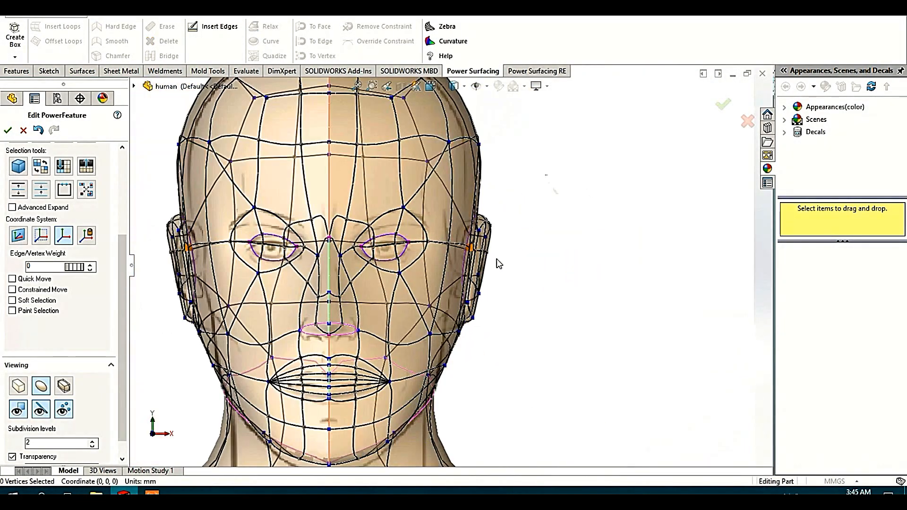
Step: Show the control mesh in the side view and adjust the inner eye corner vertex
{"action": "scroll", "coordinate": [459, 255], "scroll_direction": "up", "scroll_amount": 3}
{"action": "scroll", "coordinate": [402, 243], "scroll_direction": "down", "scroll_amount": 5}
{"action": "scroll", "coordinate": [383, 243], "scroll_direction": "down", "scroll_amount": 3}
{"action": "scroll", "coordinate": [453, 264], "scroll_direction": "up", "scroll_amount": 5}
{"action": "scroll", "coordinate": [524, 321], "scroll_direction": "up", "scroll_amount": 1}
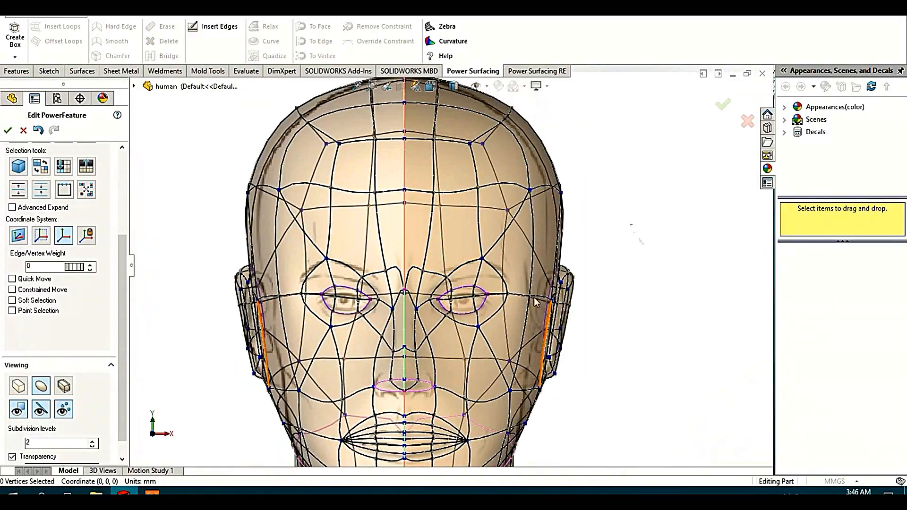
{"action": "key", "text": "ctrl+4"}
{"action": "scroll", "coordinate": [512, 262], "scroll_direction": "down", "scroll_amount": 2}
{"action": "scroll", "coordinate": [514, 262], "scroll_direction": "down", "scroll_amount": 2}
{"action": "left_click", "coordinate": [18, 386]}
{"action": "scroll", "coordinate": [406, 250], "scroll_direction": "up", "scroll_amount": 2}
{"action": "scroll", "coordinate": [411, 331], "scroll_direction": "down", "scroll_amount": 2}
{"action": "left_click", "coordinate": [389, 331]}
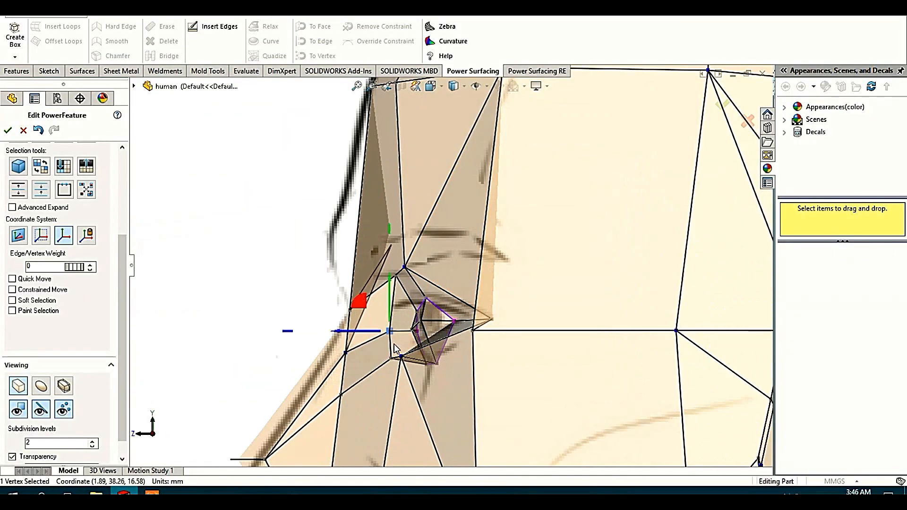
{"action": "left_click_drag", "start_coordinate": [336, 311], "coordinate": [334, 312]}
Step: Move the vertex beside the nose bridge up and back in the side view
{"action": "scroll", "coordinate": [333, 305], "scroll_direction": "up", "scroll_amount": 2}
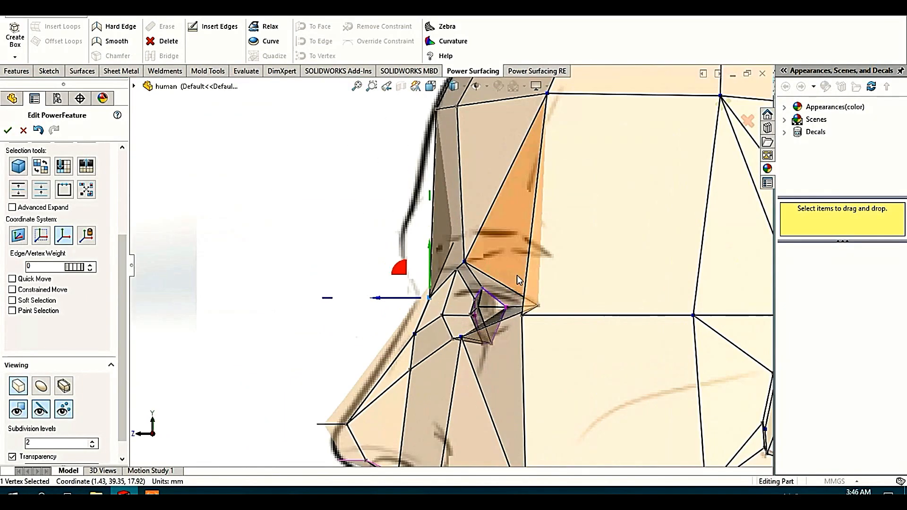
{"action": "scroll", "coordinate": [517, 275], "scroll_direction": "down", "scroll_amount": 2}
{"action": "left_click_drag", "start_coordinate": [394, 266], "coordinate": [412, 240]}
{"action": "left_click", "coordinate": [372, 269]}
{"action": "scroll", "coordinate": [373, 271], "scroll_direction": "up", "scroll_amount": 3}
{"action": "scroll", "coordinate": [515, 265], "scroll_direction": "down", "scroll_amount": 2}
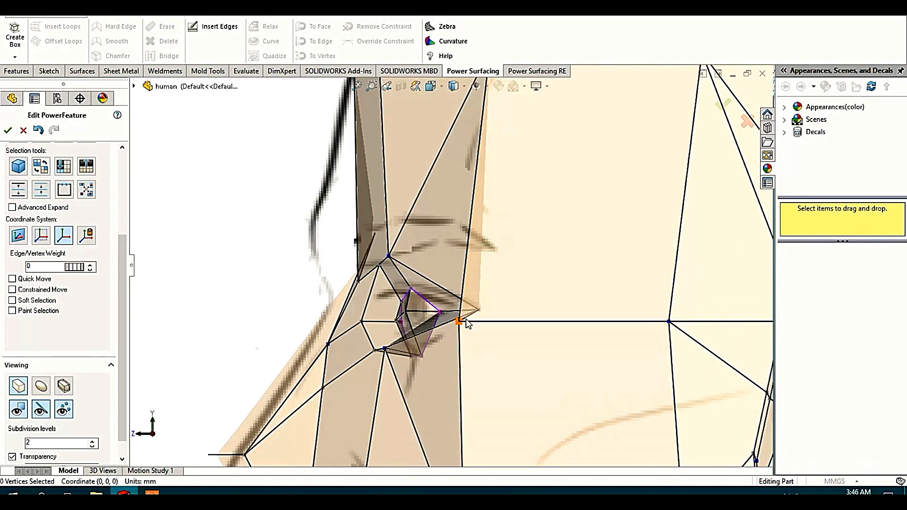
Step: Adjust the vertices along the side of the nose and around the lips to fit the side sketch
{"action": "scroll", "coordinate": [366, 347], "scroll_direction": "up", "scroll_amount": 3}
{"action": "left_click_drag", "start_coordinate": [354, 350], "coordinate": [344, 326]}
{"action": "scroll", "coordinate": [348, 374], "scroll_direction": "down", "scroll_amount": 4}
{"action": "left_click", "coordinate": [317, 372]}
{"action": "left_click", "coordinate": [393, 281]}
{"action": "scroll", "coordinate": [393, 282], "scroll_direction": "up", "scroll_amount": 4}
{"action": "scroll", "coordinate": [437, 336], "scroll_direction": "down", "scroll_amount": 3}
{"action": "left_click", "coordinate": [384, 323]}
{"action": "left_click", "coordinate": [341, 347]}
{"action": "scroll", "coordinate": [349, 344], "scroll_direction": "up", "scroll_amount": 3}
{"action": "scroll", "coordinate": [425, 352], "scroll_direction": "down", "scroll_amount": 3}
{"action": "left_click_drag", "start_coordinate": [439, 299], "coordinate": [452, 284]}
{"action": "left_click", "coordinate": [422, 315]}
{"action": "scroll", "coordinate": [422, 315], "scroll_direction": "up", "scroll_amount": 4}
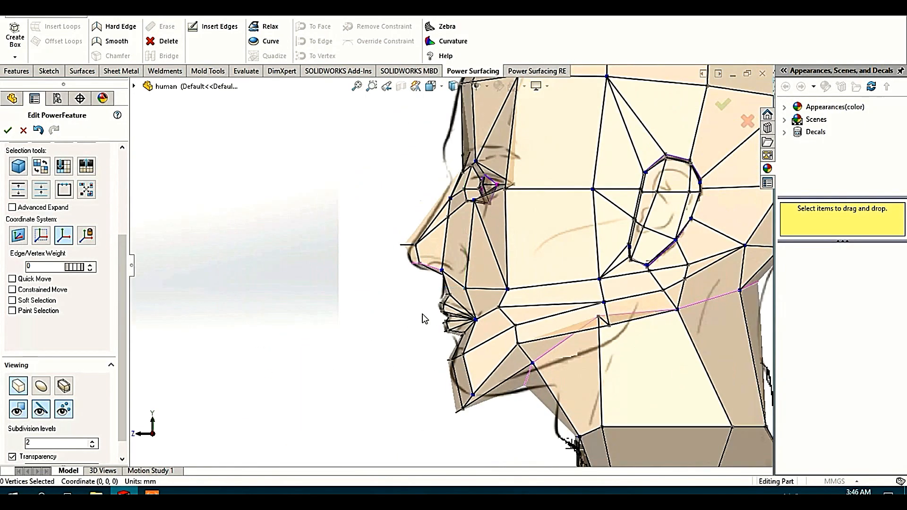
Step: Reposition the mouth corner vertex and the jaw vertex below it in the side view
{"action": "scroll", "coordinate": [473, 283], "scroll_direction": "down", "scroll_amount": 3}
{"action": "left_click", "coordinate": [431, 287]}
{"action": "left_click_drag", "start_coordinate": [401, 260], "coordinate": [376, 254]}
{"action": "scroll", "coordinate": [347, 308], "scroll_direction": "up", "scroll_amount": 3}
{"action": "left_click", "coordinate": [347, 308]}
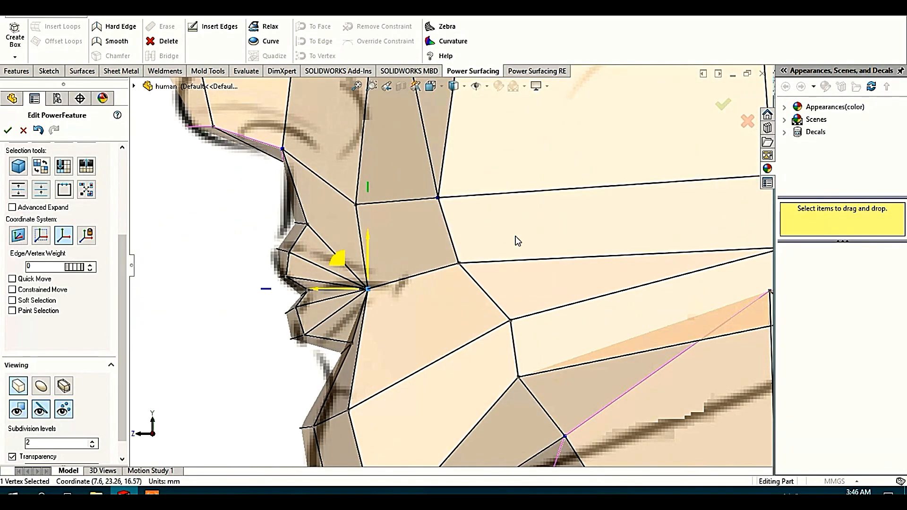
{"action": "scroll", "coordinate": [449, 266], "scroll_direction": "up", "scroll_amount": 3}
{"action": "left_click", "coordinate": [464, 282]}
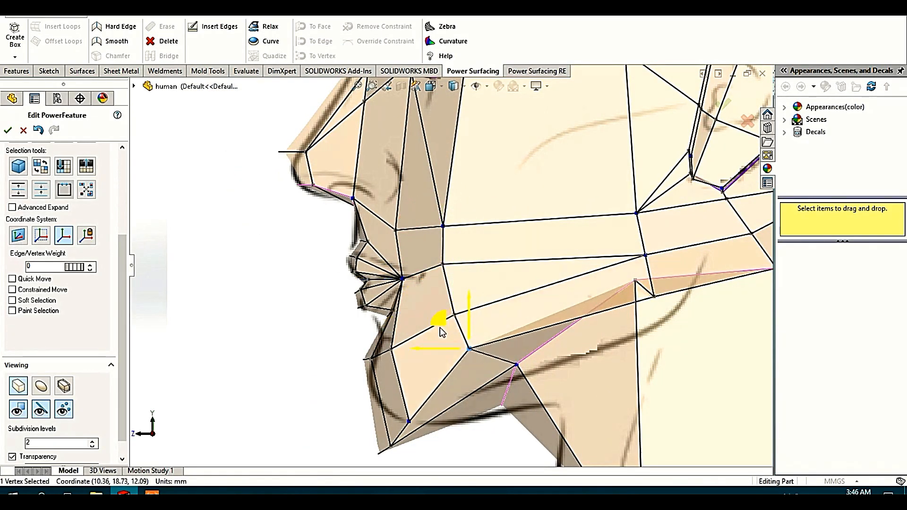
{"action": "middle_click_drag", "start_coordinate": [442, 332], "coordinate": [421, 247]}
Step: Move the front neck vertex below the chin outward in the front view
{"action": "key", "text": "ctrl+1"}
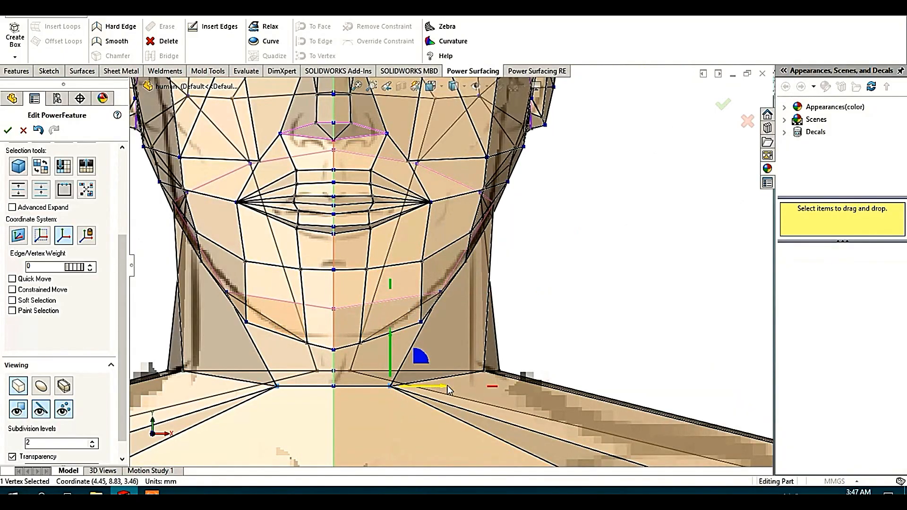
{"action": "left_click_drag", "start_coordinate": [447, 387], "coordinate": [494, 386]}
{"action": "key", "text": "Escape"}
{"action": "scroll", "coordinate": [461, 213], "scroll_direction": "up", "scroll_amount": 2}
{"action": "scroll", "coordinate": [461, 212], "scroll_direction": "down", "scroll_amount": 2}
{"action": "key", "text": "Escape"}
{"action": "scroll", "coordinate": [450, 245], "scroll_direction": "up", "scroll_amount": 5}
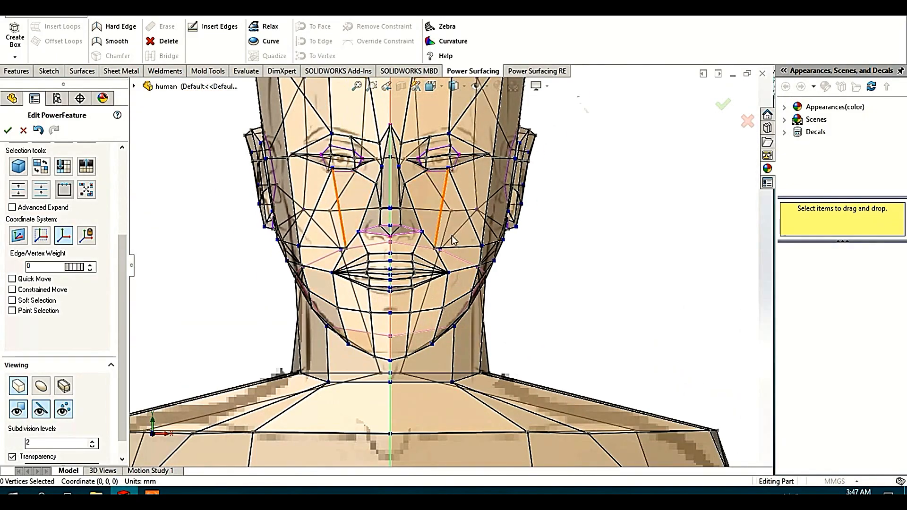
Step: Reposition the inner brow vertex above the nose bridge using the front and side views
{"action": "scroll", "coordinate": [460, 171], "scroll_direction": "down", "scroll_amount": 6}
{"action": "scroll", "coordinate": [431, 214], "scroll_direction": "up", "scroll_amount": 2}
{"action": "scroll", "coordinate": [394, 270], "scroll_direction": "down", "scroll_amount": 3}
{"action": "scroll", "coordinate": [394, 245], "scroll_direction": "up", "scroll_amount": 2}
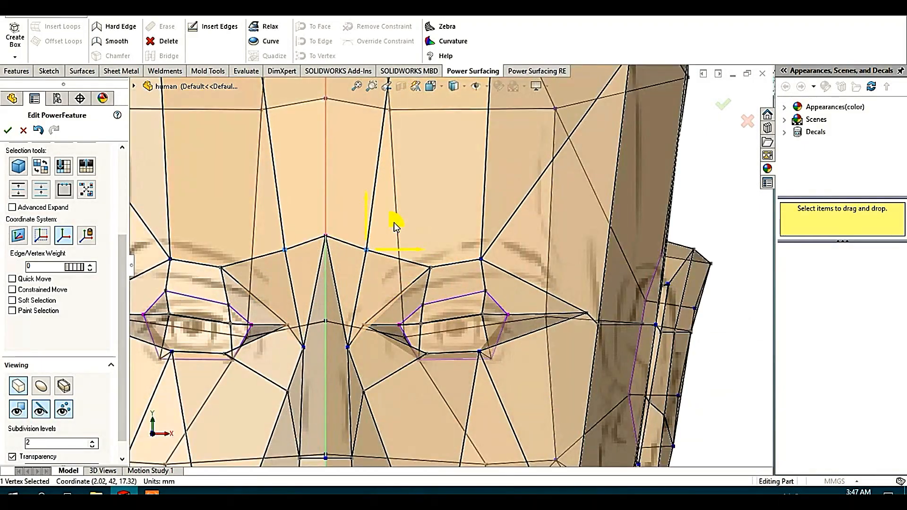
{"action": "left_click", "coordinate": [392, 221]}
{"action": "key", "text": "ctrl+4"}
{"action": "left_click", "coordinate": [285, 206]}
{"action": "key", "text": "ctrl+1"}
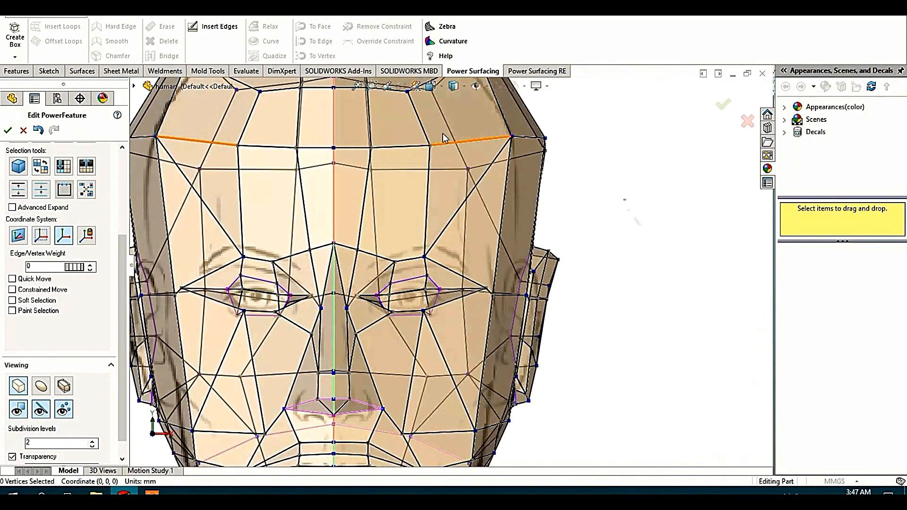
Step: Insert a chain of edges from the inner brow vertex over the eyebrow and across the temple toward the ear
{"action": "scroll", "coordinate": [406, 236], "scroll_direction": "down", "scroll_amount": 2}
{"action": "scroll", "coordinate": [401, 260], "scroll_direction": "up", "scroll_amount": 1}
{"action": "right_click", "coordinate": [484, 244]}
{"action": "left_click", "coordinate": [486, 283]}
{"action": "scroll", "coordinate": [416, 283], "scroll_direction": "down", "scroll_amount": 2}
{"action": "left_click", "coordinate": [370, 265]}
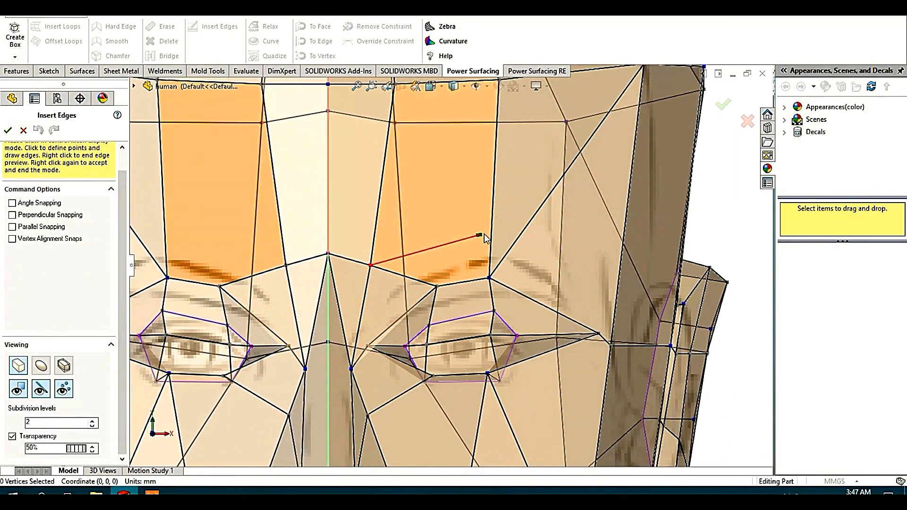
{"action": "left_click", "coordinate": [491, 233]}
{"action": "left_click", "coordinate": [520, 235]}
{"action": "scroll", "coordinate": [537, 282], "scroll_direction": "up", "scroll_amount": 1}
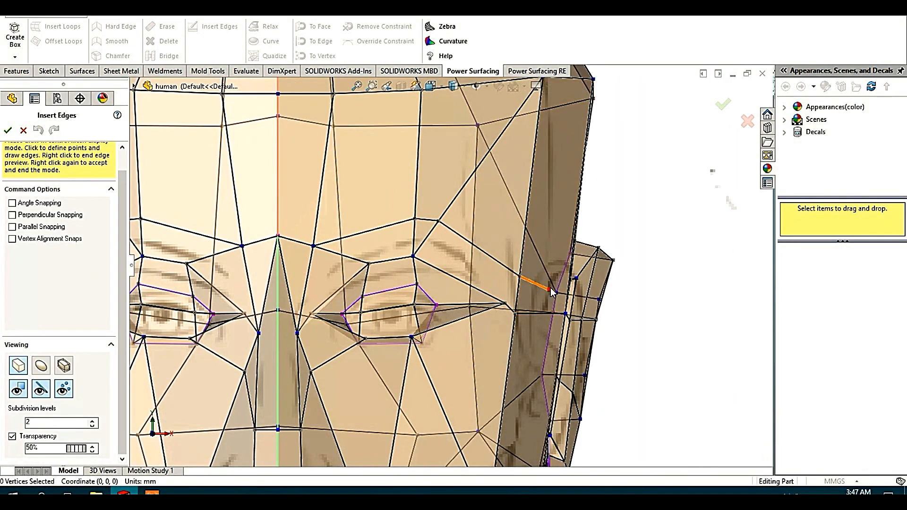
{"action": "left_click", "coordinate": [550, 289]}
{"action": "right_click", "coordinate": [551, 289]}
{"action": "right_click", "coordinate": [550, 289]}
Step: Move the new outer brow vertex forward in the side view to shape the brow ridge
{"action": "scroll", "coordinate": [477, 218], "scroll_direction": "up", "scroll_amount": 3}
{"action": "key", "text": "ctrl+4"}
{"action": "scroll", "coordinate": [423, 240], "scroll_direction": "down", "scroll_amount": 5}
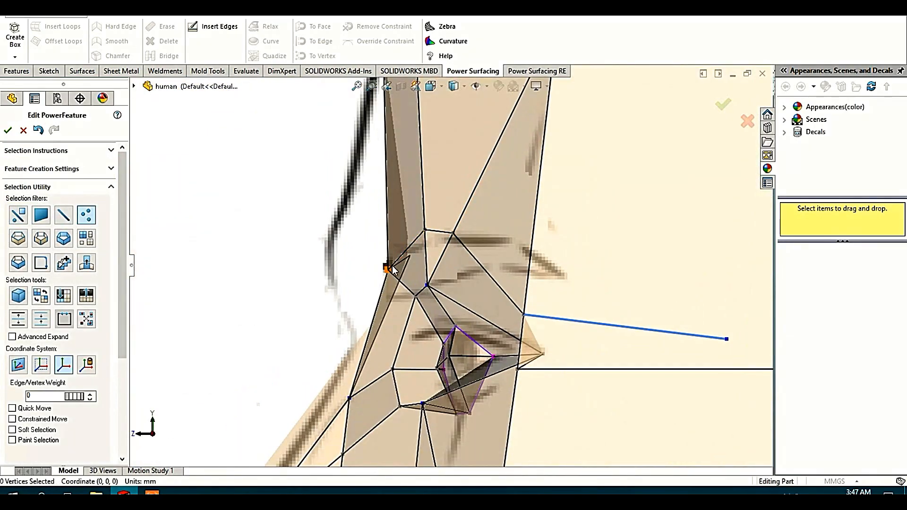
{"action": "scroll", "coordinate": [457, 258], "scroll_direction": "up", "scroll_amount": 1}
{"action": "left_click", "coordinate": [469, 242]}
{"action": "left_click_drag", "start_coordinate": [436, 242], "coordinate": [395, 243]}
{"action": "scroll", "coordinate": [473, 266], "scroll_direction": "up", "scroll_amount": 4}
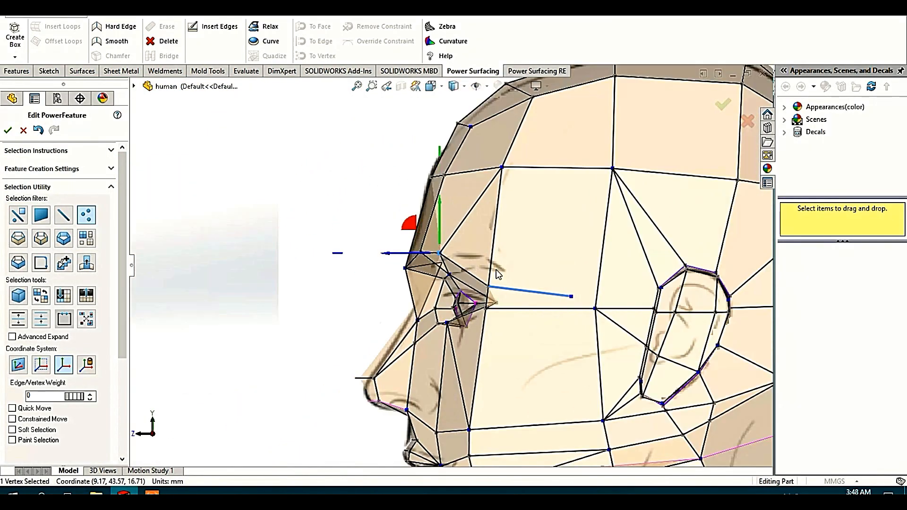
Step: Adjust the brow vertices horizontally in the front view to follow the eyebrow line
{"action": "key", "text": "ctrl+1"}
{"action": "scroll", "coordinate": [448, 265], "scroll_direction": "down", "scroll_amount": 4}
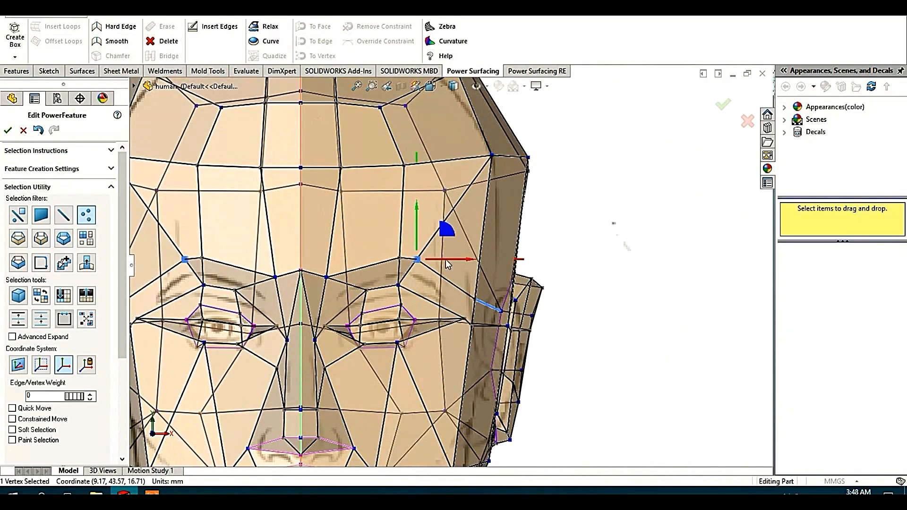
{"action": "left_click_drag", "start_coordinate": [363, 279], "coordinate": [373, 279]}
{"action": "scroll", "coordinate": [383, 276], "scroll_direction": "up", "scroll_amount": 5}
{"action": "left_click", "coordinate": [556, 251]}
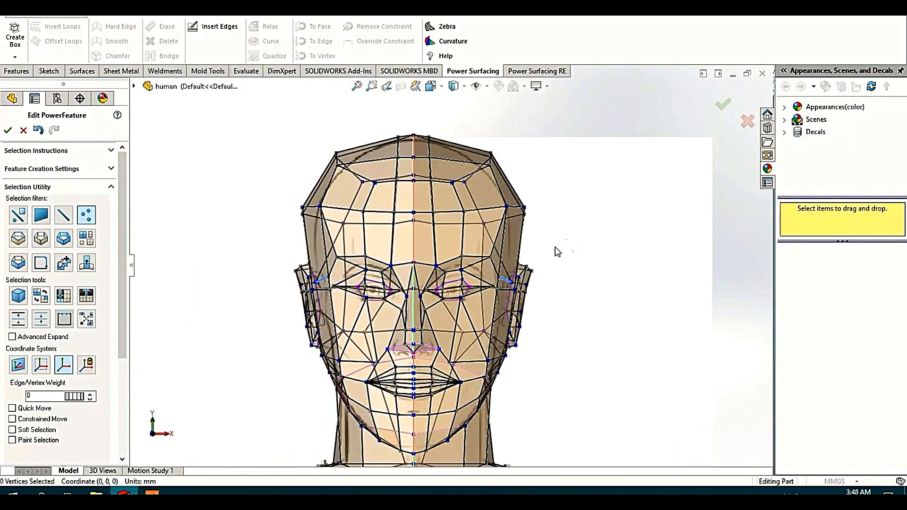
Step: Move the outer corner vertex of the outer eye outline about 3.4 mm along the depth axis
{"action": "middle_click_drag", "start_coordinate": [556, 251], "coordinate": [440, 325]}
{"action": "scroll", "coordinate": [439, 326], "scroll_direction": "down", "scroll_amount": 2}
{"action": "scroll", "coordinate": [438, 328], "scroll_direction": "up", "scroll_amount": 4}
{"action": "scroll", "coordinate": [438, 297], "scroll_direction": "down", "scroll_amount": 6}
{"action": "left_click", "coordinate": [349, 170]}
{"action": "middle_click_drag", "start_coordinate": [359, 217], "coordinate": [439, 302]}
{"action": "left_click_drag", "start_coordinate": [437, 311], "coordinate": [445, 314]}
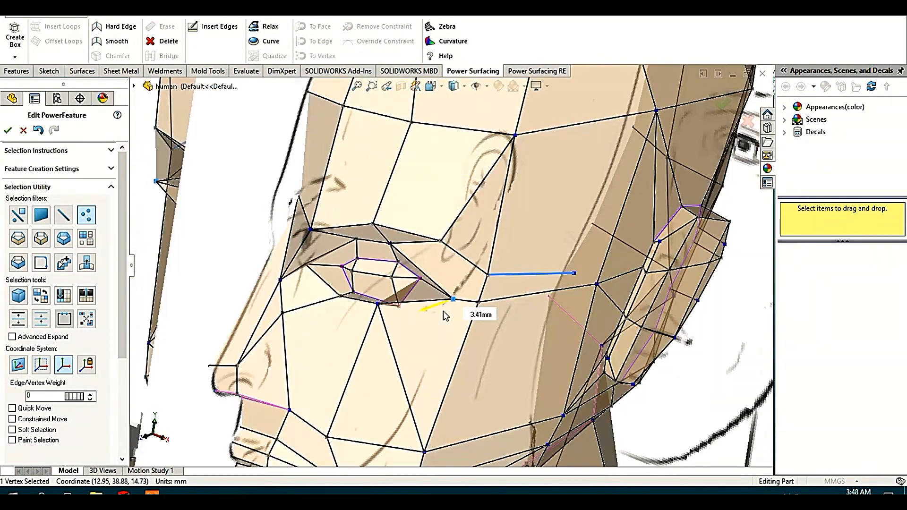
{"action": "middle_click_drag", "start_coordinate": [510, 265], "coordinate": [472, 222]}
{"action": "scroll", "coordinate": [473, 264], "scroll_direction": "up", "scroll_amount": 4}
{"action": "middle_click_drag", "start_coordinate": [703, 257], "coordinate": [591, 294]}
{"action": "left_click", "coordinate": [591, 293]}
{"action": "scroll", "coordinate": [460, 303], "scroll_direction": "down", "scroll_amount": 4}
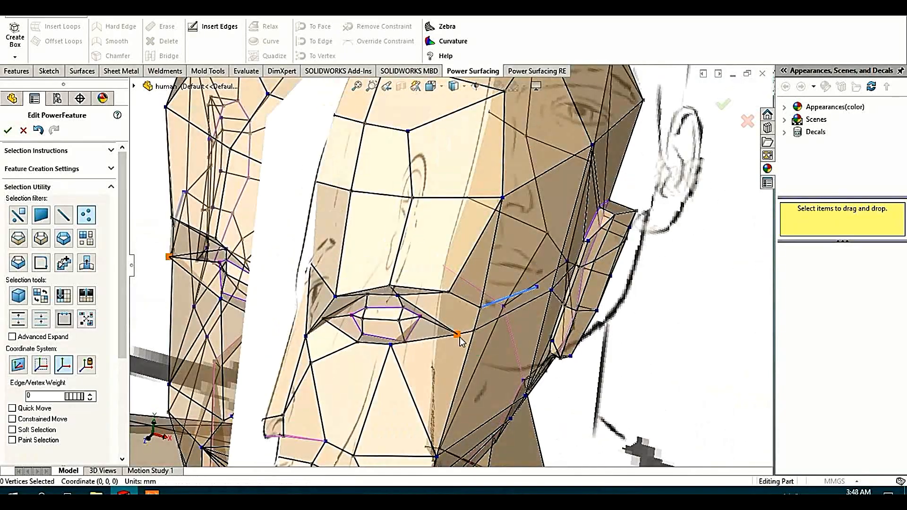
Step: Insert an edge from the outer eye corner vertex to the temple vertex on the new brow edge chain
{"action": "middle_click_drag", "start_coordinate": [505, 344], "coordinate": [469, 342]}
{"action": "right_click", "coordinate": [469, 343]}
{"action": "scroll", "coordinate": [500, 317], "scroll_direction": "down", "scroll_amount": 3}
{"action": "left_click", "coordinate": [410, 323]}
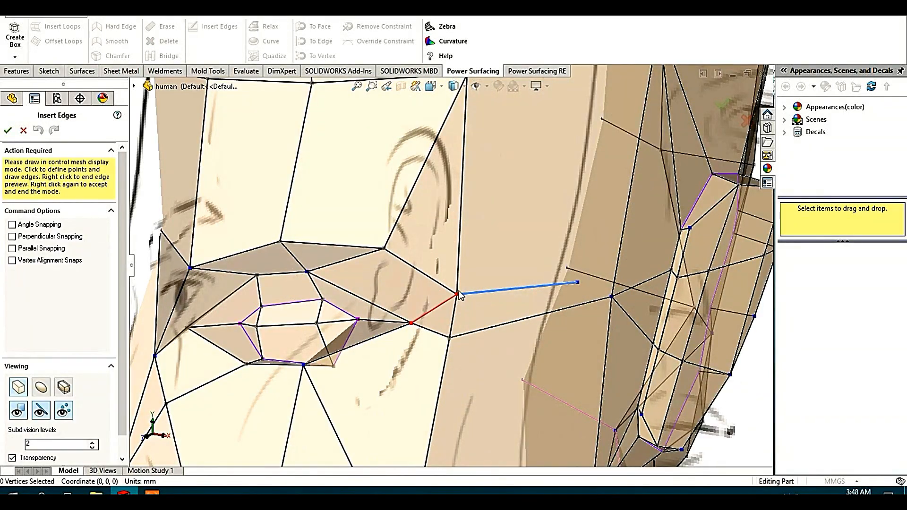
{"action": "right_click", "coordinate": [453, 300]}
{"action": "scroll", "coordinate": [454, 300], "scroll_direction": "up", "scroll_amount": 5}
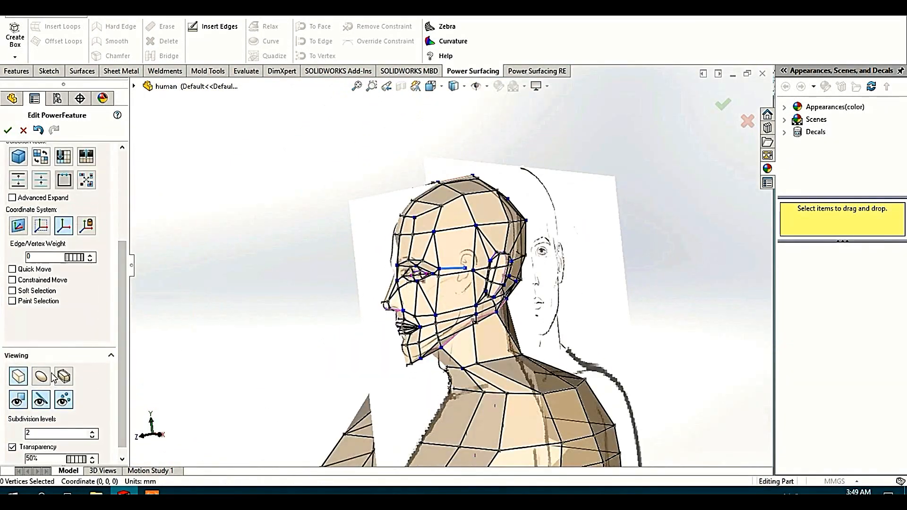
Step: Show the smoothed surface and inspect the eye, brow and temple area from the side
{"action": "scroll", "coordinate": [443, 255], "scroll_direction": "down", "scroll_amount": 4}
{"action": "left_click", "coordinate": [390, 261]}
{"action": "left_click", "coordinate": [445, 265], "text": "ctrl"}
{"action": "middle_click_drag", "start_coordinate": [357, 244], "coordinate": [403, 227]}
{"action": "scroll", "coordinate": [403, 226], "scroll_direction": "up", "scroll_amount": 4}
{"action": "left_click", "coordinate": [432, 87]}
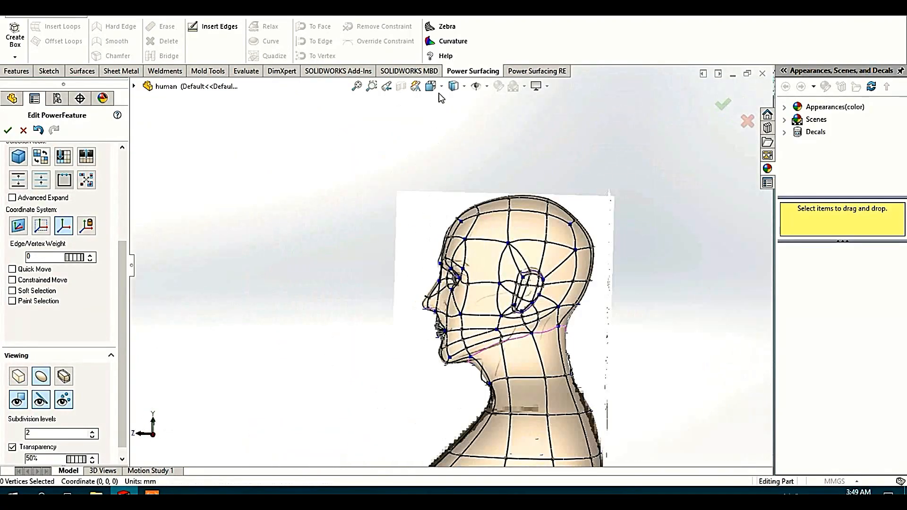
Step: Adjust the two vertices at the inner brow above the nose bridge along the depth axis in the side view
{"action": "scroll", "coordinate": [476, 270], "scroll_direction": "down", "scroll_amount": 2}
{"action": "scroll", "coordinate": [468, 288], "scroll_direction": "down", "scroll_amount": 5}
{"action": "left_click_drag", "start_coordinate": [363, 234], "coordinate": [358, 234]}
{"action": "scroll", "coordinate": [373, 243], "scroll_direction": "up", "scroll_amount": 6}
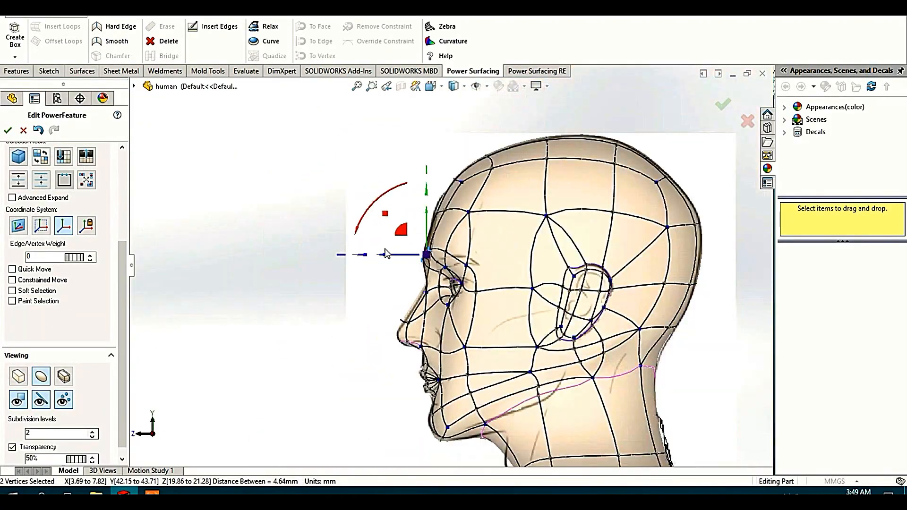
Step: Nudge the short mesh edge where the upper and lower lips meet to refine the mouth opening
{"action": "left_click", "coordinate": [431, 87]}
{"action": "left_click", "coordinate": [609, 123]}
{"action": "scroll", "coordinate": [514, 264], "scroll_direction": "up", "scroll_amount": 4}
{"action": "middle_click_drag", "start_coordinate": [515, 274], "coordinate": [482, 184]}
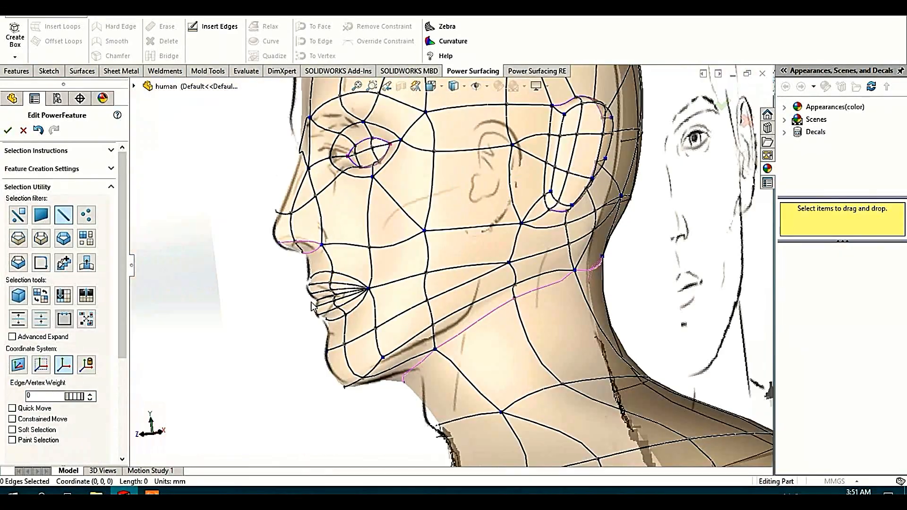
{"action": "scroll", "coordinate": [311, 306], "scroll_direction": "down", "scroll_amount": 5}
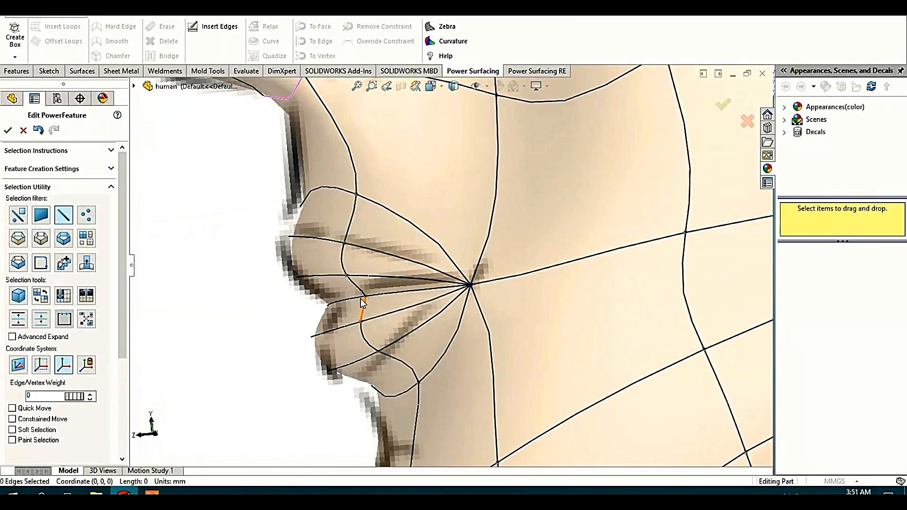
{"action": "left_click", "coordinate": [366, 296]}
{"action": "middle_click_drag", "start_coordinate": [366, 295], "coordinate": [425, 322]}
{"action": "left_click_drag", "start_coordinate": [409, 333], "coordinate": [405, 328]}
{"action": "middle_click_drag", "start_coordinate": [401, 284], "coordinate": [268, 263]}
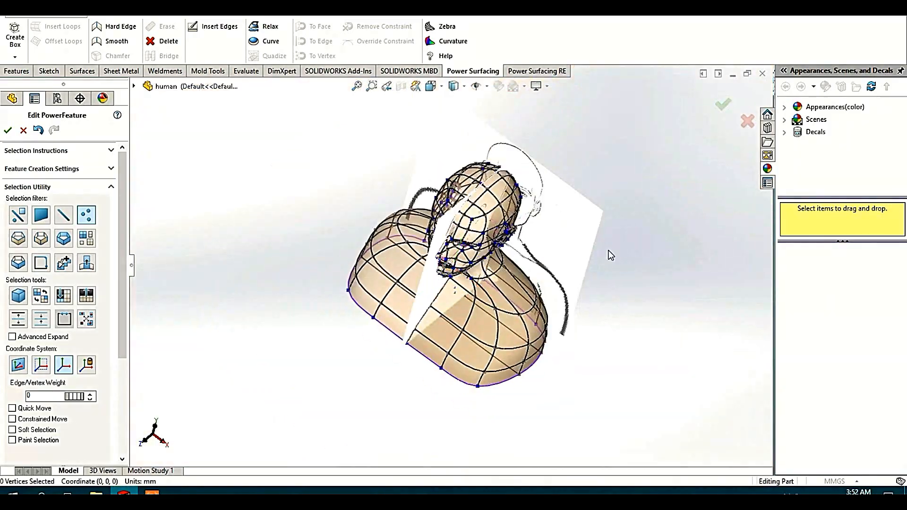
Step: Reposition the outer upper-eyelid vertex of the inner eye outline in the front view to follow the sketched eye
{"action": "middle_click_drag", "start_coordinate": [607, 253], "coordinate": [760, 243]}
{"action": "scroll", "coordinate": [491, 225], "scroll_direction": "down", "scroll_amount": 3}
{"action": "middle_click_drag", "start_coordinate": [510, 220], "coordinate": [483, 223]}
{"action": "scroll", "coordinate": [534, 176], "scroll_direction": "down", "scroll_amount": 6}
{"action": "middle_click_drag", "start_coordinate": [534, 176], "coordinate": [565, 239]}
{"action": "scroll", "coordinate": [532, 238], "scroll_direction": "up", "scroll_amount": 5}
{"action": "scroll", "coordinate": [565, 238], "scroll_direction": "up", "scroll_amount": 8}
{"action": "left_click", "coordinate": [431, 86]}
{"action": "left_click", "coordinate": [447, 134]}
{"action": "scroll", "coordinate": [446, 259], "scroll_direction": "down", "scroll_amount": 11}
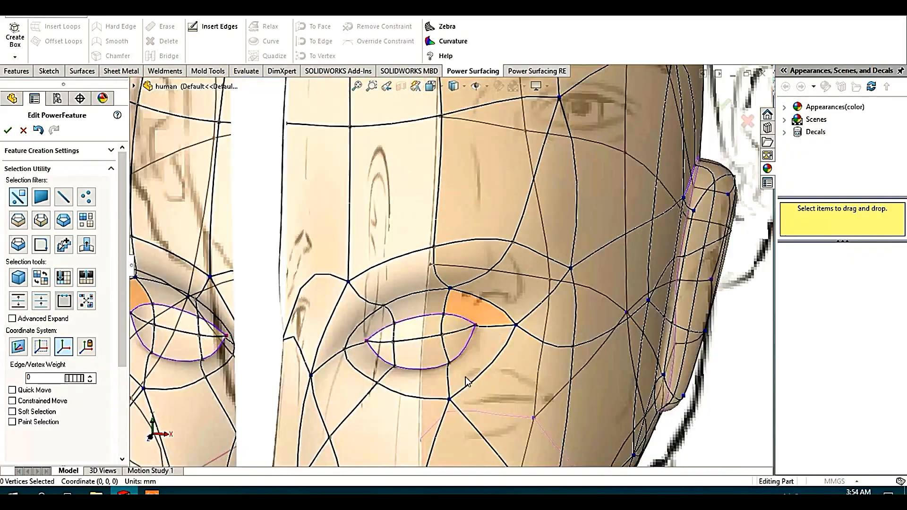
{"action": "scroll", "coordinate": [406, 255], "scroll_direction": "down", "scroll_amount": 5}
{"action": "left_click_drag", "start_coordinate": [303, 298], "coordinate": [459, 330]}
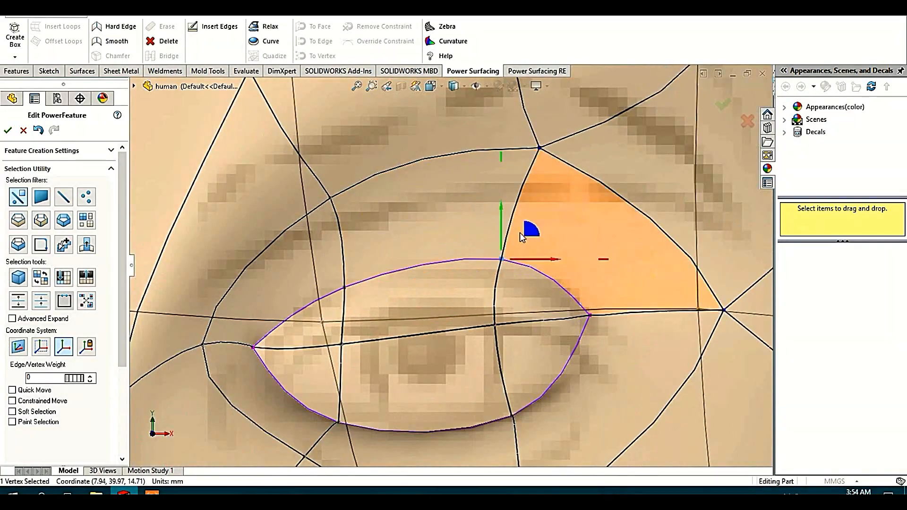
{"action": "left_click_drag", "start_coordinate": [534, 227], "coordinate": [548, 256]}
{"action": "left_click", "coordinate": [589, 314]}
Step: Move the cheek vertex beside the nose forward along the depth axis in the side view
{"action": "scroll", "coordinate": [567, 284], "scroll_direction": "up", "scroll_amount": 2}
{"action": "scroll", "coordinate": [575, 255], "scroll_direction": "up", "scroll_amount": 10}
{"action": "left_click", "coordinate": [623, 224]}
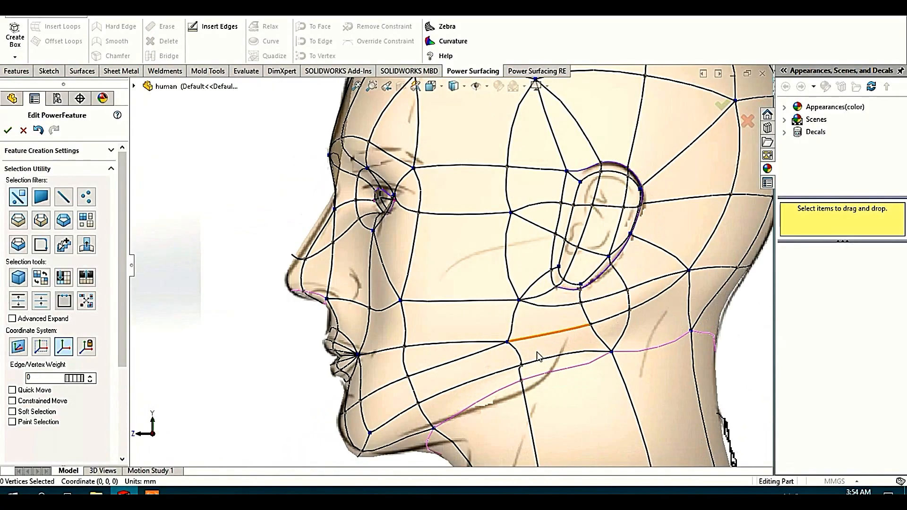
{"action": "scroll", "coordinate": [371, 306], "scroll_direction": "down", "scroll_amount": 3}
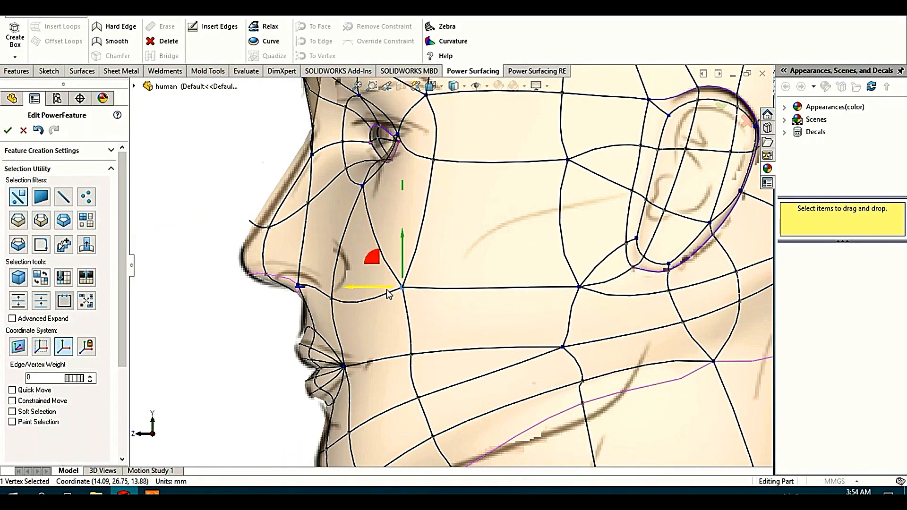
{"action": "left_click_drag", "start_coordinate": [386, 289], "coordinate": [359, 289]}
{"action": "scroll", "coordinate": [359, 264], "scroll_direction": "up", "scroll_amount": 8}
Step: Adjust the lower-eyelid vertex of the inner eye outline along the depth axis in the side view
{"action": "left_click", "coordinate": [302, 204]}
{"action": "scroll", "coordinate": [519, 236], "scroll_direction": "down", "scroll_amount": 4}
{"action": "scroll", "coordinate": [496, 368], "scroll_direction": "down", "scroll_amount": 1}
{"action": "scroll", "coordinate": [290, 189], "scroll_direction": "down", "scroll_amount": 9}
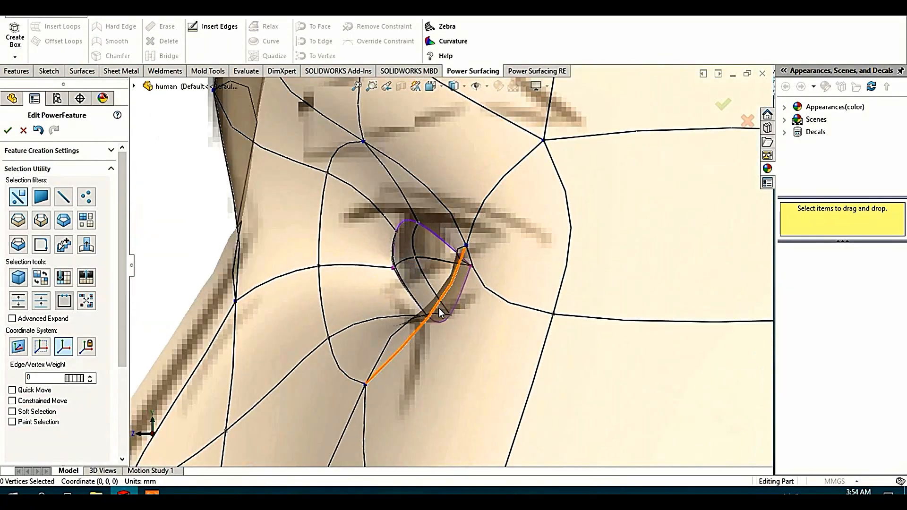
{"action": "scroll", "coordinate": [439, 312], "scroll_direction": "down", "scroll_amount": 3}
{"action": "left_click", "coordinate": [463, 293]}
{"action": "left_click", "coordinate": [461, 292]}
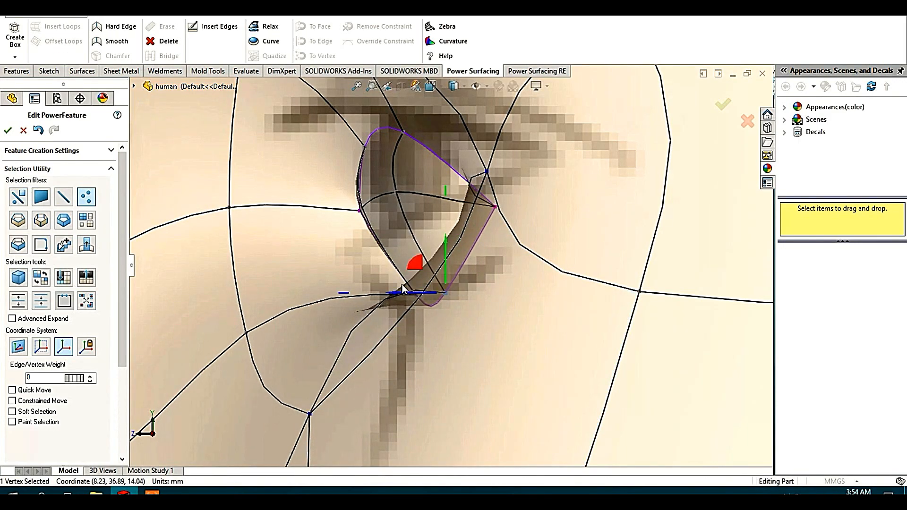
{"action": "left_click", "coordinate": [468, 387]}
Step: Move the outer corner vertex of the outer eye outline back about 1 mm along the depth axis
{"action": "scroll", "coordinate": [470, 393], "scroll_direction": "down", "scroll_amount": 2}
{"action": "scroll", "coordinate": [353, 211], "scroll_direction": "up", "scroll_amount": 4}
{"action": "left_click_drag", "start_coordinate": [390, 220], "coordinate": [440, 286]}
{"action": "scroll", "coordinate": [370, 220], "scroll_direction": "up", "scroll_amount": 6}
{"action": "left_click", "coordinate": [360, 249]}
{"action": "scroll", "coordinate": [425, 236], "scroll_direction": "down", "scroll_amount": 5}
{"action": "left_click", "coordinate": [440, 262]}
{"action": "scroll", "coordinate": [448, 270], "scroll_direction": "down", "scroll_amount": 2}
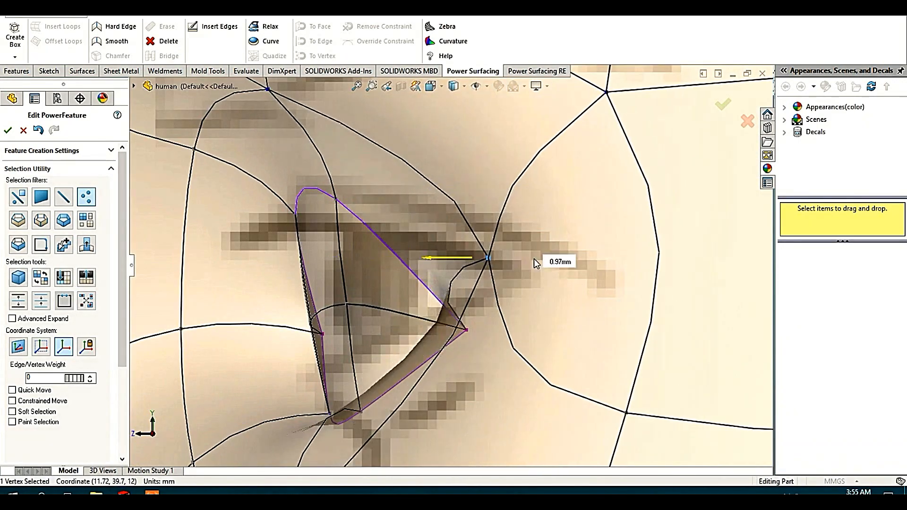
{"action": "scroll", "coordinate": [457, 283], "scroll_direction": "up", "scroll_amount": 10}
{"action": "left_click", "coordinate": [444, 293]}
Step: Move the vertex at the rear underside of the nostril up and back in the side view to match the sketched nose base
{"action": "scroll", "coordinate": [444, 293], "scroll_direction": "down", "scroll_amount": 5}
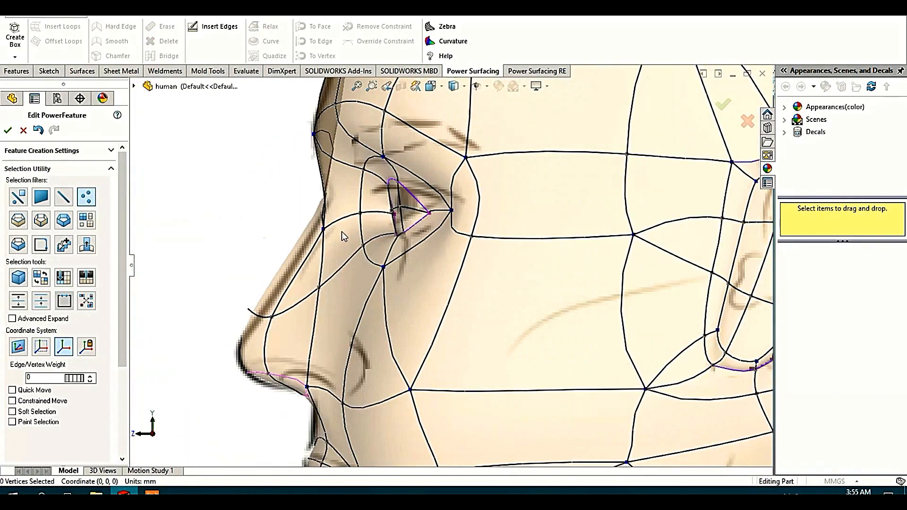
{"action": "scroll", "coordinate": [341, 231], "scroll_direction": "down", "scroll_amount": 4}
{"action": "scroll", "coordinate": [449, 262], "scroll_direction": "up", "scroll_amount": 10}
{"action": "left_click", "coordinate": [495, 305]}
{"action": "scroll", "coordinate": [432, 302], "scroll_direction": "down", "scroll_amount": 8}
{"action": "left_click", "coordinate": [386, 274]}
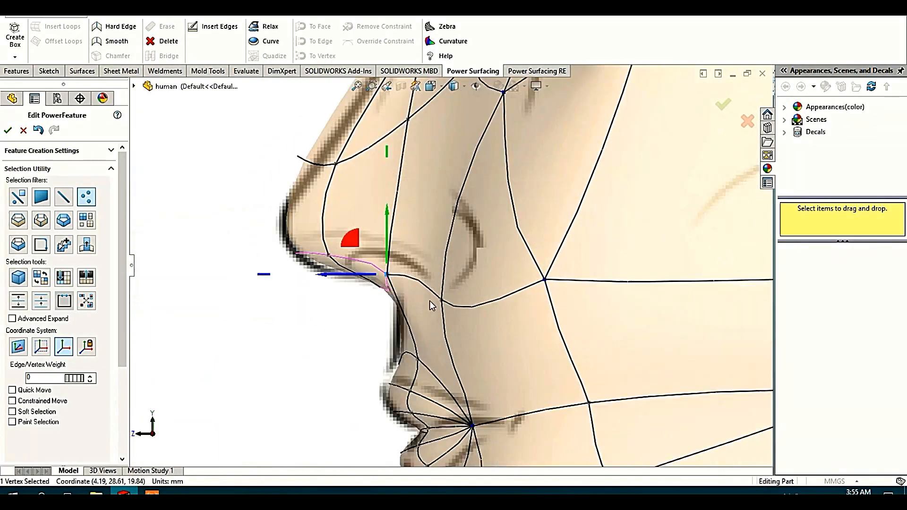
{"action": "scroll", "coordinate": [359, 309], "scroll_direction": "down", "scroll_amount": 4}
{"action": "left_click", "coordinate": [415, 255]}
{"action": "left_click_drag", "start_coordinate": [391, 220], "coordinate": [405, 201]}
Step: Adjust the center vertex of the upper lip in the side view to follow the sketched lip profile
{"action": "scroll", "coordinate": [460, 278], "scroll_direction": "up", "scroll_amount": 10}
{"action": "left_click", "coordinate": [452, 294]}
{"action": "scroll", "coordinate": [454, 295], "scroll_direction": "down", "scroll_amount": 4}
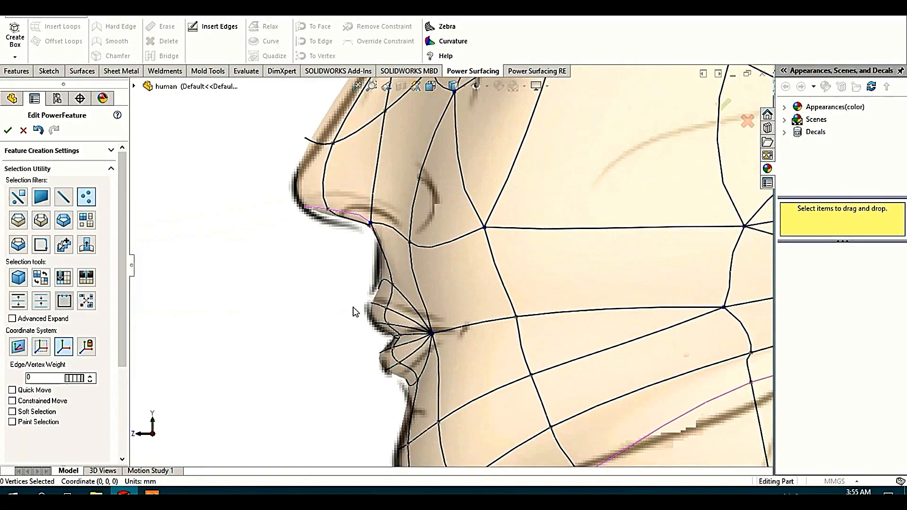
{"action": "left_click", "coordinate": [367, 289]}
{"action": "scroll", "coordinate": [370, 285], "scroll_direction": "down", "scroll_amount": 3}
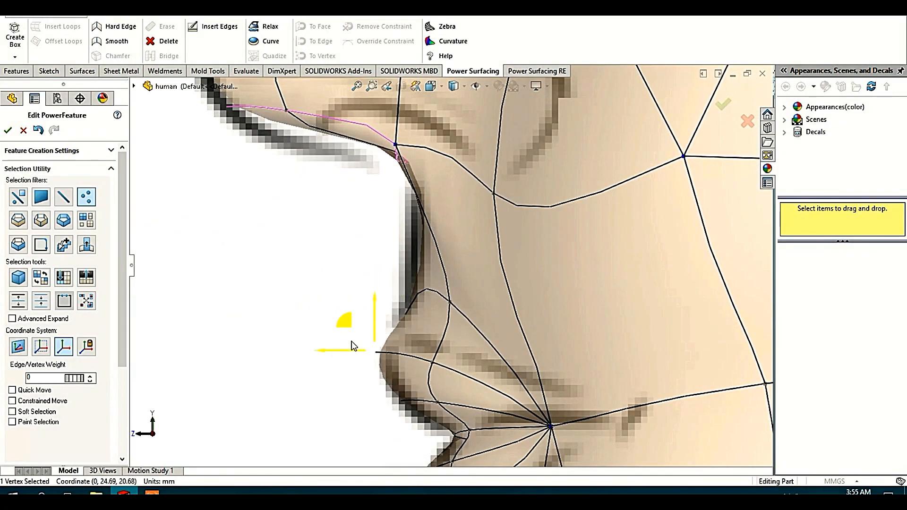
{"action": "scroll", "coordinate": [353, 346], "scroll_direction": "up", "scroll_amount": 3}
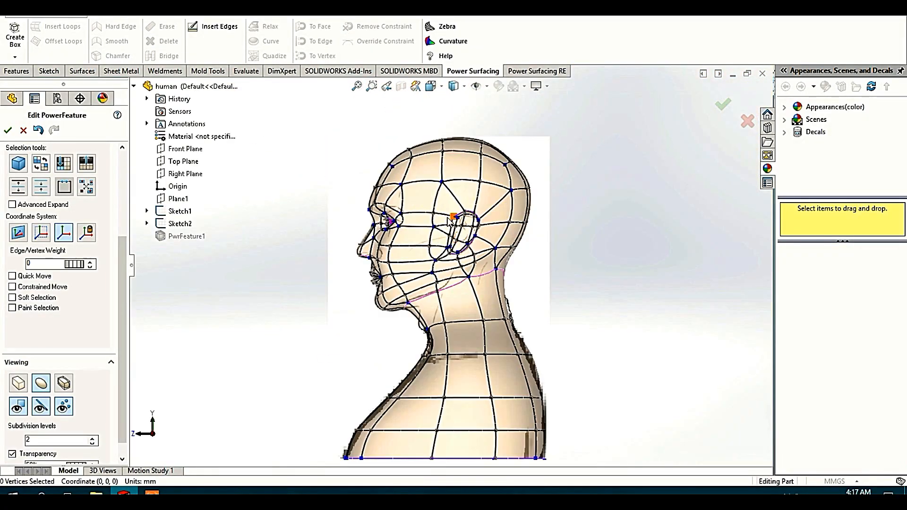
Step: Insert edges across the flat underside of the bust between opposite vertices of its base outline
{"action": "scroll", "coordinate": [423, 180], "scroll_direction": "down", "scroll_amount": 5}
{"action": "scroll", "coordinate": [424, 179], "scroll_direction": "up", "scroll_amount": 5}
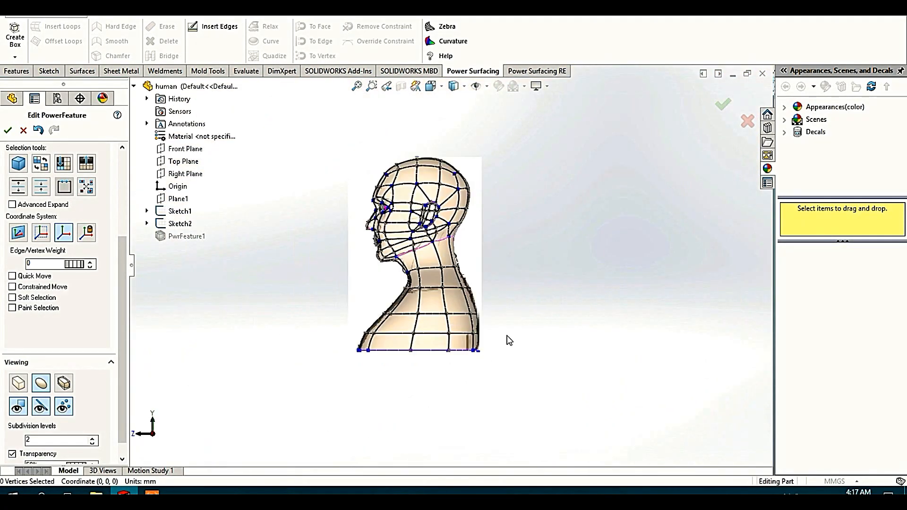
{"action": "key", "text": "ctrl+1"}
{"action": "scroll", "coordinate": [621, 305], "scroll_direction": "up", "scroll_amount": 3}
{"action": "scroll", "coordinate": [512, 268], "scroll_direction": "down", "scroll_amount": 4}
{"action": "middle_click_drag", "start_coordinate": [430, 293], "coordinate": [481, 333]}
{"action": "scroll", "coordinate": [475, 239], "scroll_direction": "down", "scroll_amount": 3}
{"action": "middle_click_drag", "start_coordinate": [489, 217], "coordinate": [277, 311]}
{"action": "right_click", "coordinate": [277, 310]}
{"action": "left_click", "coordinate": [366, 326]}
{"action": "middle_click_drag", "start_coordinate": [359, 253], "coordinate": [504, 255]}
{"action": "middle_click_drag", "start_coordinate": [604, 393], "coordinate": [436, 494]}
{"action": "middle_click_drag", "start_coordinate": [491, 264], "coordinate": [465, 265]}
{"action": "left_click", "coordinate": [521, 380]}
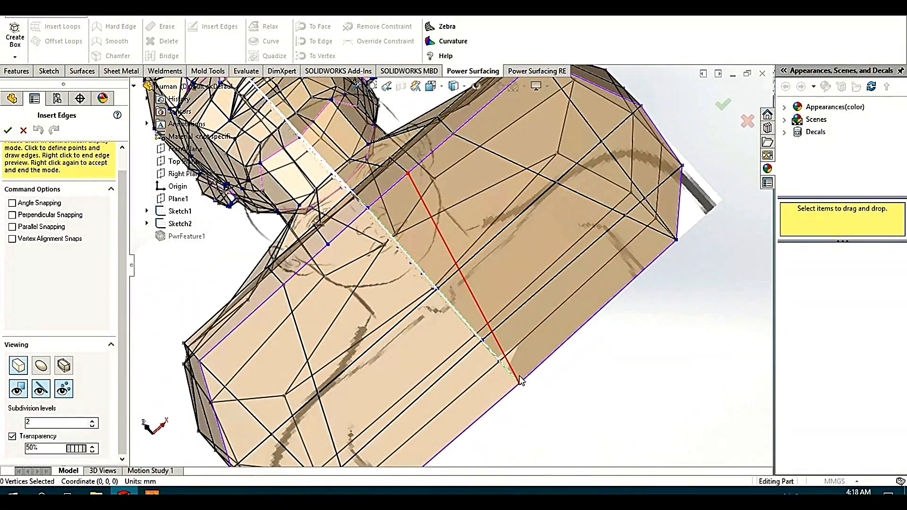
{"action": "middle_click_drag", "start_coordinate": [514, 326], "coordinate": [533, 453]}
{"action": "scroll", "coordinate": [534, 454], "scroll_direction": "up", "scroll_amount": 3}
{"action": "middle_click_drag", "start_coordinate": [475, 242], "coordinate": [448, 283]}
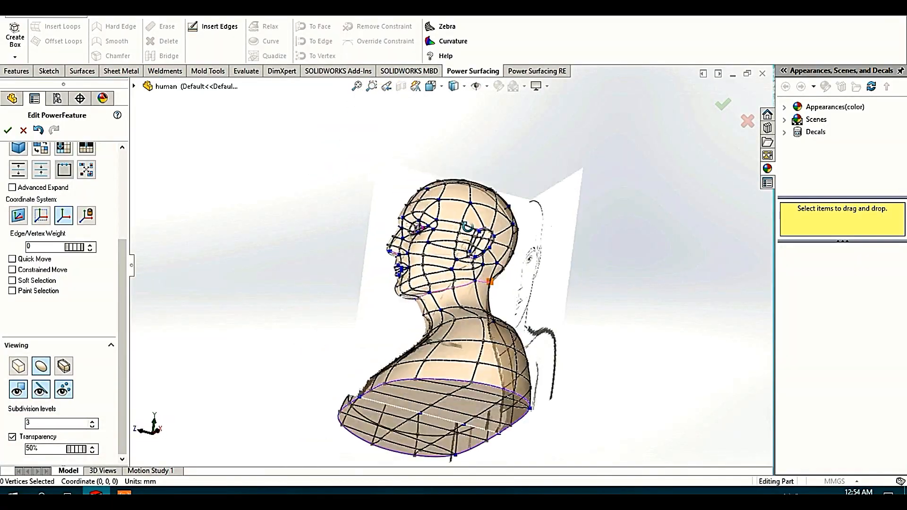
Step: Move the three vertices beneath the chin back in the side view to the corner where the sketched jaw meets the throat
{"action": "mouse_move", "coordinate": [466, 227]}
{"action": "middle_mouse_down"}
{"action": "mouse_move", "coordinate": [541, 279]}
{"action": "mouse_move", "coordinate": [493, 244]}
{"action": "mouse_move", "coordinate": [666, 275]}
{"action": "mouse_move", "coordinate": [597, 284]}
{"action": "mouse_move", "coordinate": [561, 264]}
{"action": "middle_mouse_up"}
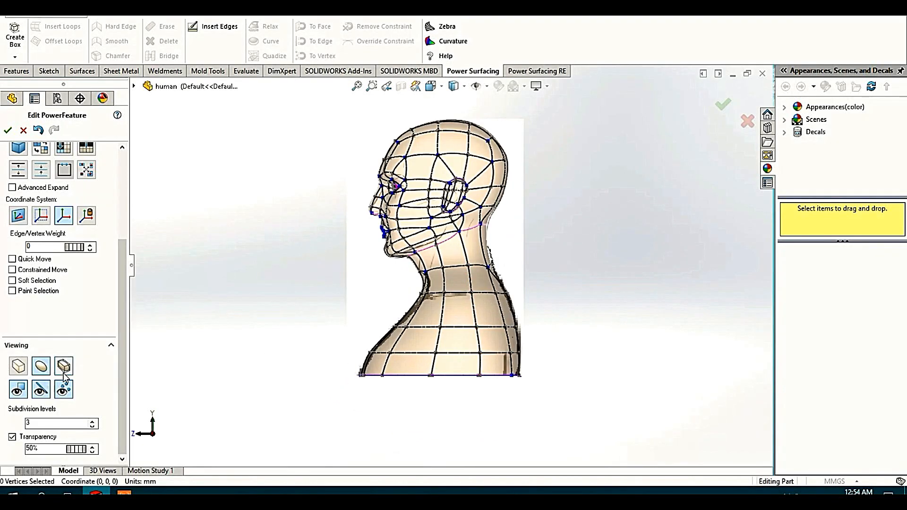
{"action": "scroll", "coordinate": [424, 254], "scroll_direction": "down", "scroll_amount": 8}
{"action": "left_click", "coordinate": [88, 190]}
{"action": "scroll", "coordinate": [424, 307], "scroll_direction": "up", "scroll_amount": 3}
{"action": "scroll", "coordinate": [433, 275], "scroll_direction": "down", "scroll_amount": 3}
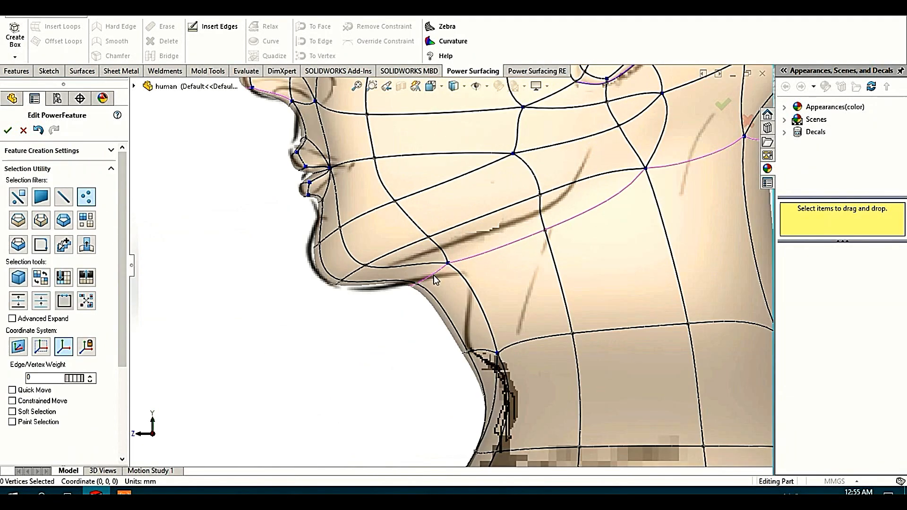
{"action": "left_click_drag", "start_coordinate": [403, 306], "coordinate": [454, 259]}
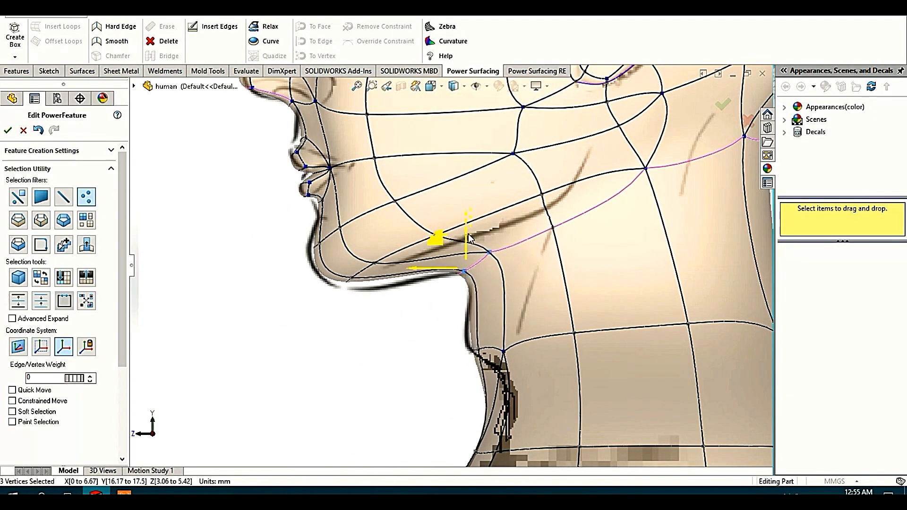
{"action": "left_click", "coordinate": [301, 213]}
Step: Adjust the front vertices of the lower neck edge loops in the side view to match the sketched throat line
{"action": "scroll", "coordinate": [415, 212], "scroll_direction": "up", "scroll_amount": 3}
{"action": "scroll", "coordinate": [538, 287], "scroll_direction": "down", "scroll_amount": 3}
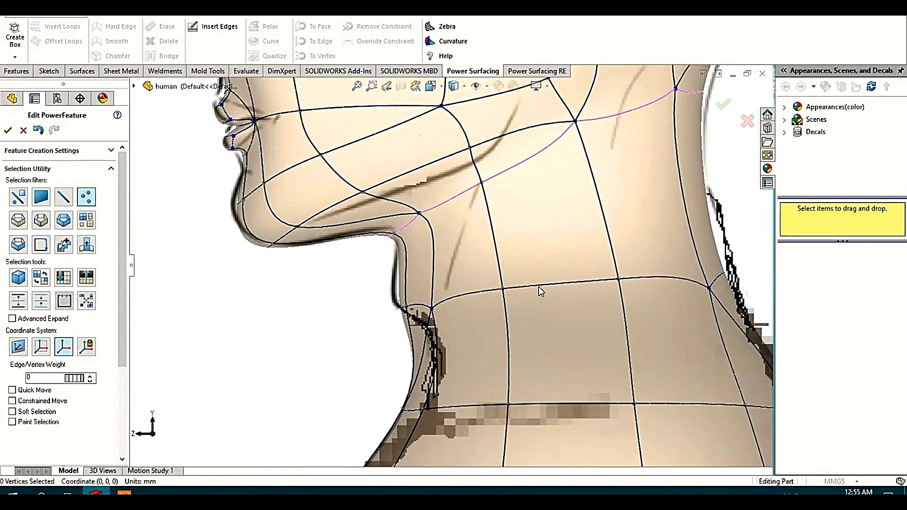
{"action": "scroll", "coordinate": [393, 299], "scroll_direction": "down", "scroll_amount": 2}
{"action": "scroll", "coordinate": [352, 389], "scroll_direction": "up", "scroll_amount": 2}
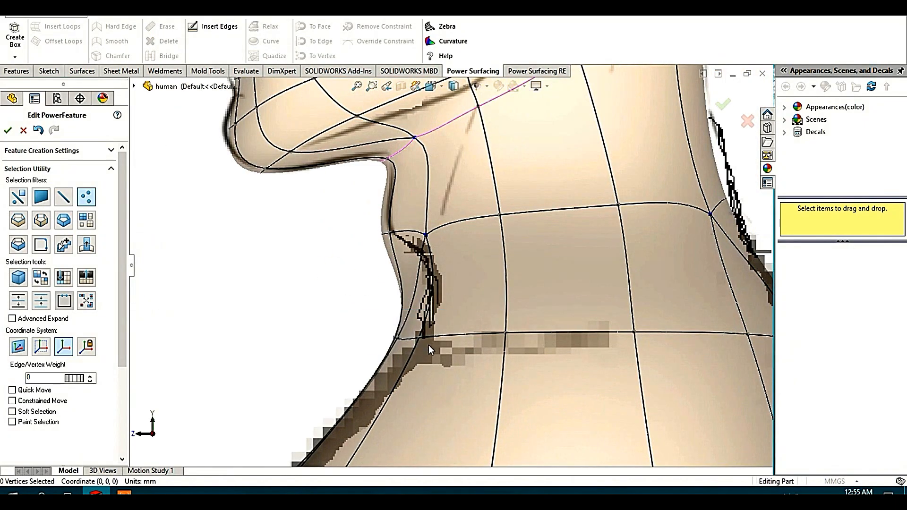
{"action": "left_click", "coordinate": [422, 297]}
{"action": "scroll", "coordinate": [470, 287], "scroll_direction": "up", "scroll_amount": 3}
{"action": "middle_click_drag", "start_coordinate": [542, 256], "coordinate": [538, 276]}
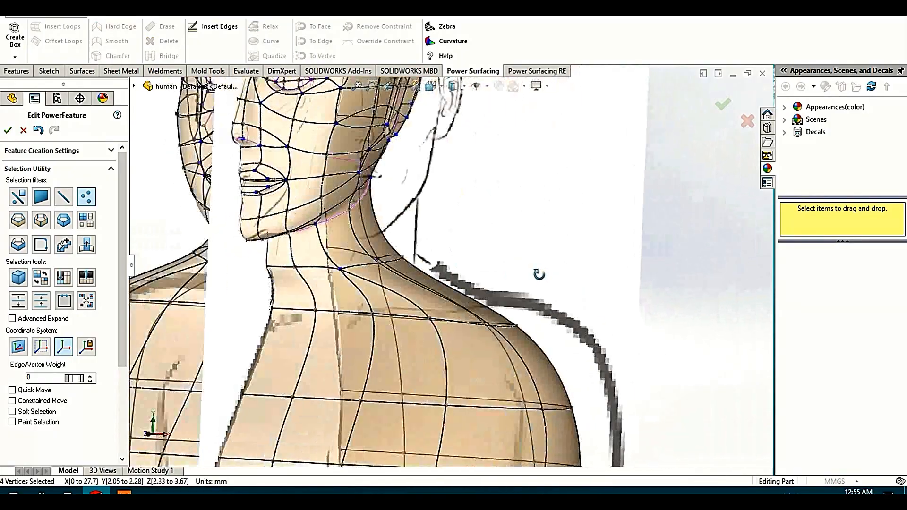
Step: Reposition the front-side vertex of the upper neck loop below the jaw to smooth the throat
{"action": "scroll", "coordinate": [284, 297], "scroll_direction": "down", "scroll_amount": 2}
{"action": "left_click", "coordinate": [327, 259]}
{"action": "middle_click_drag", "start_coordinate": [406, 310], "coordinate": [330, 302]}
{"action": "scroll", "coordinate": [311, 271], "scroll_direction": "down", "scroll_amount": 2}
{"action": "mouse_move", "coordinate": [290, 261]}
{"action": "left_mouse_down"}
{"action": "mouse_move", "coordinate": [307, 257]}
{"action": "mouse_move", "coordinate": [273, 258]}
{"action": "left_mouse_up"}
{"action": "left_click", "coordinate": [311, 243]}
{"action": "left_click", "coordinate": [278, 283]}
{"action": "scroll", "coordinate": [366, 309], "scroll_direction": "up", "scroll_amount": 4}
{"action": "middle_click_drag", "start_coordinate": [366, 310], "coordinate": [428, 273]}
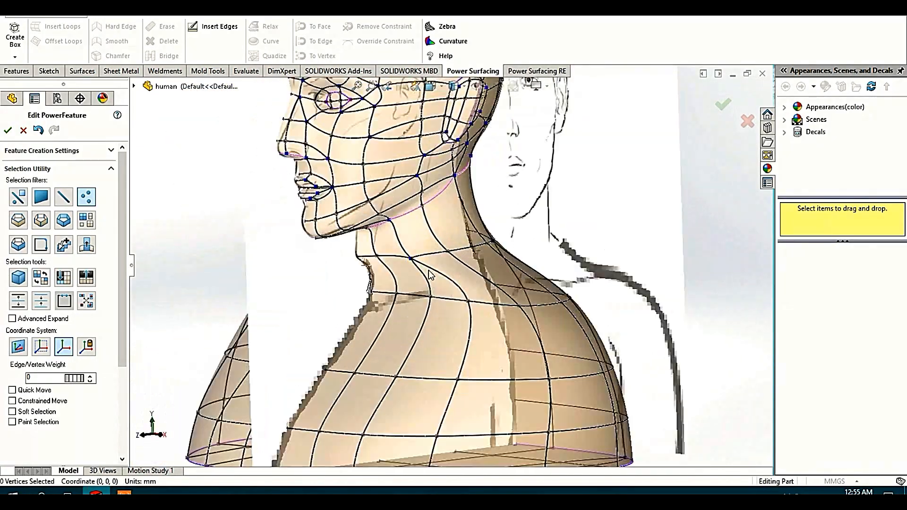
Step: Nudge the front vertex on the jaw-to-neck boundary to even the transition under the chin
{"action": "scroll", "coordinate": [429, 273], "scroll_direction": "down", "scroll_amount": 3}
{"action": "middle_click_drag", "start_coordinate": [370, 263], "coordinate": [396, 276]}
{"action": "left_click", "coordinate": [378, 199]}
{"action": "left_click_drag", "start_coordinate": [370, 213], "coordinate": [364, 216]}
{"action": "scroll", "coordinate": [473, 284], "scroll_direction": "up", "scroll_amount": 3}
{"action": "left_click", "coordinate": [657, 180]}
Step: Reshape the side of the neck by moving the vertex where the upper neck loop meets the edges running to the shoulder
{"action": "scroll", "coordinate": [460, 263], "scroll_direction": "down", "scroll_amount": 4}
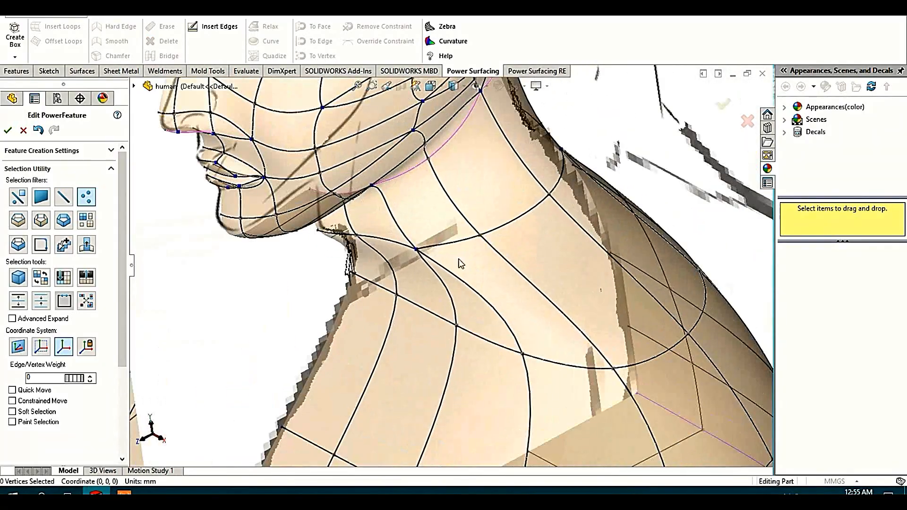
{"action": "left_click", "coordinate": [437, 251]}
{"action": "middle_click_drag", "start_coordinate": [444, 264], "coordinate": [415, 290]}
{"action": "left_click_drag", "start_coordinate": [415, 288], "coordinate": [418, 262]}
{"action": "scroll", "coordinate": [419, 261], "scroll_direction": "up", "scroll_amount": 4}
{"action": "left_click", "coordinate": [411, 246]}
{"action": "middle_click_drag", "start_coordinate": [387, 241], "coordinate": [508, 297]}
{"action": "scroll", "coordinate": [439, 231], "scroll_direction": "up", "scroll_amount": 4}
{"action": "scroll", "coordinate": [415, 217], "scroll_direction": "down", "scroll_amount": 5}
{"action": "scroll", "coordinate": [429, 222], "scroll_direction": "up", "scroll_amount": 5}
{"action": "left_click", "coordinate": [508, 297]}
Step: Accept the PowerFeature edit, continue its conversion to SOLIDWORKS geometry, and inspect the solid bust
{"action": "left_click", "coordinate": [8, 131]}
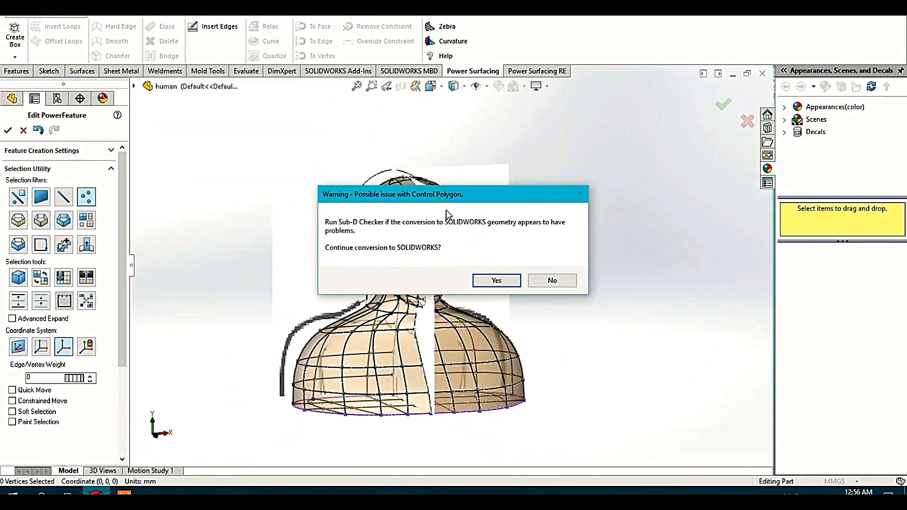
{"action": "left_click", "coordinate": [496, 280]}
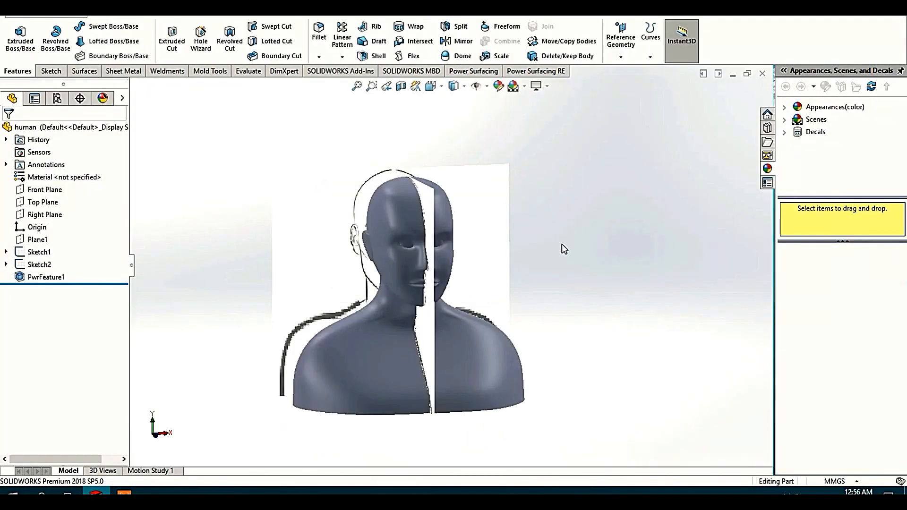
{"action": "middle_click_drag", "start_coordinate": [562, 244], "coordinate": [510, 255]}
{"action": "scroll", "coordinate": [514, 282], "scroll_direction": "down", "scroll_amount": 3}
{"action": "scroll", "coordinate": [514, 284], "scroll_direction": "up", "scroll_amount": 3}
{"action": "scroll", "coordinate": [455, 320], "scroll_direction": "up", "scroll_amount": 4}
{"action": "scroll", "coordinate": [455, 320], "scroll_direction": "down", "scroll_amount": 4}
{"action": "scroll", "coordinate": [510, 255], "scroll_direction": "up", "scroll_amount": 2}
Step: Apply the cream high gloss plastic appearance to the whole human part with RGB color 254, 222, 140
{"action": "right_click", "coordinate": [54, 127]}
{"action": "left_click", "coordinate": [80, 111]}
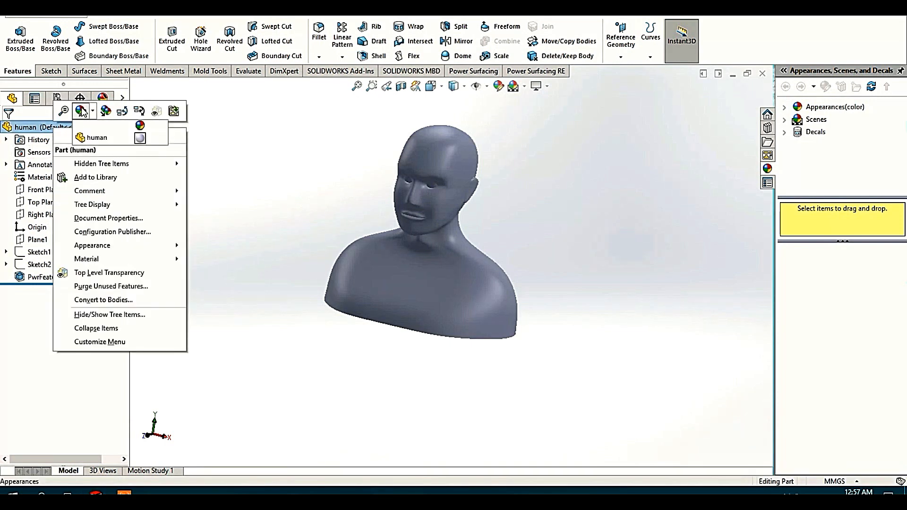
{"action": "left_click", "coordinate": [97, 138]}
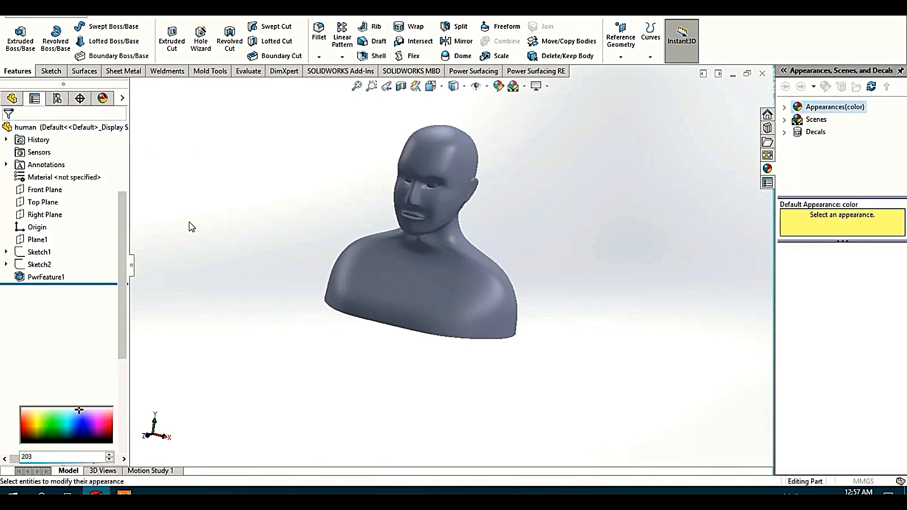
{"action": "double_click", "coordinate": [819, 123]}
{"action": "left_click", "coordinate": [848, 119]}
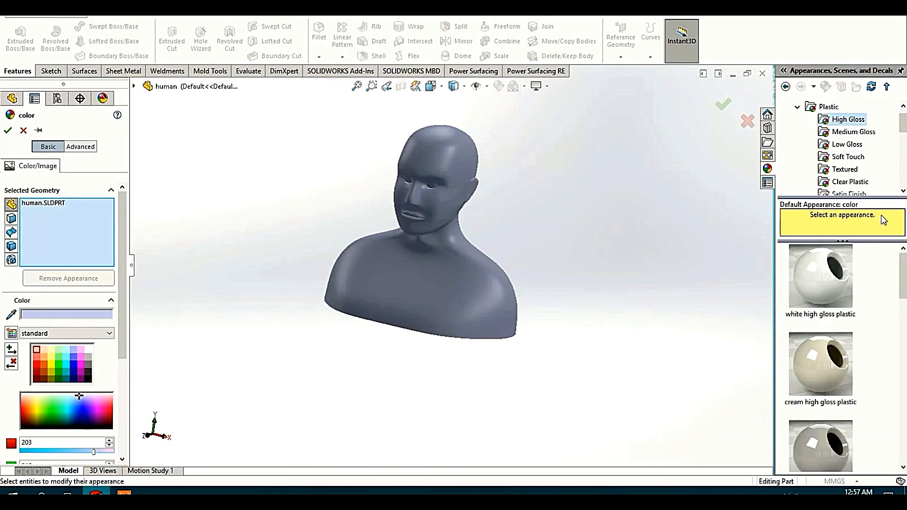
{"action": "scroll", "coordinate": [827, 298], "scroll_direction": "down", "scroll_amount": 6}
{"action": "scroll", "coordinate": [826, 297], "scroll_direction": "up", "scroll_amount": 6}
{"action": "left_click", "coordinate": [820, 363]}
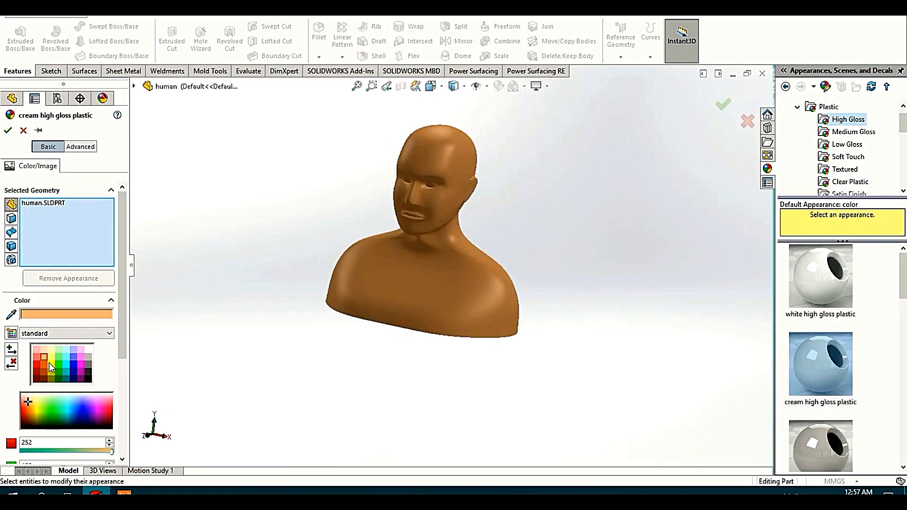
{"action": "scroll", "coordinate": [99, 389], "scroll_direction": "down", "scroll_amount": 3}
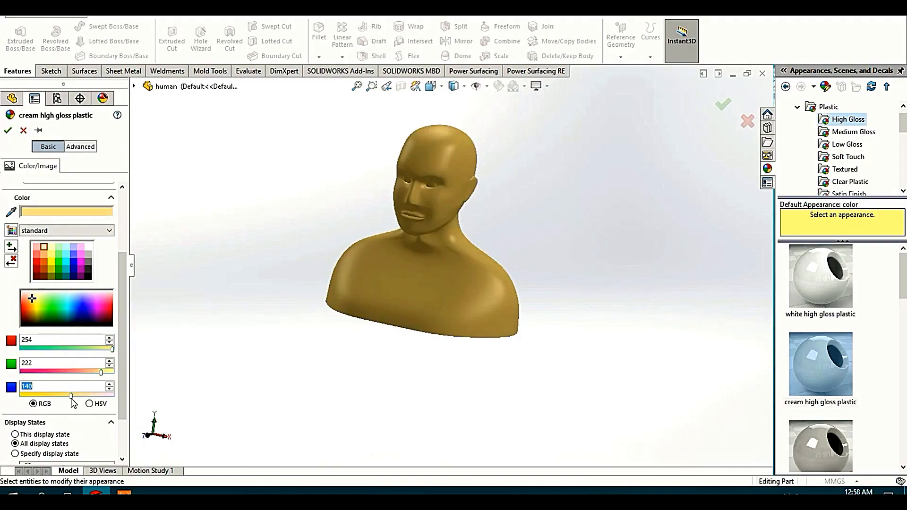
{"action": "left_click", "coordinate": [9, 131]}
Step: Show the bust in a closer three-quarter view with the shaded display style without edges
{"action": "mouse_move", "coordinate": [463, 227]}
{"action": "middle_mouse_down"}
{"action": "mouse_move", "coordinate": [535, 232]}
{"action": "mouse_move", "coordinate": [496, 270]}
{"action": "mouse_move", "coordinate": [543, 278]}
{"action": "mouse_move", "coordinate": [677, 272]}
{"action": "mouse_move", "coordinate": [548, 274]}
{"action": "middle_mouse_up"}
{"action": "scroll", "coordinate": [444, 283], "scroll_direction": "down", "scroll_amount": 3}
{"action": "left_click", "coordinate": [457, 86]}
{"action": "left_click", "coordinate": [457, 103]}
{"action": "left_click", "coordinate": [457, 86]}
{"action": "left_click", "coordinate": [456, 118]}
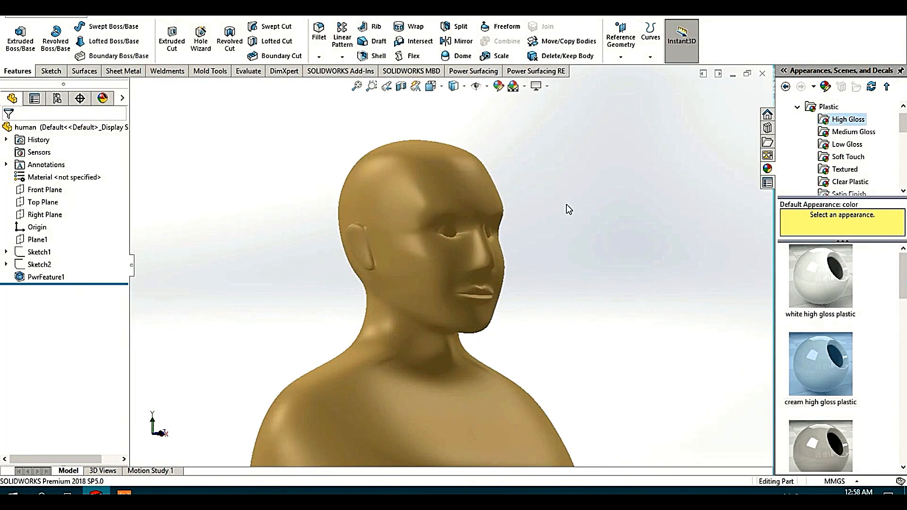
Step: Examine the finished bust as a whole from the front and reorient the view with Normal To
{"action": "mouse_move", "coordinate": [568, 207]}
{"action": "middle_mouse_down"}
{"action": "mouse_move", "coordinate": [483, 321]}
{"action": "mouse_move", "coordinate": [588, 279]}
{"action": "middle_mouse_up"}
{"action": "middle_click_drag", "start_coordinate": [351, 290], "coordinate": [374, 280]}
{"action": "scroll", "coordinate": [378, 276], "scroll_direction": "up", "scroll_amount": 2}
{"action": "left_click", "coordinate": [431, 86]}
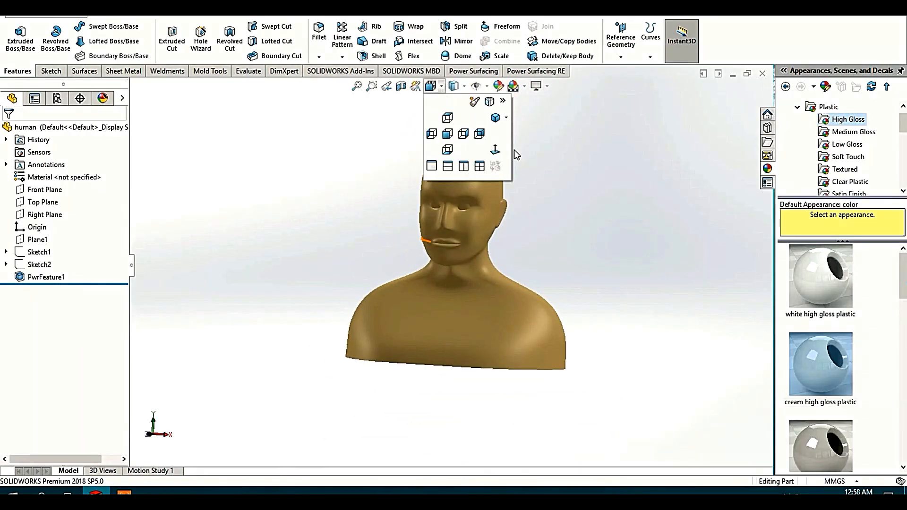
{"action": "left_click", "coordinate": [494, 150]}
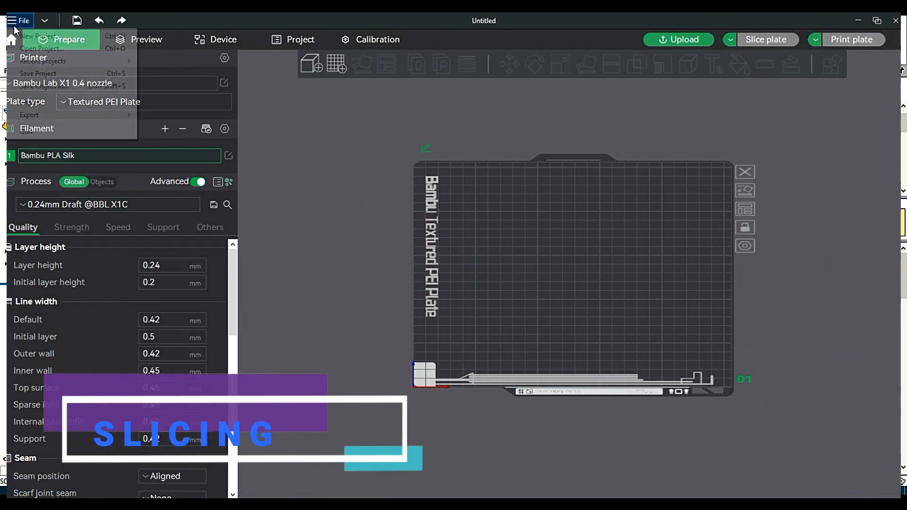
Step: Switch to Bambu Studio, import human.STL into the empty project, and view the model on the build plate
{"action": "left_click", "coordinate": [15, 21]}
{"action": "mouse_move", "coordinate": [47, 102]}
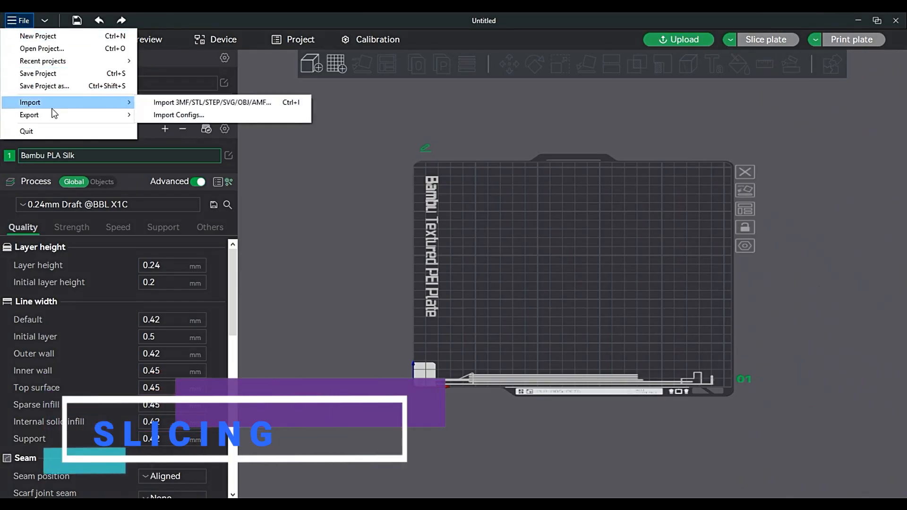
{"action": "left_click", "coordinate": [213, 102]}
{"action": "double_click", "coordinate": [214, 102]}
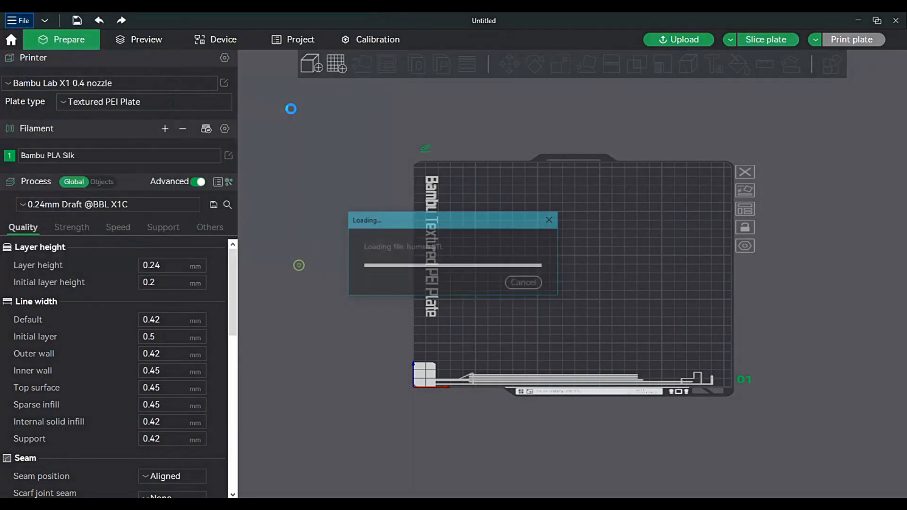
{"action": "left_click_drag", "start_coordinate": [704, 200], "coordinate": [737, 237]}
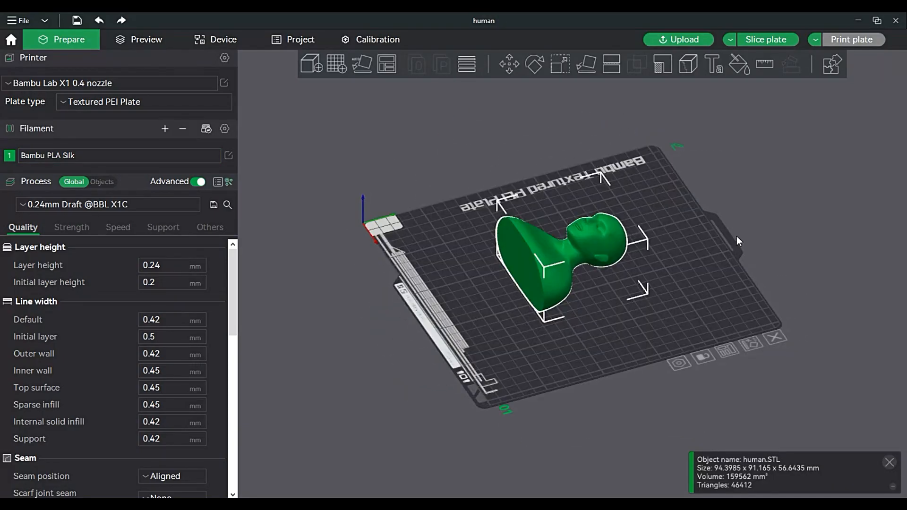
{"action": "left_click_drag", "start_coordinate": [465, 161], "coordinate": [446, 158]}
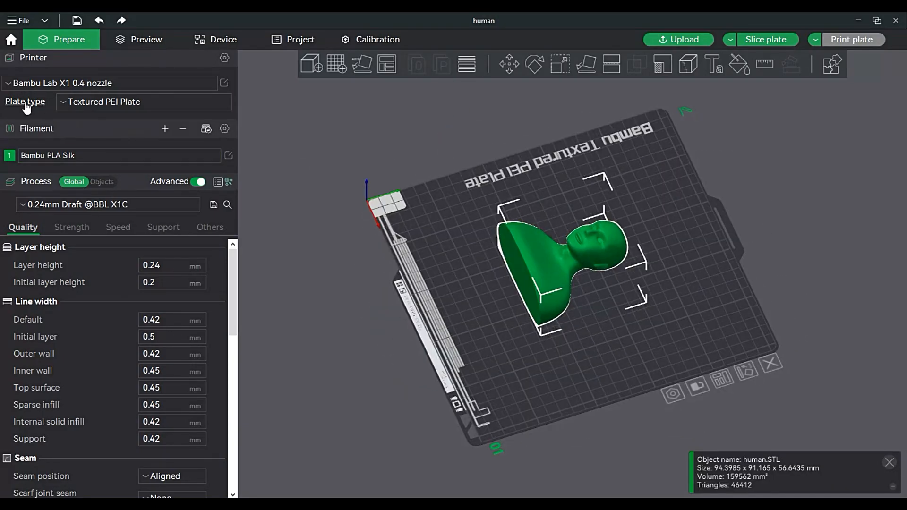
{"action": "left_click", "coordinate": [10, 84]}
{"action": "left_click", "coordinate": [70, 136]}
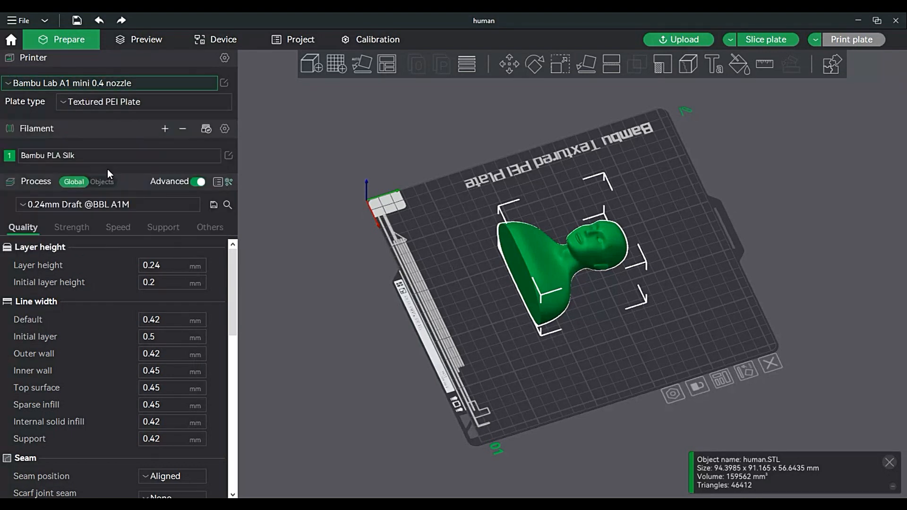
{"action": "left_click", "coordinate": [124, 156]}
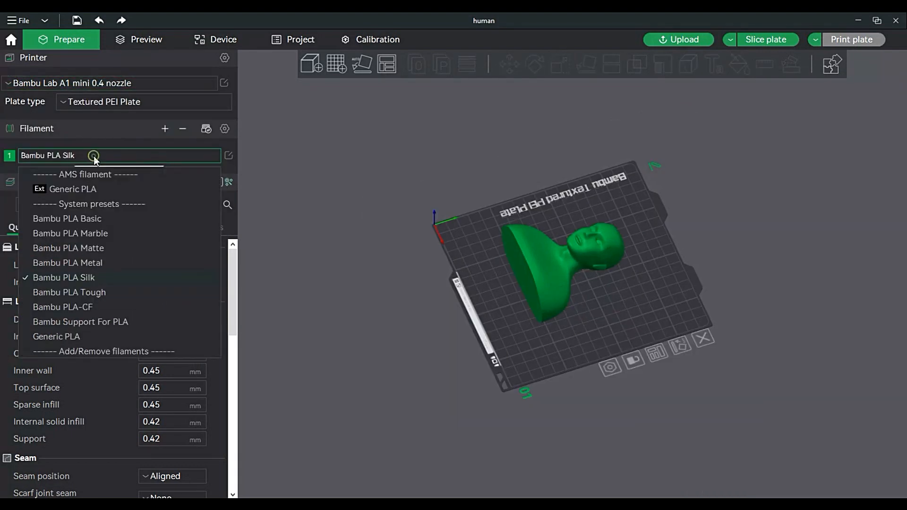
{"action": "left_click", "coordinate": [85, 218]}
{"action": "left_click", "coordinate": [22, 204]}
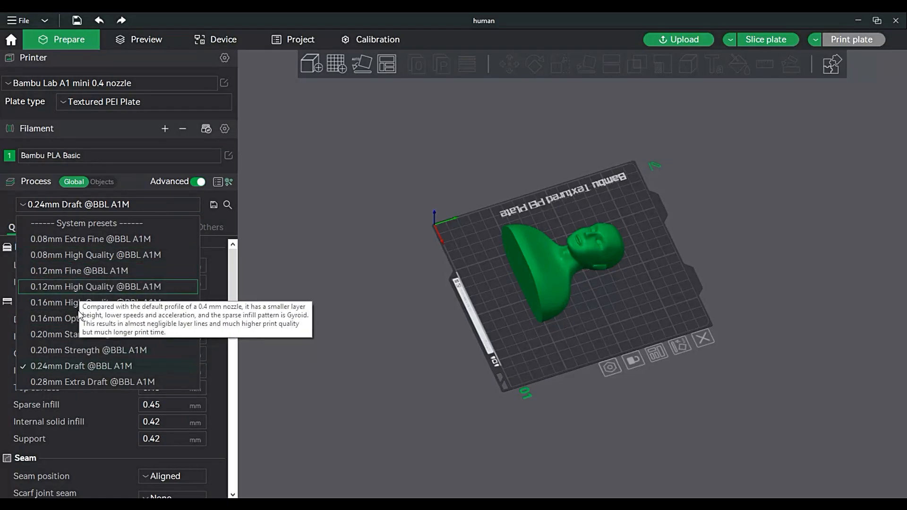
{"action": "left_click", "coordinate": [83, 272]}
Step: Review the quality and strength settings of the process, including the wall loops
{"action": "mouse_move", "coordinate": [232, 259]}
{"action": "left_mouse_down"}
{"action": "mouse_move", "coordinate": [234, 314]}
{"action": "mouse_move", "coordinate": [231, 241]}
{"action": "left_mouse_up"}
{"action": "left_click", "coordinate": [71, 226]}
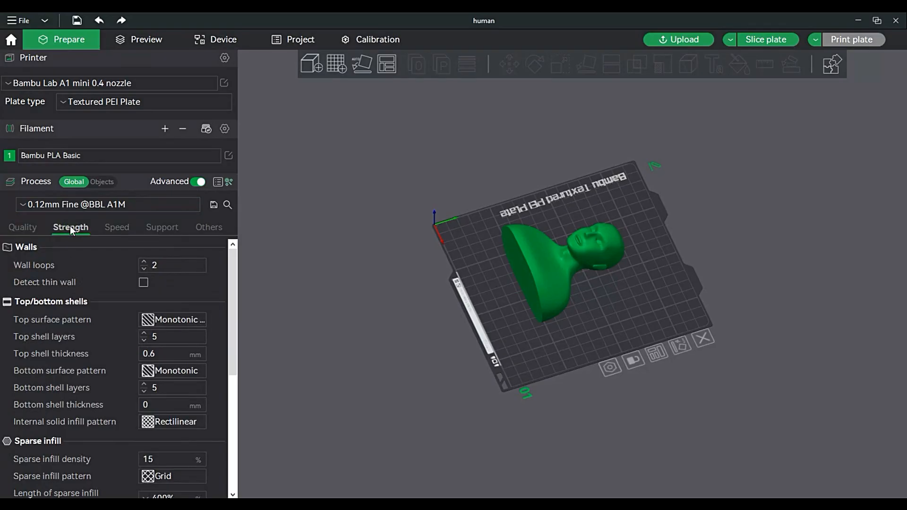
{"action": "left_click", "coordinate": [144, 268]}
{"action": "left_click", "coordinate": [144, 262]}
{"action": "left_click_drag", "start_coordinate": [234, 270], "coordinate": [227, 244]}
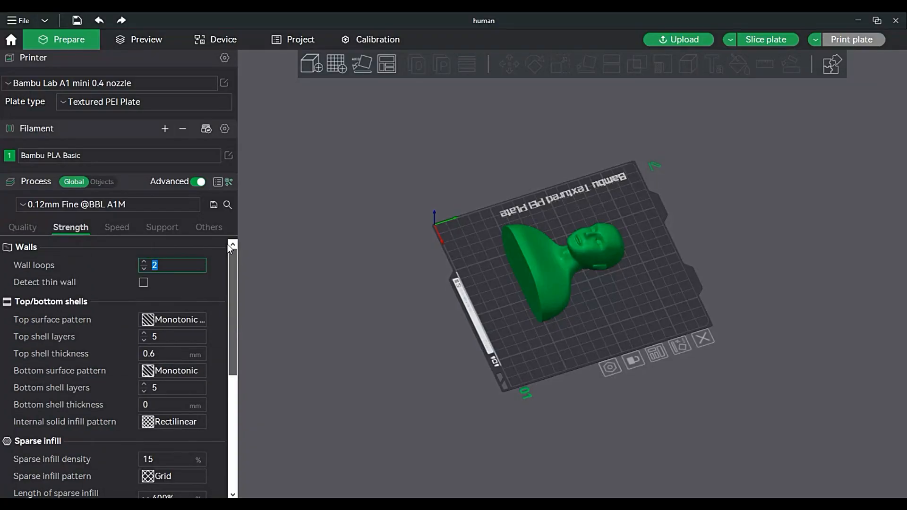
Step: Set the outer wall speed for the other layers to 150 mm/s and check the remaining speed settings
{"action": "left_click", "coordinate": [116, 228]}
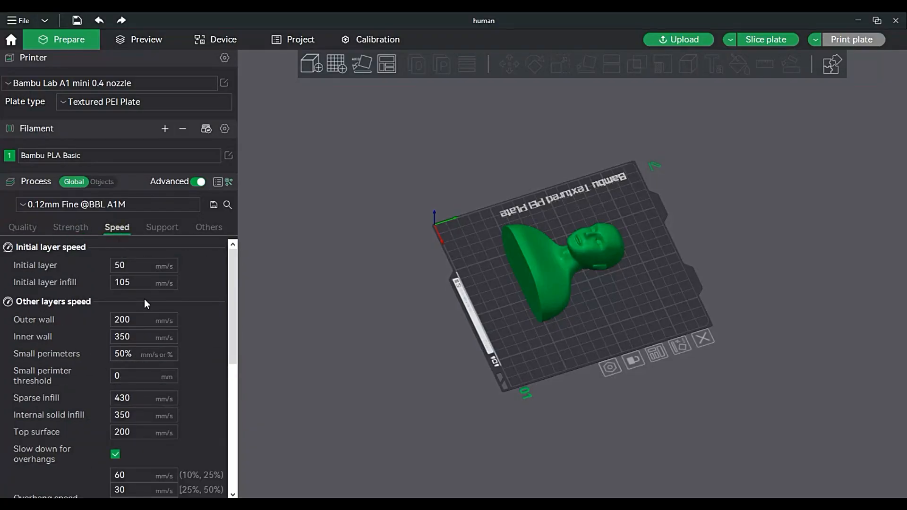
{"action": "left_click", "coordinate": [127, 321]}
{"action": "type", "text": "150"}
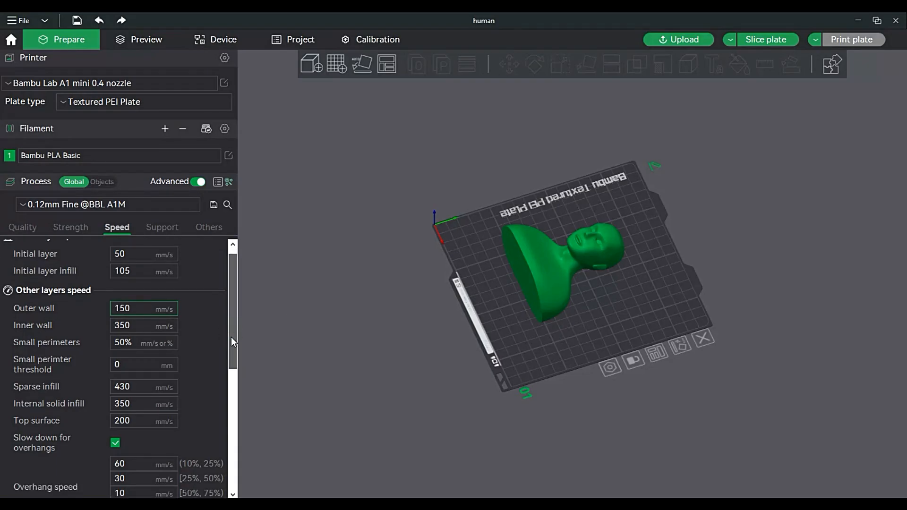
{"action": "left_click_drag", "start_coordinate": [231, 336], "coordinate": [179, 237]}
Step: Enable supports with the type tree(auto) and check the advanced support settings
{"action": "left_click", "coordinate": [160, 228]}
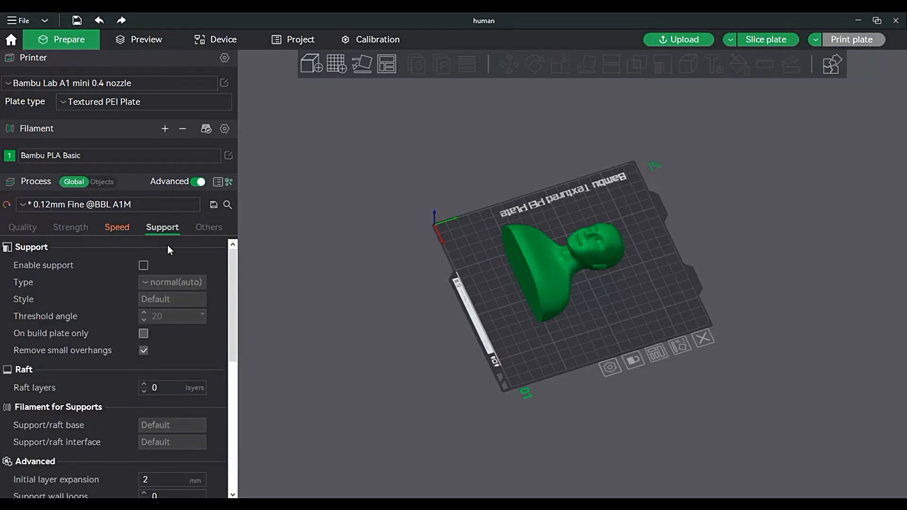
{"action": "left_click", "coordinate": [144, 265]}
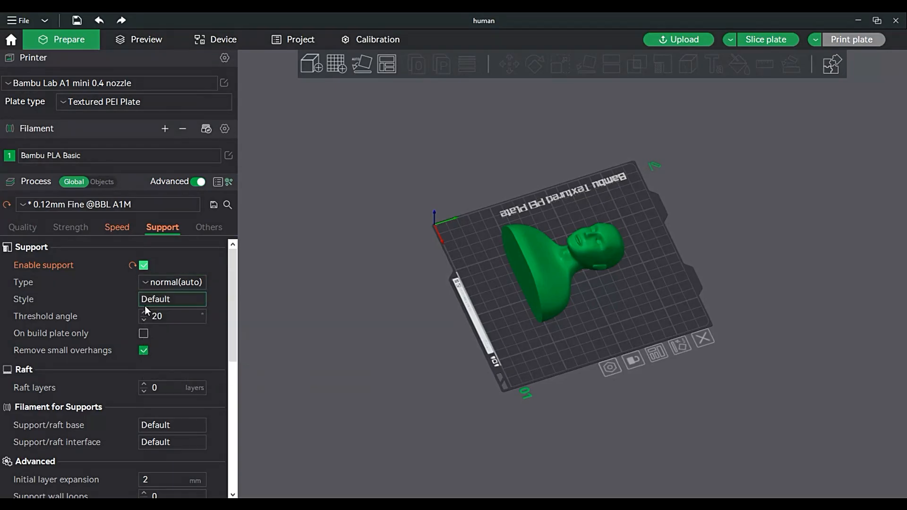
{"action": "left_click", "coordinate": [147, 283]}
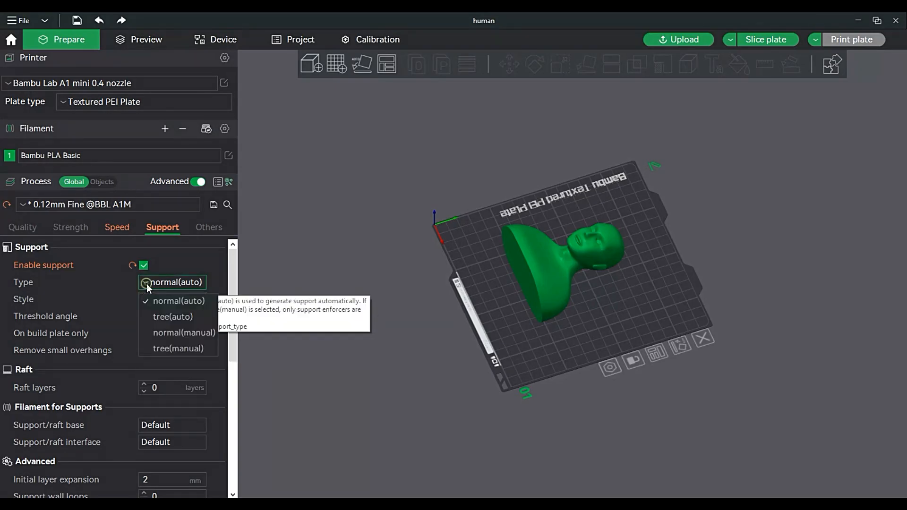
{"action": "left_click", "coordinate": [172, 316]}
{"action": "scroll", "coordinate": [231, 307], "scroll_direction": "down", "scroll_amount": 5}
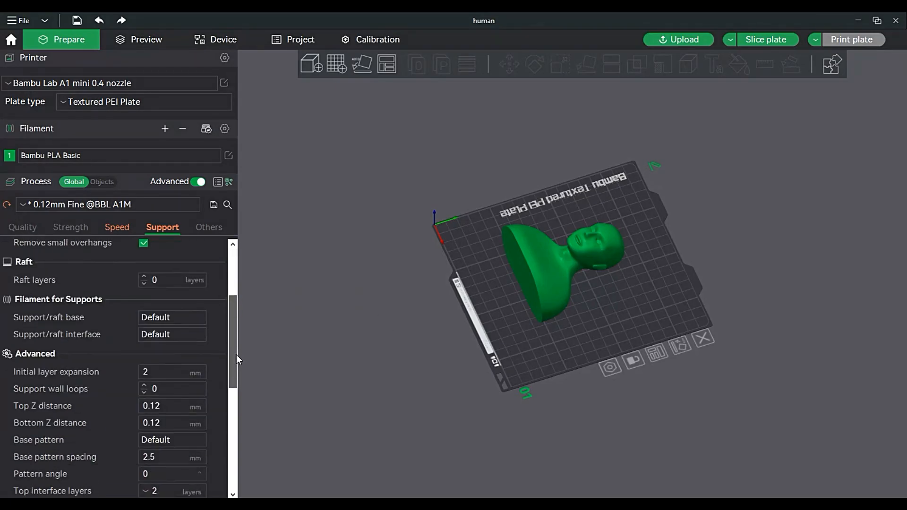
{"action": "scroll", "coordinate": [237, 293], "scroll_direction": "up", "scroll_amount": 5}
Step: Review the remaining process settings for bed adhesion, prime tower, flush options and special mode
{"action": "left_click", "coordinate": [208, 227]}
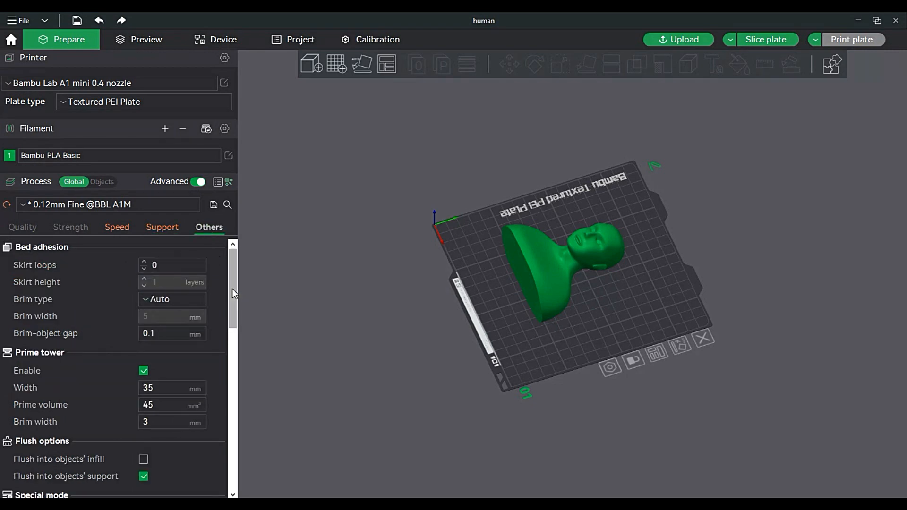
{"action": "left_click_drag", "start_coordinate": [231, 288], "coordinate": [228, 300]}
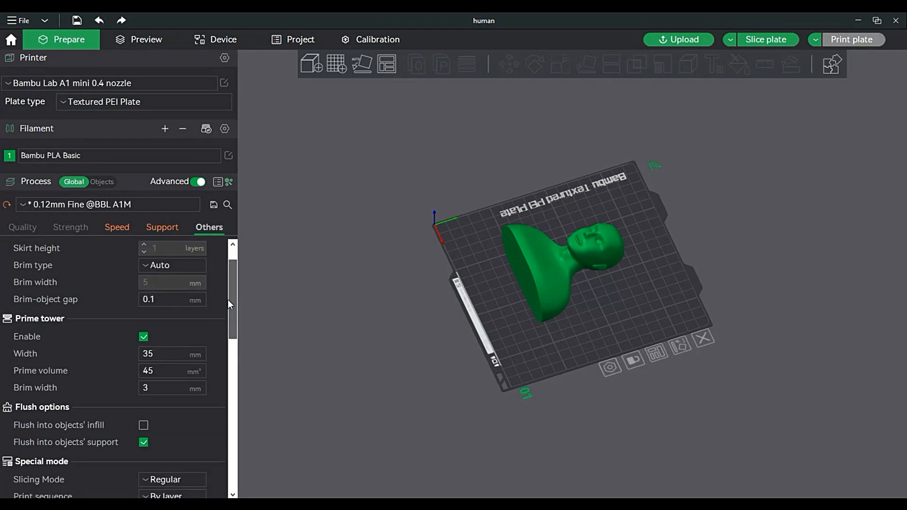
{"action": "left_click_drag", "start_coordinate": [228, 299], "coordinate": [233, 252]}
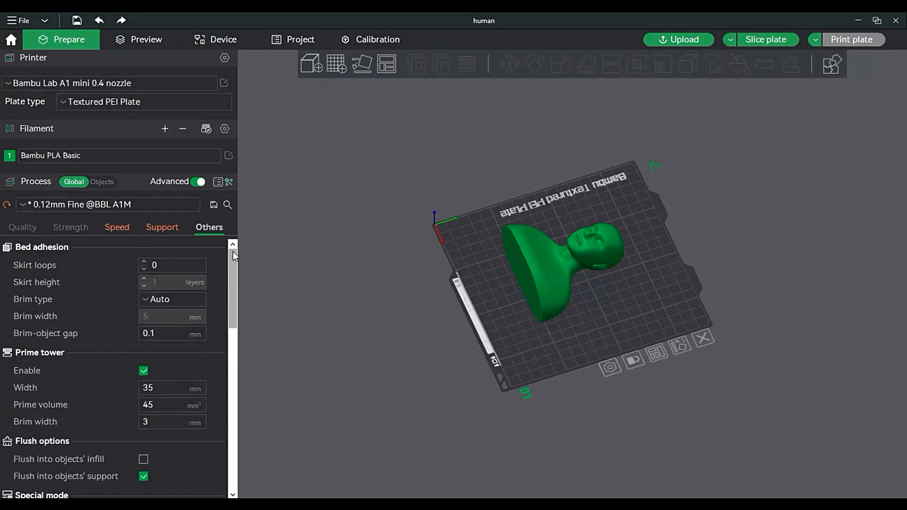
Step: Stand the bust upright on the plate by rotating it 90° about the X axis
{"action": "mouse_move", "coordinate": [719, 217]}
{"action": "left_mouse_down"}
{"action": "mouse_move", "coordinate": [721, 187]}
{"action": "mouse_move", "coordinate": [721, 215]}
{"action": "left_mouse_up"}
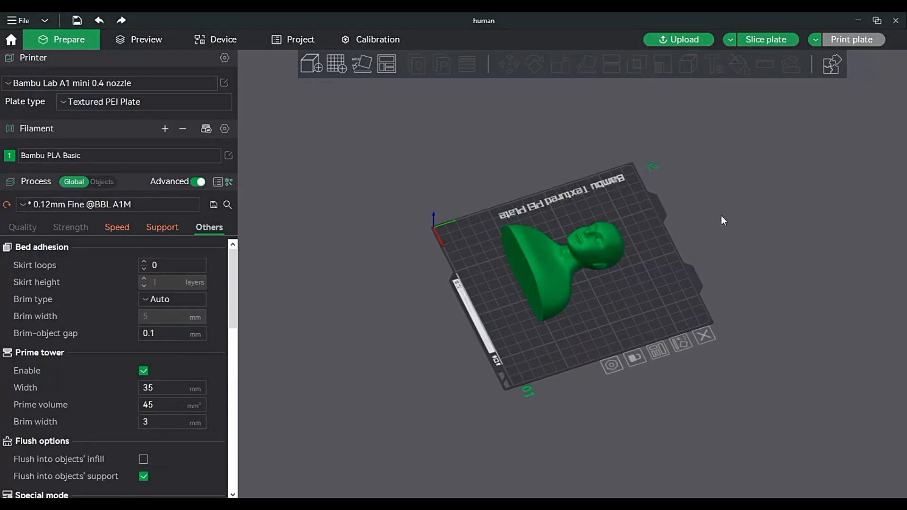
{"action": "scroll", "coordinate": [590, 265], "scroll_direction": "up", "scroll_amount": 3}
{"action": "left_click", "coordinate": [582, 239]}
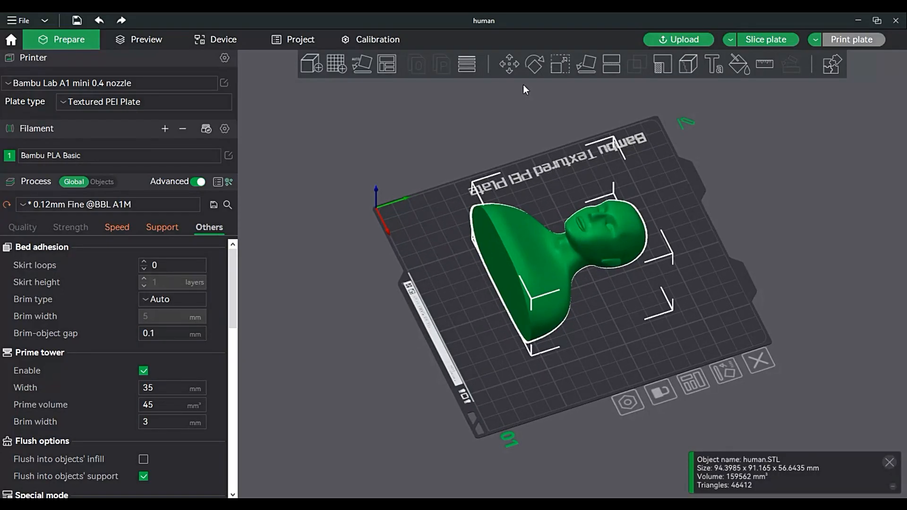
{"action": "left_click", "coordinate": [537, 64]}
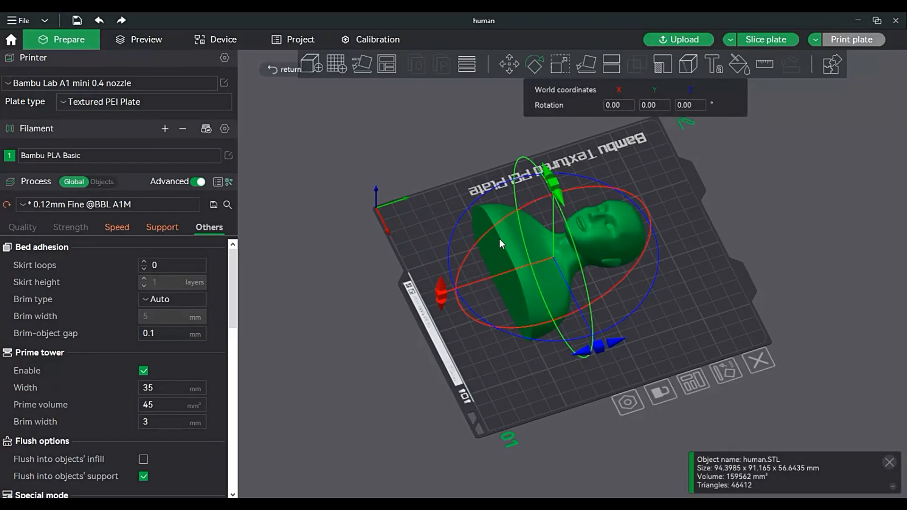
{"action": "left_click_drag", "start_coordinate": [440, 293], "coordinate": [551, 345]}
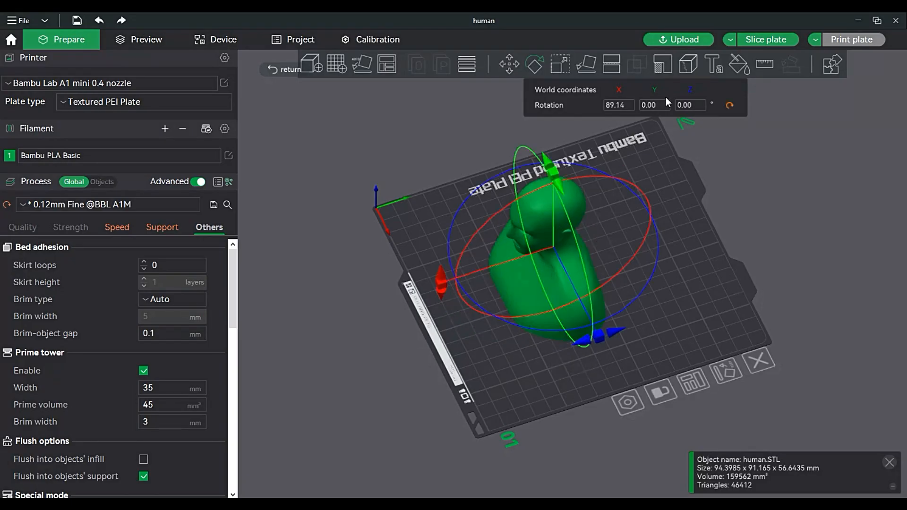
{"action": "left_click", "coordinate": [624, 109]}
{"action": "key", "text": "Return"}
Step: Move the upright bust along the Y axis to a position of about 91 mm
{"action": "left_click_drag", "start_coordinate": [794, 245], "coordinate": [680, 158]}
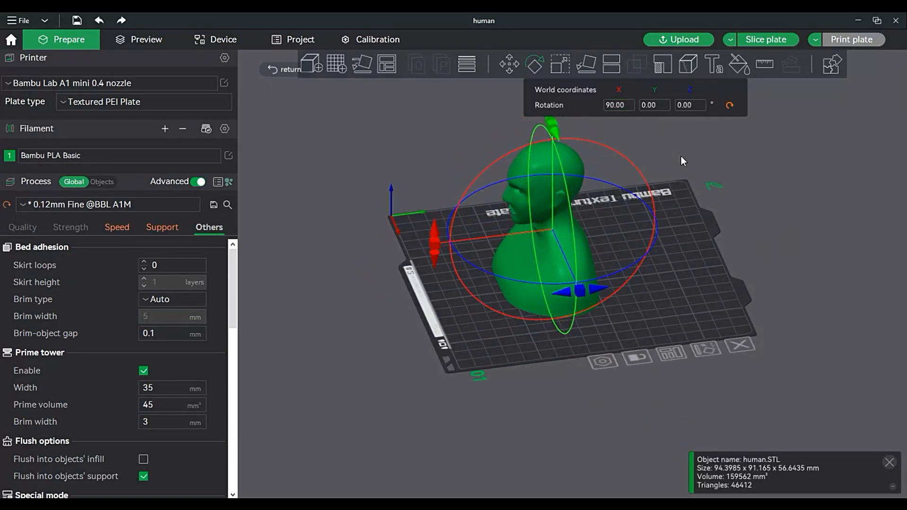
{"action": "key", "text": "m"}
{"action": "left_click_drag", "start_coordinate": [607, 205], "coordinate": [638, 203]}
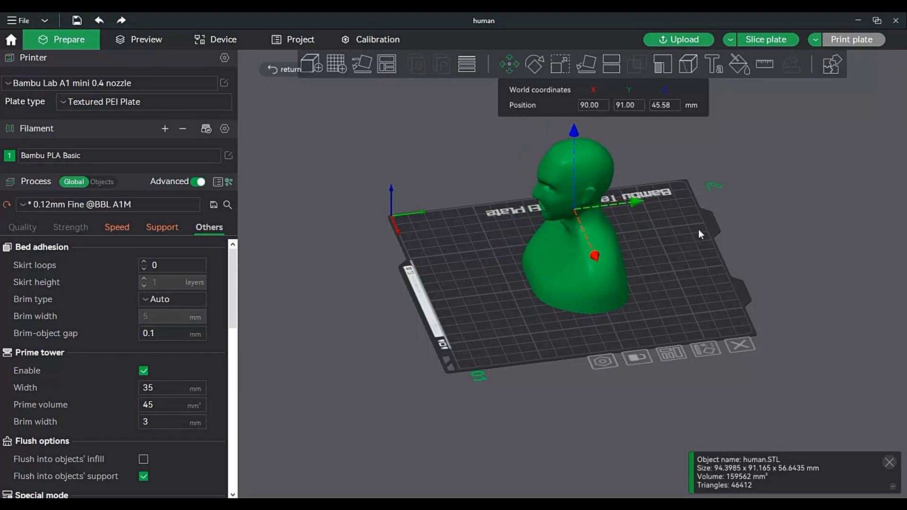
Step: Sink the base of the bust slightly into the plate by moving it down to a Z position of about 44.65 mm
{"action": "left_click_drag", "start_coordinate": [765, 232], "coordinate": [751, 204]}
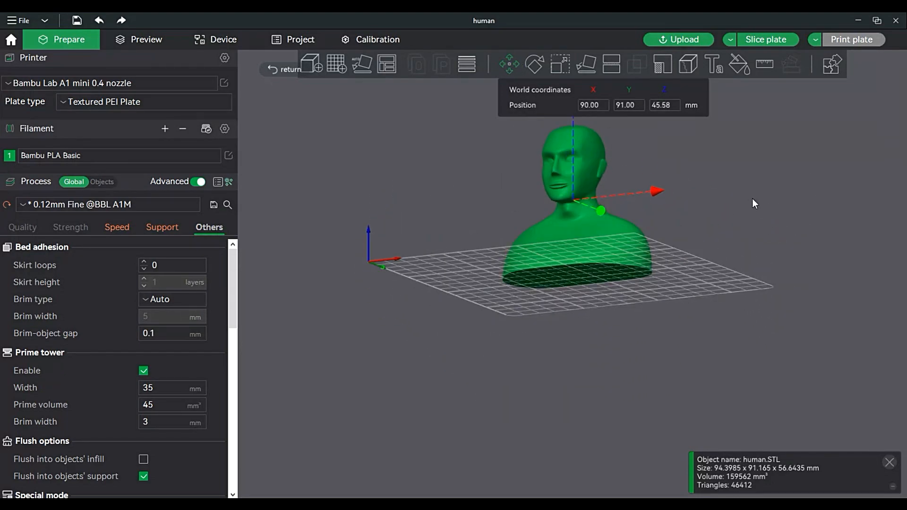
{"action": "scroll", "coordinate": [661, 178], "scroll_direction": "up", "scroll_amount": 4}
{"action": "scroll", "coordinate": [638, 169], "scroll_direction": "down", "scroll_amount": 5}
{"action": "scroll", "coordinate": [616, 161], "scroll_direction": "up", "scroll_amount": 6}
{"action": "scroll", "coordinate": [673, 200], "scroll_direction": "down", "scroll_amount": 8}
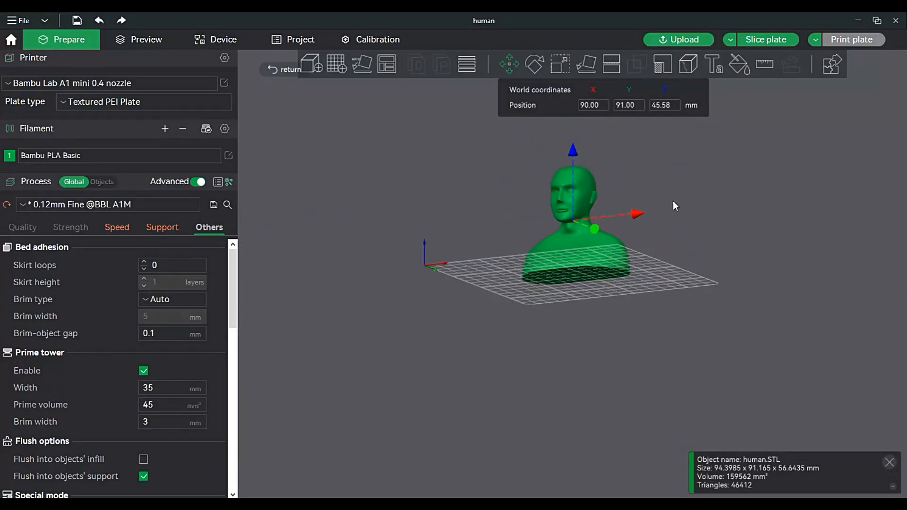
{"action": "scroll", "coordinate": [633, 175], "scroll_direction": "up", "scroll_amount": 3}
{"action": "scroll", "coordinate": [590, 146], "scroll_direction": "down", "scroll_amount": 2}
{"action": "left_click_drag", "start_coordinate": [572, 136], "coordinate": [573, 143]}
{"action": "left_click_drag", "start_coordinate": [654, 240], "coordinate": [699, 198]}
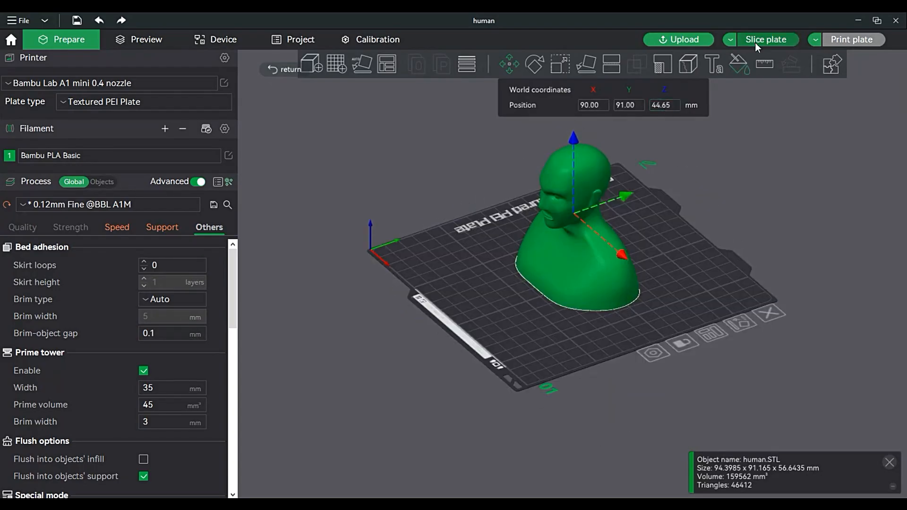
Step: Slice the plate, collapse the line type legend, dismiss the slicing notification, and examine the tree support under the face
{"action": "left_click", "coordinate": [755, 41]}
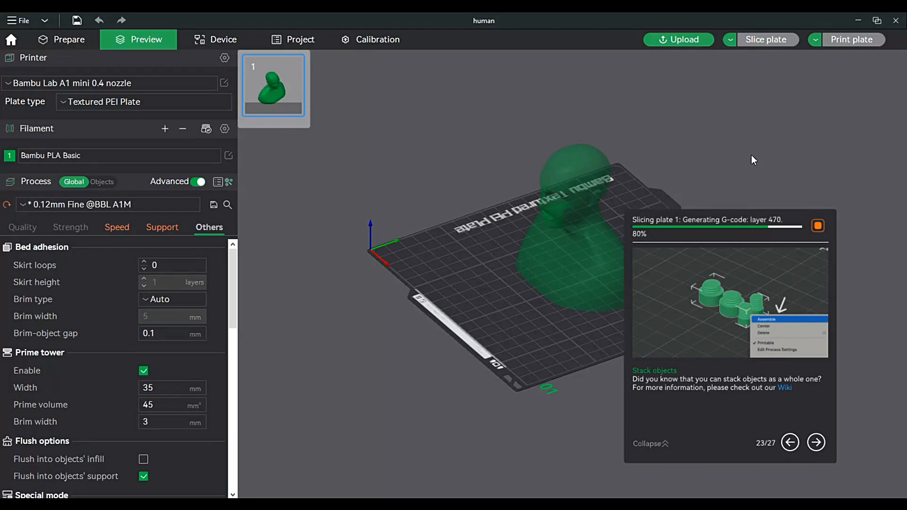
{"action": "left_click_drag", "start_coordinate": [505, 193], "coordinate": [474, 166]}
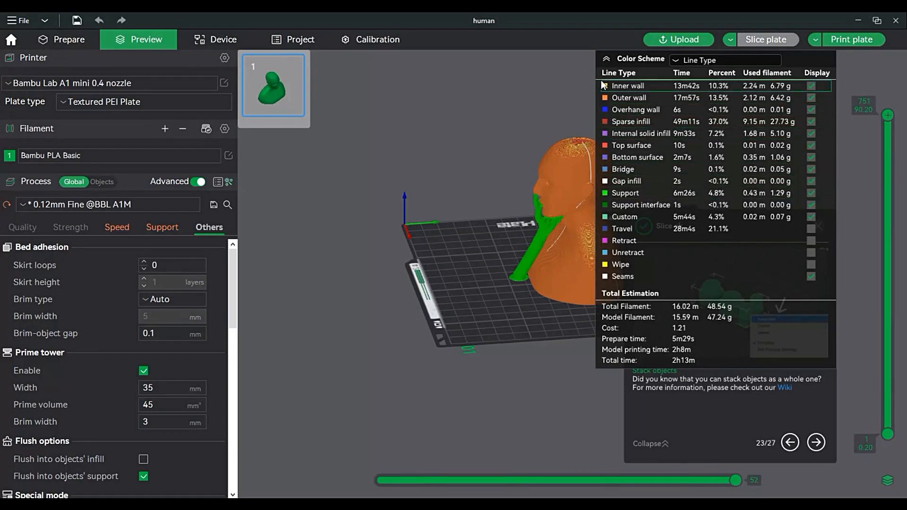
{"action": "left_click", "coordinate": [606, 59]}
{"action": "left_click", "coordinate": [818, 225]}
{"action": "left_click_drag", "start_coordinate": [698, 159], "coordinate": [605, 240]}
{"action": "left_click_drag", "start_coordinate": [684, 178], "coordinate": [650, 163]}
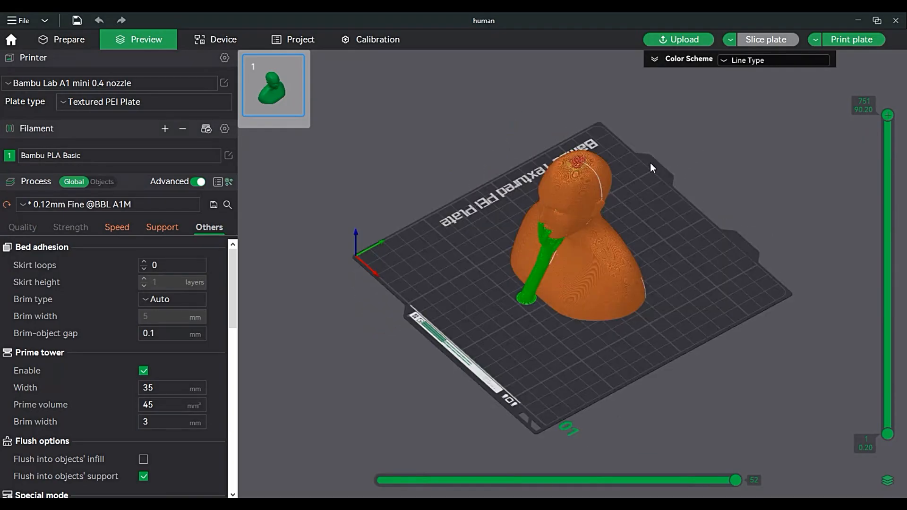
Step: Paint a seam line down the back of the head, neck and torso with brush size 1.00, and reslice the plate
{"action": "key", "text": "Tab"}
{"action": "left_click_drag", "start_coordinate": [778, 189], "coordinate": [851, 206]}
{"action": "scroll", "coordinate": [545, 279], "scroll_direction": "up", "scroll_amount": 6}
{"action": "scroll", "coordinate": [727, 145], "scroll_direction": "down", "scroll_amount": 5}
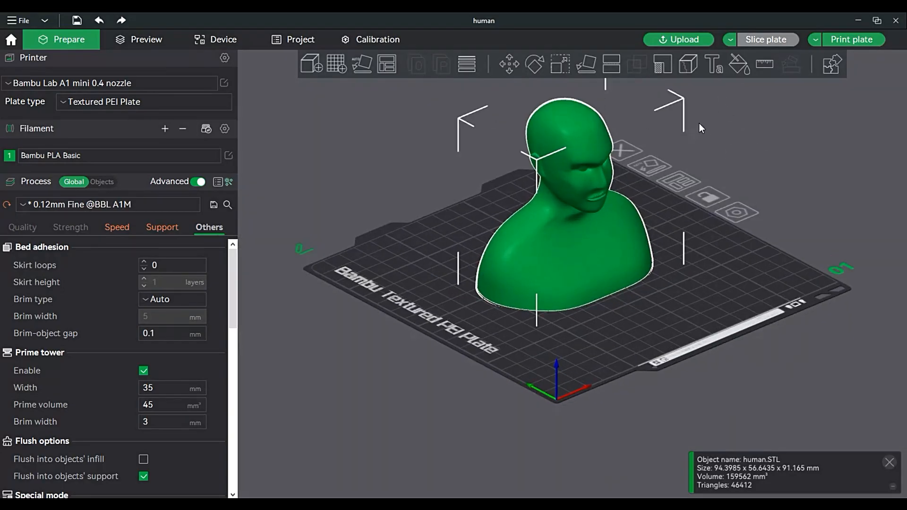
{"action": "left_click_drag", "start_coordinate": [698, 124], "coordinate": [643, 94]}
{"action": "left_click", "coordinate": [688, 66]}
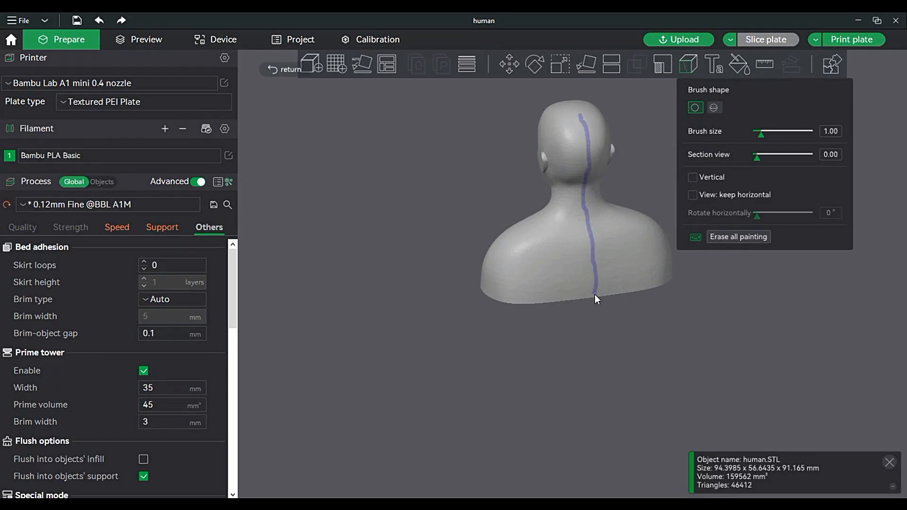
{"action": "left_click", "coordinate": [766, 40]}
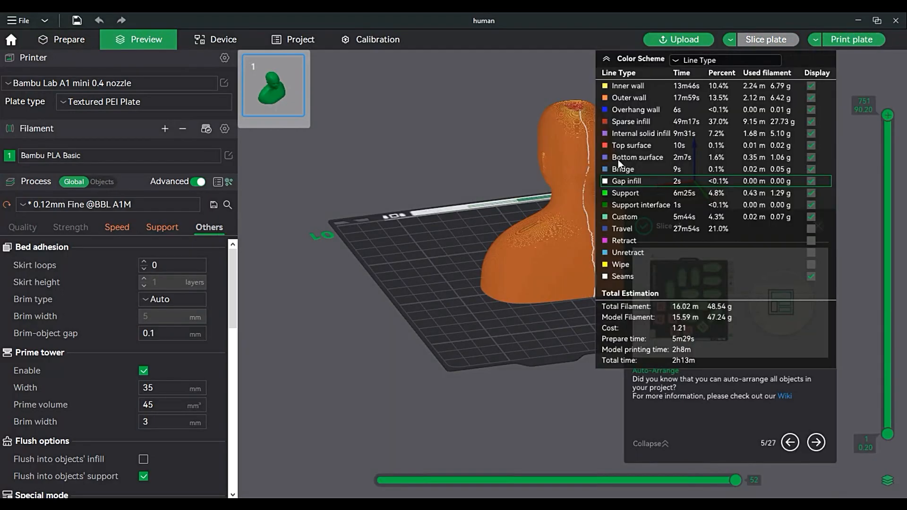
Step: Examine the sliced bust and its face support with the line type legend collapsed, and review the strength, quality and support settings
{"action": "left_click", "coordinate": [606, 59]}
{"action": "left_click_drag", "start_coordinate": [693, 200], "coordinate": [722, 170]}
{"action": "left_click_drag", "start_coordinate": [585, 272], "coordinate": [585, 115]}
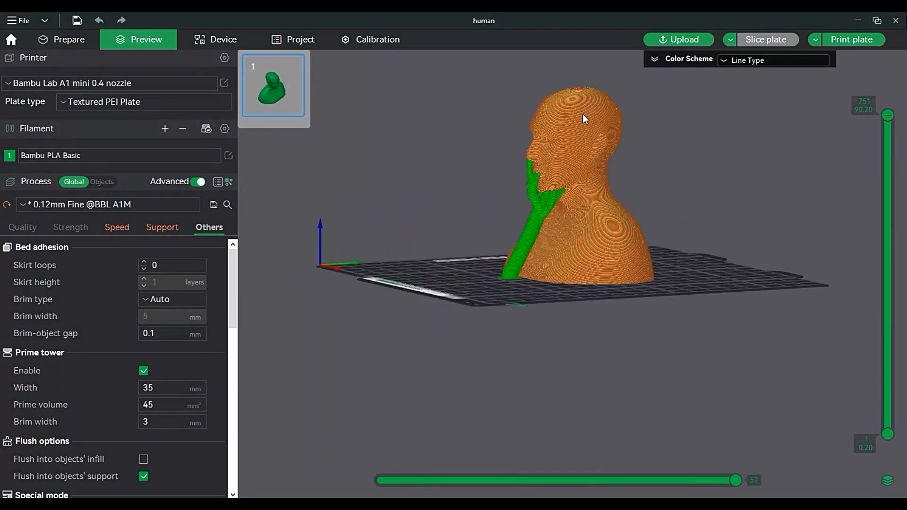
{"action": "left_click", "coordinate": [66, 228]}
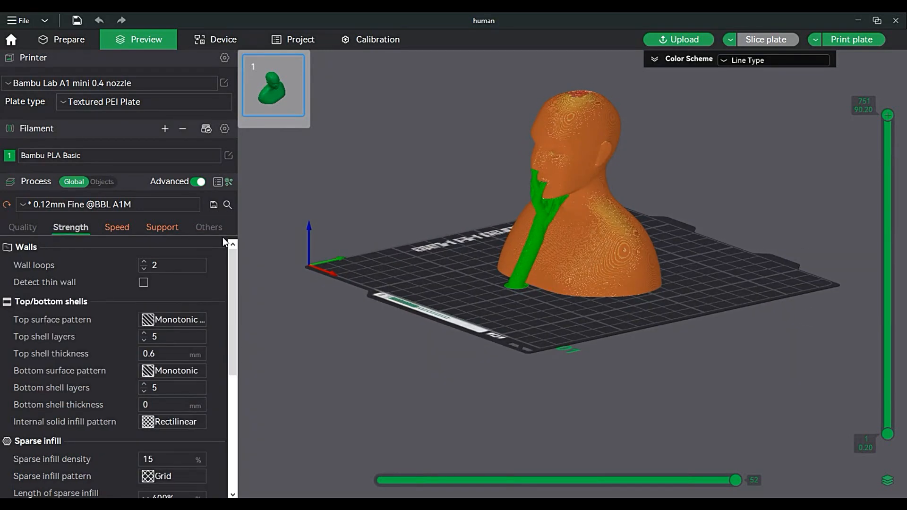
{"action": "left_click", "coordinate": [26, 228]}
{"action": "left_click_drag", "start_coordinate": [233, 294], "coordinate": [238, 336]}
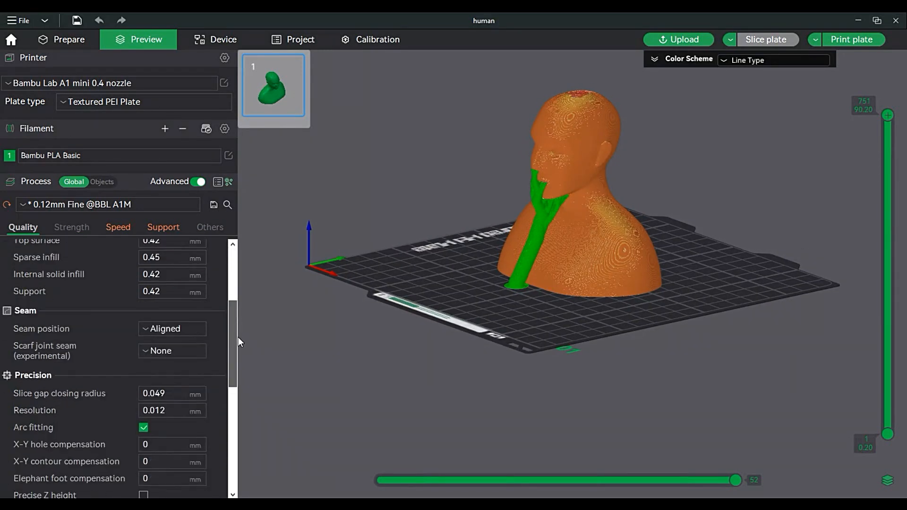
{"action": "left_click", "coordinate": [163, 227]}
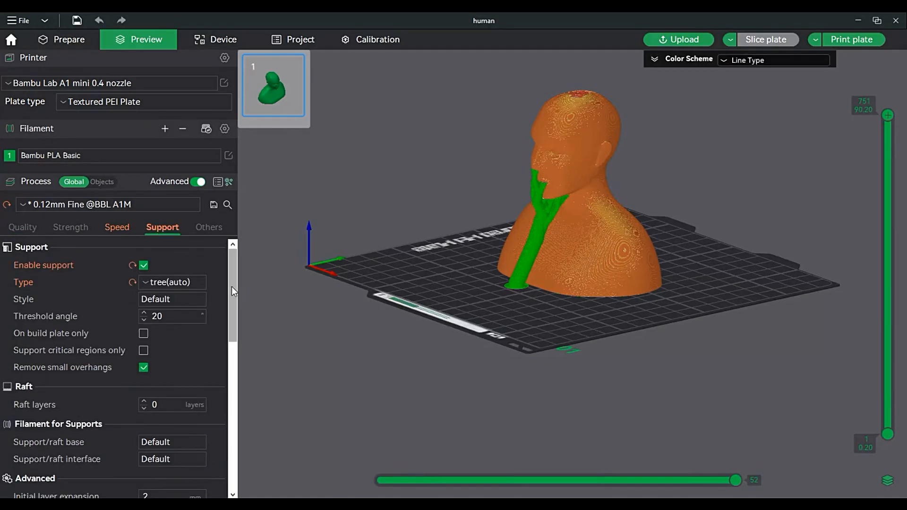
{"action": "left_click_drag", "start_coordinate": [231, 286], "coordinate": [238, 264]}
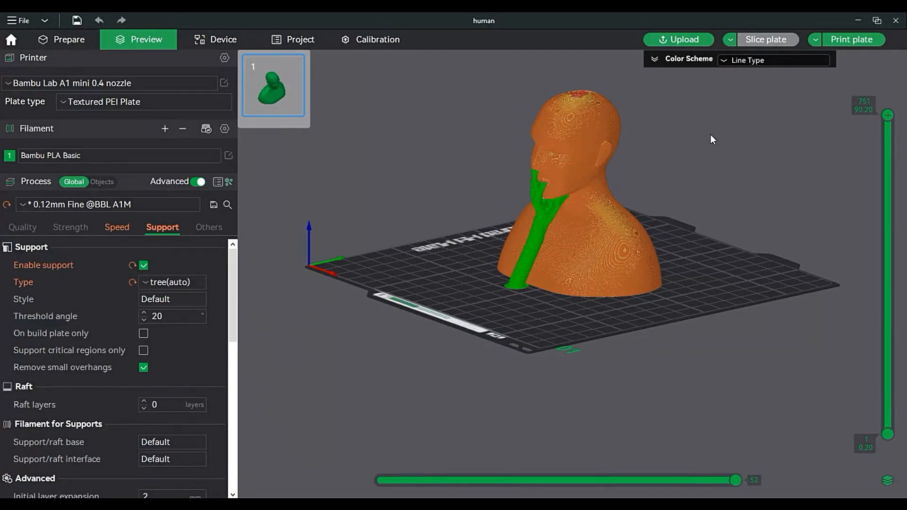
Step: Send the sliced human plate as a print job to printer 3DP-030-073 with bed leveling and flow dynamics calibration enabled
{"action": "left_click", "coordinate": [863, 38]}
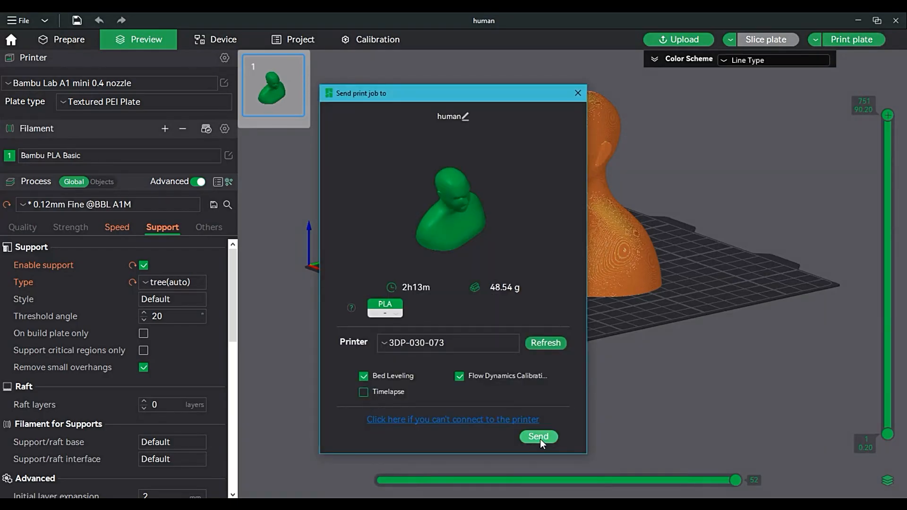
{"action": "left_click", "coordinate": [538, 436]}
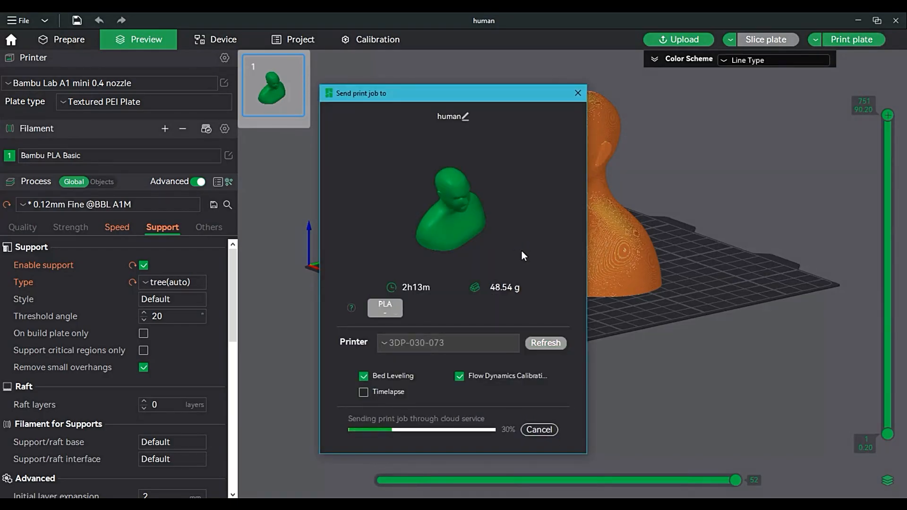